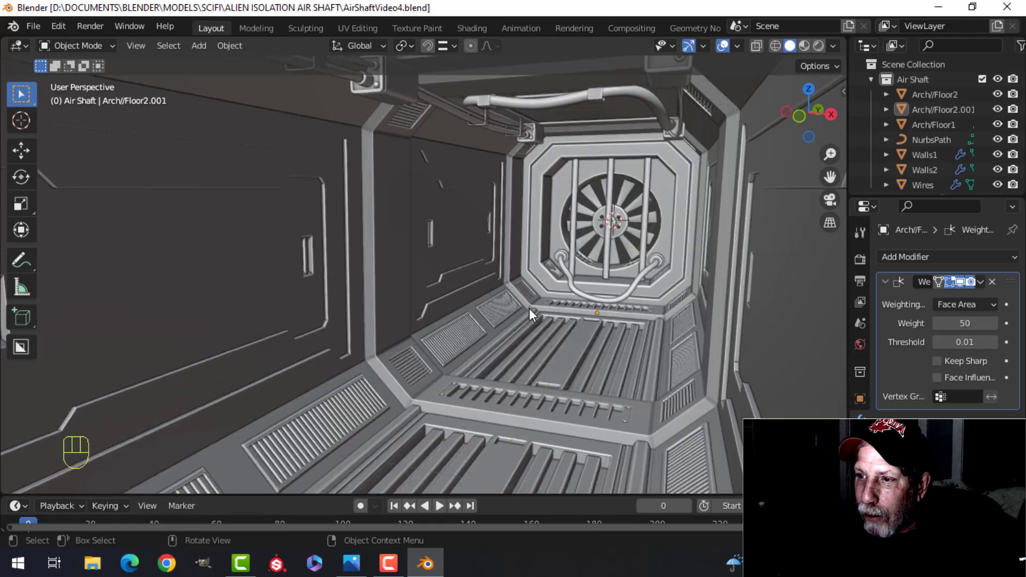
Start editing the Walls1 mesh, clear its selection, and select the boundary edge loop around its open end
mouse_move(529, 309)
middle_mouse_down("shift")
mouse_move(562, 300)
mouse_move(483, 304)
mouse_move(512, 309)
middle_mouse_up("shift")
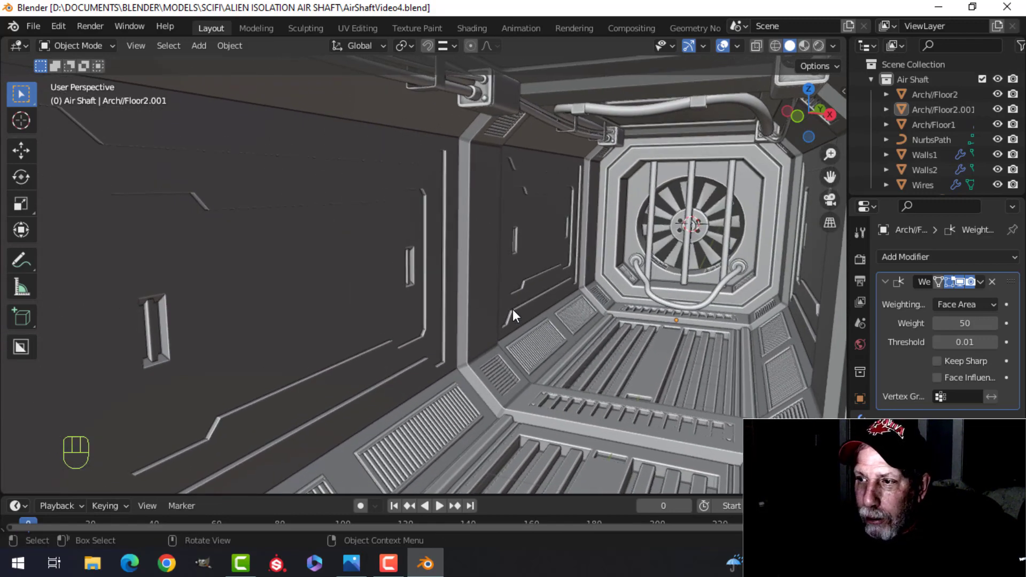
scroll(512, 309, "down", 3)
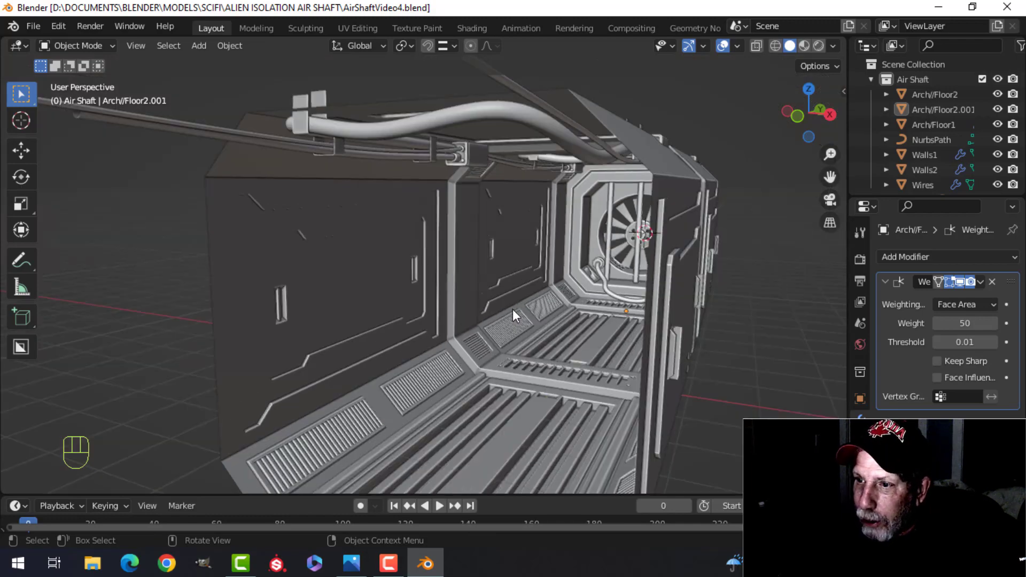
middle_click_drag(474, 303, 464, 279, "shift")
left_click(483, 198)
key("Tab")
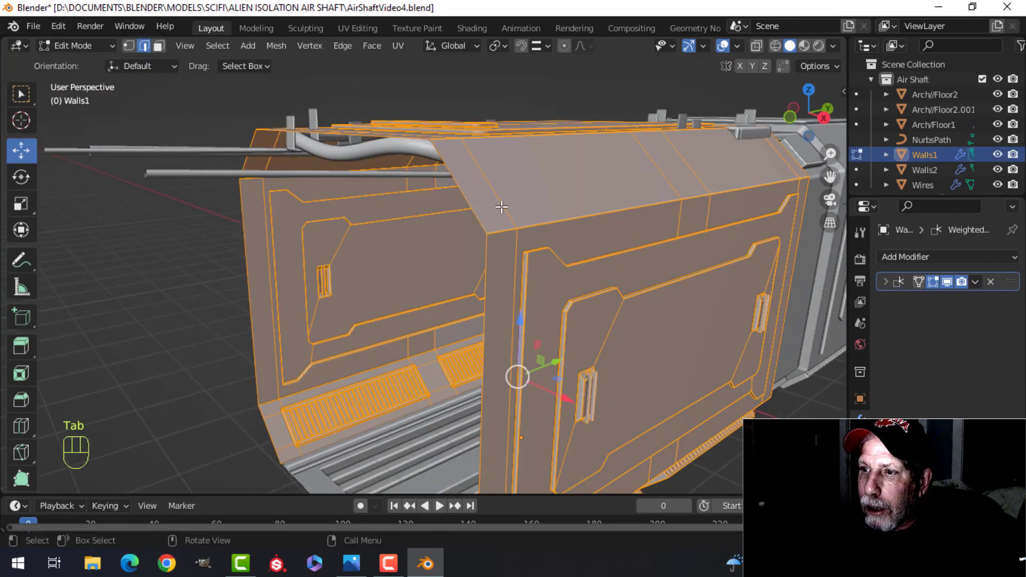
middle_click_drag(502, 207, 492, 230)
key("alt+a")
middle_click_drag(436, 281, 455, 295, "shift")
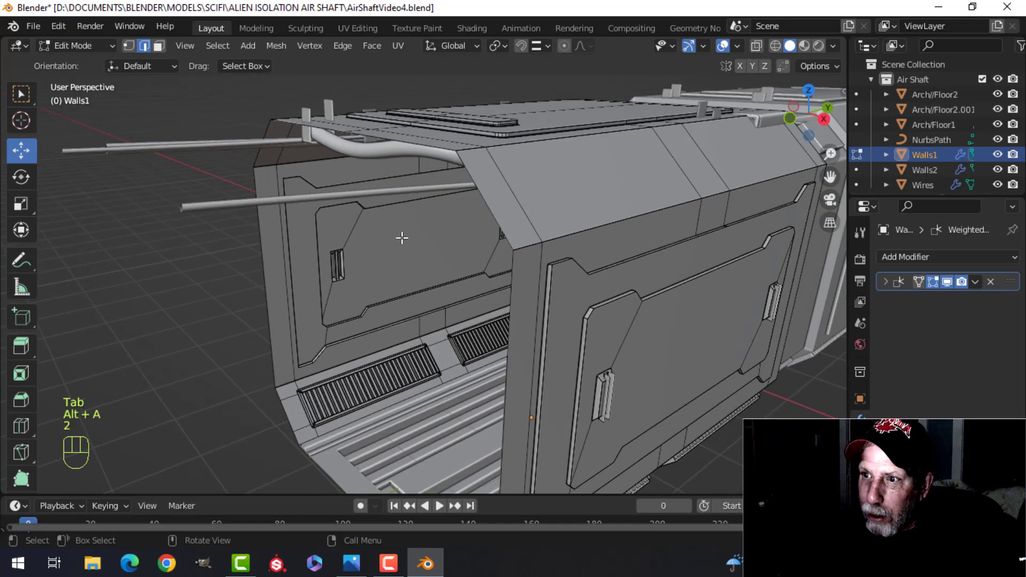
middle_click_drag(402, 238, 394, 271)
scroll(436, 309, "down", 5)
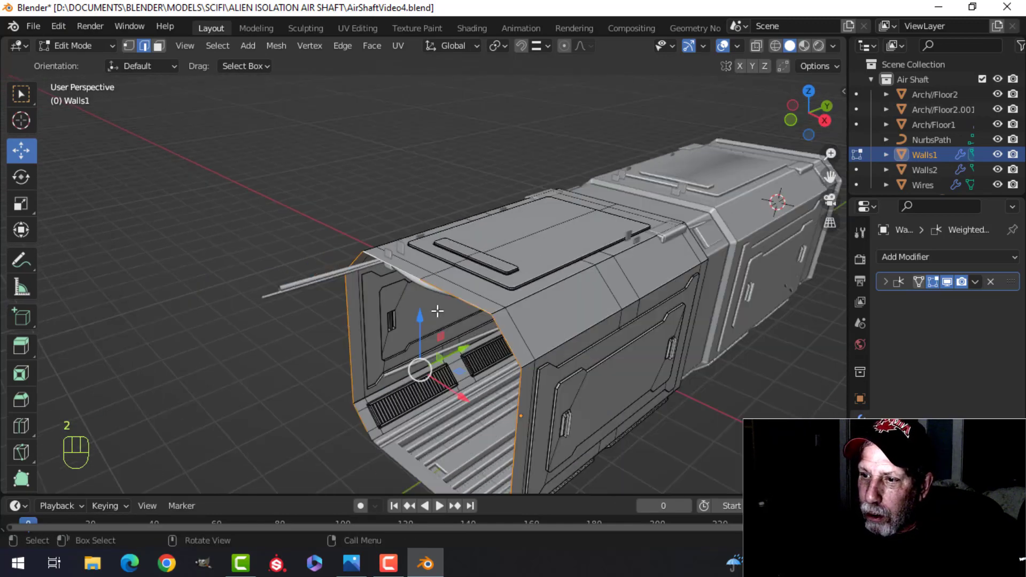
Duplicate the selected open-end edge loop and move the copy about 2.69 m along negative Y
middle_click_drag(442, 320, 422, 311)
middle_click_drag(356, 310, 449, 294, "shift")
scroll(398, 304, "up", 4)
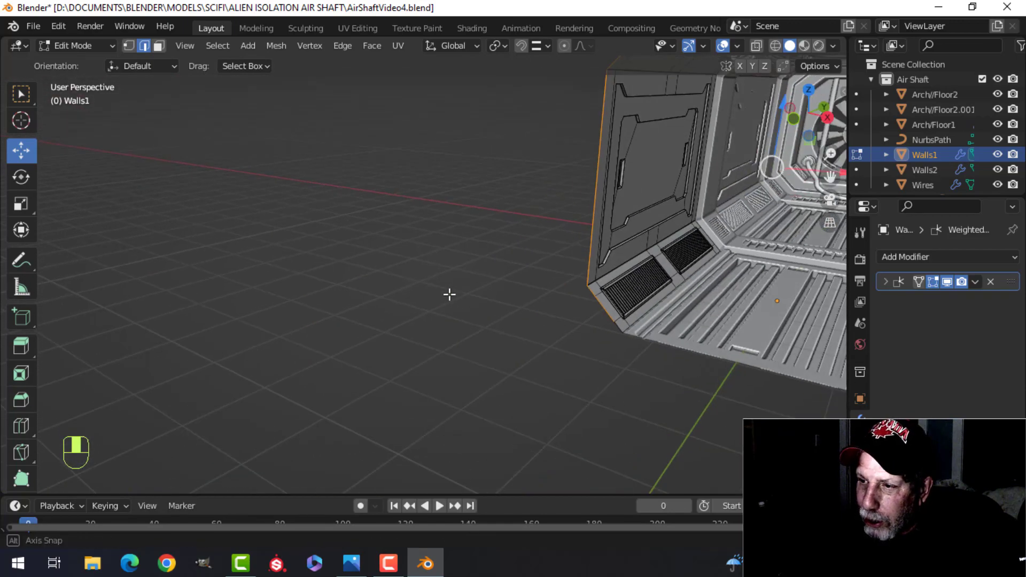
middle_click_drag(602, 348, 546, 335, "shift")
scroll(555, 332, "up", 2)
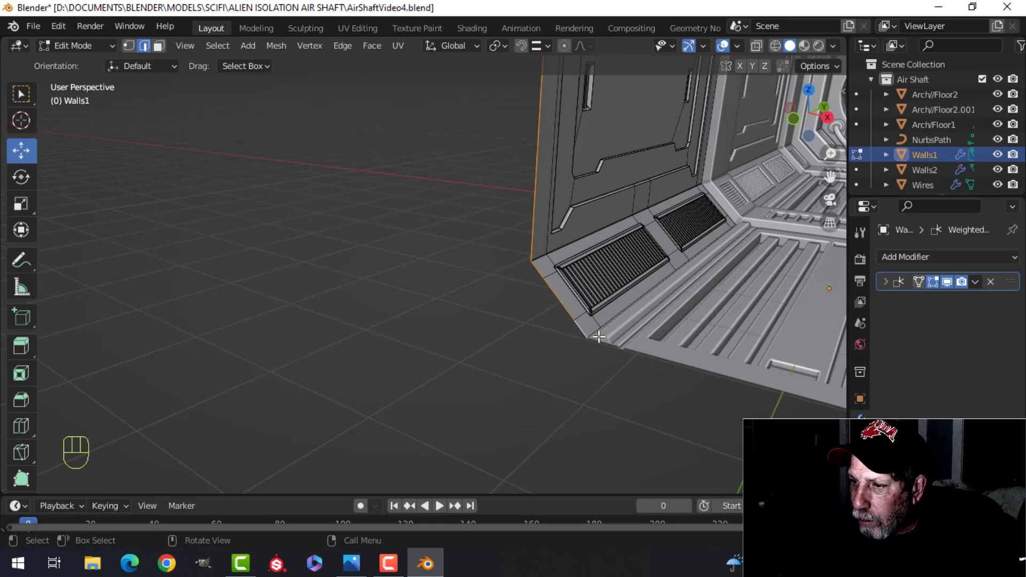
scroll(598, 336, "down", 5)
middle_click_drag(595, 339, 520, 318)
scroll(524, 323, "up", 3)
middle_click_drag(552, 404, 498, 321, "shift")
scroll(606, 351, "down", 5)
key("shift+d")
right_click(498, 316)
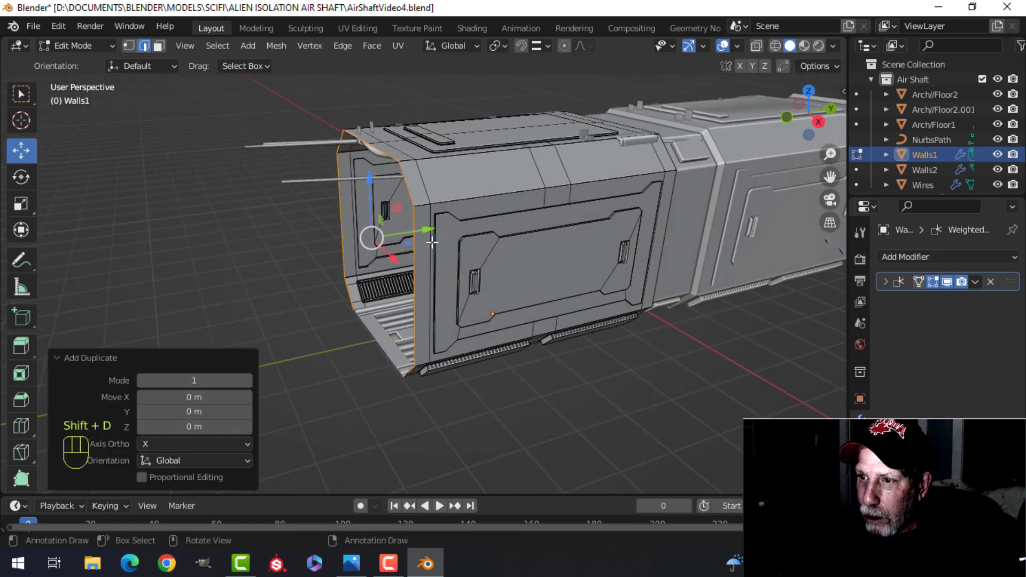
left_click_drag(423, 231, 358, 248)
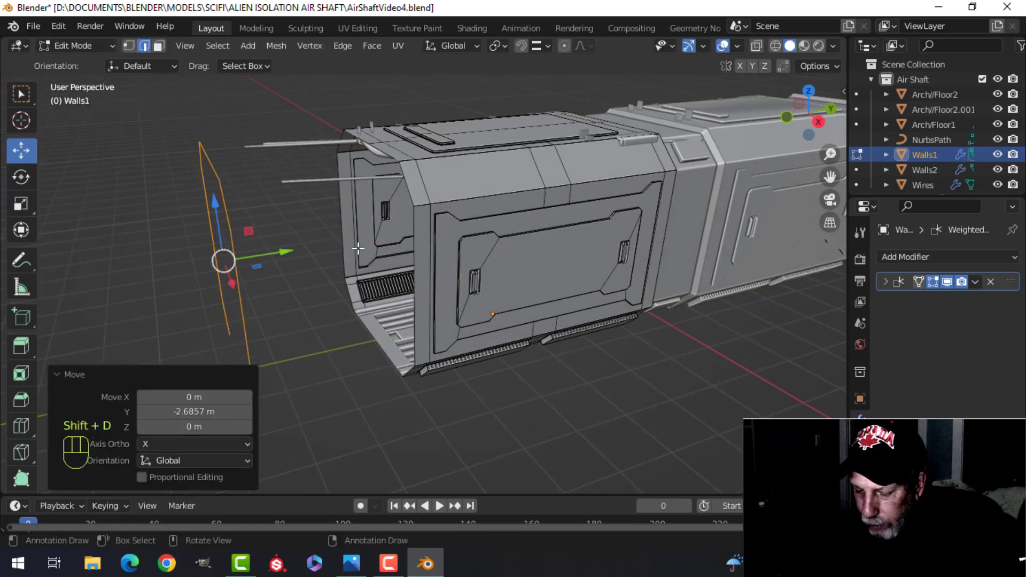
Separate the duplicated edge outline into its own object and make it the only selected object
key("p")
left_click(356, 247)
key("Tab")
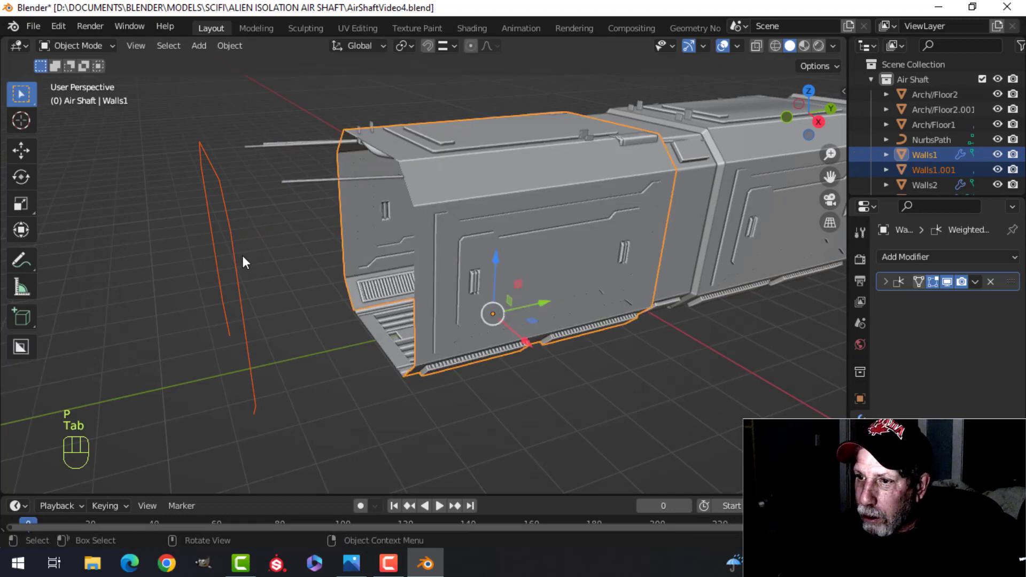
left_click(234, 247)
middle_click_drag(236, 271, 287, 270)
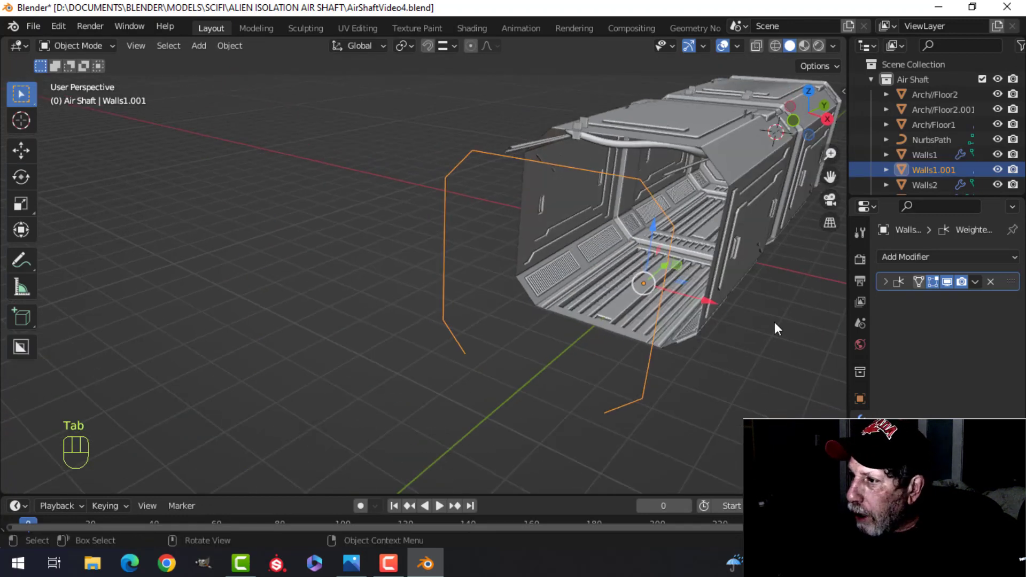
Delete all vertices on the right half of the separated outline, keeping the top-centre vertex and the left half
key("Tab")
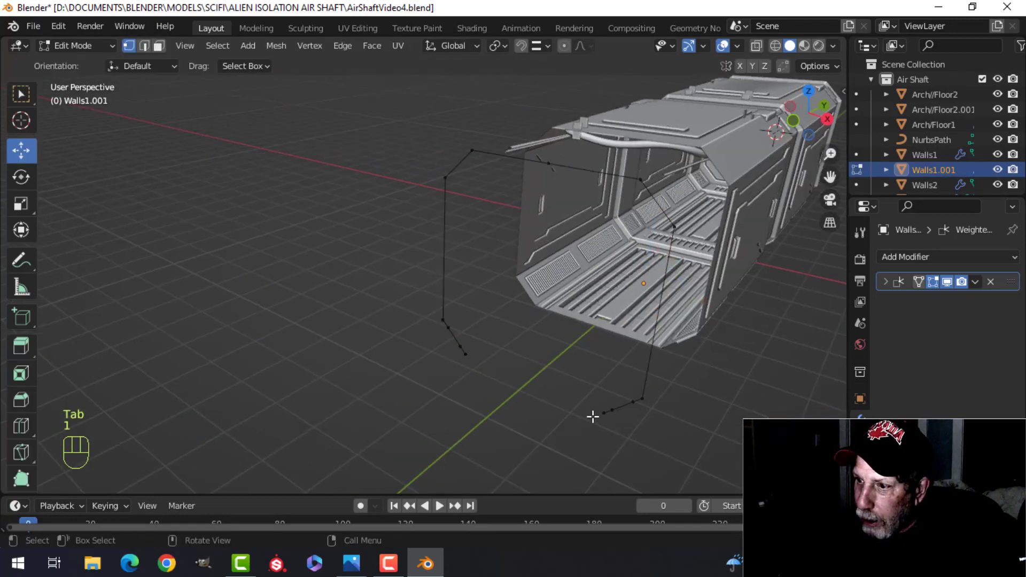
left_click(496, 359, "shift")
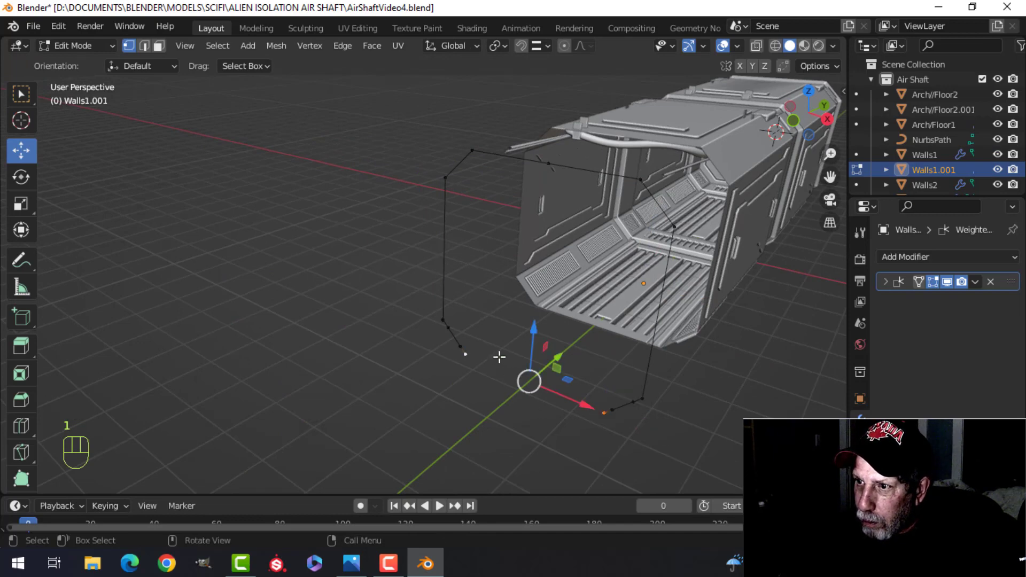
key("alt+a")
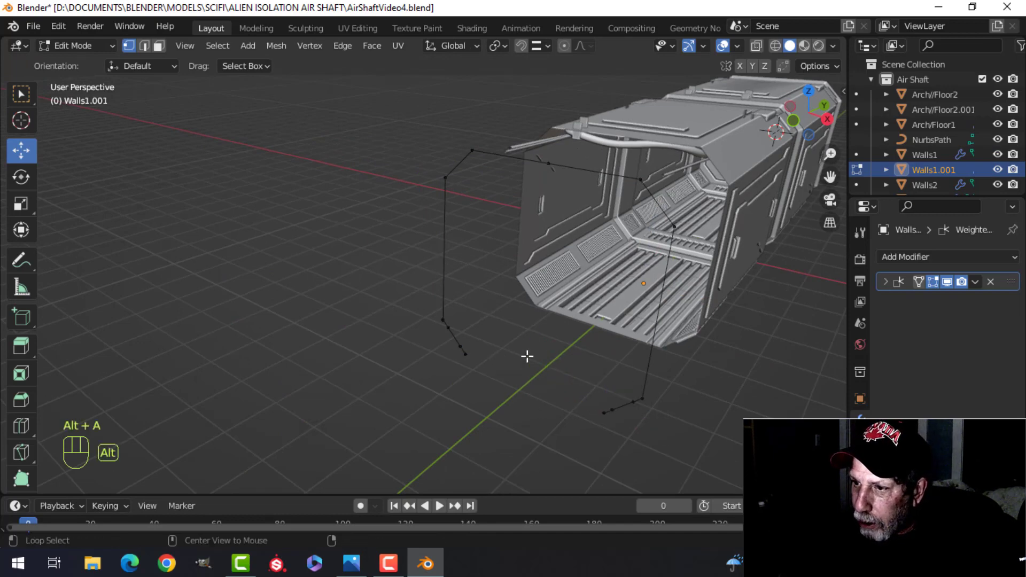
key("a")
left_click(548, 163)
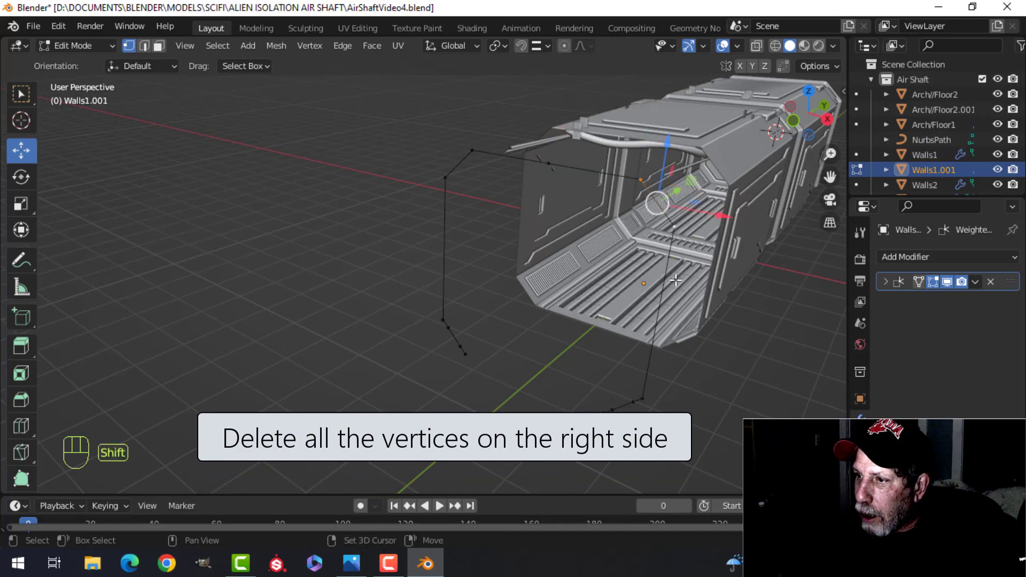
left_click(643, 399, "shift")
left_click(634, 402, "shift")
Extrude the remaining half outline about 2.65 m along negative Y to form the wall surface
middle_click_drag(427, 367, 412, 335, "shift")
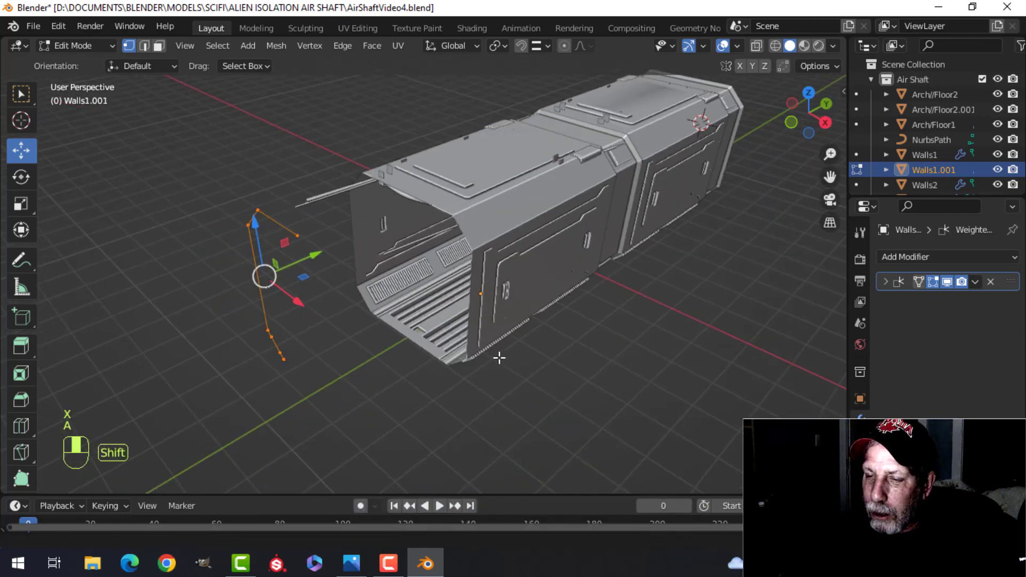
scroll(441, 354, "up", 1)
middle_click_drag(412, 336, 490, 334, "shift")
middle_click_drag(490, 334, 508, 297)
key("e")
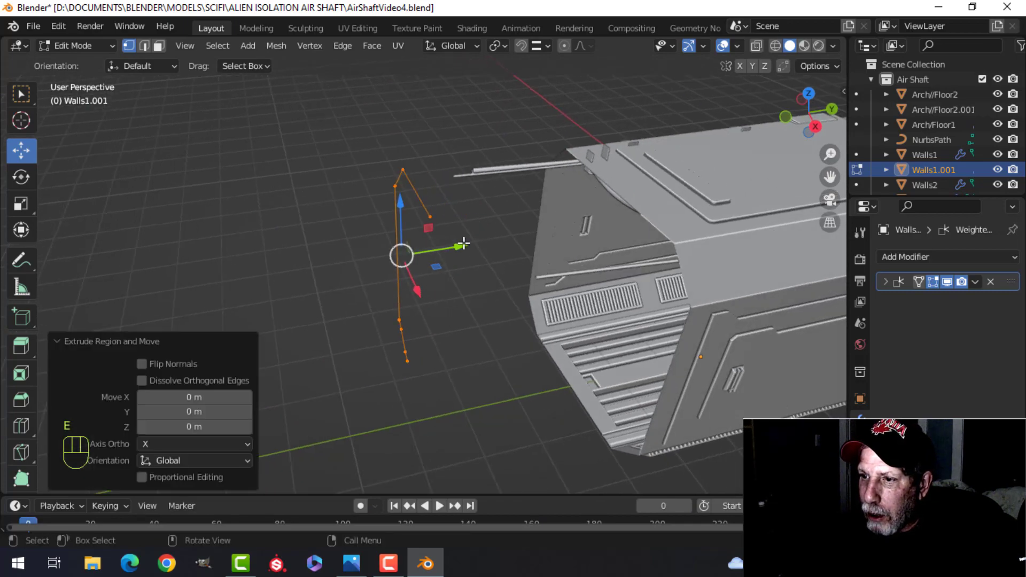
left_click_drag(463, 244, 300, 277)
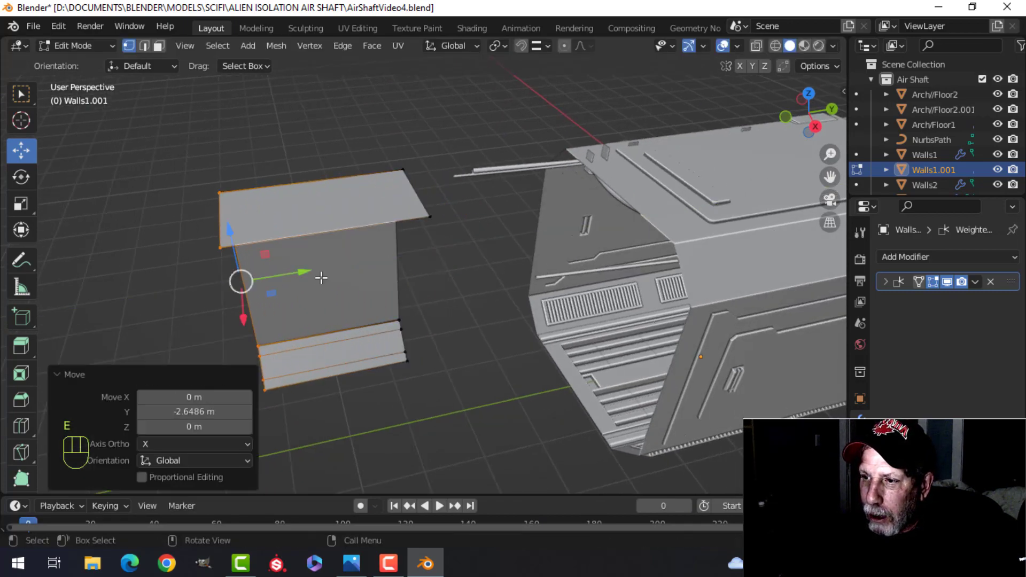
scroll(320, 277, "down", 4)
middle_click_drag(431, 336, 520, 277, "shift")
mouse_move(520, 277)
middle_mouse_down()
mouse_move(550, 248)
mouse_move(534, 265)
mouse_move(502, 267)
middle_mouse_up()
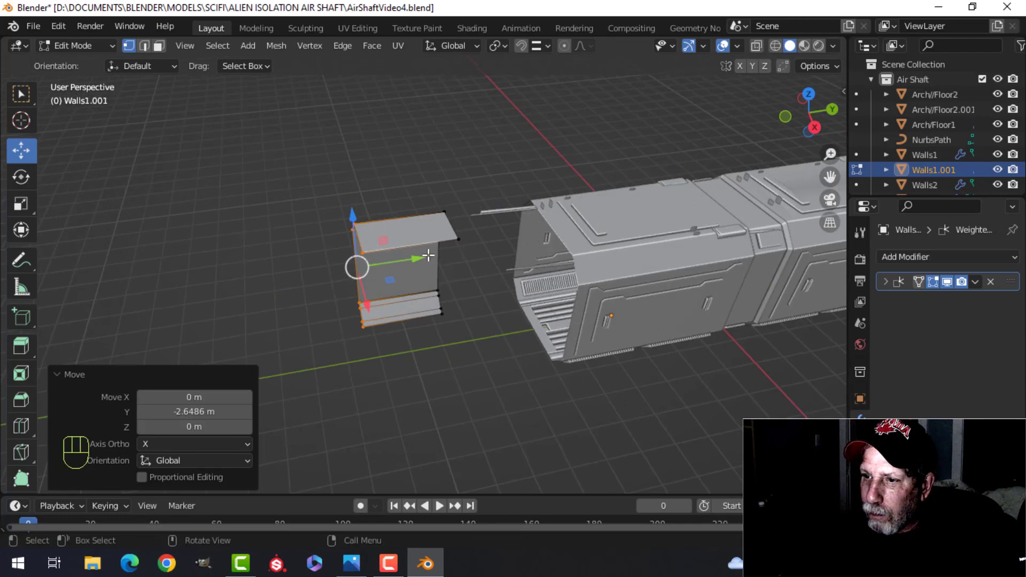
Stretch the extruded wall's free end slightly further along negative Y
left_click_drag(418, 259, 398, 261)
middle_click_drag(467, 311, 507, 286, "shift")
middle_click_drag(508, 286, 443, 176)
middle_click_drag(506, 234, 595, 280)
key("Tab")
key("Tab")
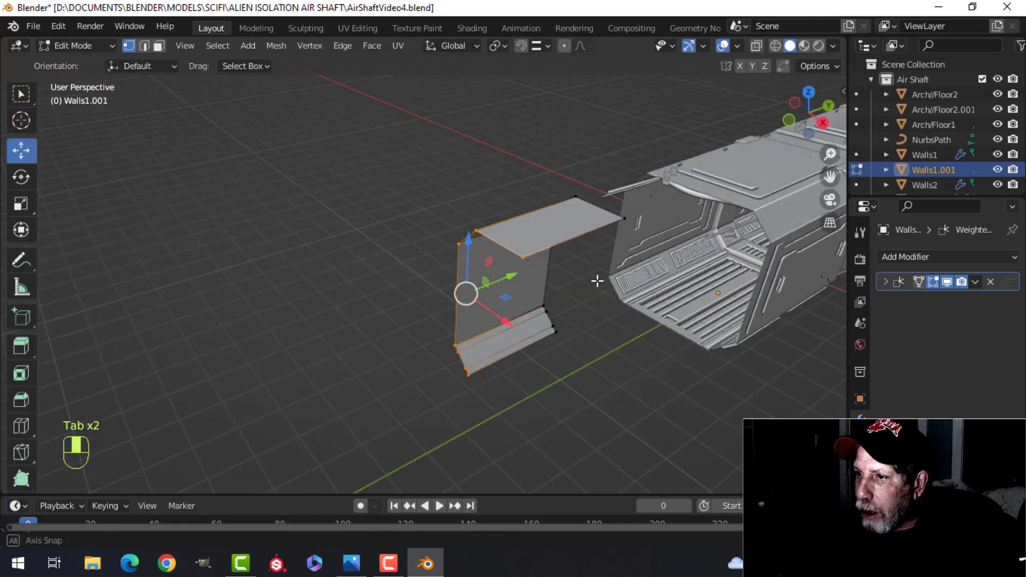
Snap the 3D cursor to the middle of the ceiling's open centre edge and return to Object Mode
key("alt+a")
left_click(526, 259, "shift")
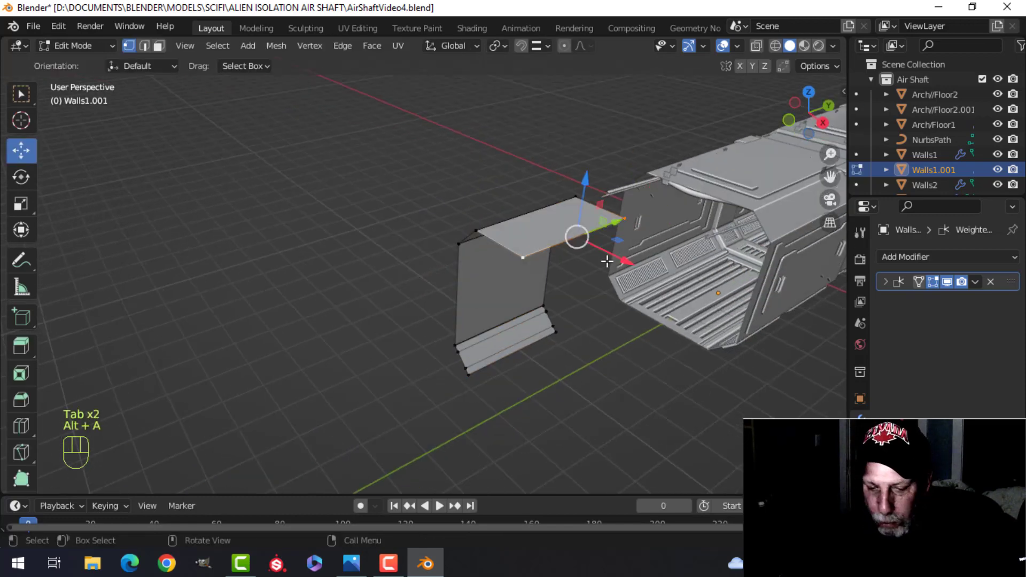
key("shift+s")
left_click(595, 351)
key("Tab")
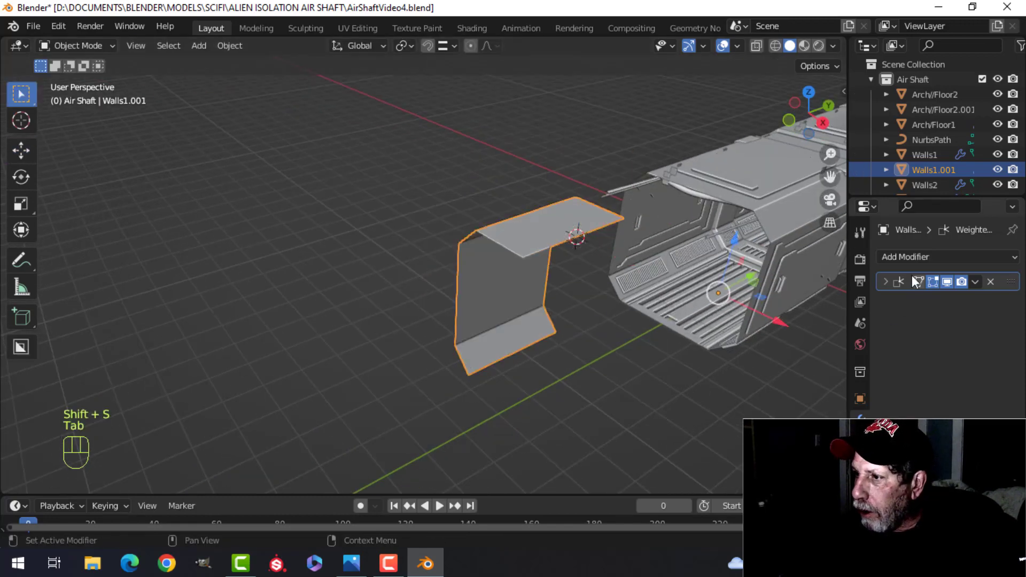
Add an X-axis Mirror modifier with Clipping to the half wall, and turn off its viewport display
left_click(909, 257)
left_click(708, 434)
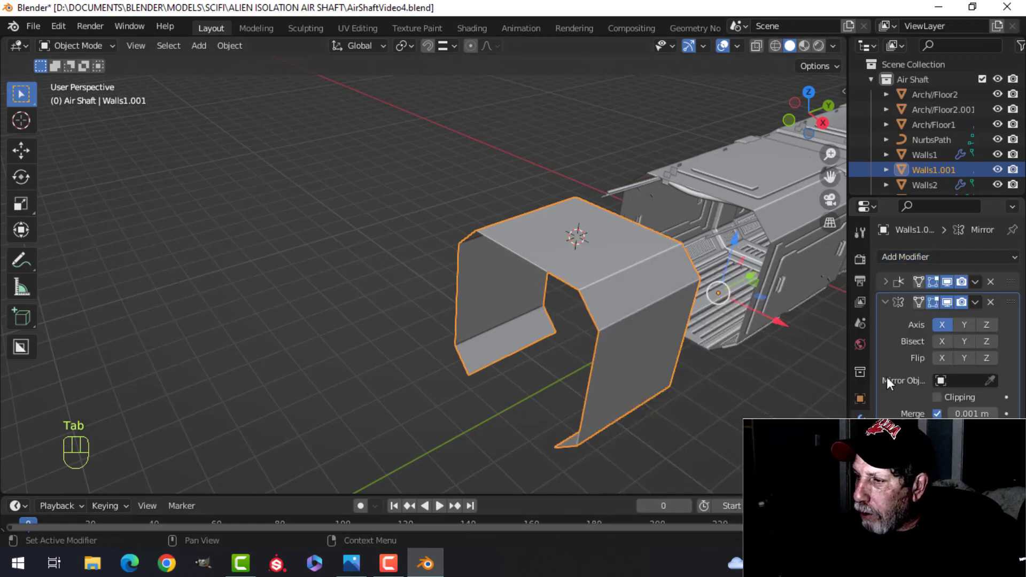
left_click(937, 397)
mouse_move(711, 389)
middle_mouse_down()
mouse_move(698, 387)
mouse_move(746, 358)
mouse_move(698, 376)
mouse_move(708, 374)
middle_mouse_up()
left_click(947, 302)
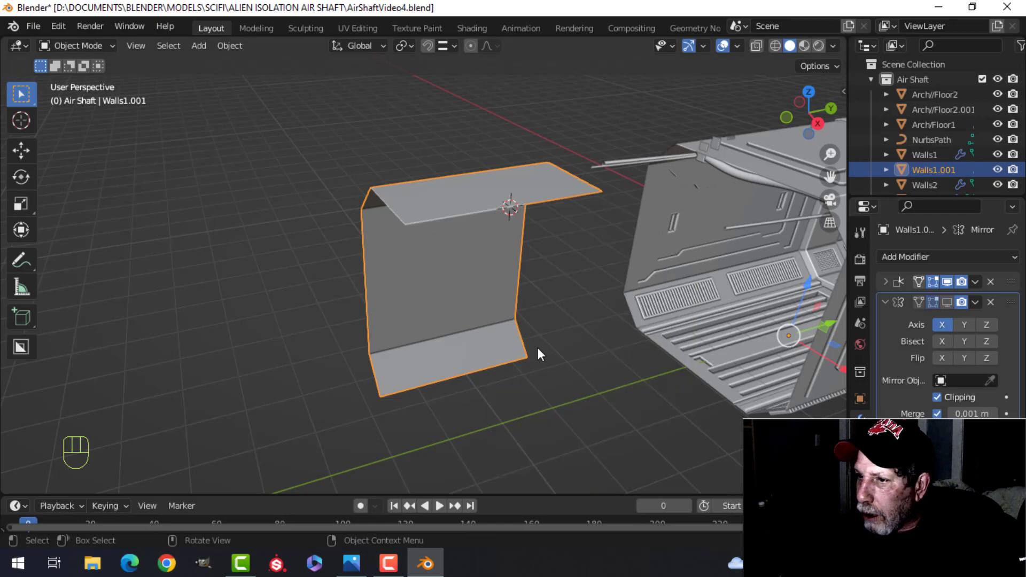
Isolate the half wall in local view and look at it in the right orthographic view
mouse_move(537, 348)
middle_mouse_down()
mouse_move(559, 348)
mouse_move(543, 347)
middle_mouse_up()
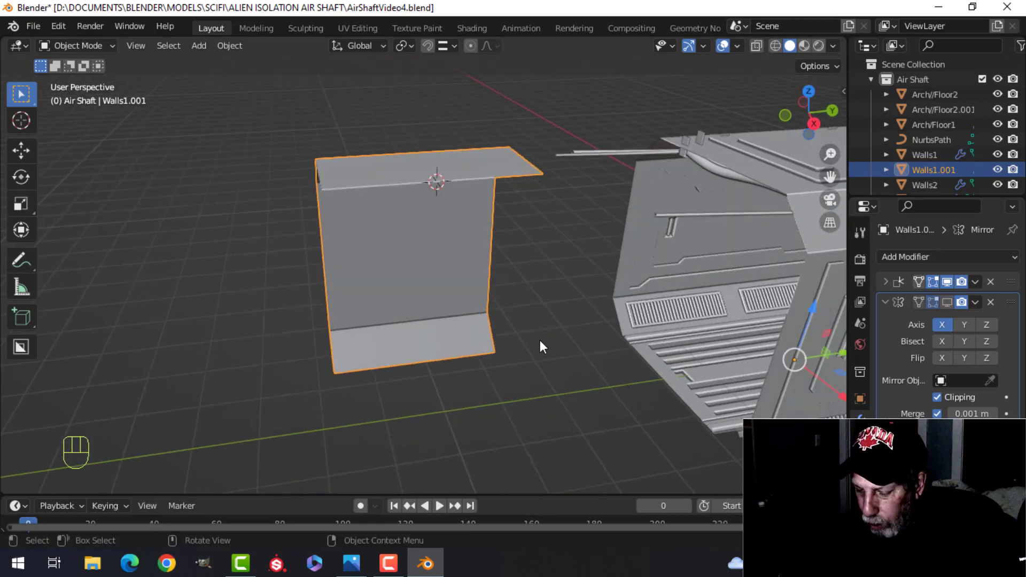
key("KP_Divide")
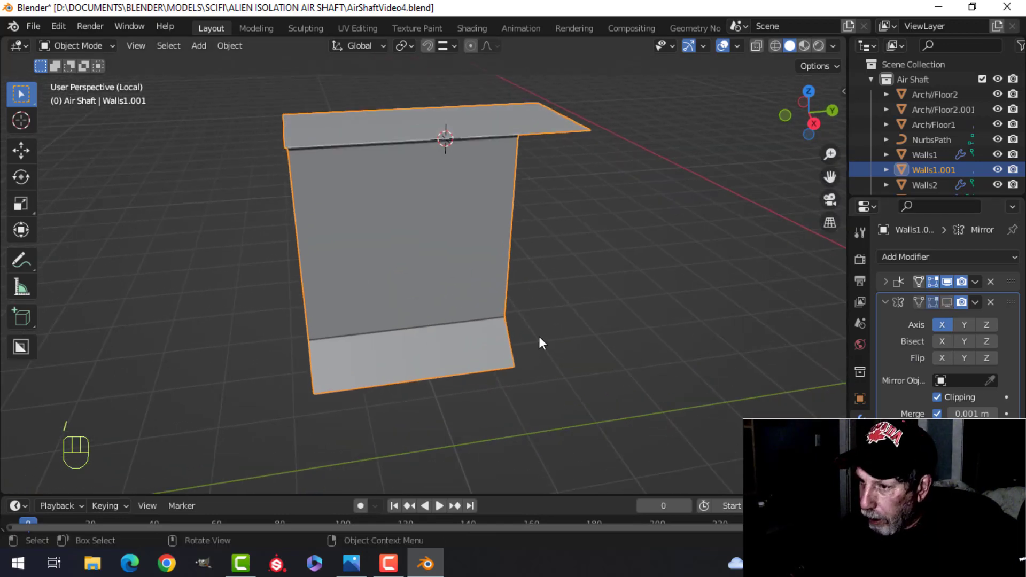
key("KP_3")
middle_click_drag(537, 346, 505, 355)
key("KP_3")
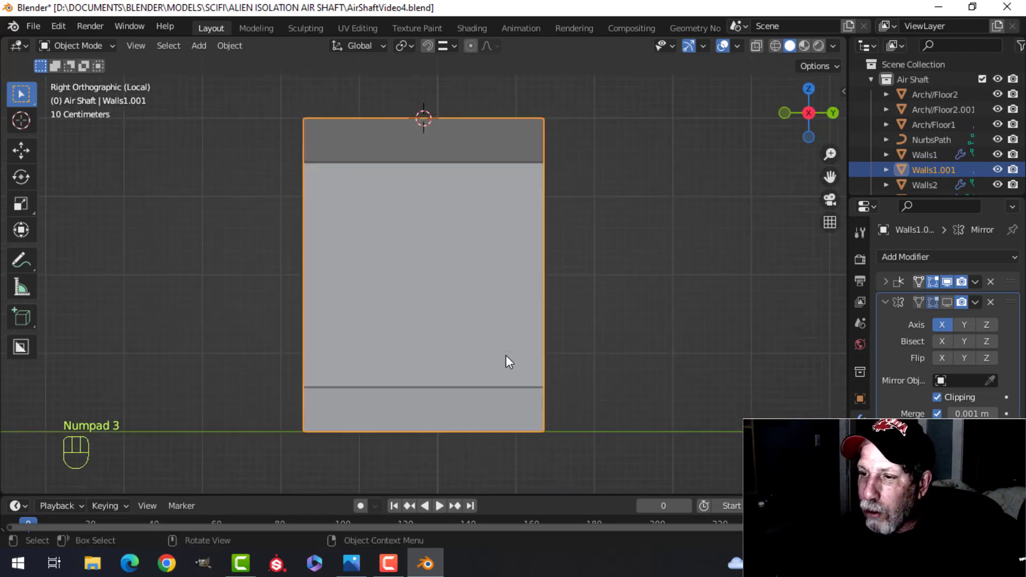
scroll(459, 292, "up", 1)
scroll(460, 291, "down", 1)
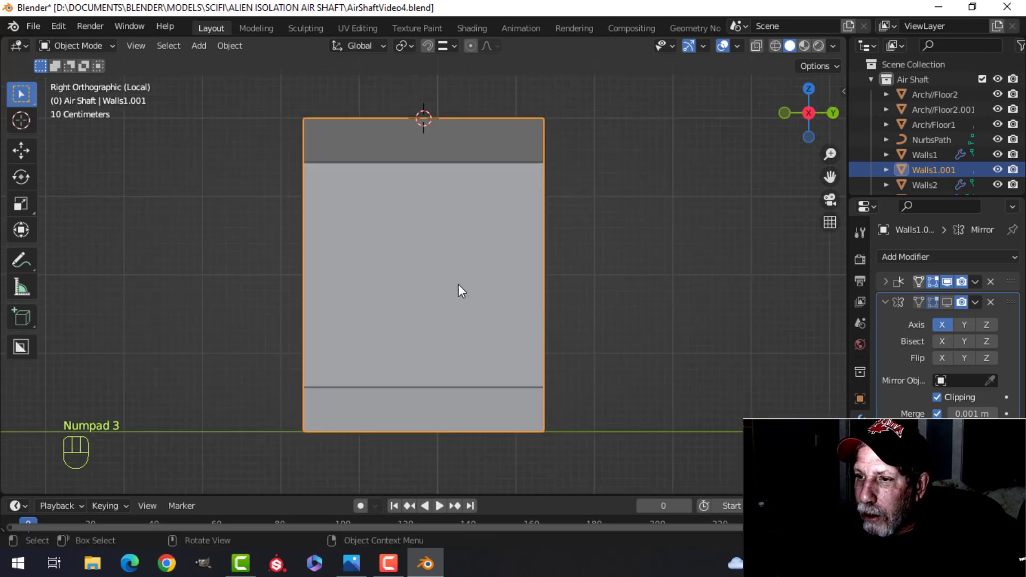
scroll(459, 290, "down", 1)
Duplicate the vertical wall face, scale the copy down, and offset it about 0.19 m along X
key("Tab")
middle_click_drag(428, 289, 450, 292)
key("3")
left_click(438, 279)
key("shift+d")
right_click(494, 297)
key("s")
left_click(487, 303)
left_click_drag(386, 302, 383, 304)
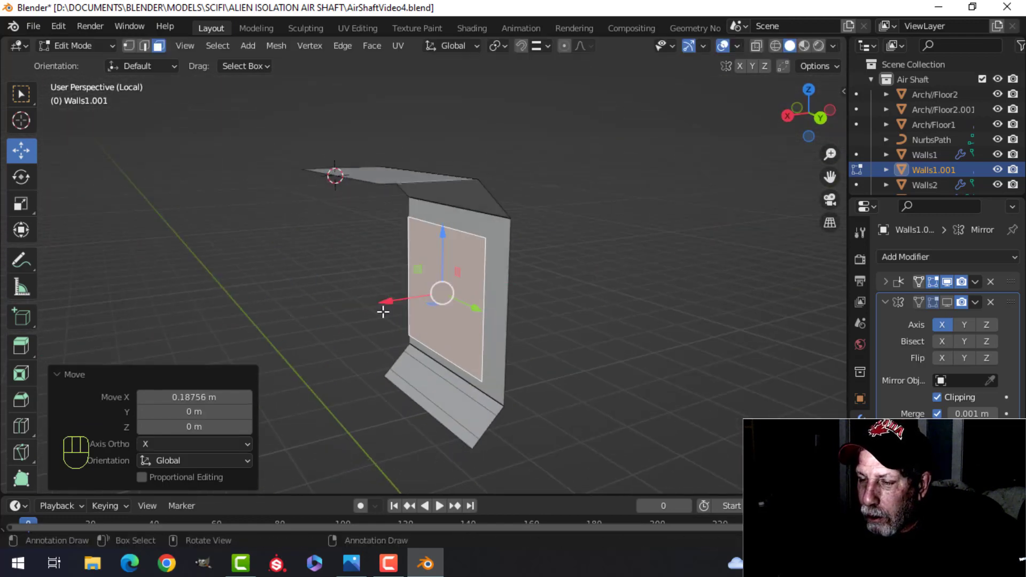
Separate the smaller duplicated face into its own object and select it
middle_click_drag(384, 303, 473, 298)
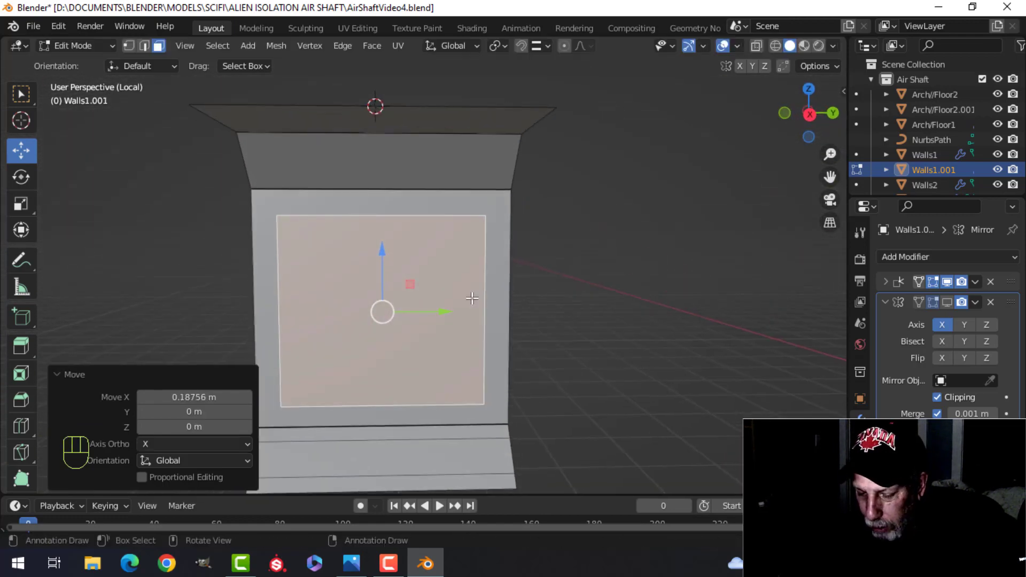
key("p")
left_click(470, 297)
key("Tab")
left_click(418, 242)
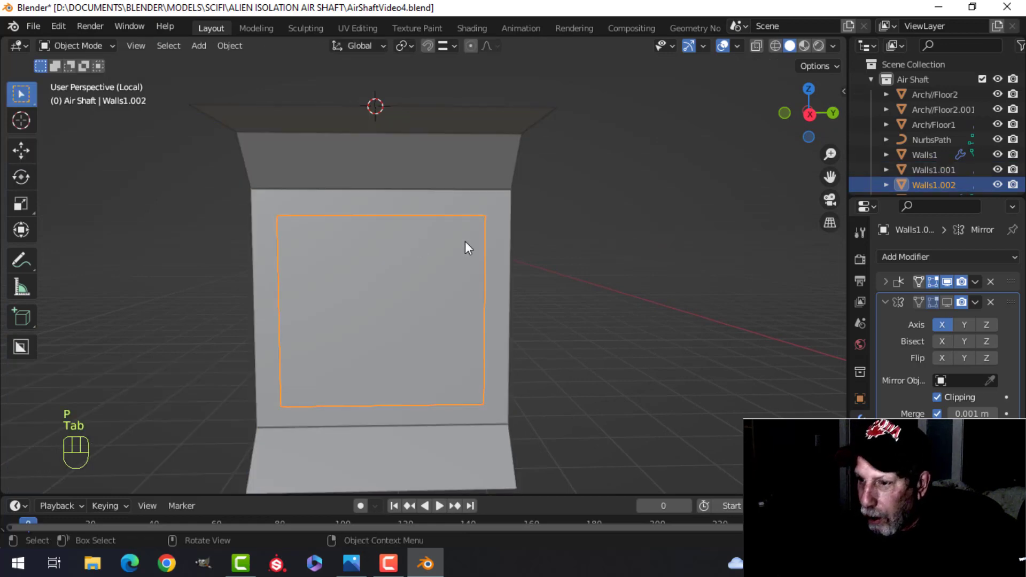
Vertex-bevel all four corners of the separated panel to chamfer them, and select the whole panel mesh
key("KP_3")
key("Tab")
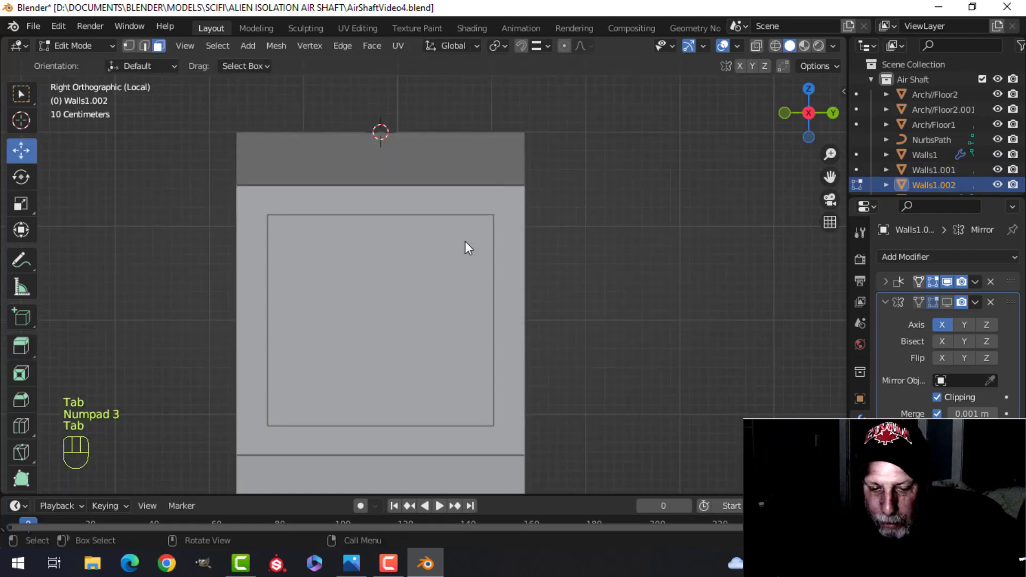
key("a")
key("1")
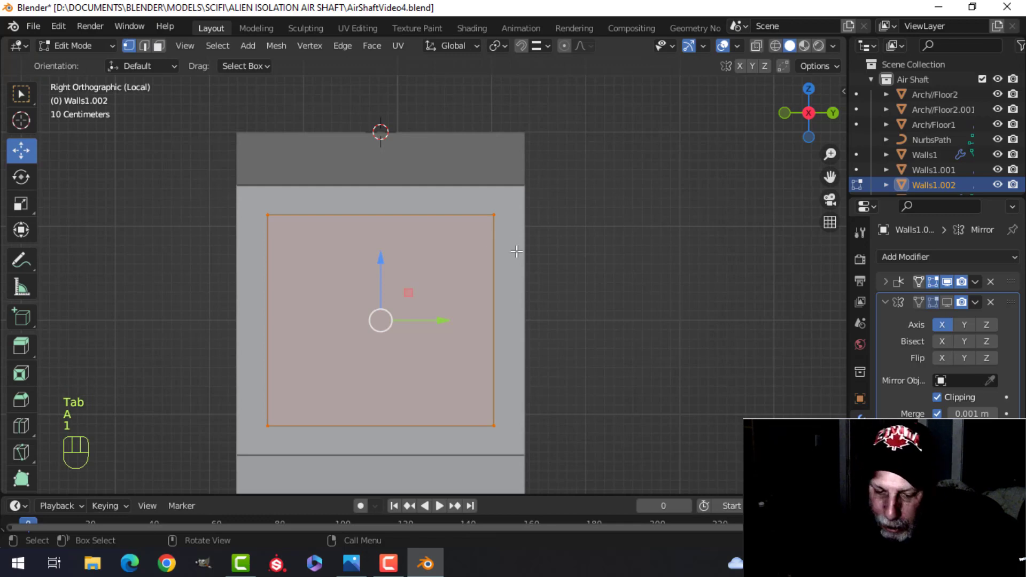
key("shift+ctrl+b")
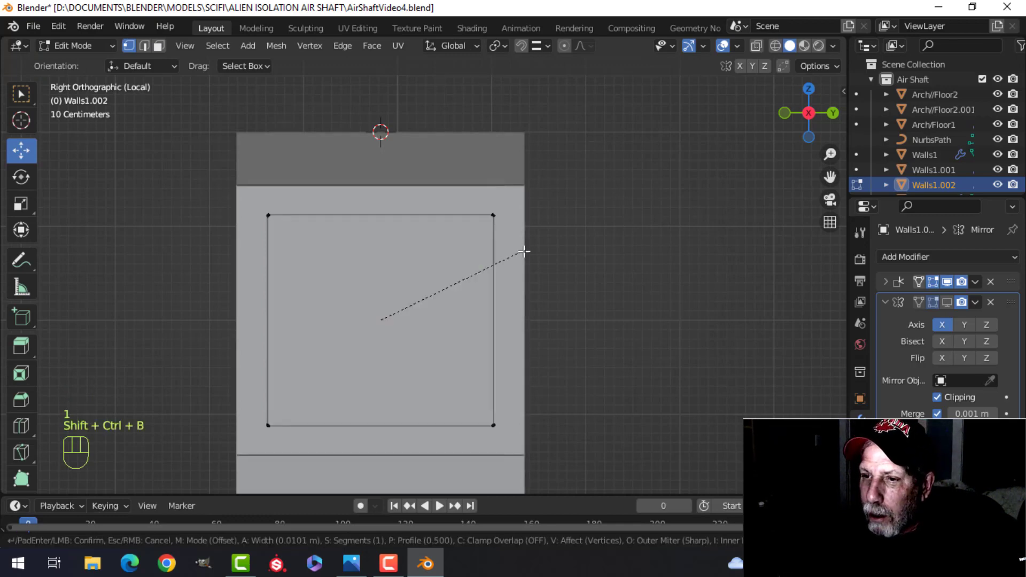
left_click(548, 237)
middle_click_drag(535, 252, 442, 272)
key("a")
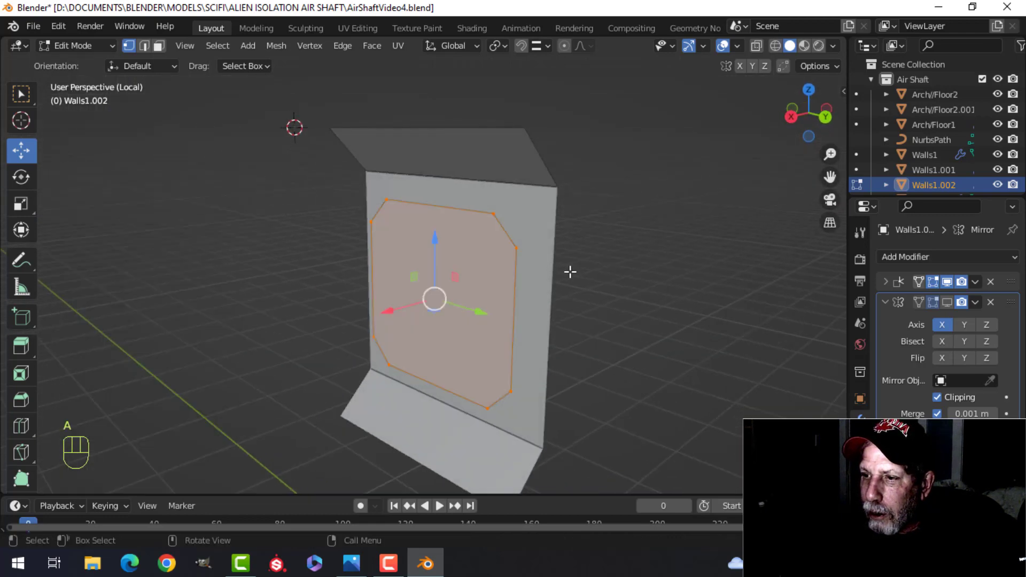
Extrude the chamfered panel about 0.43 m along its normal so it passes through the wall
middle_click_drag(571, 273, 486, 293)
key("e")
left_click(538, 291)
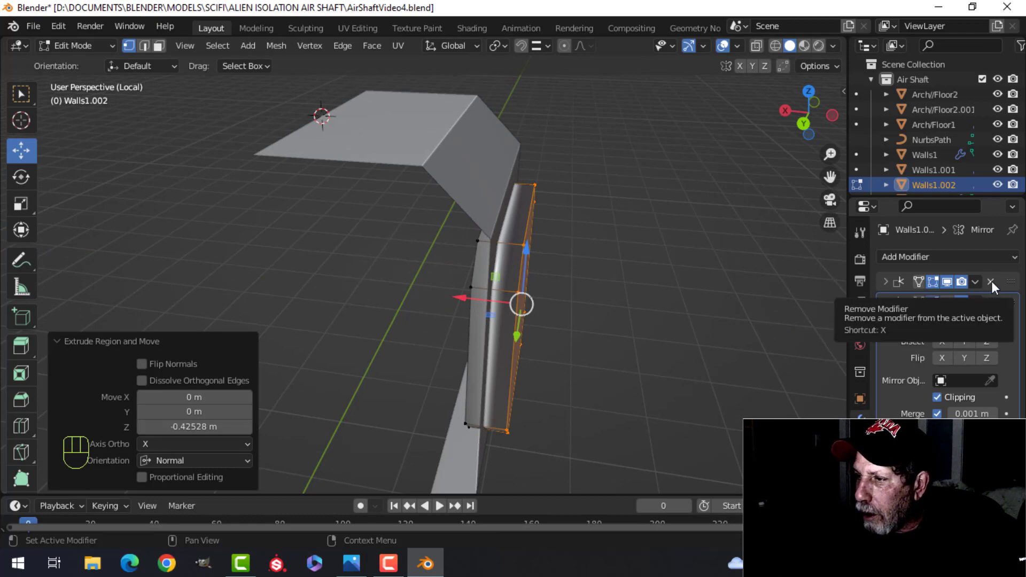
mouse_move(658, 286)
middle_mouse_down()
mouse_move(623, 287)
mouse_move(637, 286)
middle_mouse_up()
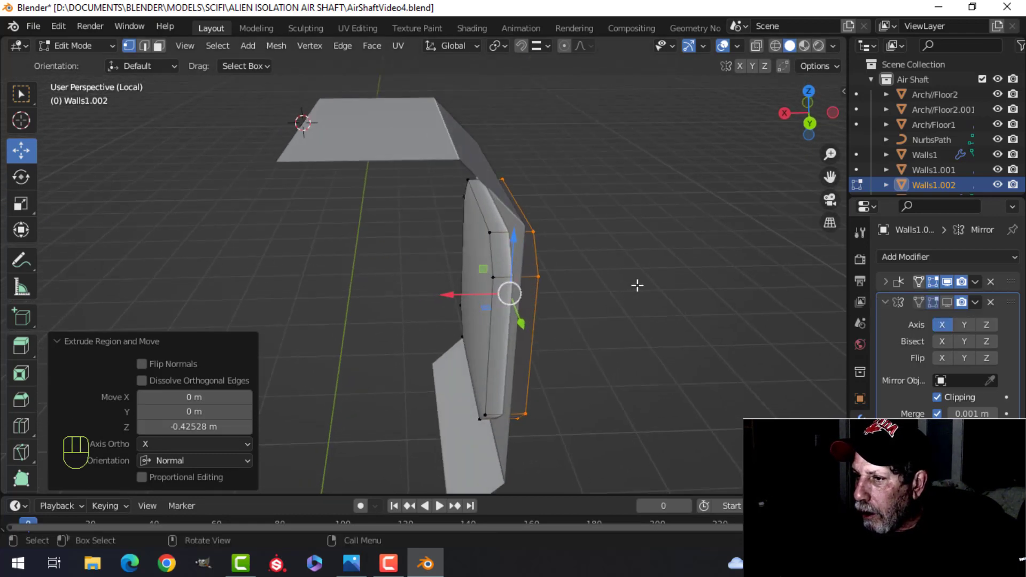
Remove both inherited modifiers, including the Mirror, from the extruded panel and reselect it
key("Tab")
left_click(991, 282)
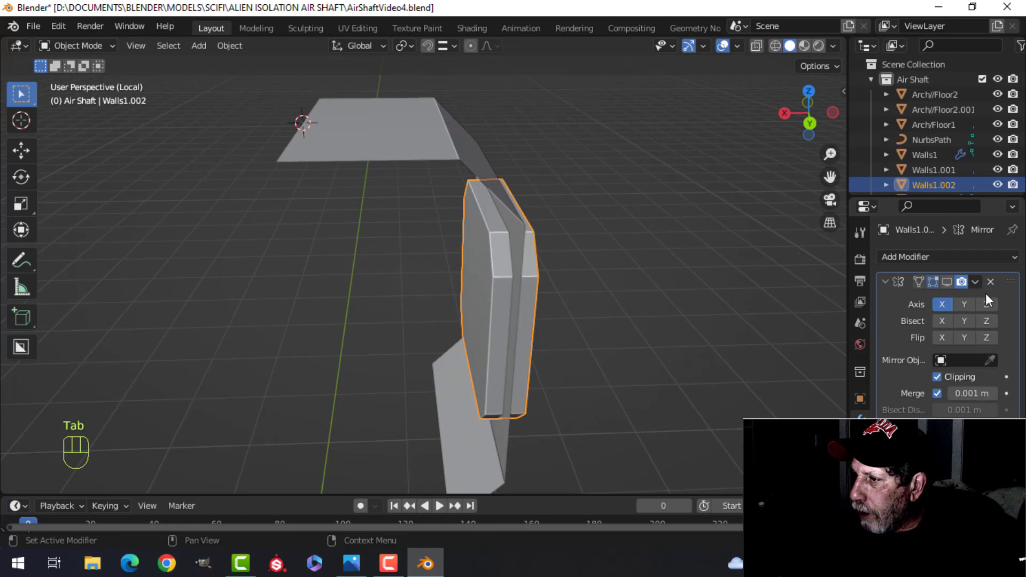
left_click(991, 282)
middle_click_drag(515, 283, 313, 274)
key("alt+a")
left_click(422, 264)
middle_click_drag(423, 264, 367, 278)
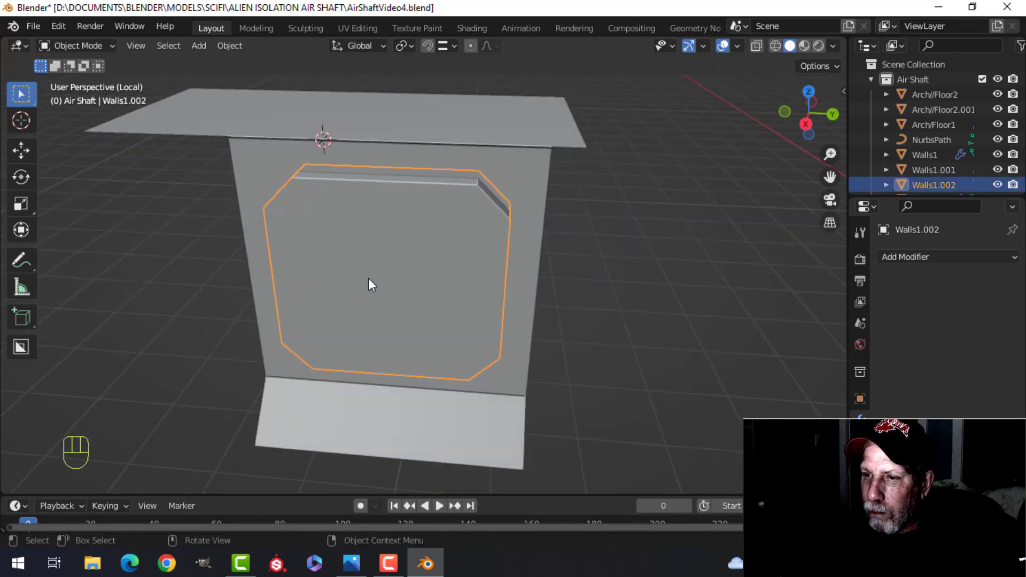
Recalculate the normals of the whole panel mesh to face outside
key("Tab")
key("s")
key("Escape")
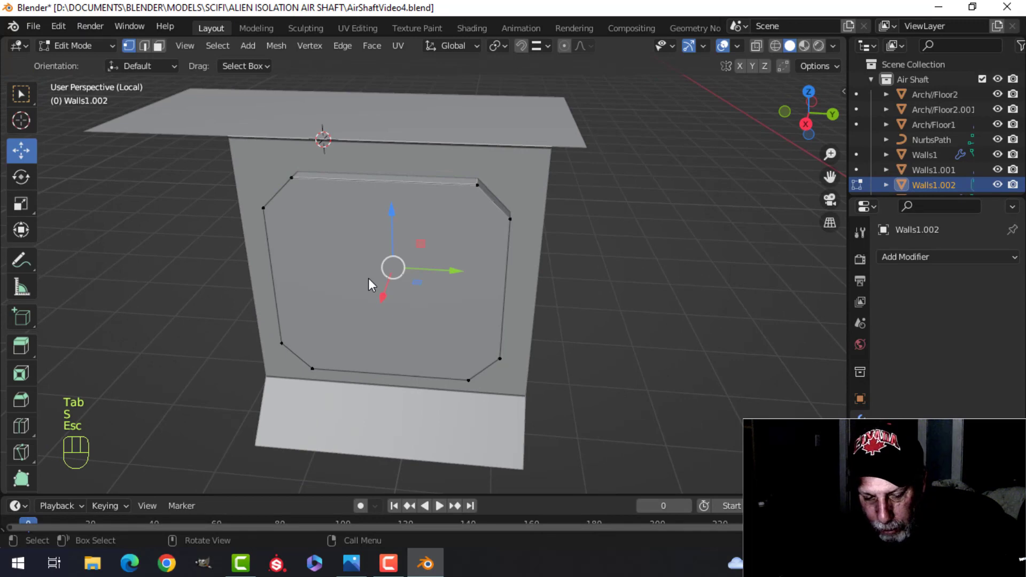
key("a")
key("alt+n")
left_click(364, 294)
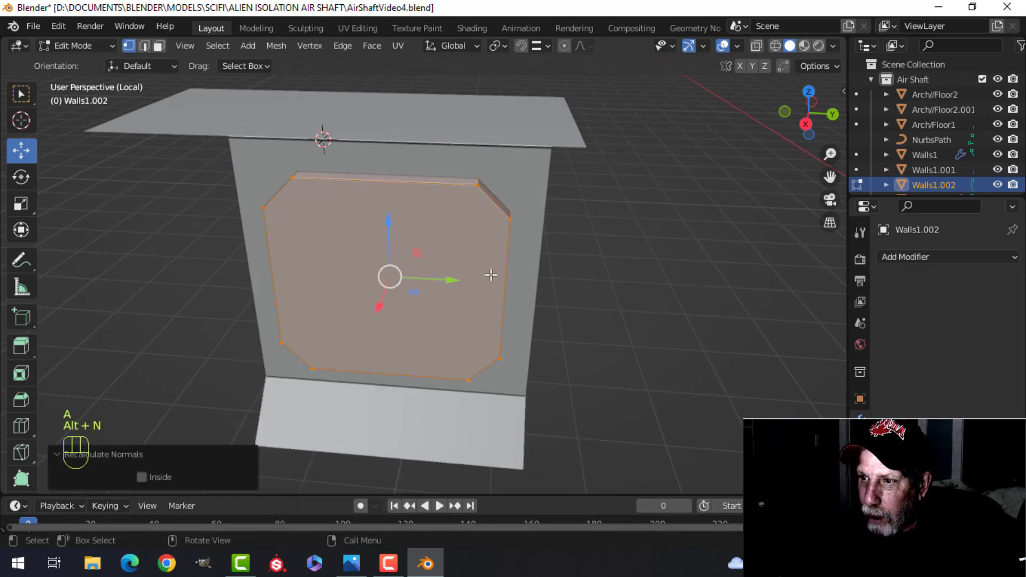
key("Tab")
Add a Boolean Difference modifier to the wall, place it first in the stack, and set the chamfered panel as its object
left_click(528, 191)
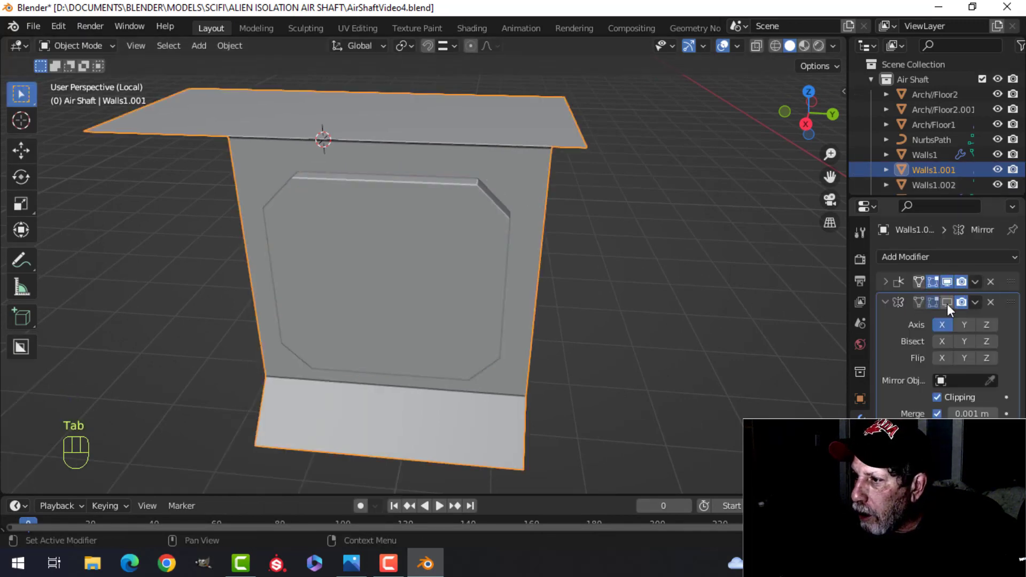
left_click(906, 259)
left_click(736, 329)
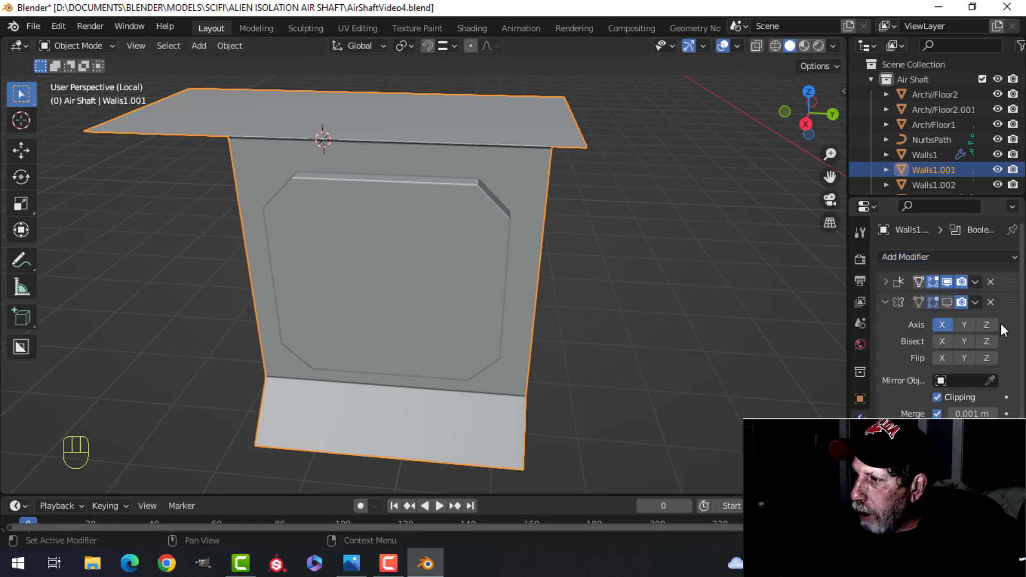
scroll(946, 347, "down", 4)
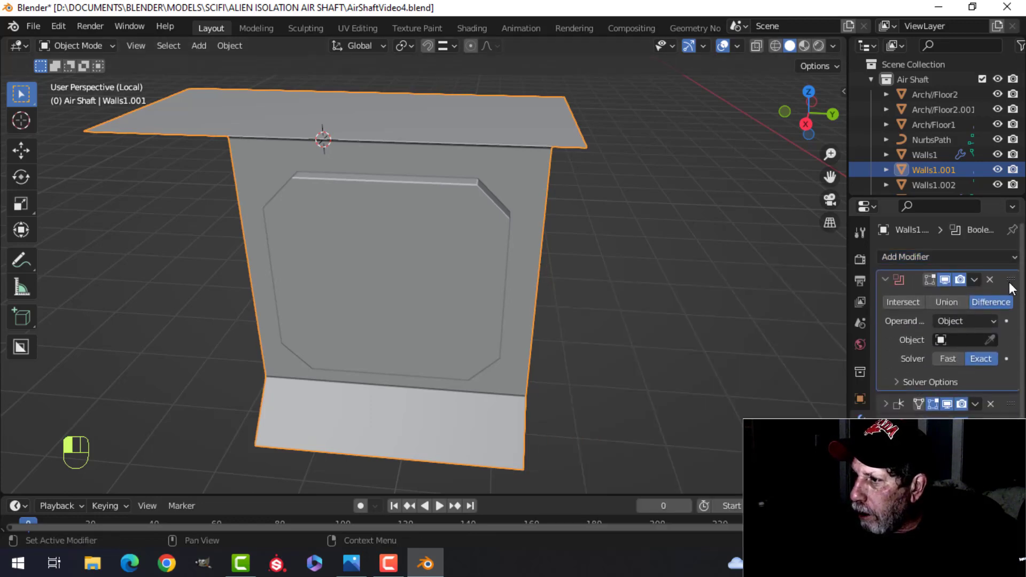
left_click(991, 342)
left_click(487, 255)
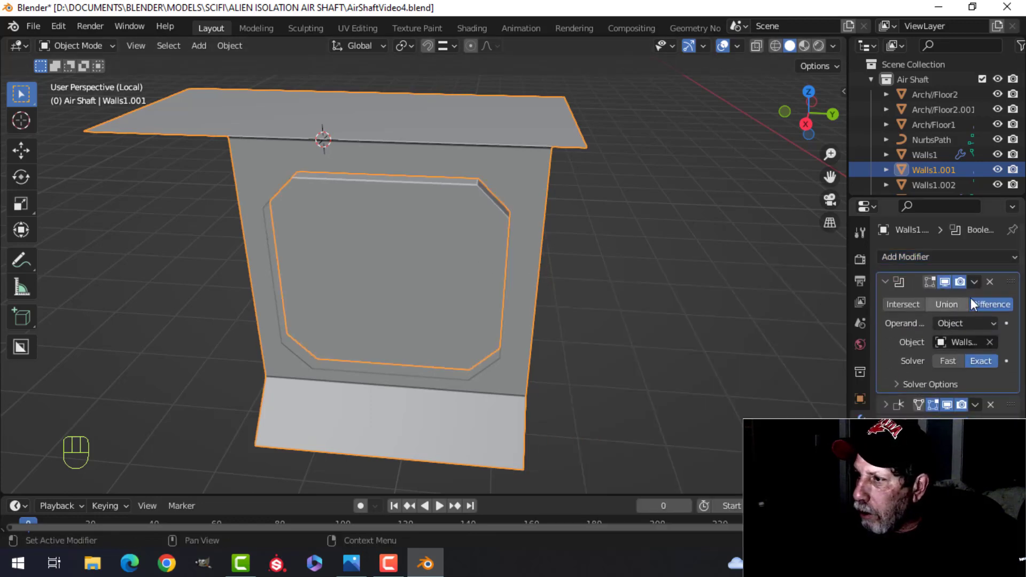
Apply the wall's Boolean modifier and delete the chamfered panel used as the cutter
left_click(974, 283)
left_click(951, 292)
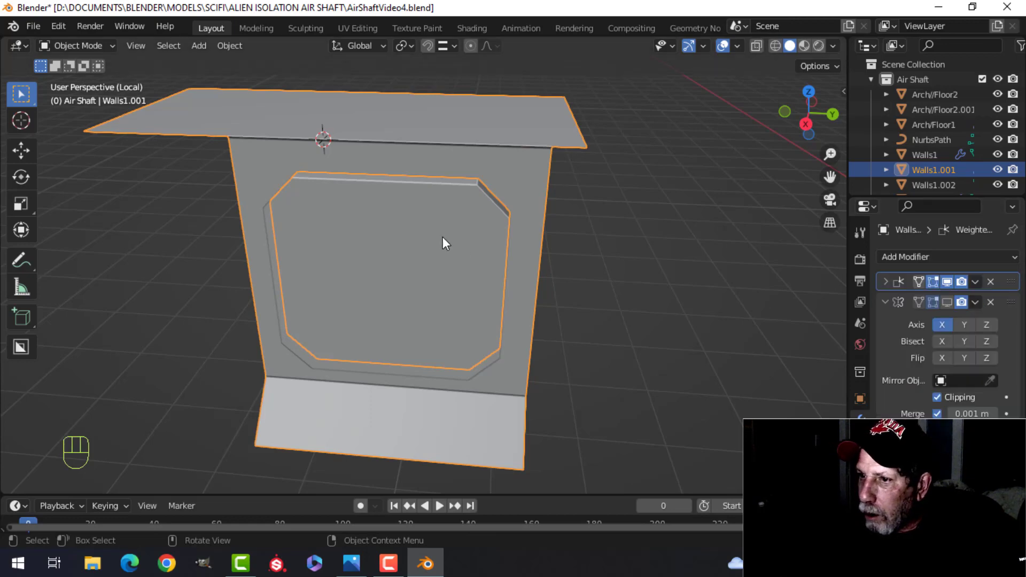
left_click(442, 236)
key("x")
left_click(441, 237)
left_click(415, 158)
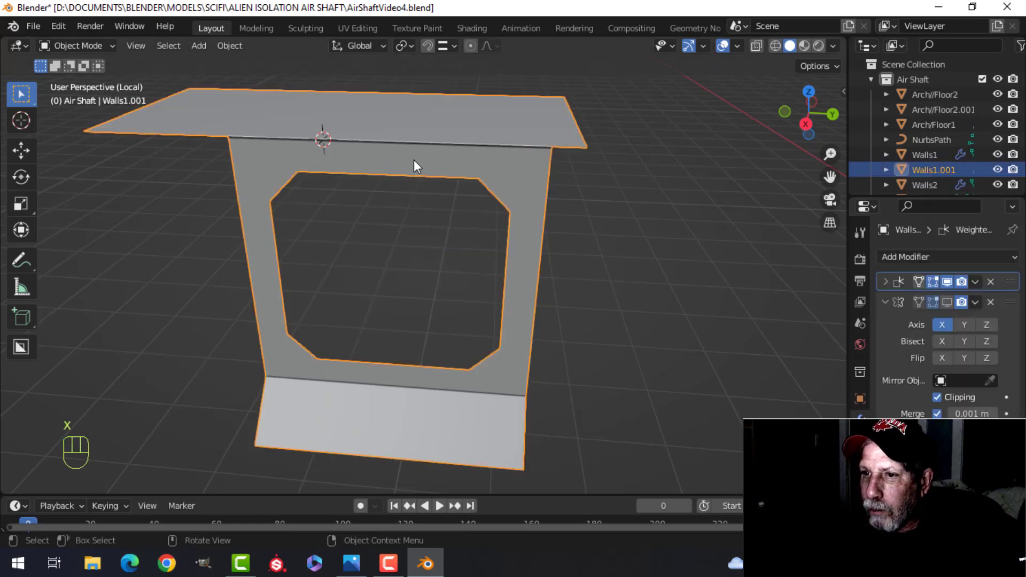
Select the complete edge loop around the chamfered opening in the wall mesh
key("Tab")
middle_click_drag(449, 236, 527, 151)
scroll(485, 217, "up", 2)
key("alt+a")
key("2")
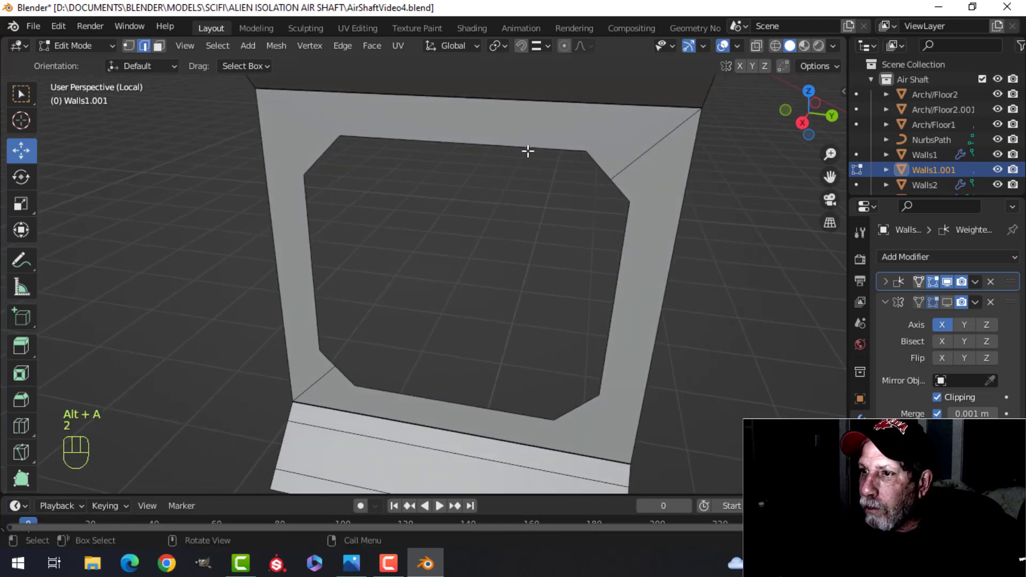
left_click(547, 153, "alt+shift")
left_click(622, 195, "alt+shift")
middle_click_drag(610, 273, 391, 257)
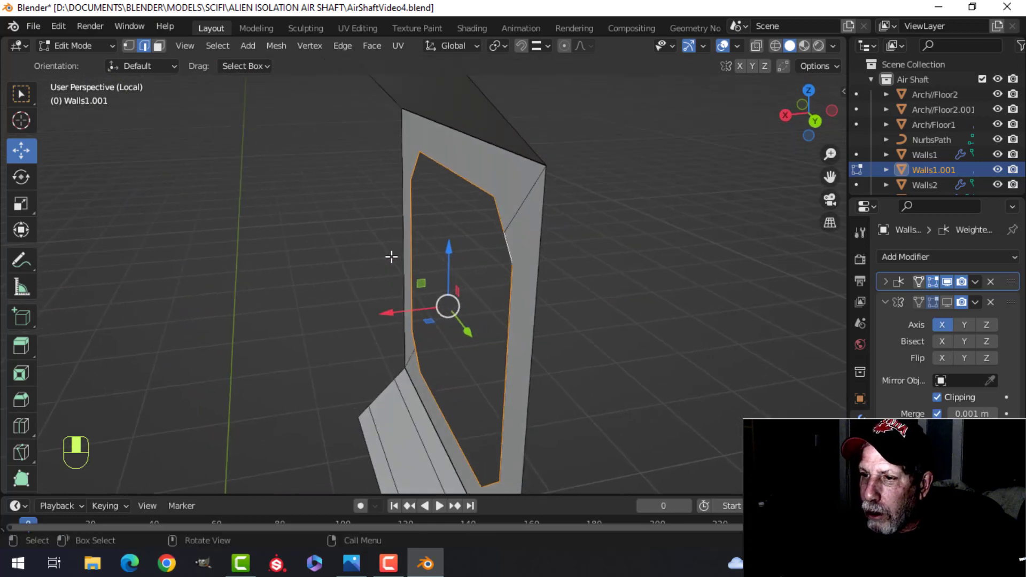
Extrude the opening's edge loop a short distance along X and fill it with a face to form a recessed panel
key("e")
right_click(393, 257)
left_click_drag(387, 314, 391, 305)
middle_click_drag(391, 305, 424, 271)
key("f")
key("alt+a")
key("Tab")
key("Tab")
key("alt+a")
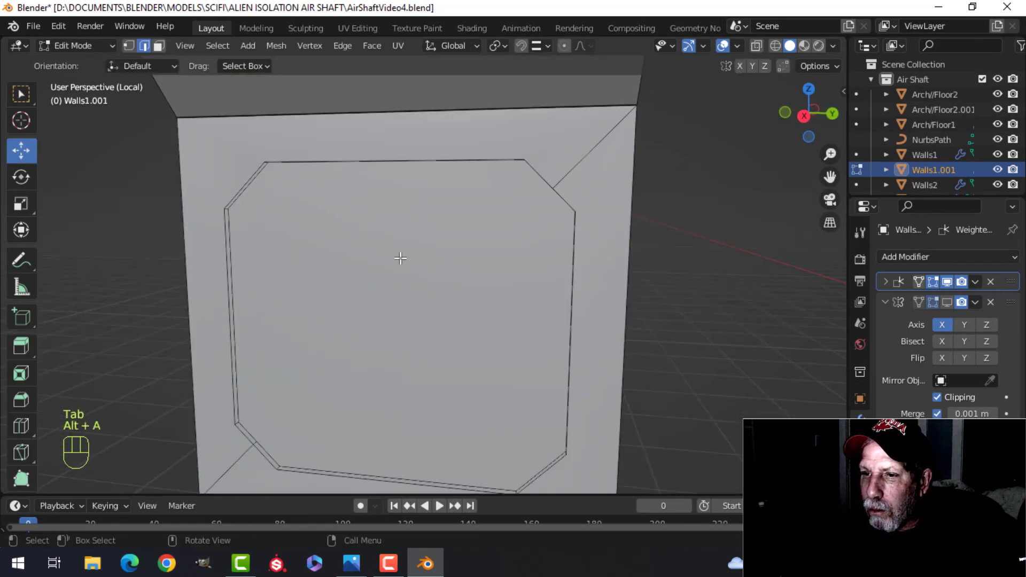
Bevel the outer edge loop of the panel recess about 0.026 m with three segments
scroll(384, 225, "up", 2)
key("2")
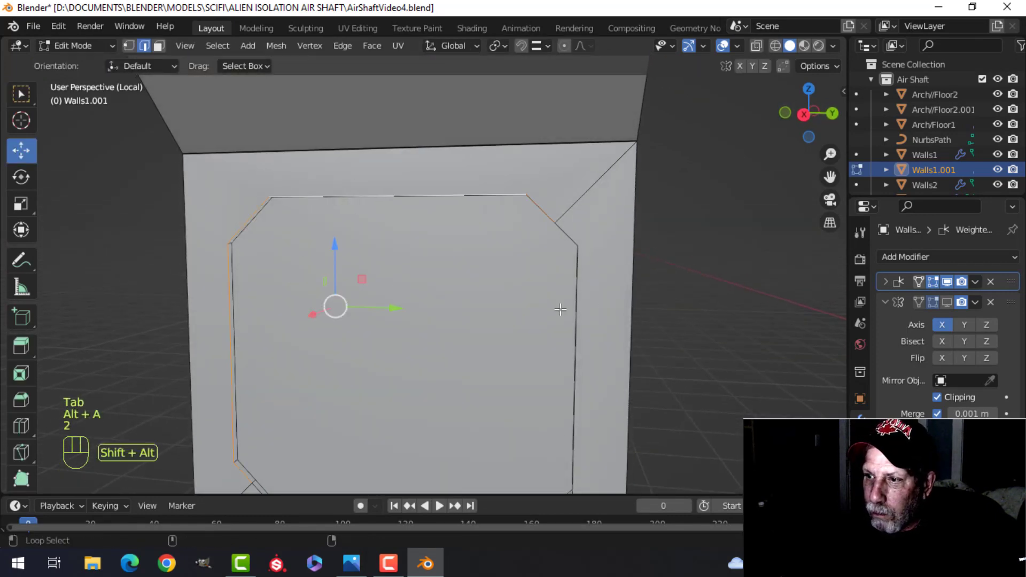
left_click(589, 236, "alt+shift")
middle_click_drag(588, 235, 460, 360)
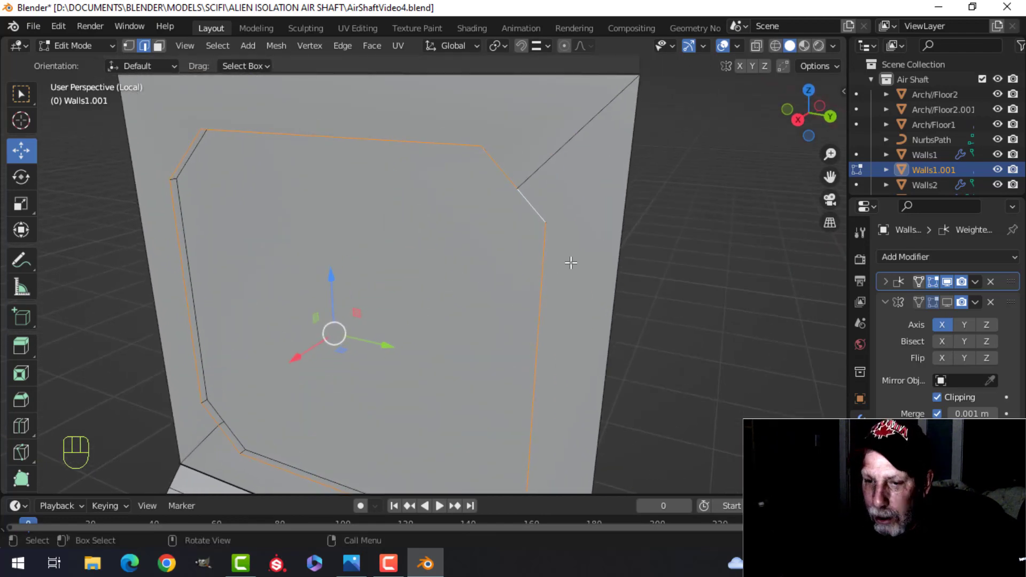
key("ctrl+b")
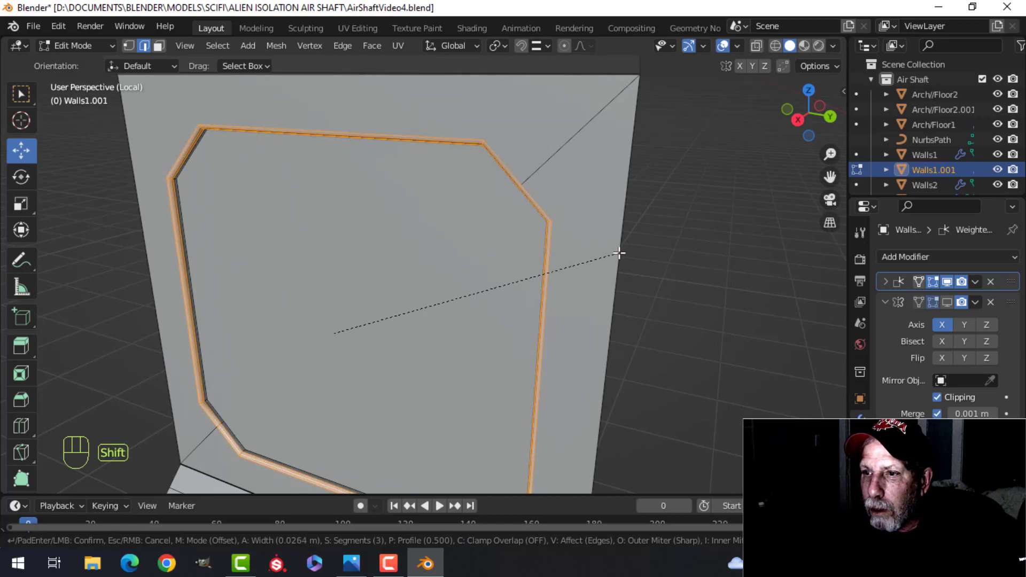
left_click(619, 252)
key("Tab")
scroll(524, 268, "down", 4)
key("alt+a")
Leave local view, compare the new wall section with the existing walls, and select the new section
middle_click_drag(410, 301, 434, 280)
scroll(434, 279, "down", 2)
middle_click_drag(523, 280, 443, 283, "shift")
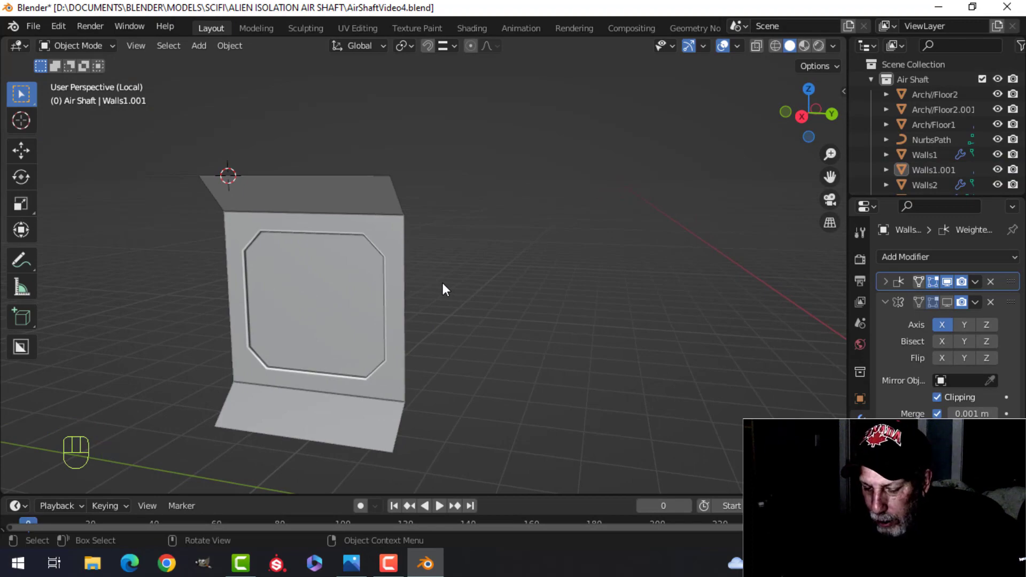
key("slash")
scroll(649, 255, "up", 3)
middle_click_drag(650, 255, 414, 291)
scroll(428, 293, "up", 2)
left_click(469, 287)
middle_click_drag(530, 303, 385, 305)
scroll(374, 303, "down", 2)
key("alt+a")
left_click(315, 286)
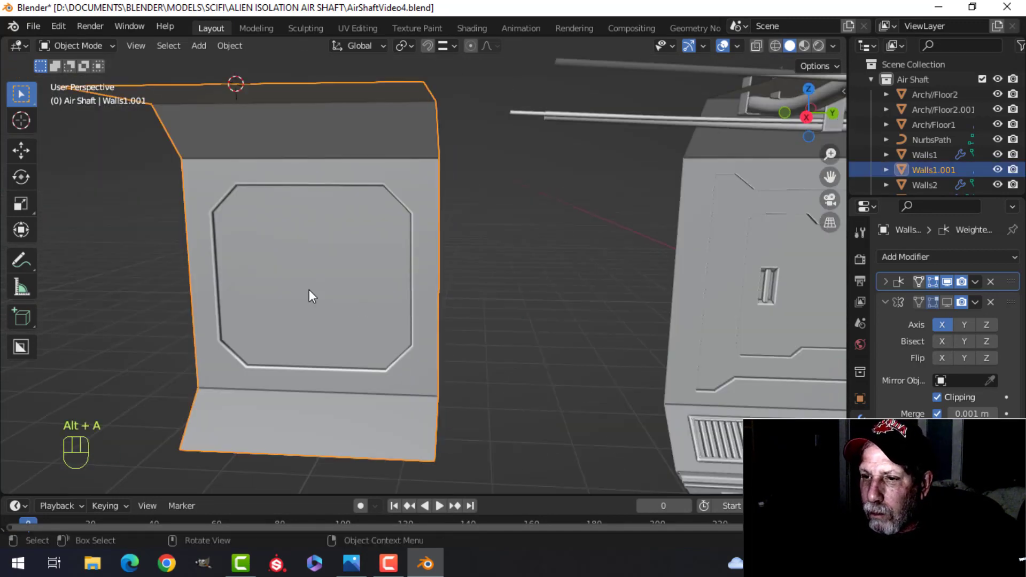
Snap the 3D cursor to the centre of the wall's chamfered panel face, working in the right orthographic view
key("KP_3")
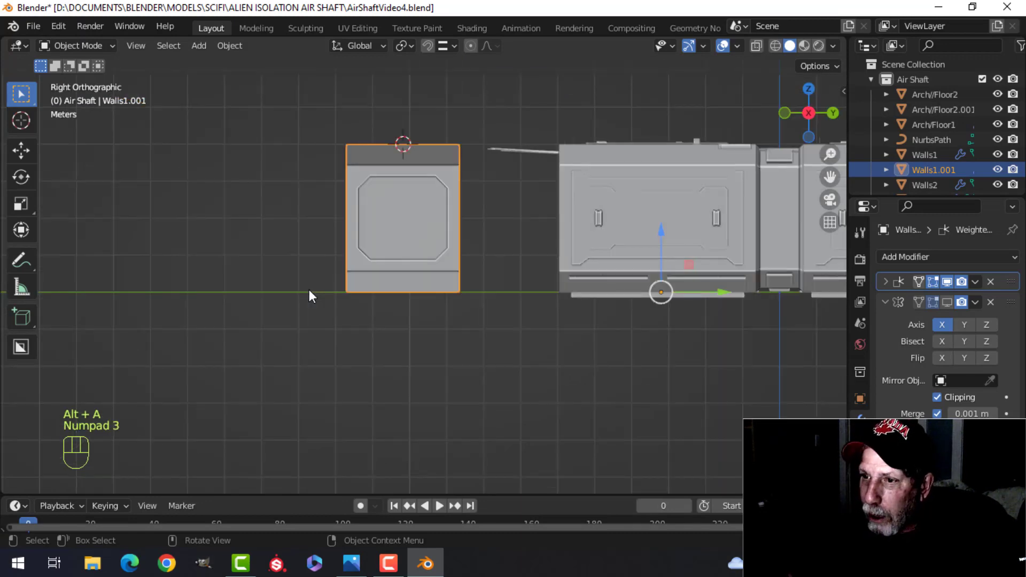
scroll(375, 256, "up", 4)
middle_click_drag(400, 239, 398, 368, "shift")
scroll(402, 349, "up", 2)
key("Tab")
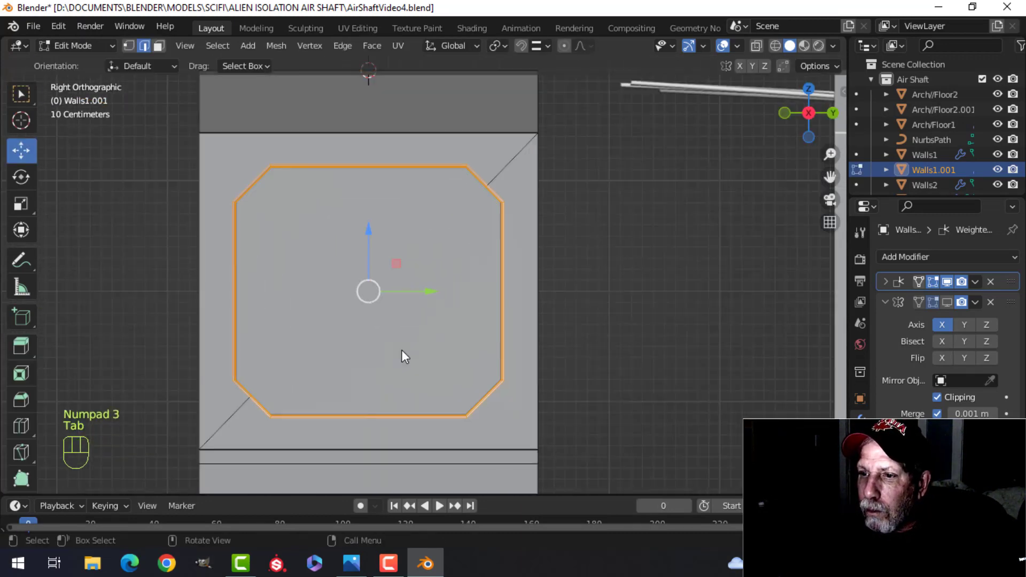
key("alt+a")
key("3")
left_click(402, 357)
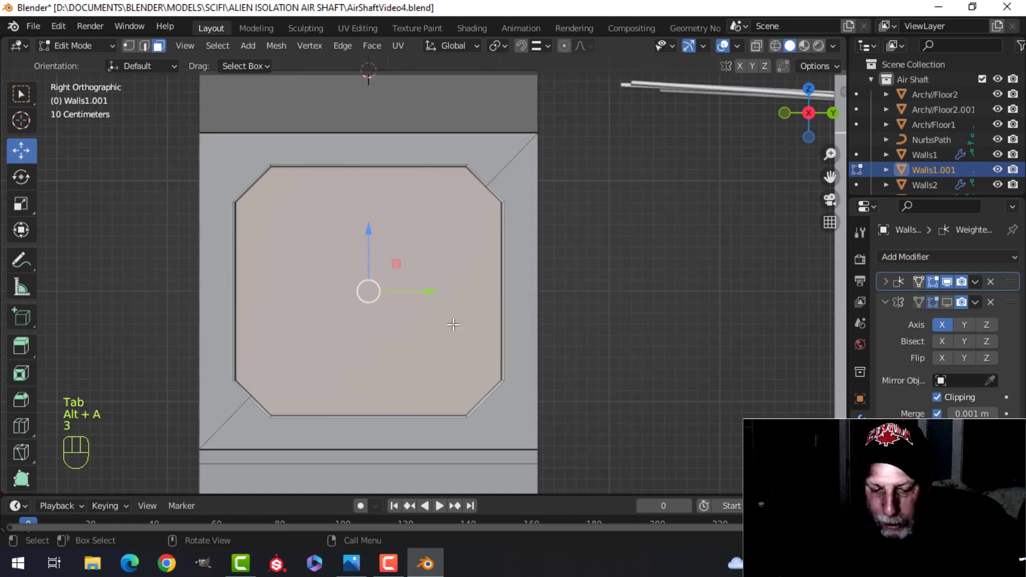
key("shift+s")
left_click(454, 383)
key("Tab")
key("alt+a")
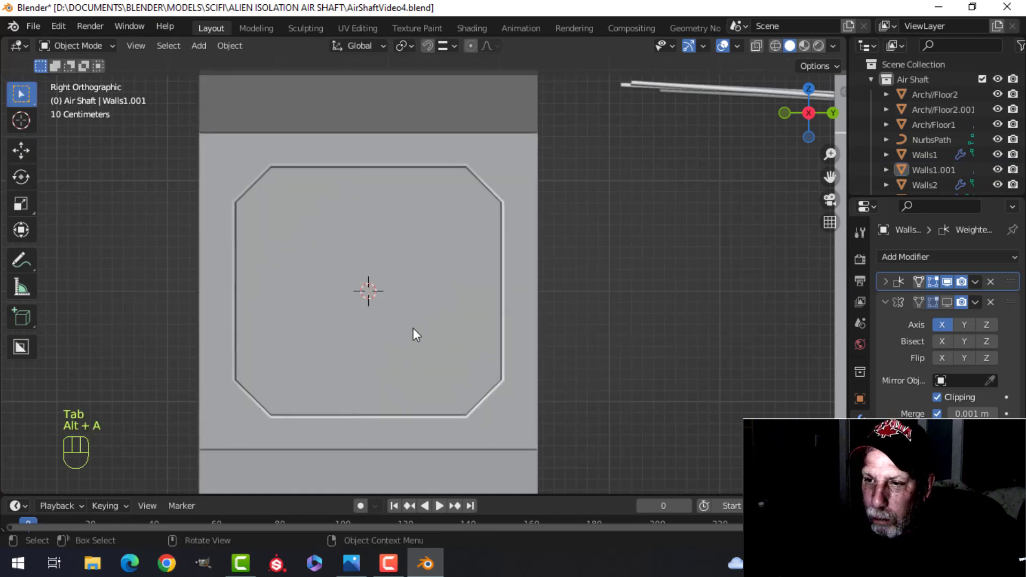
Add a cylinder mesh with 24 vertices at the 3D cursor
key("shift+a")
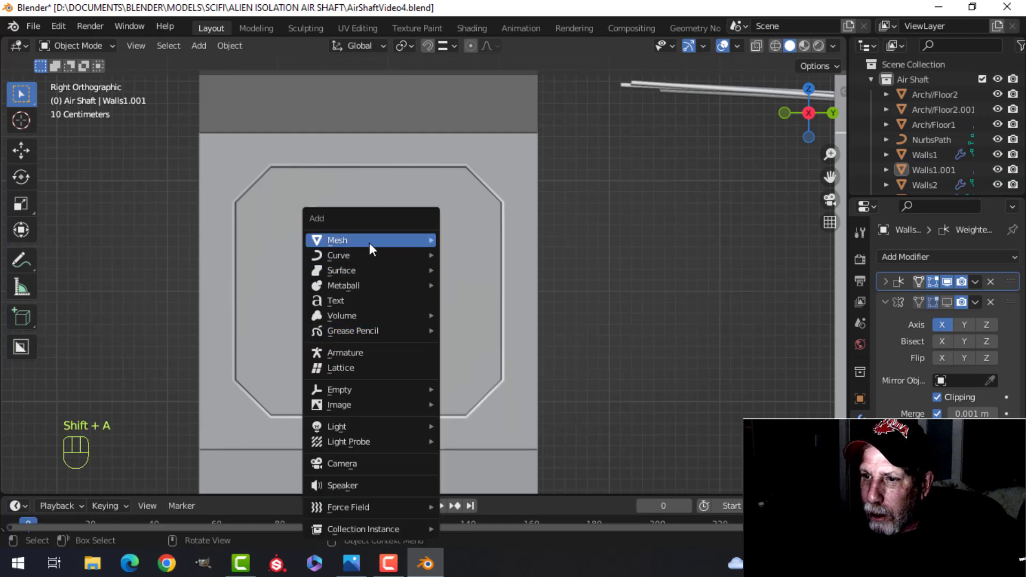
mouse_move(427, 250)
left_click(479, 314)
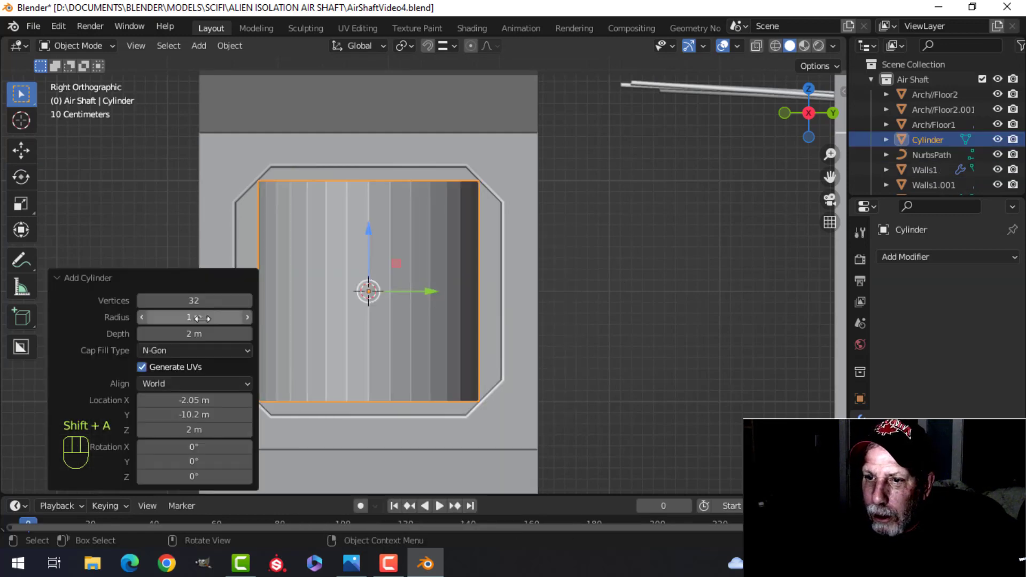
left_click(193, 302)
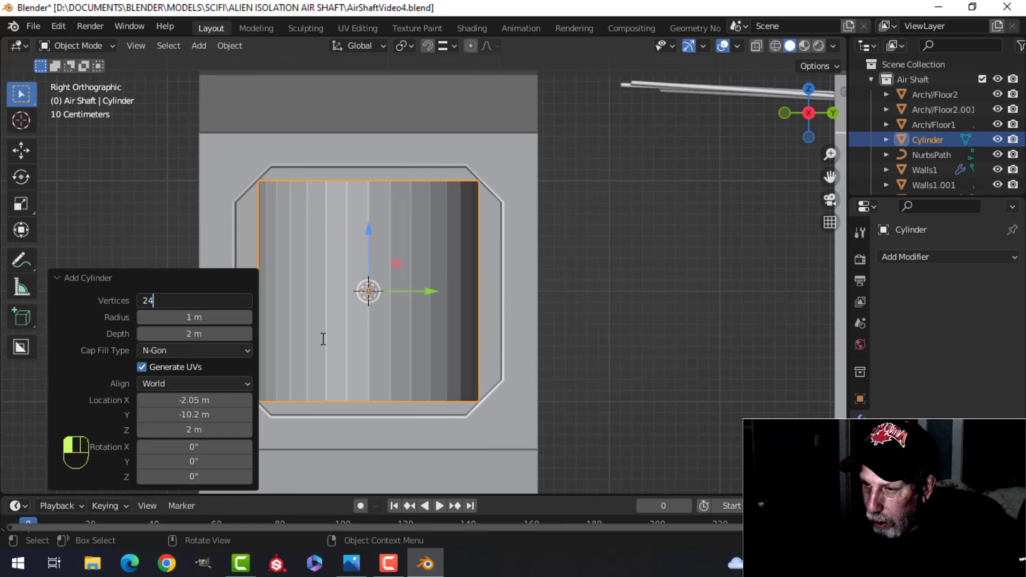
key("Return")
Rotate the cylinder mesh 90° about Y and scale it by about 0.73 and then about 1.13 to fit inside the panel
key("Tab")
key("s")
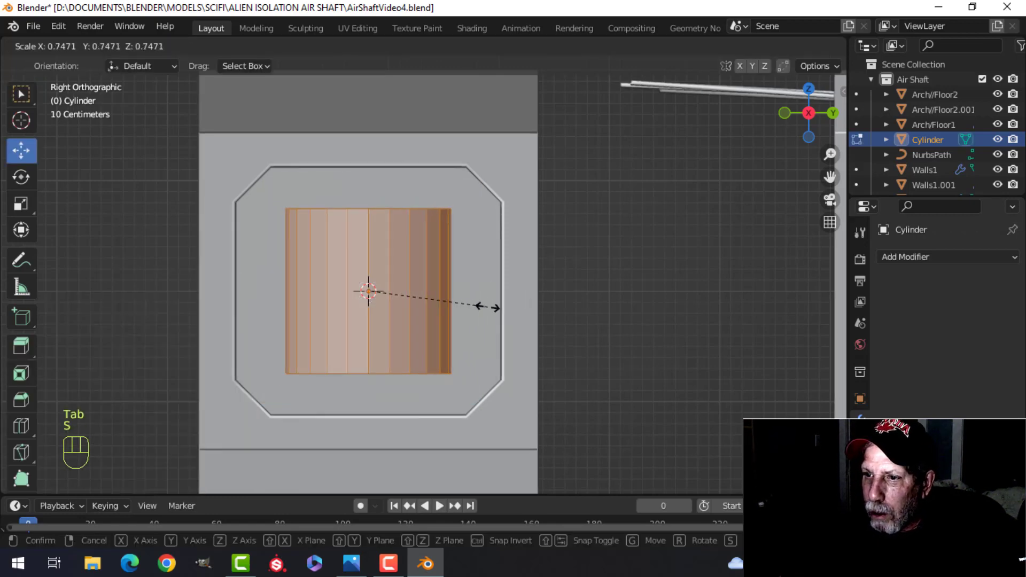
left_click(486, 305)
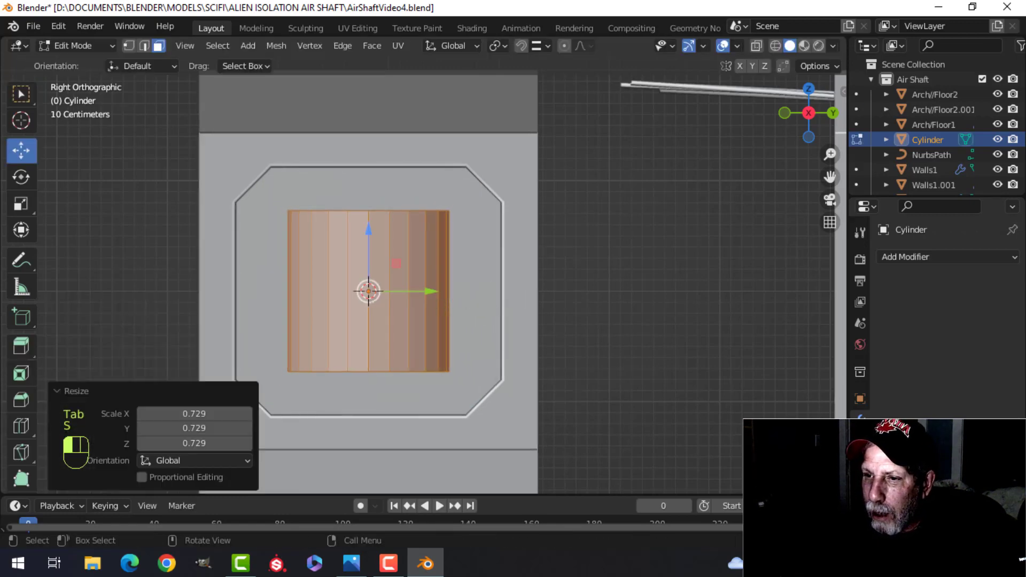
type("ry90")
left_click(484, 302)
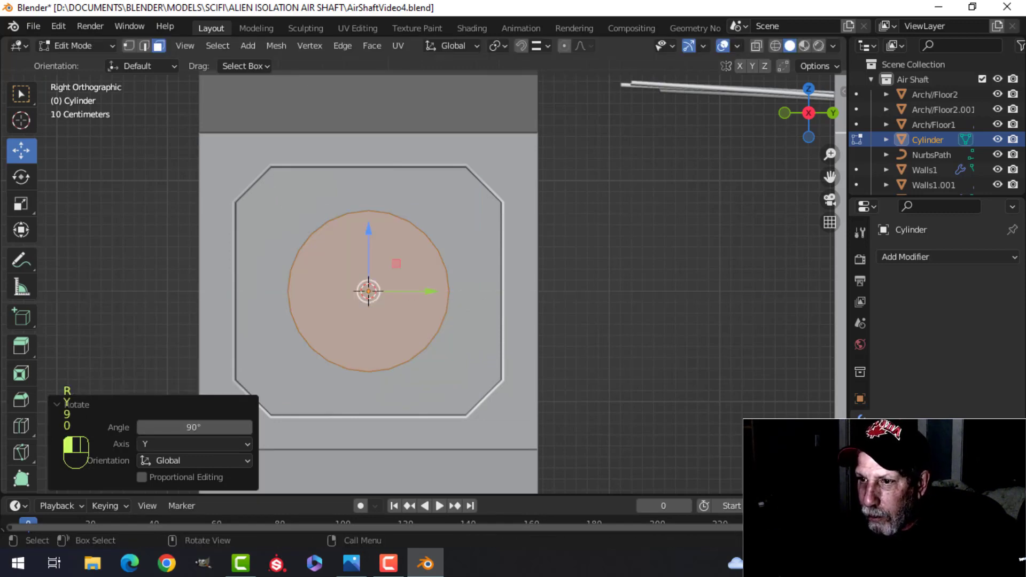
key("s")
left_click(499, 314)
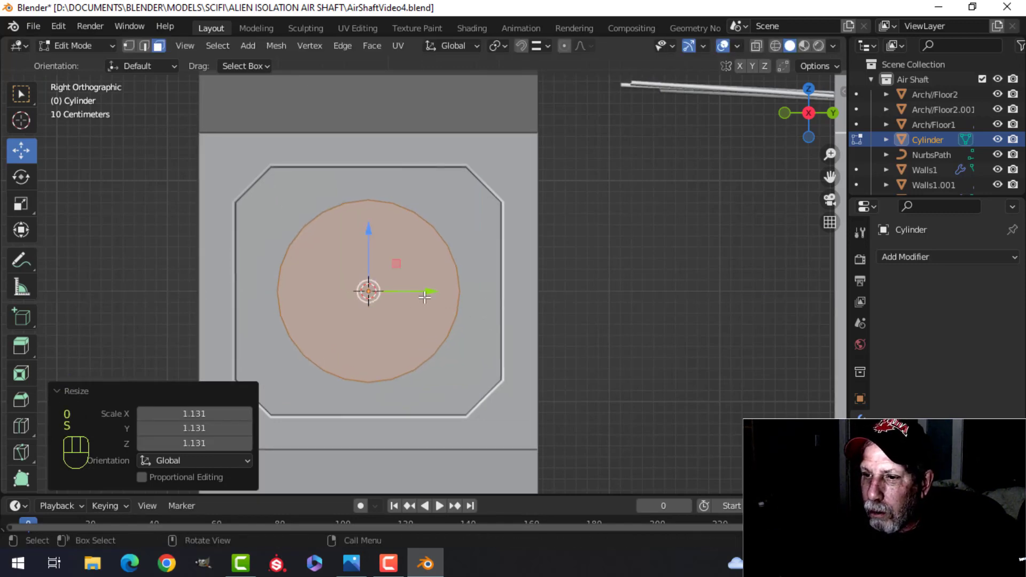
Add a Boolean Difference modifier to the wall, move it to the top of the stack, and set the cylinder as its object
scroll(497, 298, "down", 2)
mouse_move(504, 297)
middle_mouse_down()
mouse_move(351, 337)
mouse_move(413, 315)
mouse_move(291, 328)
mouse_move(494, 291)
mouse_move(607, 296)
mouse_move(484, 328)
mouse_move(517, 293)
middle_mouse_up()
key("KP_Decimal")
scroll(413, 314, "down", 2)
key("Tab")
key("alt+a")
left_click(488, 311)
scroll(488, 311, "up", 2)
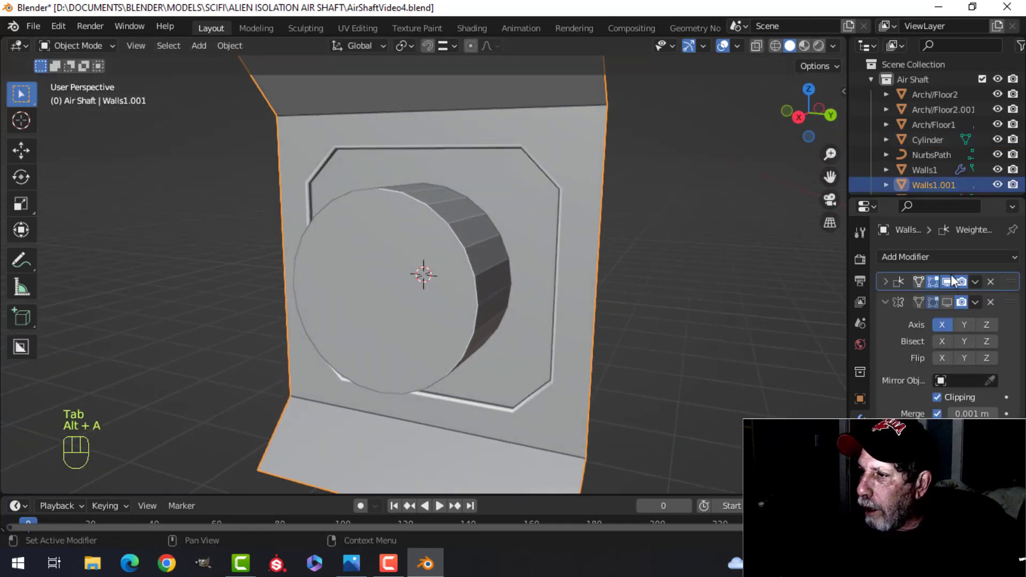
left_click(919, 257)
left_click(716, 333)
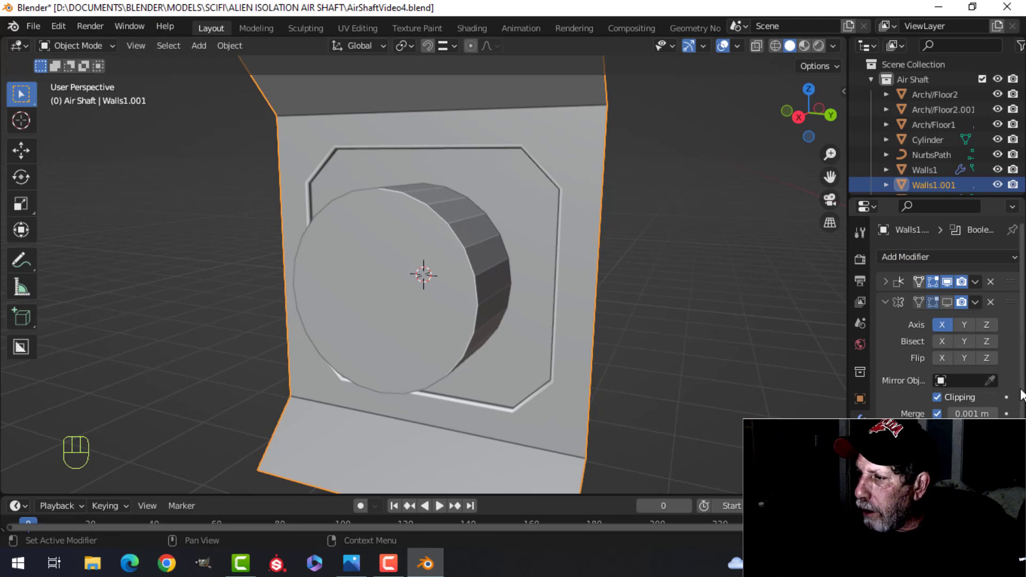
left_click_drag(1009, 412, 986, 268)
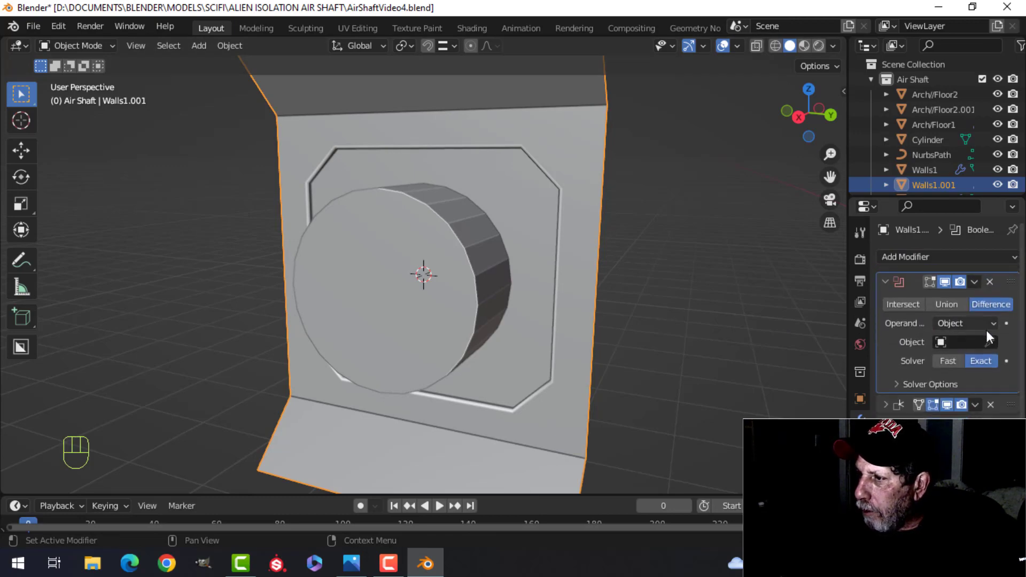
left_click(990, 342)
left_click(425, 273)
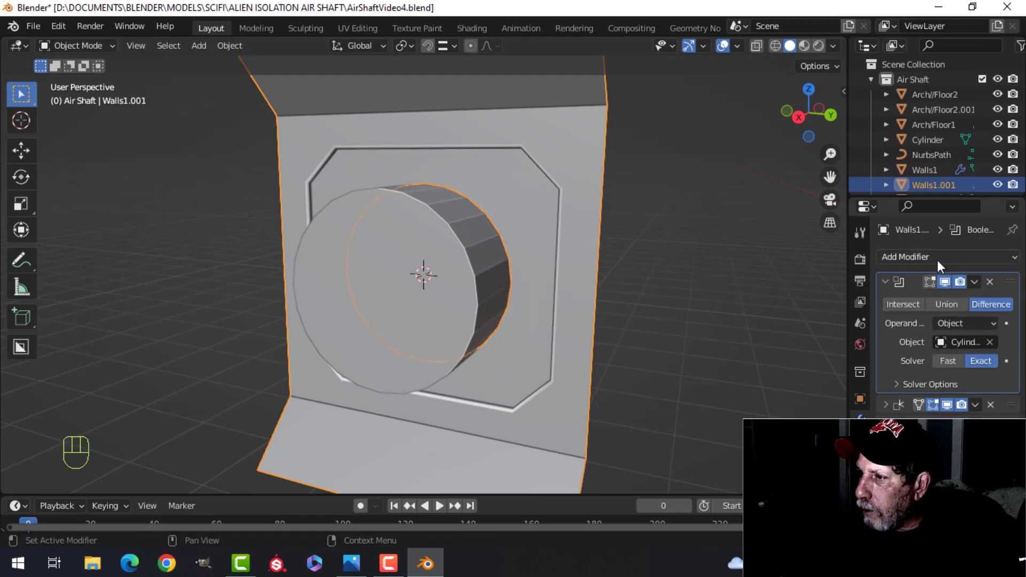
Apply the wall's Boolean modifier, and temporarily hide the cylinder to inspect the circular opening
left_click(975, 281)
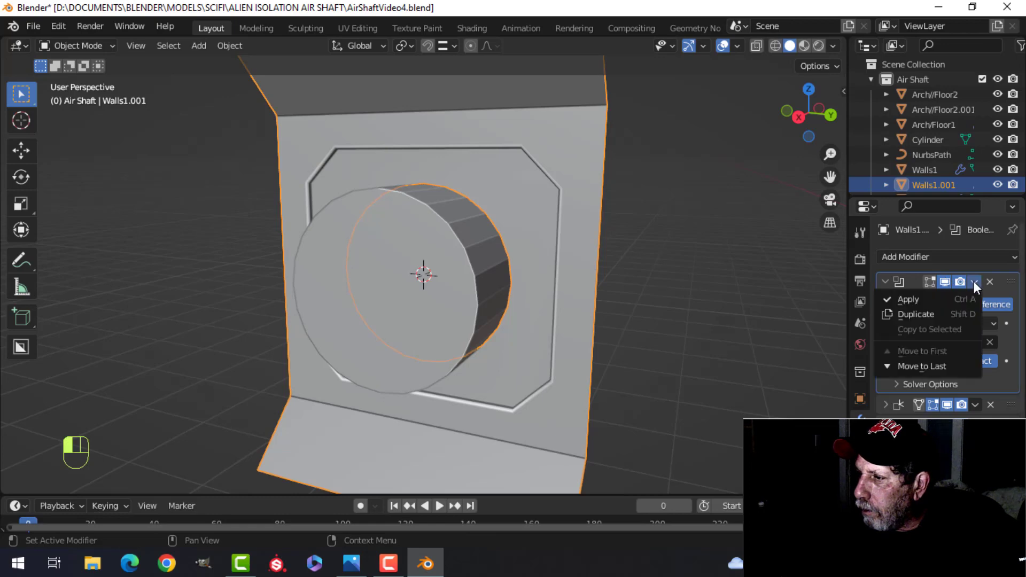
left_click(945, 299)
left_click(383, 275)
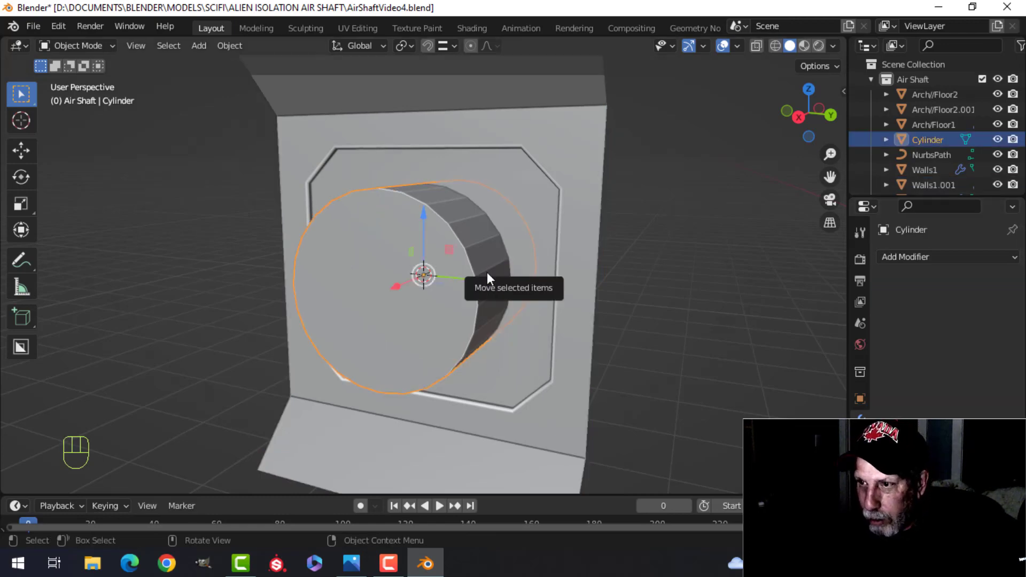
key("h")
mouse_move(480, 281)
middle_mouse_down()
mouse_move(529, 258)
mouse_move(502, 277)
mouse_move(525, 246)
mouse_move(435, 292)
mouse_move(506, 262)
mouse_move(501, 279)
mouse_move(537, 253)
mouse_move(466, 280)
mouse_move(488, 276)
middle_mouse_up()
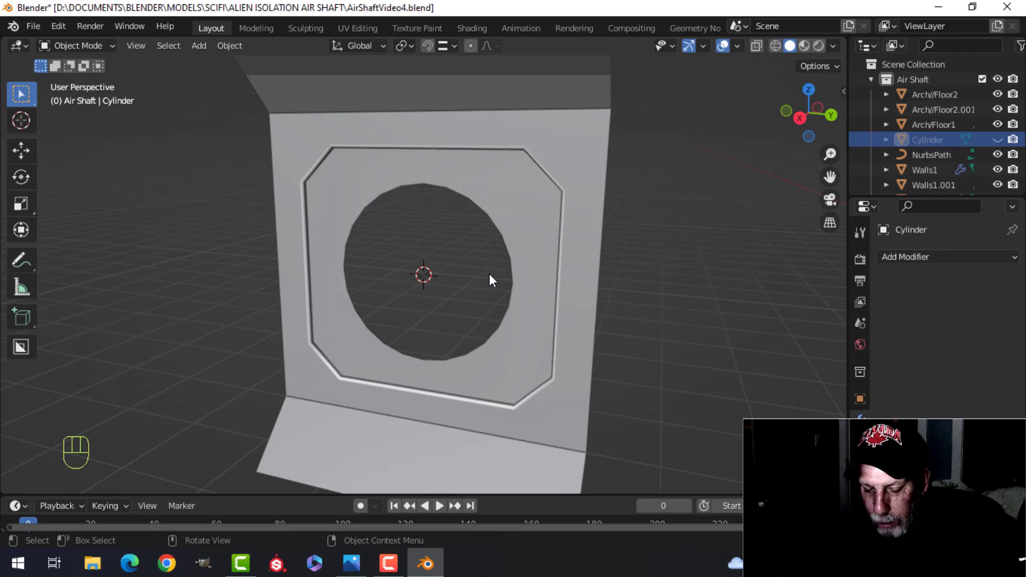
key("alt+h")
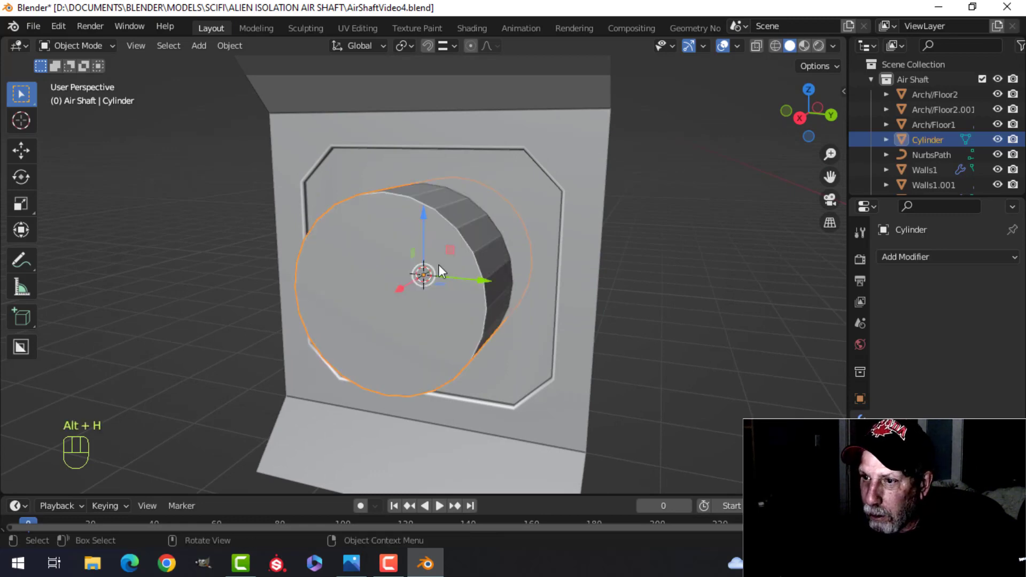
Flatten the whole cylinder mesh along X to a scale of 0.08 and shift it slightly along X against the wall panel
key("Tab")
key("a")
middle_click_drag(573, 261, 547, 286)
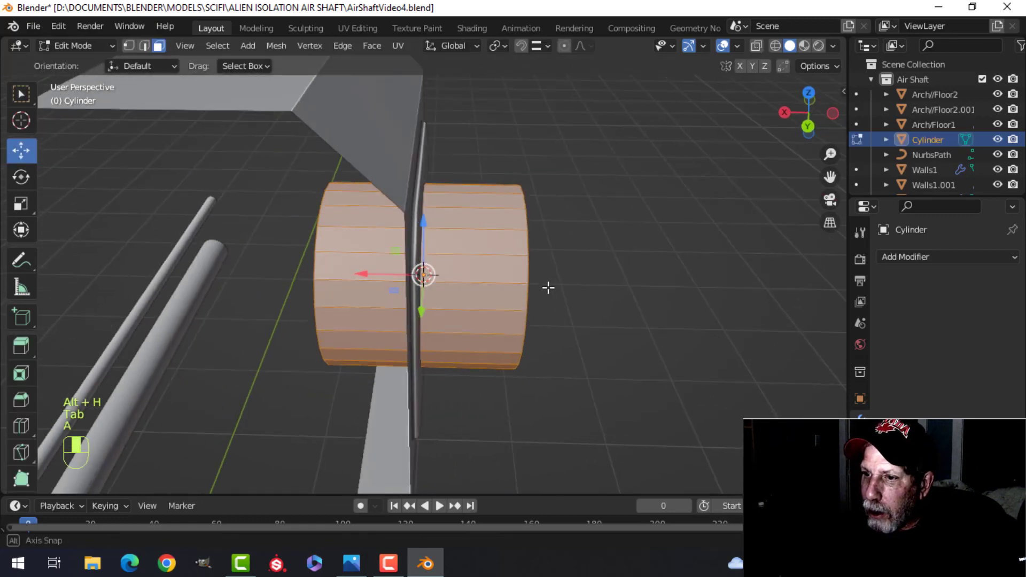
key("s")
key("x")
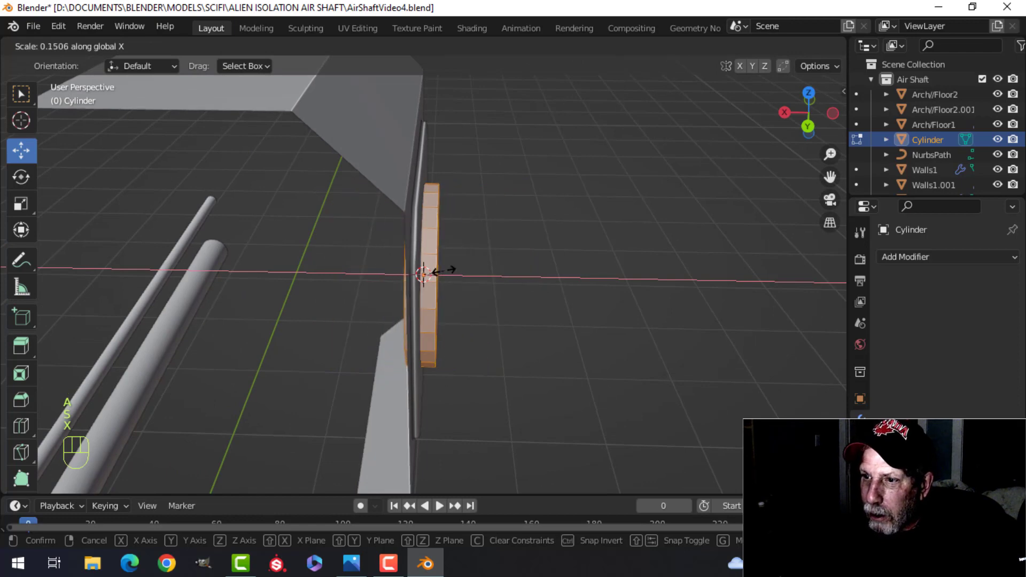
left_click(433, 270)
middle_click_drag(435, 272, 479, 280)
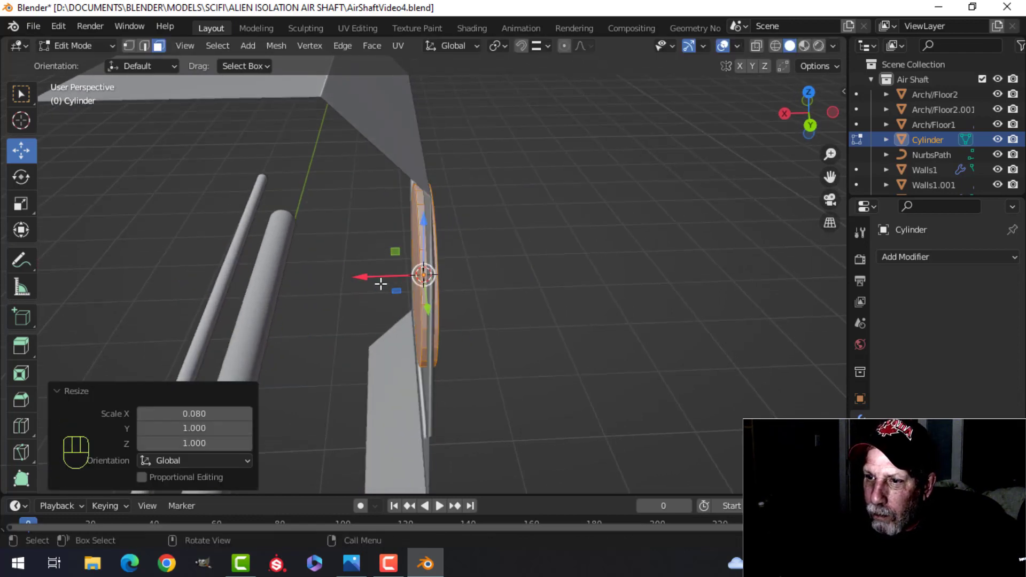
left_click_drag(373, 283, 367, 279)
Inset the flattened cylinder's end caps by about 0.086 m and bridge them into an open ring
middle_click_drag(369, 280, 645, 241)
scroll(481, 283, "up", 3)
key("i")
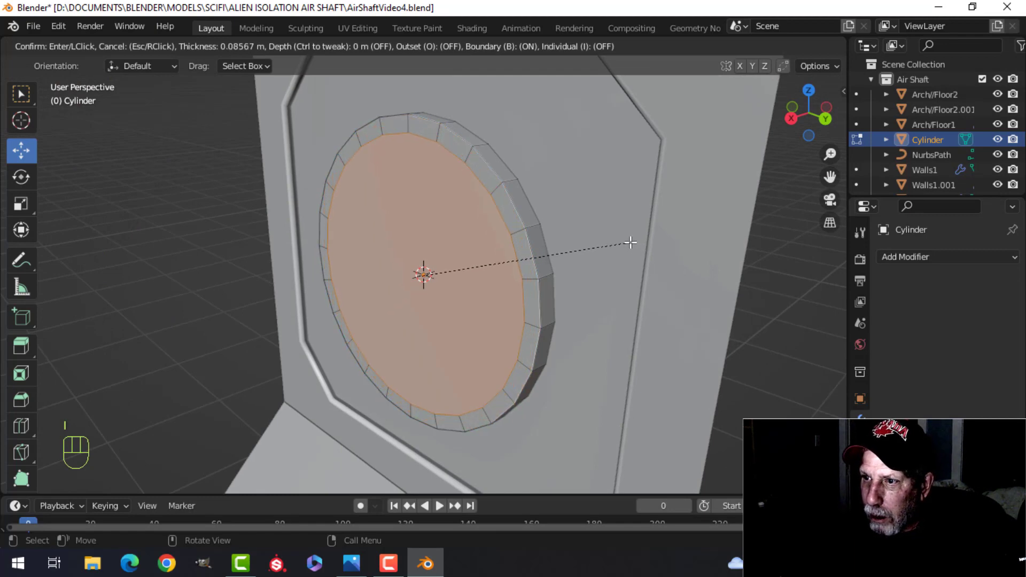
left_click(631, 242)
key("ctrl+e")
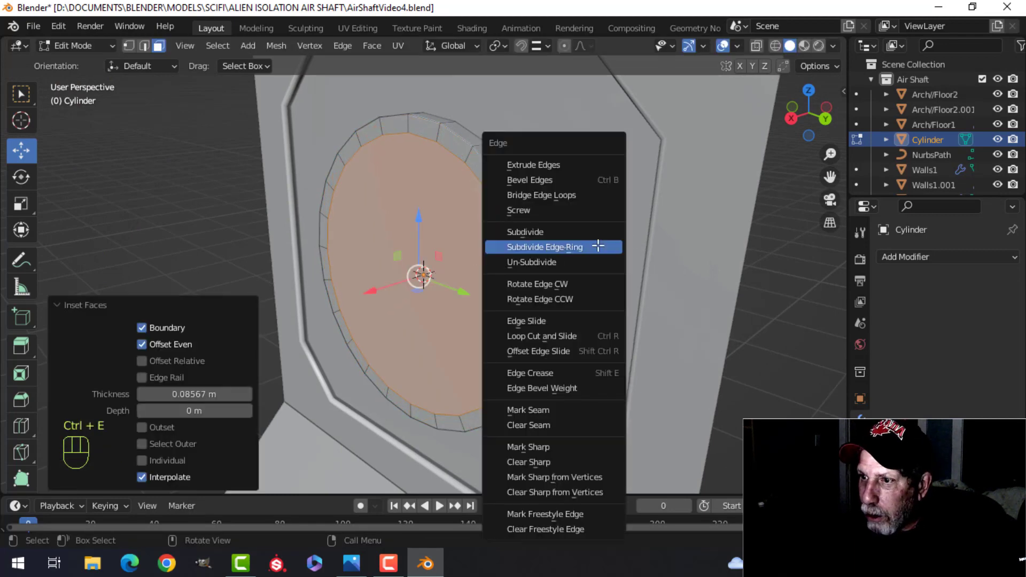
left_click(571, 195)
Bevel the inner and outer edge loops on the ring's front with a width of about 0.02 m and 2 segments
key("alt+a")
middle_click_drag(568, 197, 484, 99)
key("2")
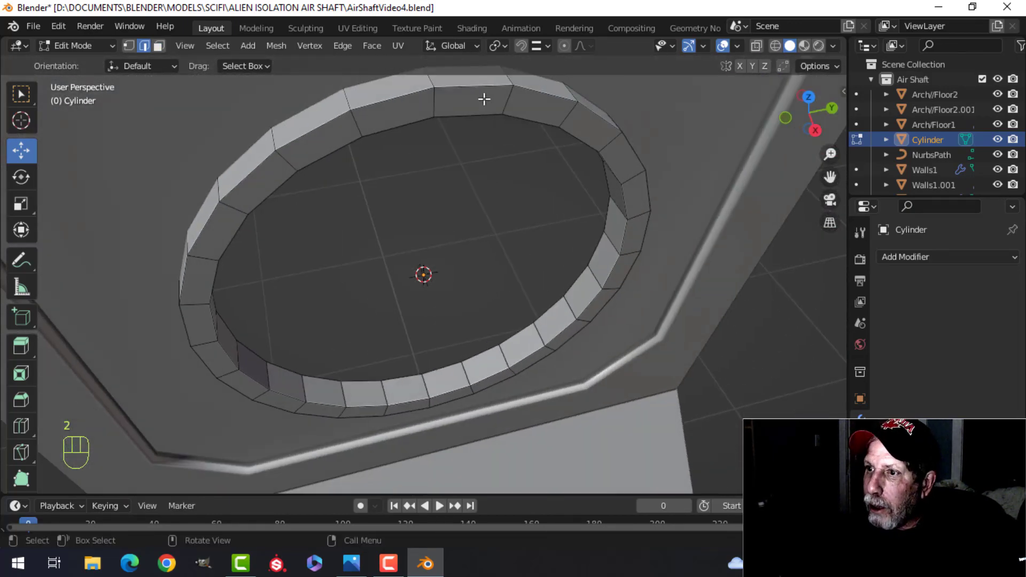
left_click(478, 114, "alt+shift")
left_click(609, 199, "alt+shift")
middle_click_drag(614, 199, 548, 191)
key("ctrl+b")
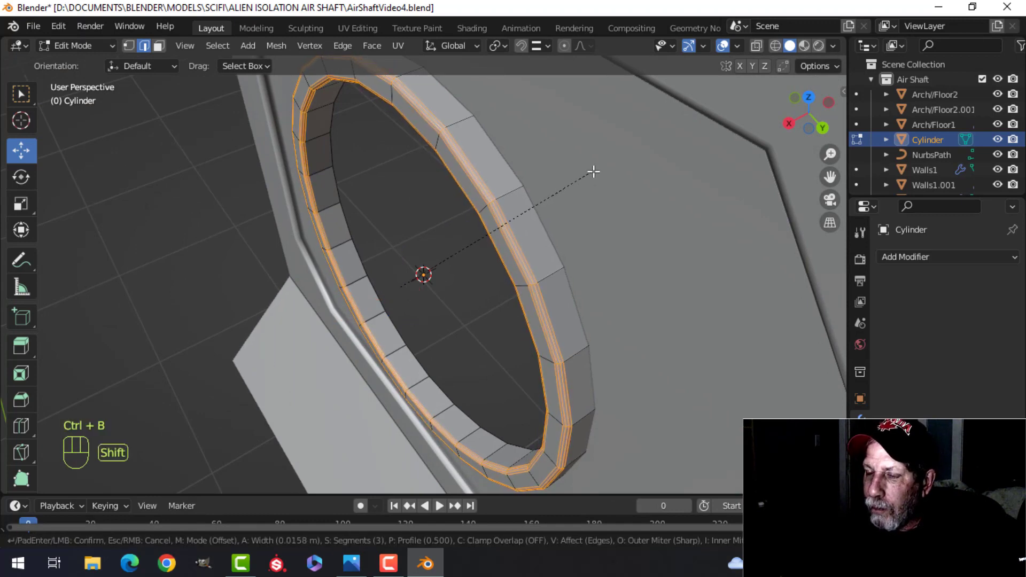
scroll(598, 170, "down", 2, "shift")
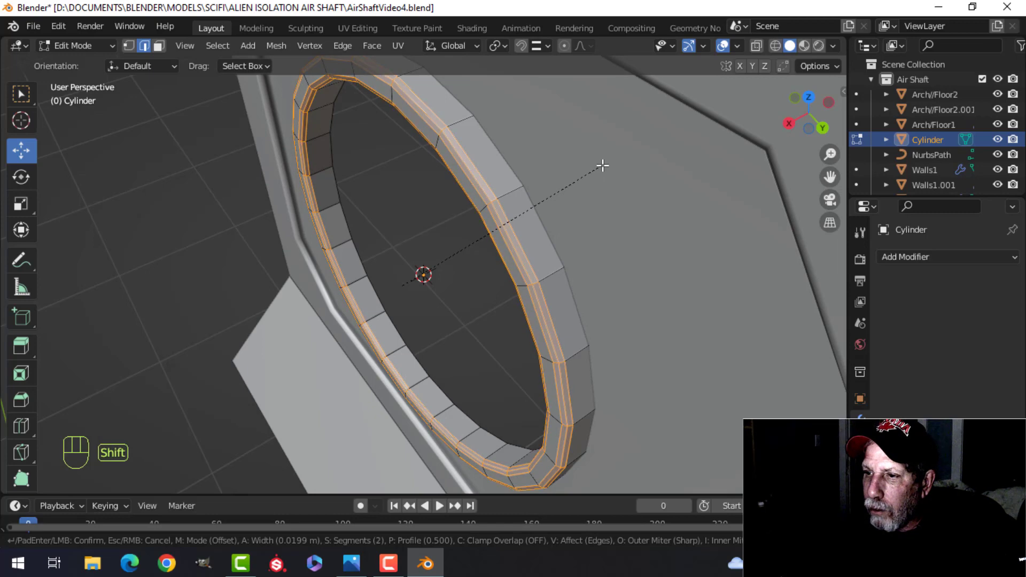
left_click(602, 166)
Add a level 2 subdivision surface to the ring and shade it smooth
key("Tab")
key("ctrl+2")
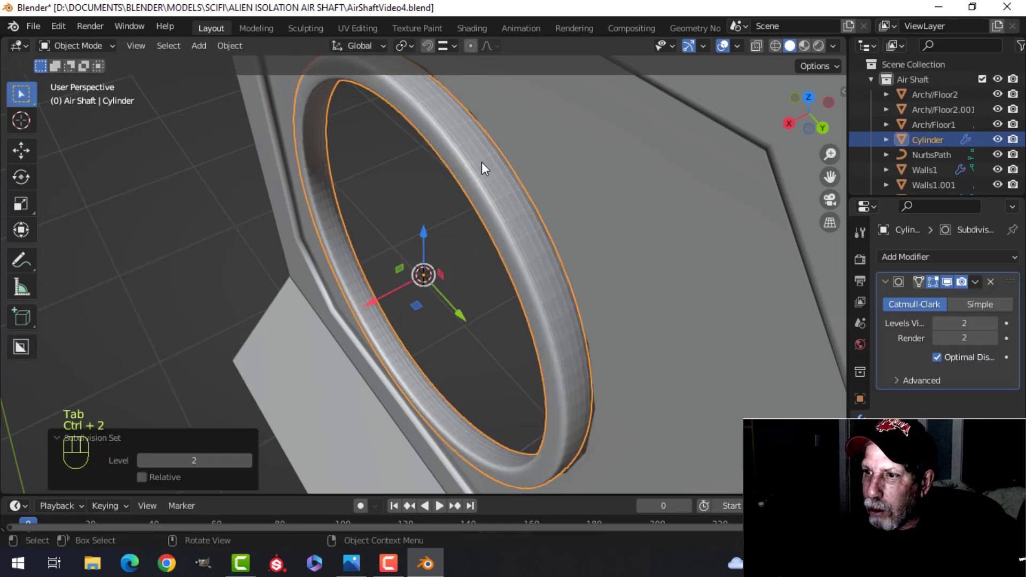
right_click(481, 158)
left_click(480, 157)
Delete the loop of faces on the back side of the ring
middle_click_drag(521, 185, 389, 145)
key("Tab")
key("3")
key("alt+a")
left_click(379, 112, "alt+shift")
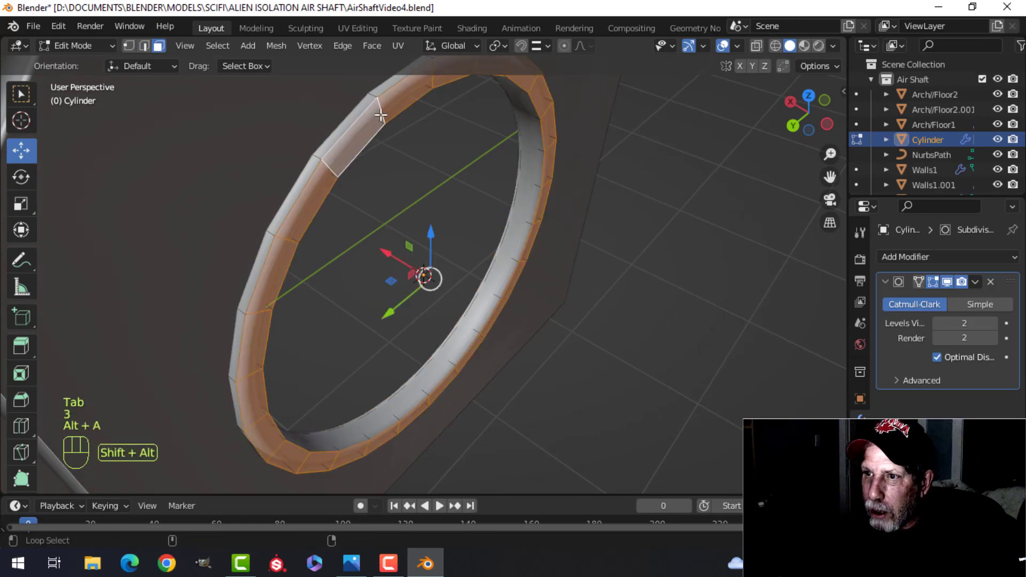
key("x")
left_click(351, 152)
key("Tab")
Scale the entire ring mesh up slightly so it overlaps the edge of the wall's circular opening
middle_click_drag(349, 198, 500, 183)
key("alt+a")
left_click(499, 183)
key("Tab")
key("a")
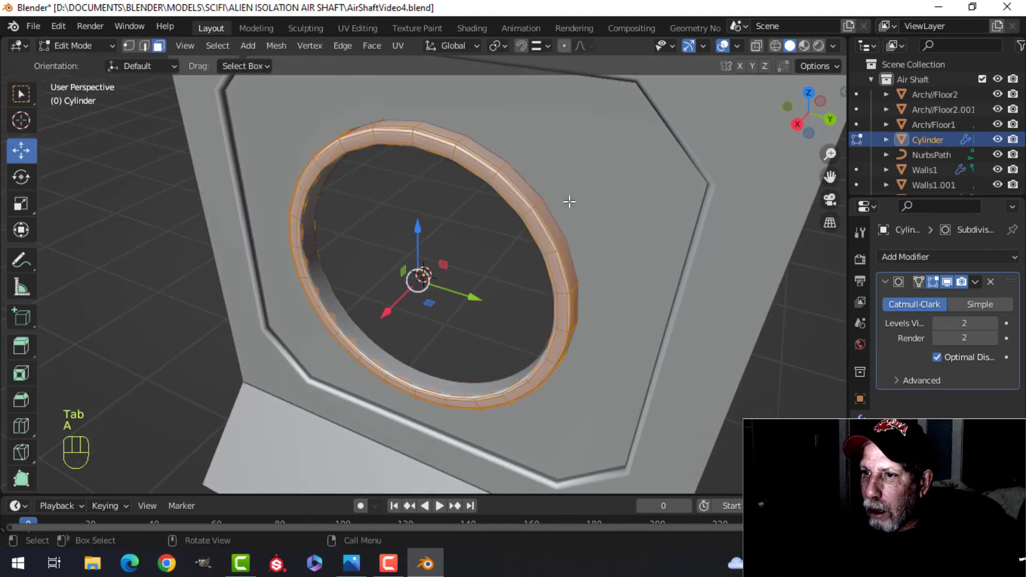
key("s")
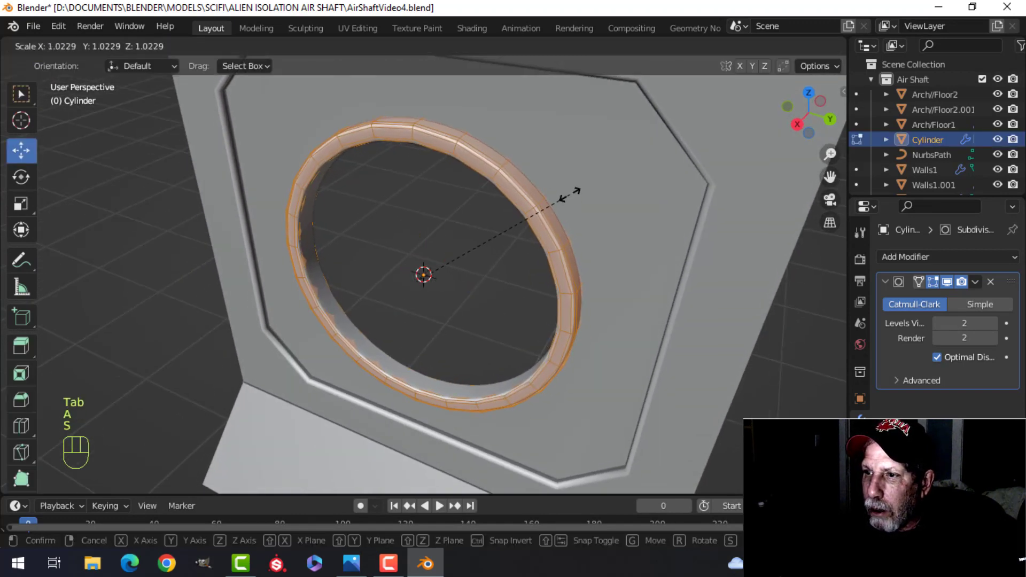
left_click(566, 202)
middle_click_drag(566, 201, 409, 277)
key("Tab")
key("alt+a")
Save the AirShaftVideo4.blend file
scroll(501, 241, "down", 3)
scroll(533, 249, "down", 1)
scroll(559, 207, "down", 2)
scroll(472, 246, "up", 3)
key("ctrl+s")
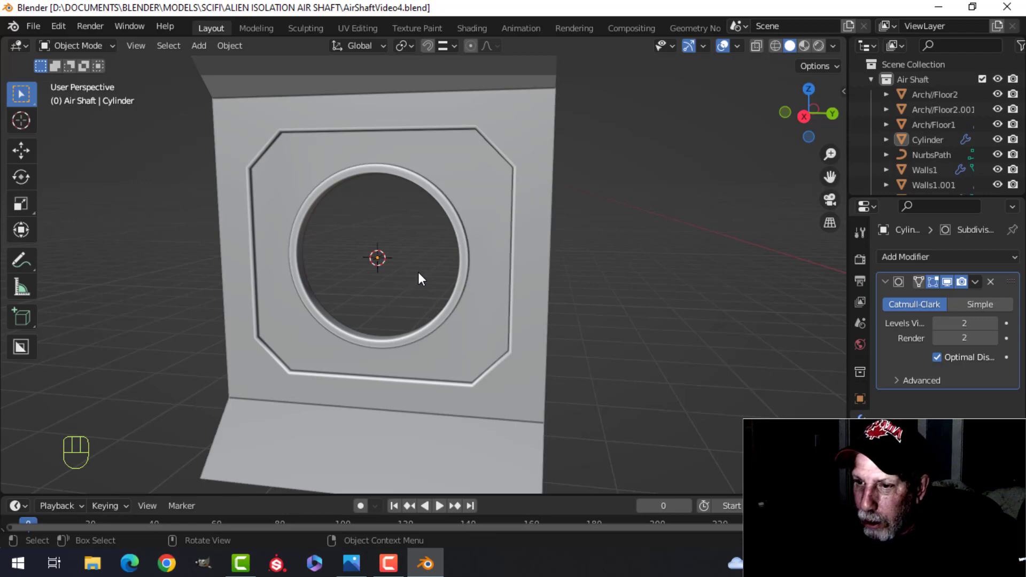
Add a circle mesh with 12 vertices at the 3D cursor in the centre of the opening
mouse_move(442, 284)
middle_mouse_down()
mouse_move(387, 294)
mouse_move(424, 280)
middle_mouse_up()
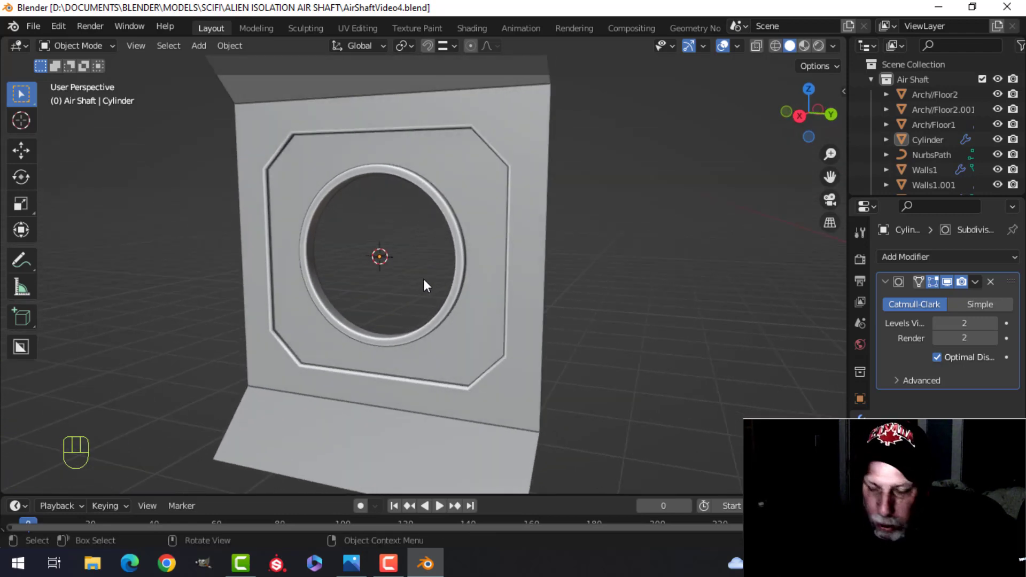
key("shift+a")
mouse_move(386, 242)
left_click(484, 270)
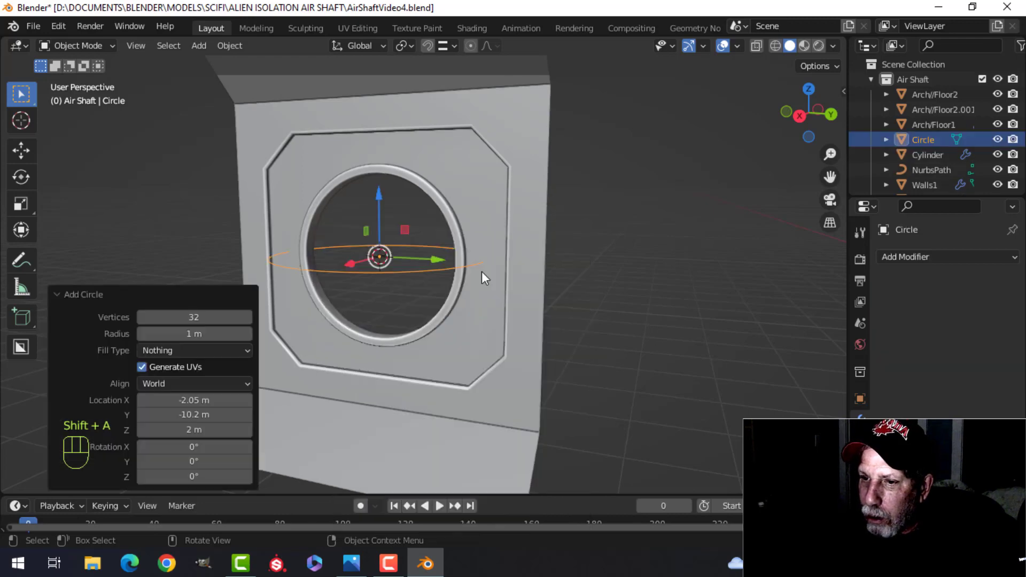
left_click(194, 317)
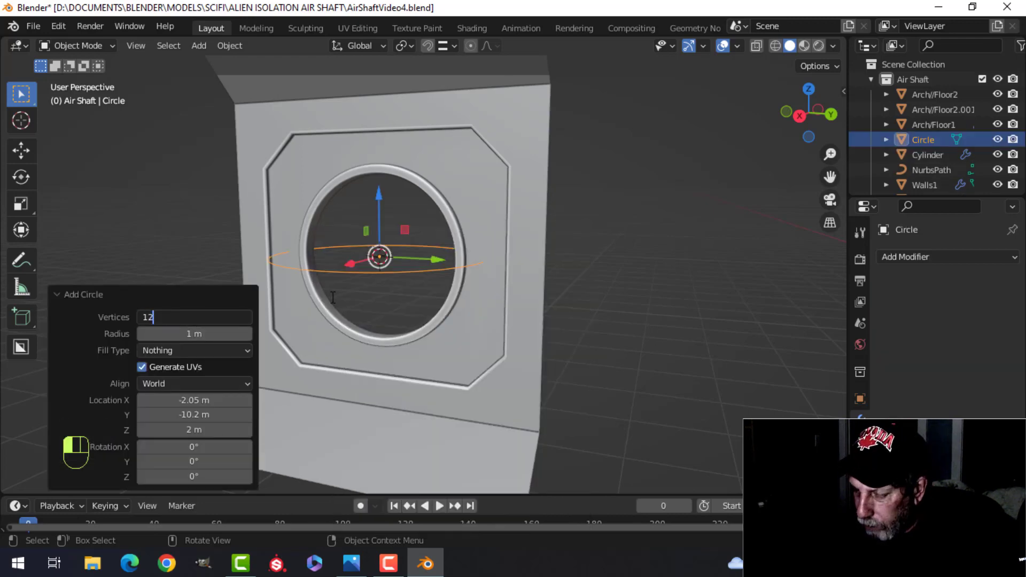
key("Return")
Scale the circle's mesh by 0.69 and rotate it 90° about Y so it faces the opening
middle_click_drag(333, 297, 381, 287)
key("Tab")
key("s")
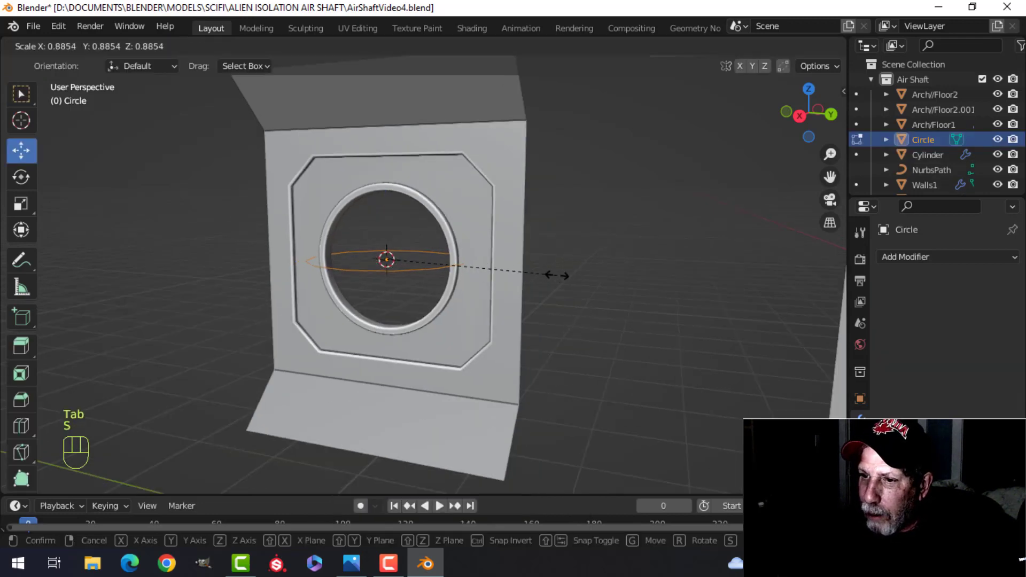
left_click(518, 279)
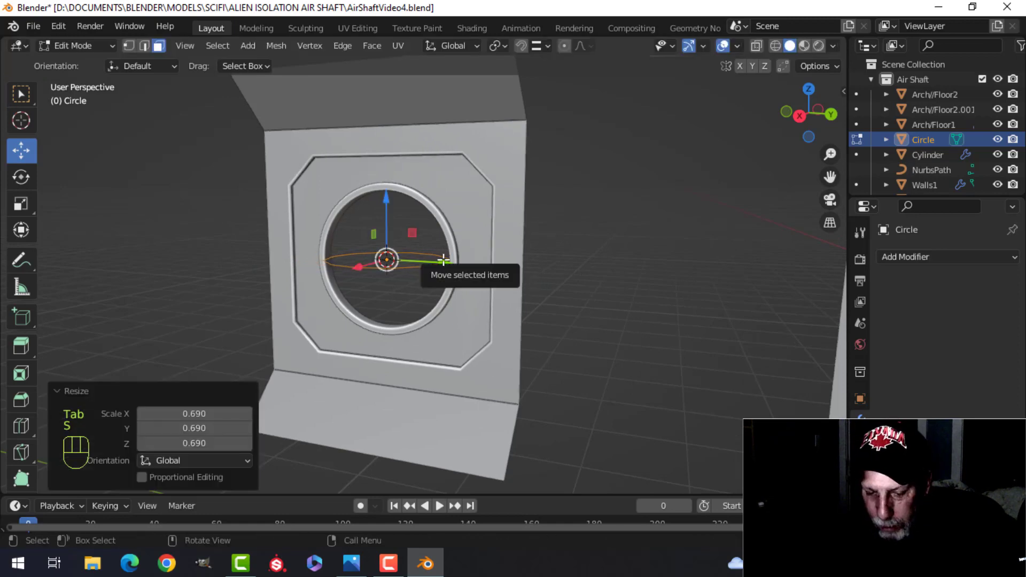
key("r")
key("y")
key("9")
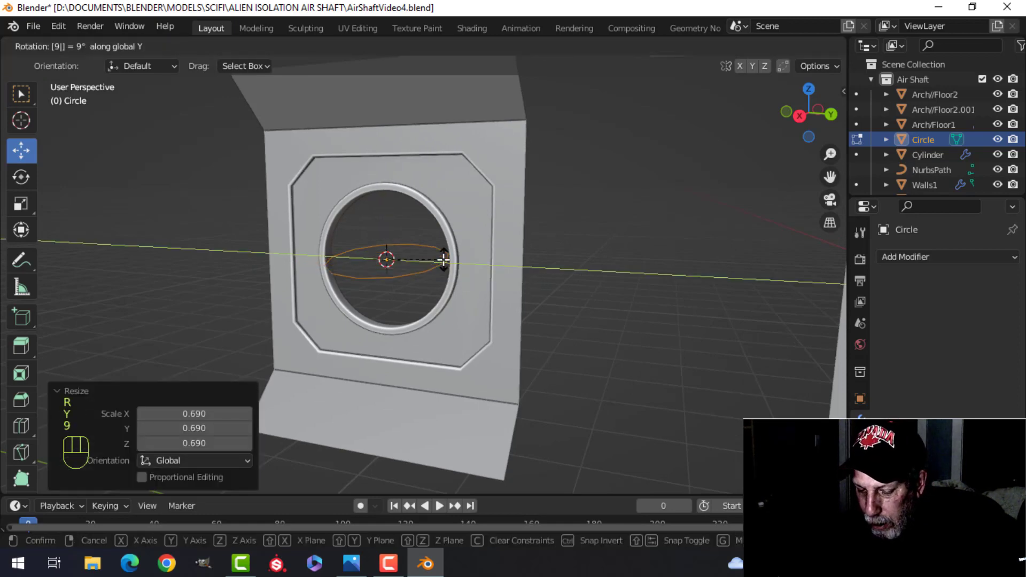
key("0")
left_click(443, 260)
Scale the circle's mesh by about 1.108 so its vertices reach the ring's inner edge
middle_click_drag(444, 261, 464, 249)
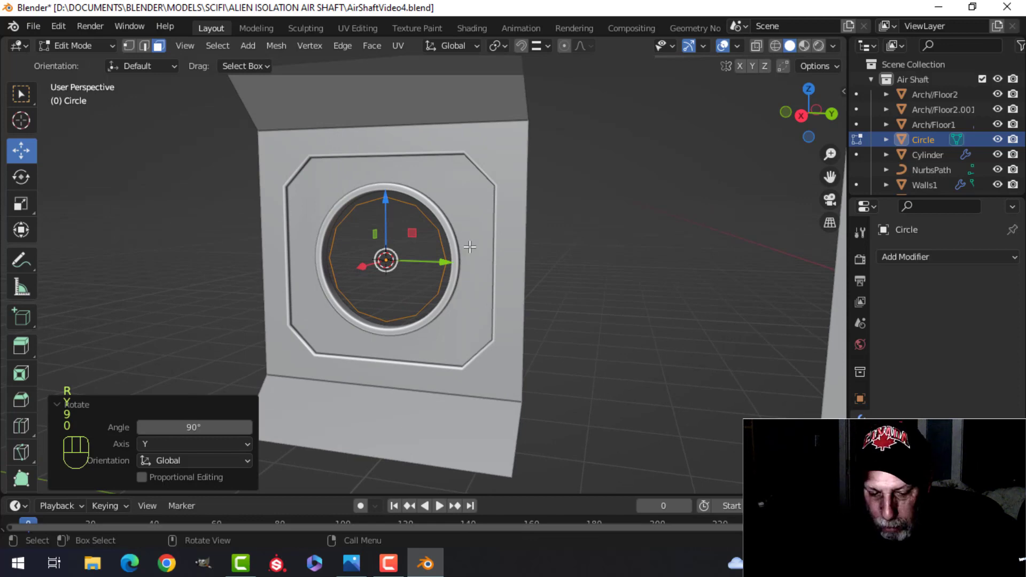
key("s")
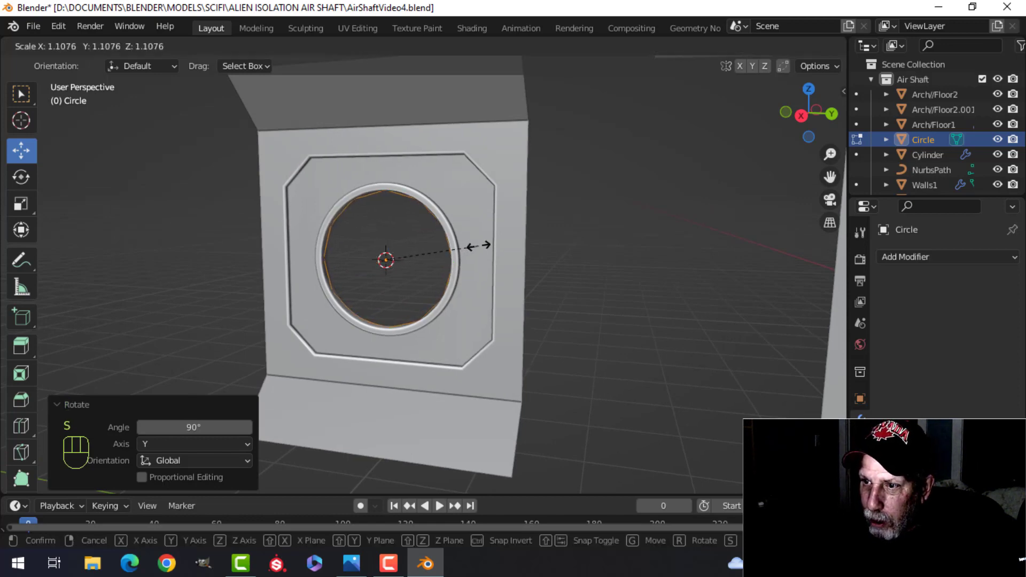
left_click(478, 245)
In the right orthographic view, extrude the circle's edges in place and scale them inward by about 0.356
scroll(507, 229, "up", 3)
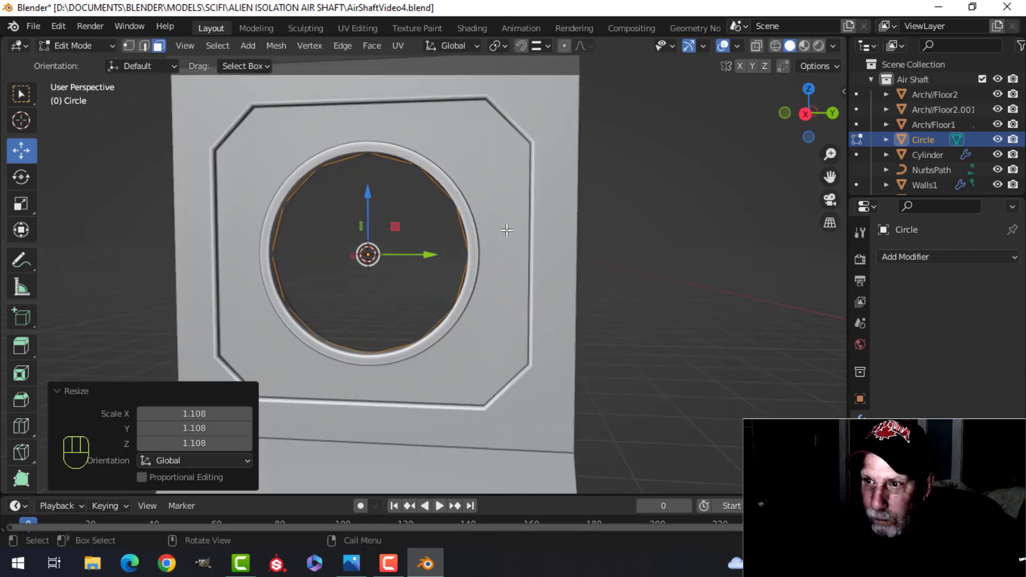
key("1")
key("KP_3")
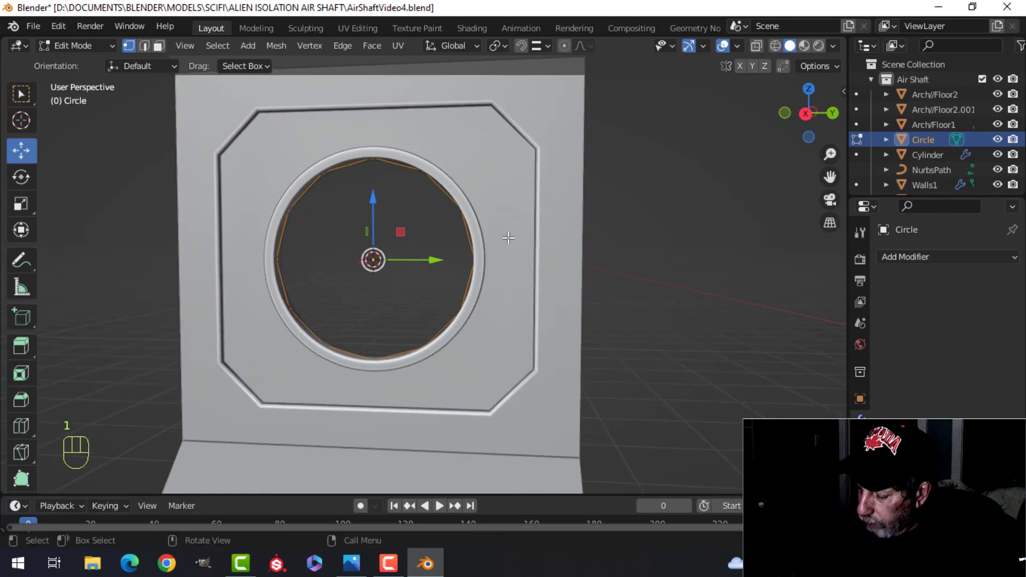
key("e")
right_click(576, 231)
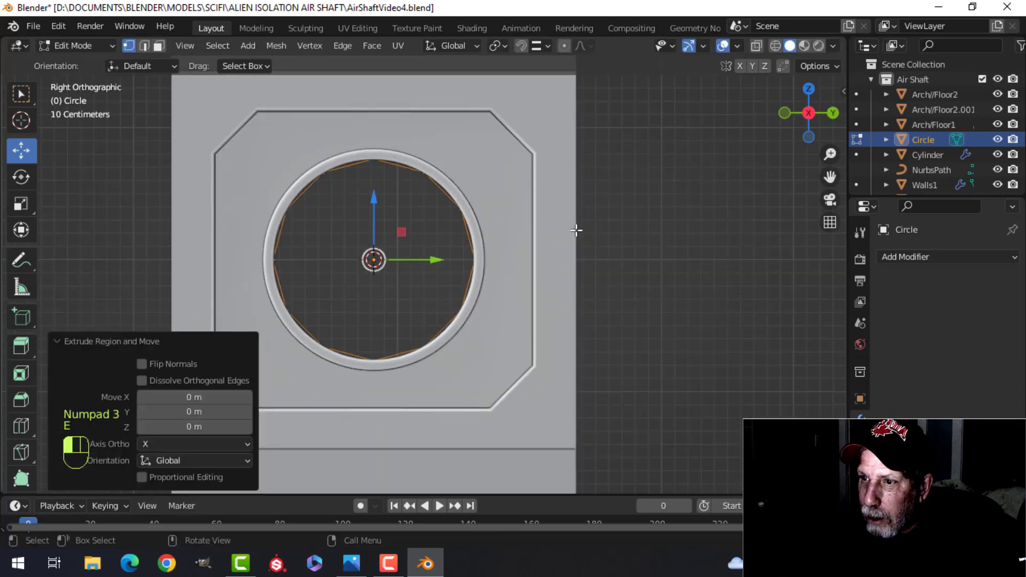
key("s")
left_click(456, 240)
Shrink the inner edge loop by about 0.405 and again by 0.196, leaving only a tiny hole at the centre
scroll(455, 240, "up", 4)
key("s")
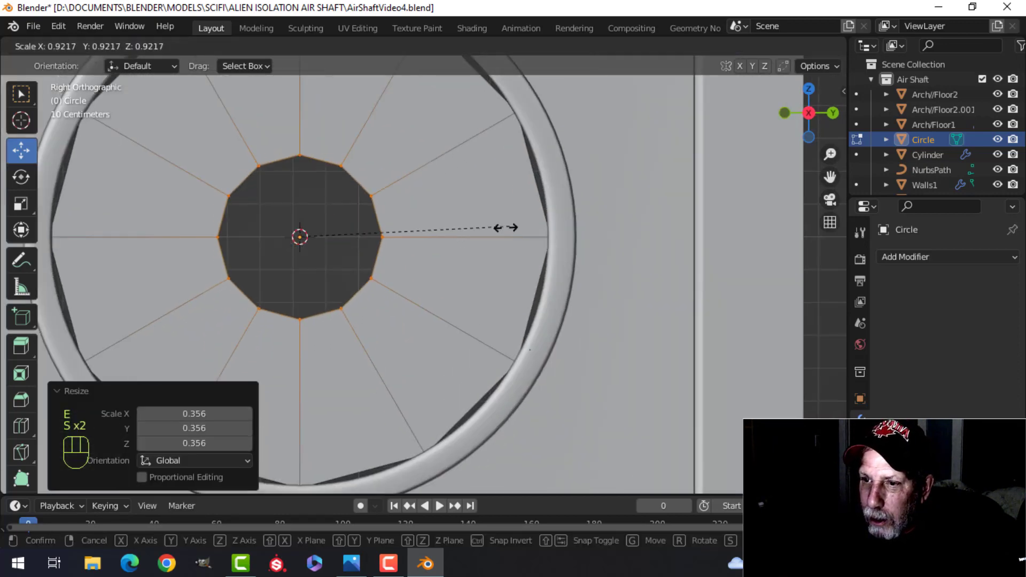
left_click(394, 265)
middle_click_drag(398, 265, 432, 278, "shift")
scroll(432, 279, "up", 2)
key("s")
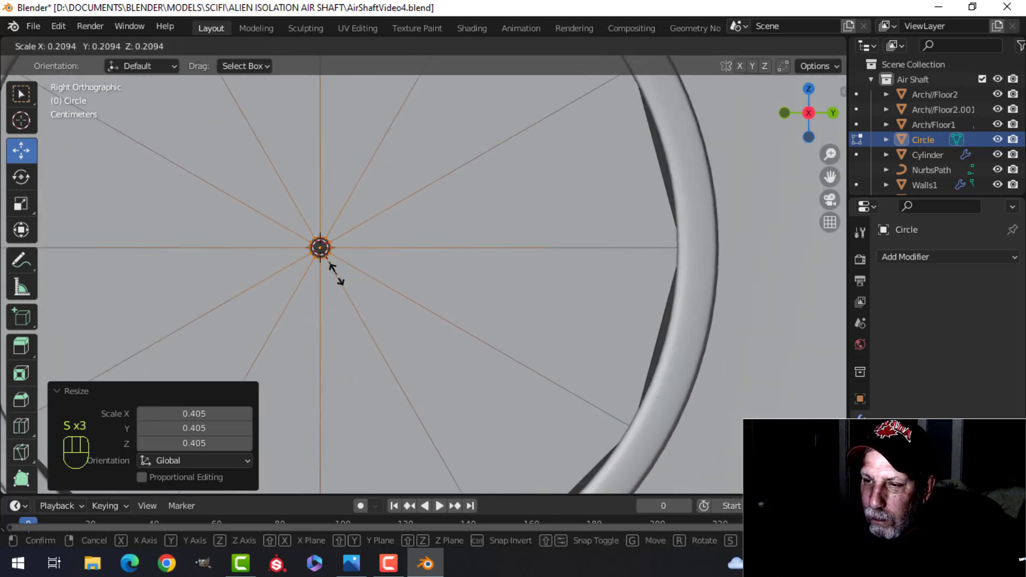
left_click(331, 273)
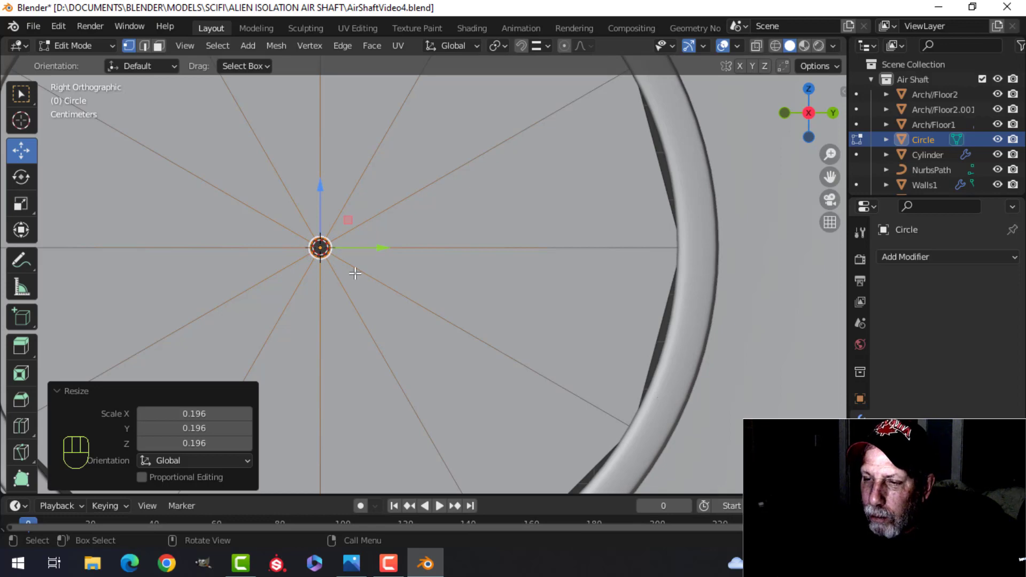
Add four evenly spaced concentric loop cuts across the disc's spokes, without sliding them
scroll(355, 273, "down", 4)
scroll(430, 277, "up", 4)
scroll(429, 279, "down", 4)
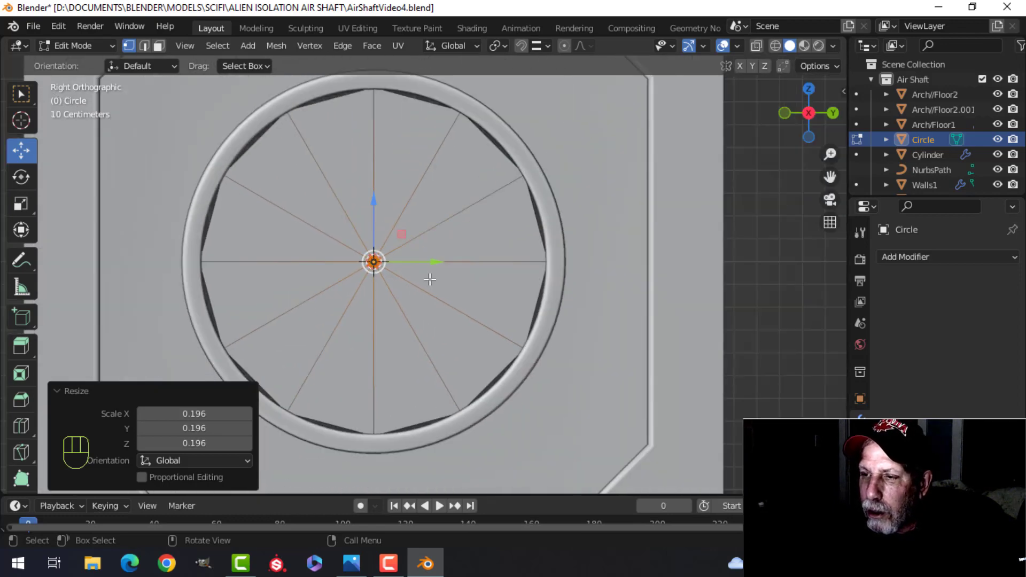
scroll(463, 264, "down", 1)
key("ctrl+r")
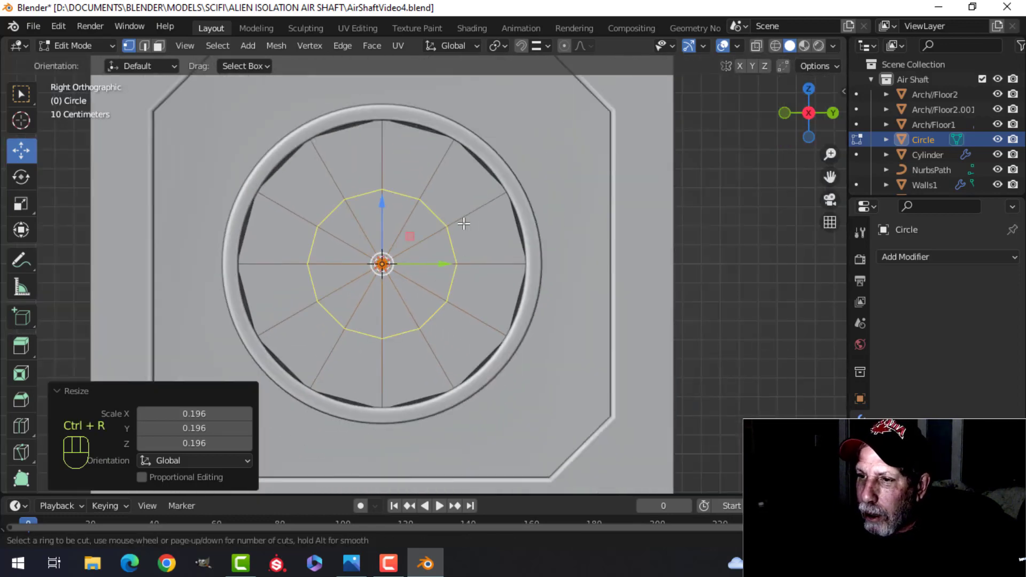
scroll(463, 223, "up", 3)
left_click(463, 223)
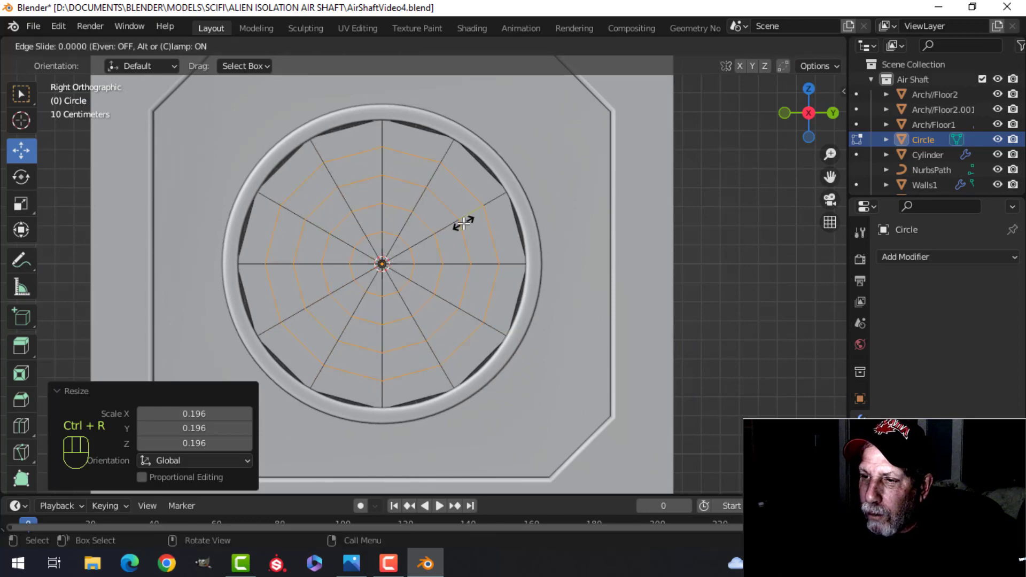
right_click(470, 221)
key("alt+a")
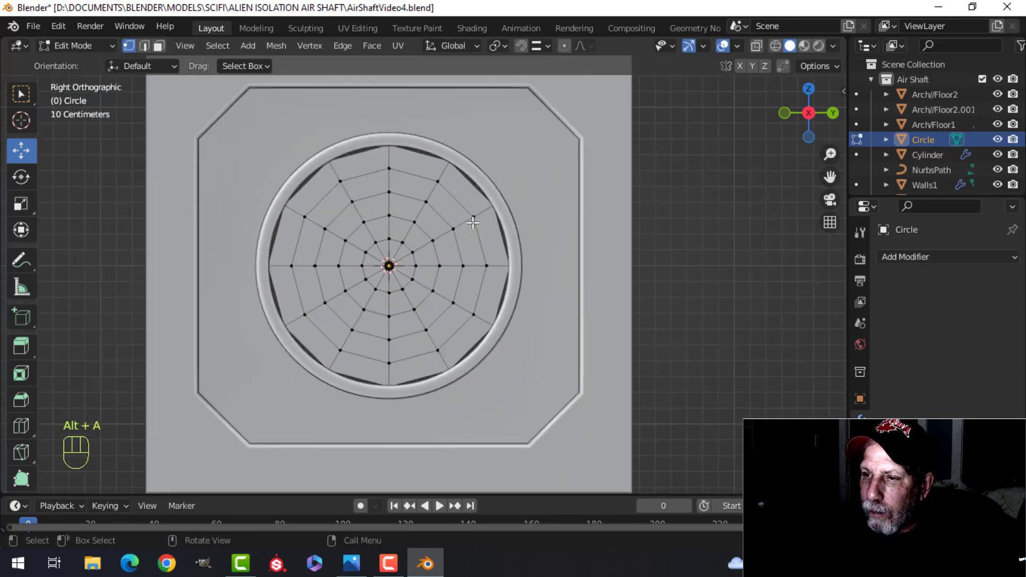
Scale the whole disc mesh slightly so its outer edge fits under the ring
middle_click_drag(473, 223, 417, 258)
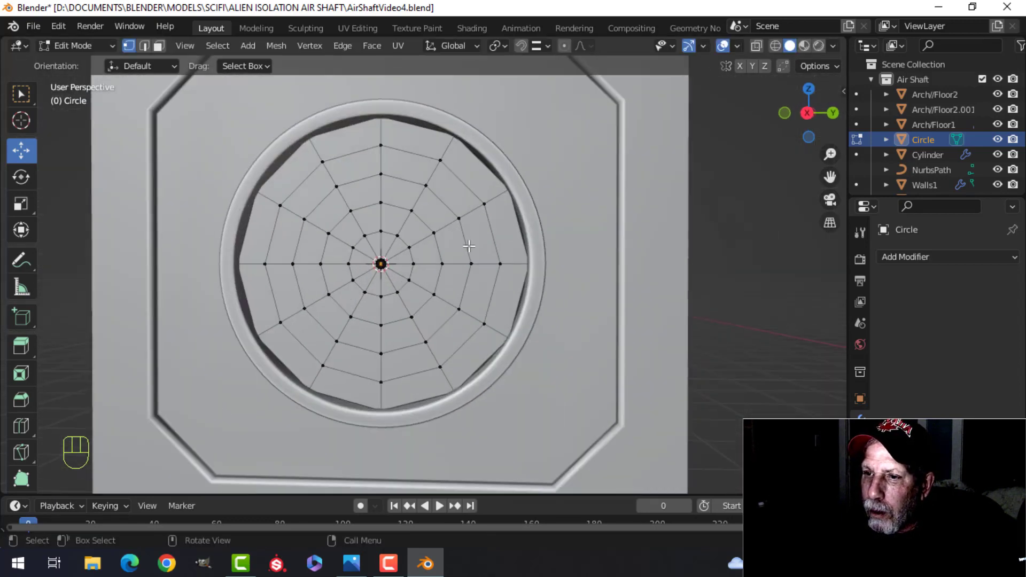
key("a")
key("s")
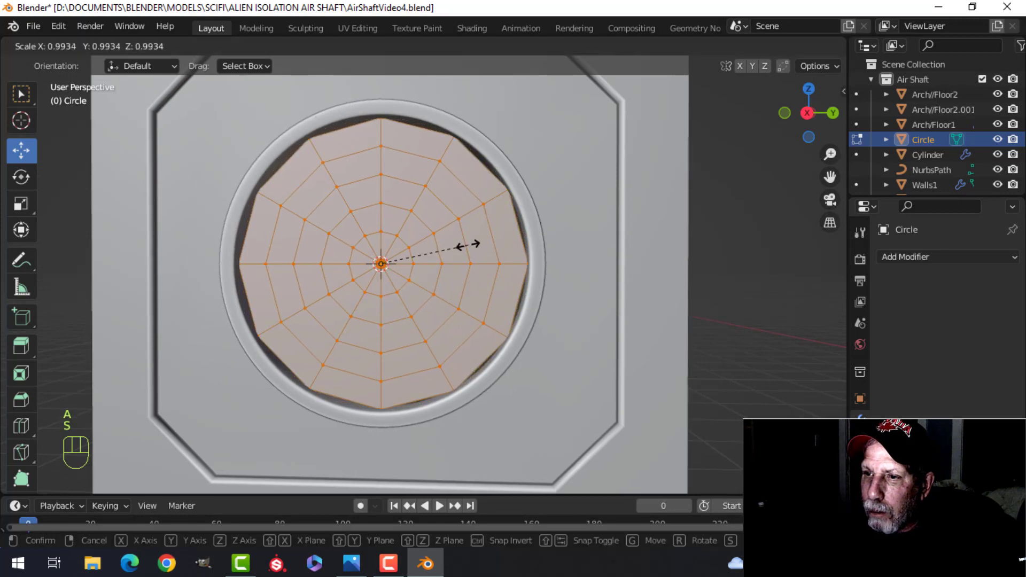
left_click(470, 246)
middle_click_drag(471, 245, 380, 288)
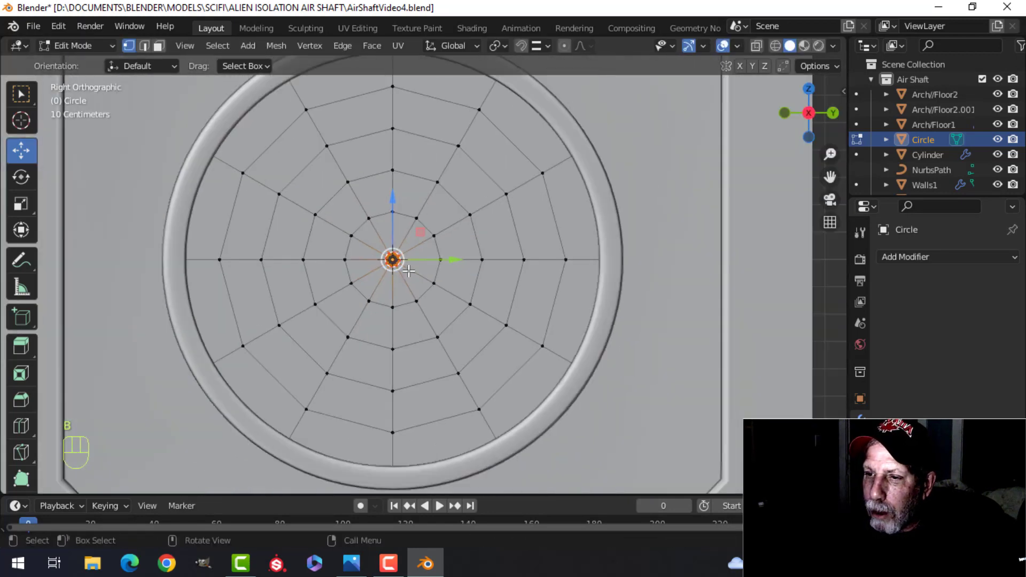
Rotate the disc's centre vertices by about -19.7° with smooth proportional editing at size 1.00 to swirl the spokes
scroll(408, 271, "down", 1)
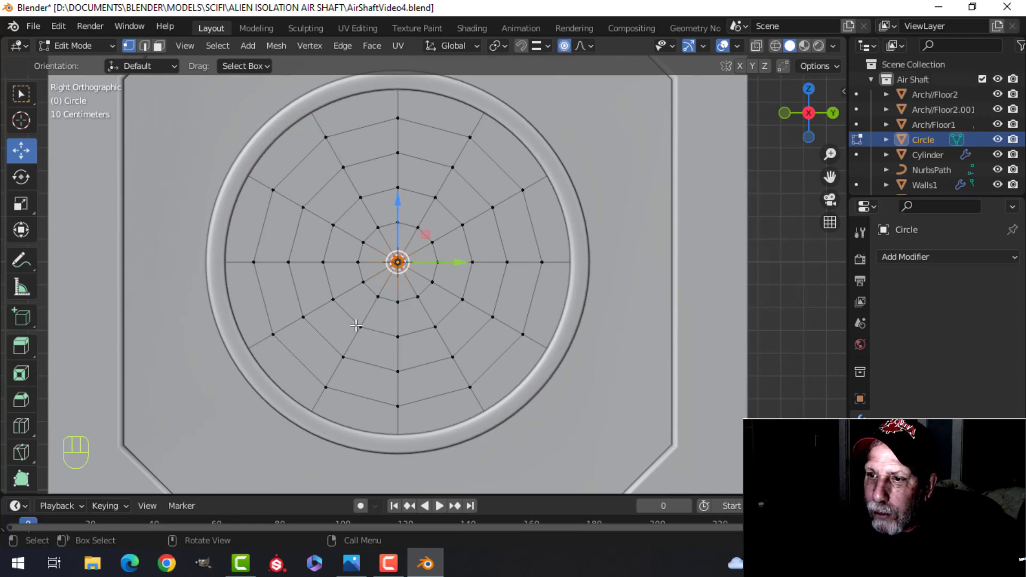
key("r")
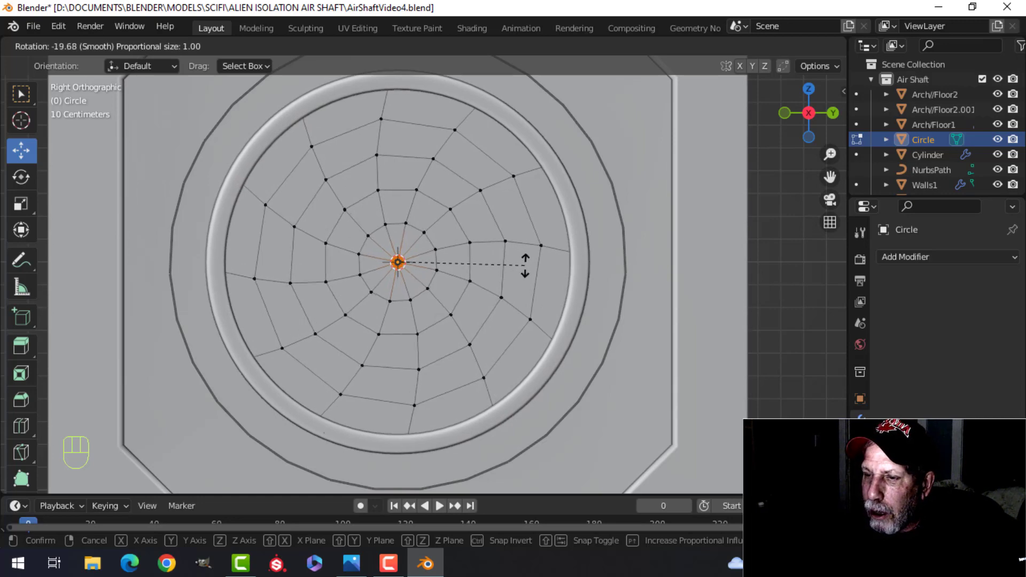
left_click(525, 264)
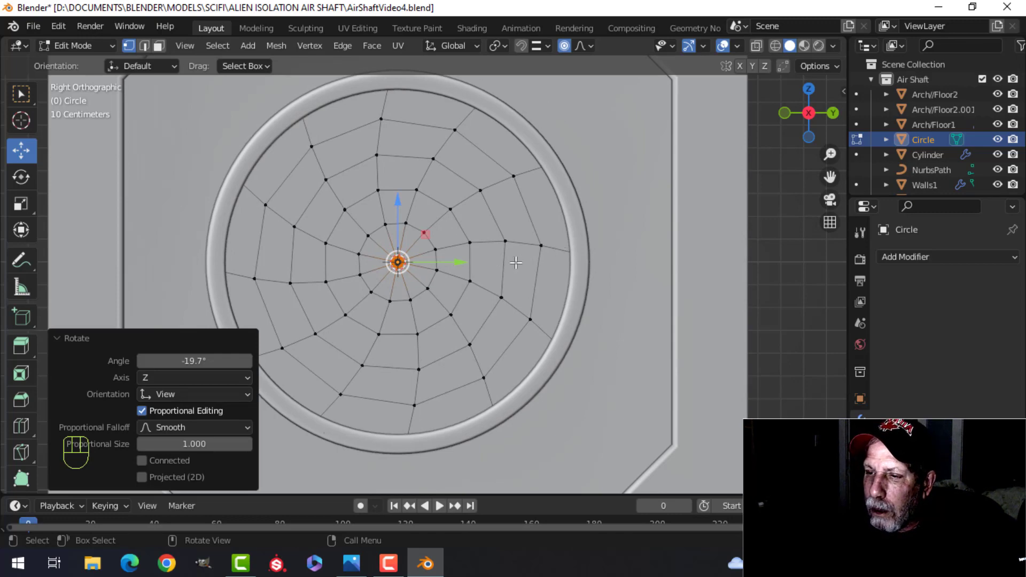
key("alt+a")
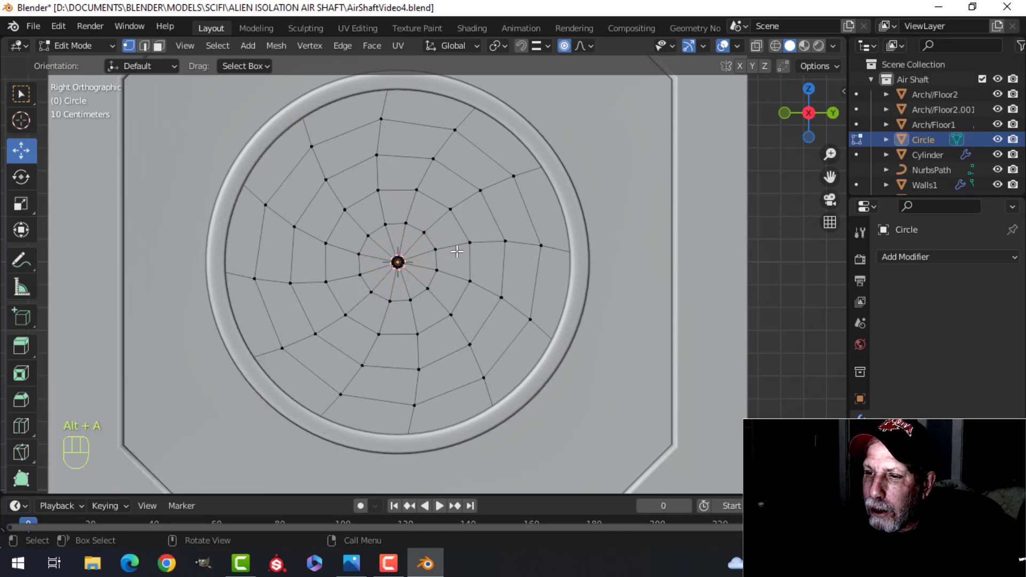
Restore the centre selection, grow it by one ring, and move it about 0.13 m along X with proportional editing
middle_click_drag(507, 238, 406, 285)
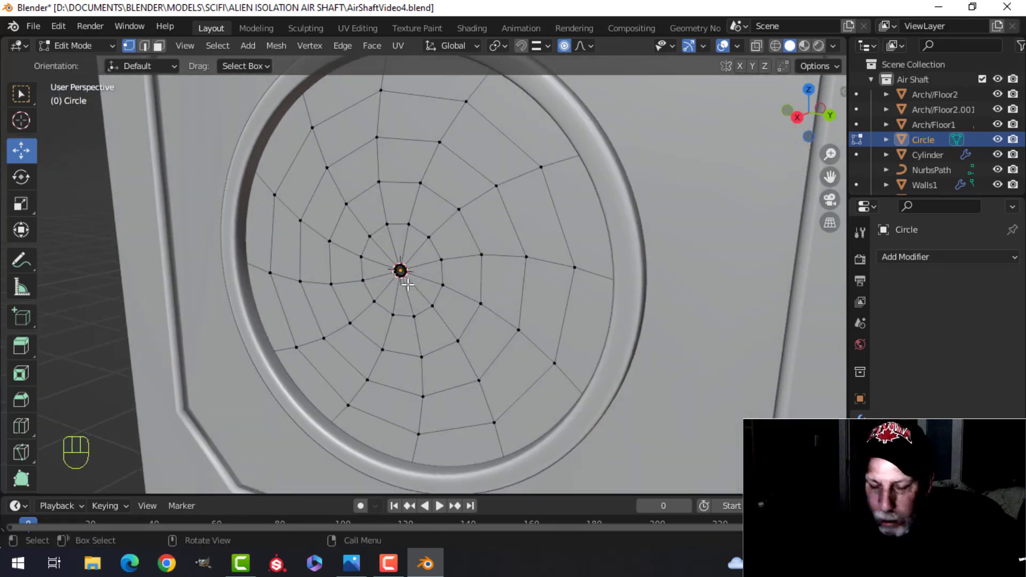
key("ctrl+z")
middle_click_drag(505, 276, 478, 289)
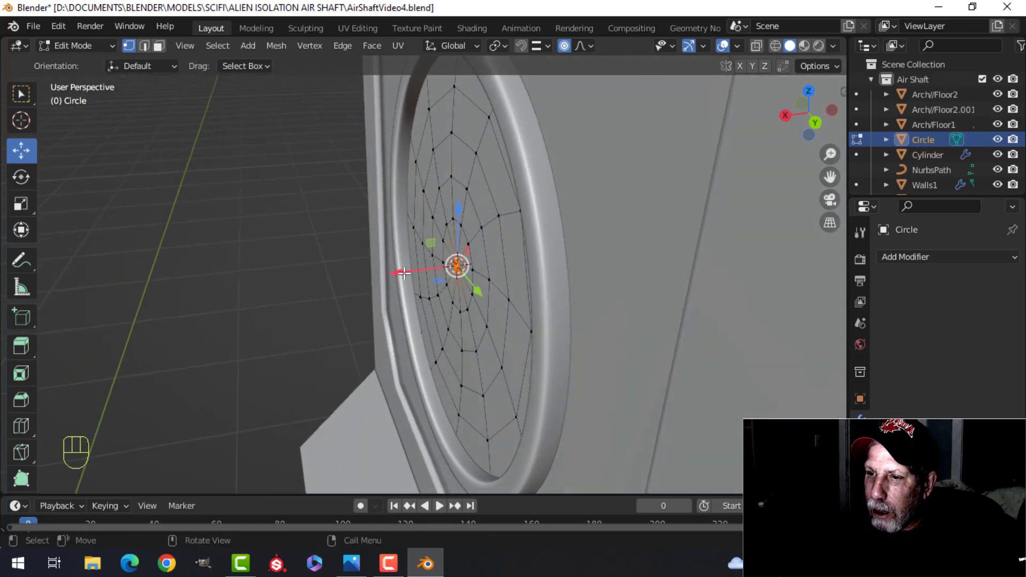
middle_click_drag(503, 273, 462, 283)
key("ctrl+KP_Add")
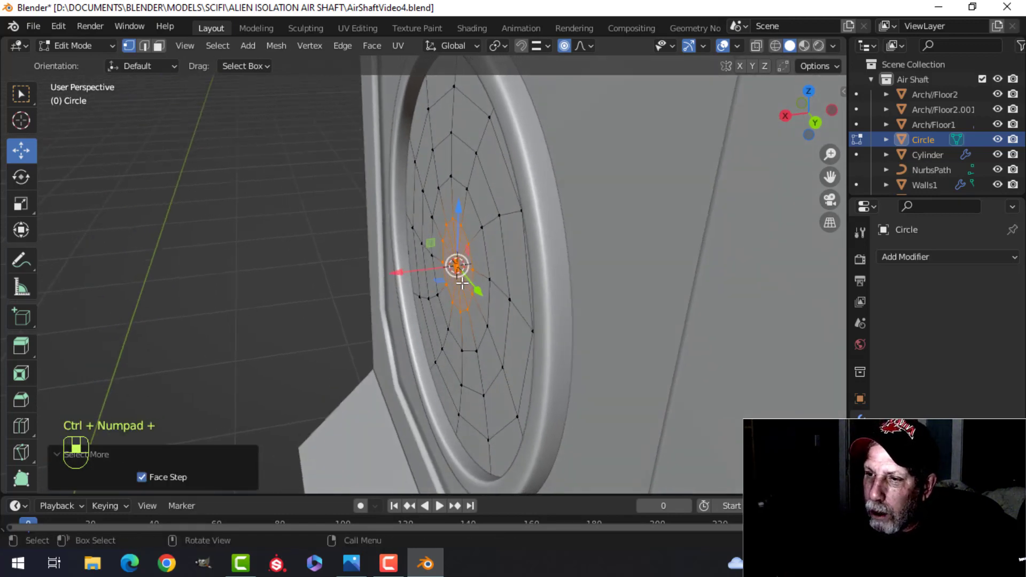
left_click_drag(401, 273, 364, 289)
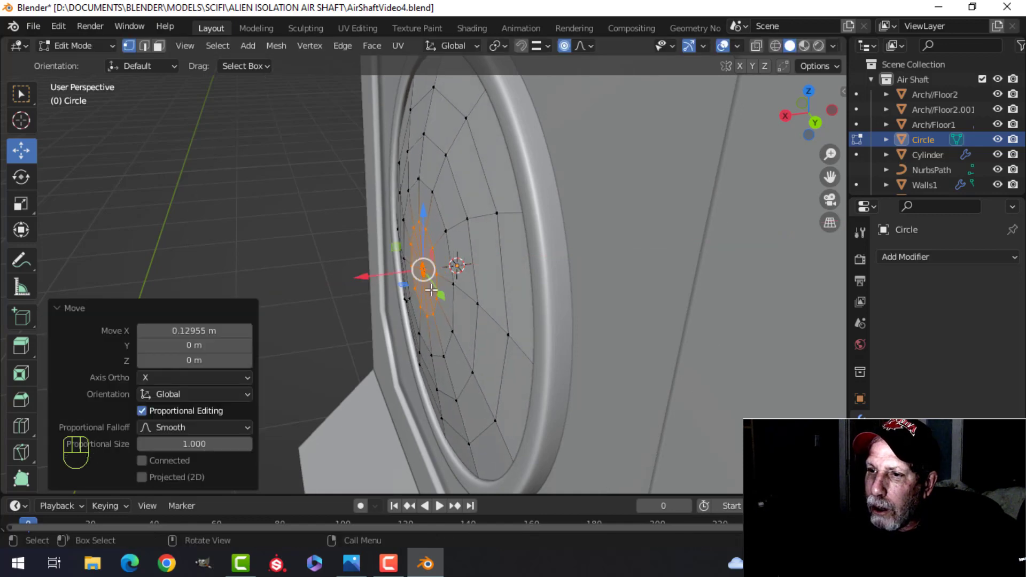
middle_click_drag(471, 283, 550, 271)
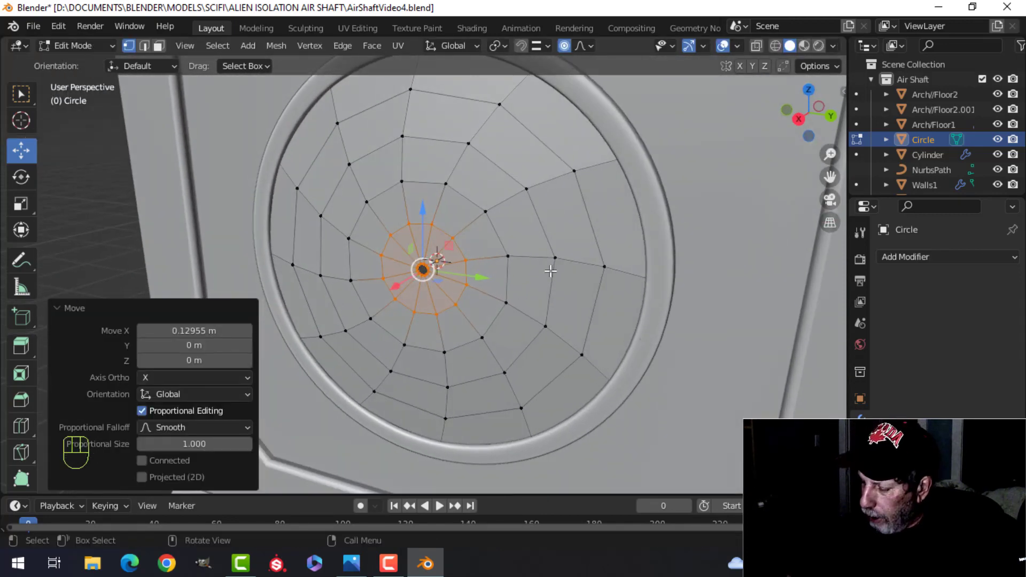
Shrink the selection to the disc's centre vertices and push them back along X with a narrower proportional falloff
key("ctrl+KP_Subtract")
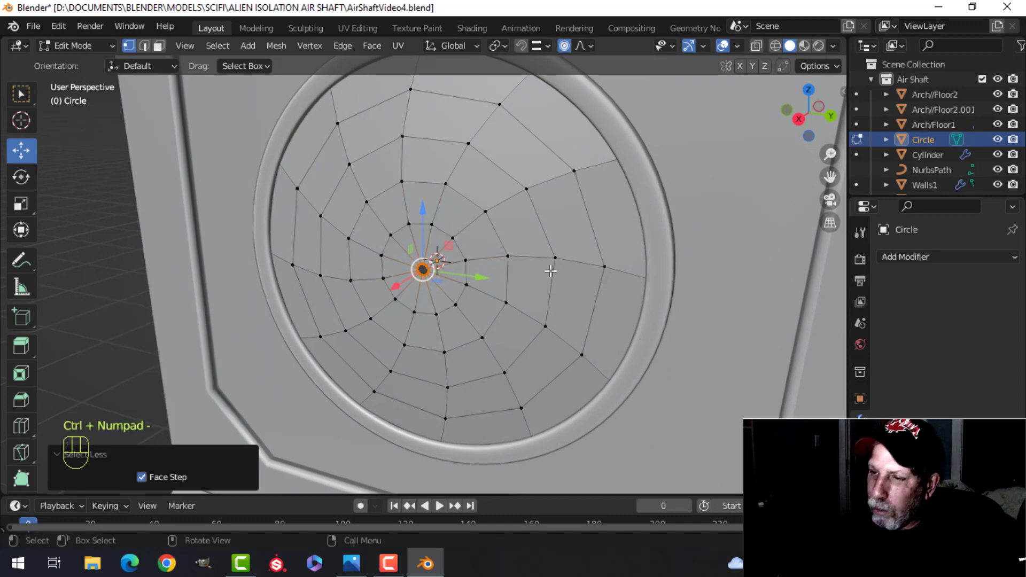
middle_click_drag(550, 271, 388, 289)
left_click_drag(358, 283, 375, 293)
scroll(362, 283, "up", 9)
scroll(372, 291, "down", 2)
scroll(374, 292, "up", 5)
Try a level 2 subdivision on the whole disc
key("Tab")
scroll(518, 283, "up", 2)
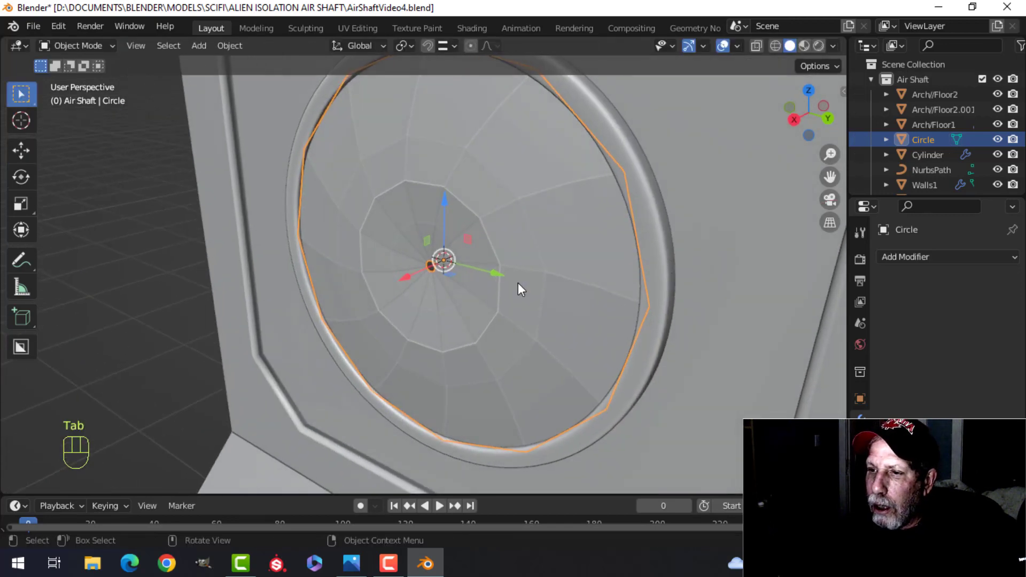
key("ctrl+2")
mouse_move(549, 247)
middle_mouse_down()
mouse_move(501, 246)
mouse_move(461, 224)
mouse_move(511, 224)
mouse_move(535, 249)
mouse_move(568, 241)
middle_mouse_up()
key("ctrl+z")
key("ctrl+z")
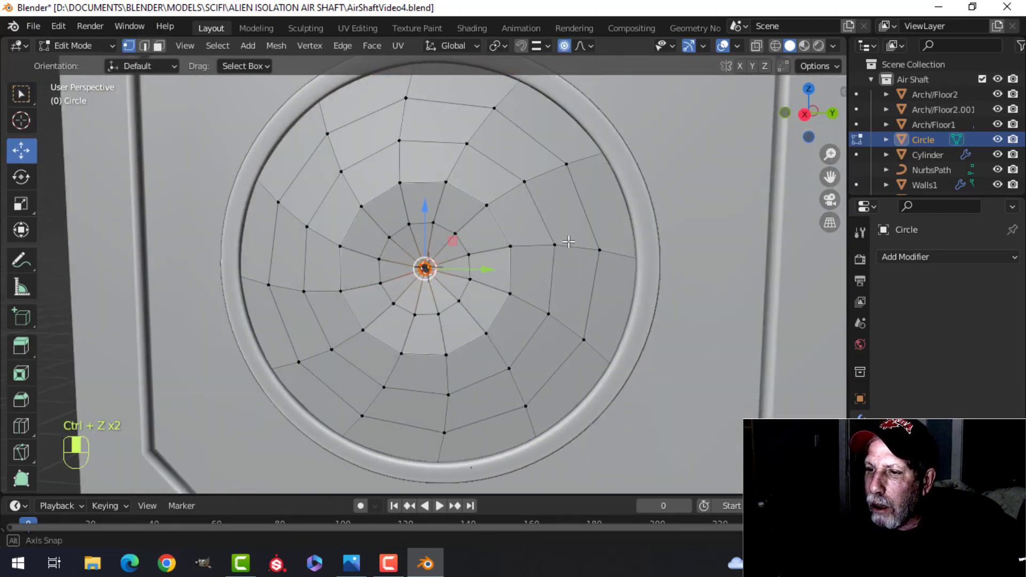
Select the second edge loop out from the disc's centre and nudge it slightly along X with a reduced proportional falloff
middle_click_drag(489, 236, 417, 239)
key("alt+a")
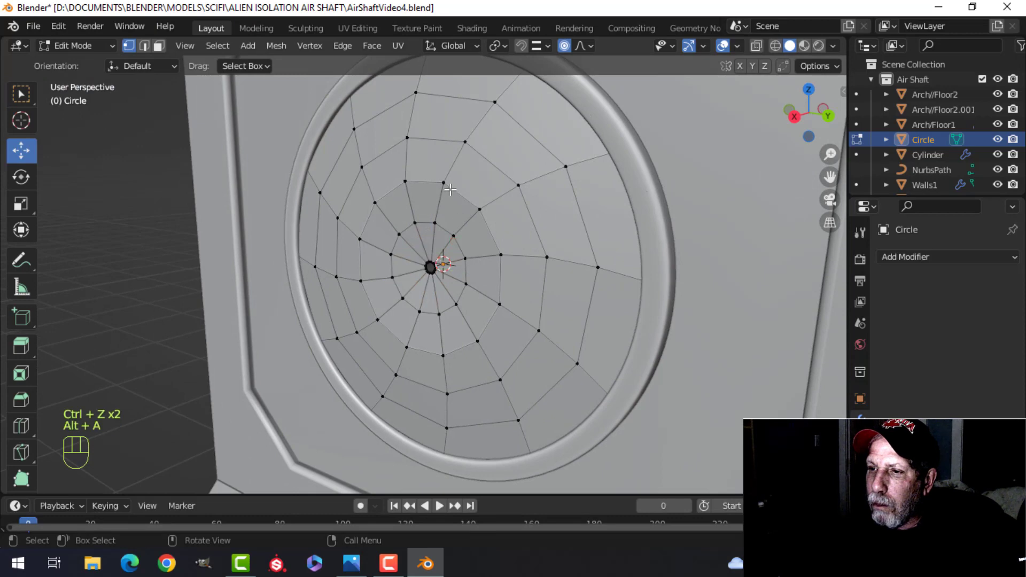
left_click(455, 193, "alt")
middle_click_drag(477, 224, 377, 275)
key("g")
key("x")
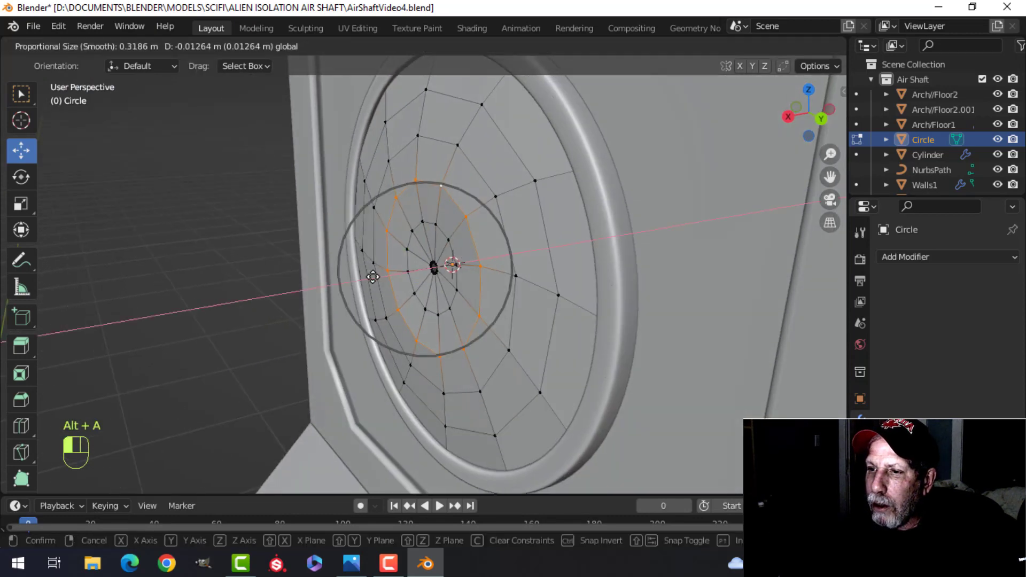
scroll(373, 277, "up", 3)
left_click_drag(375, 277, 378, 276)
Examine the curvature of the swirled disc in object mode from several angles
key("Tab")
scroll(427, 285, "down", 3)
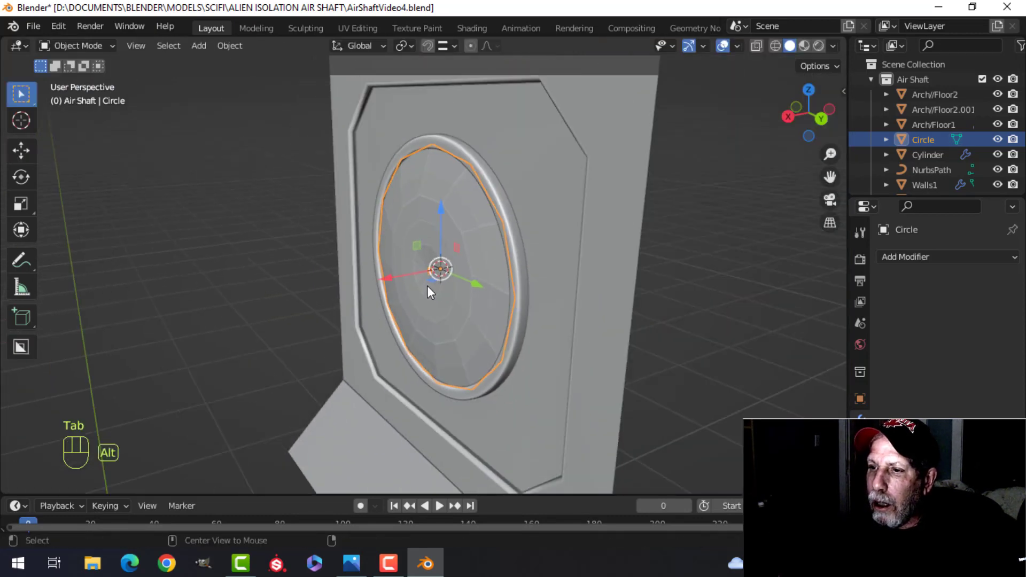
key("alt+a")
middle_click_drag(428, 285, 515, 289)
left_click(487, 258)
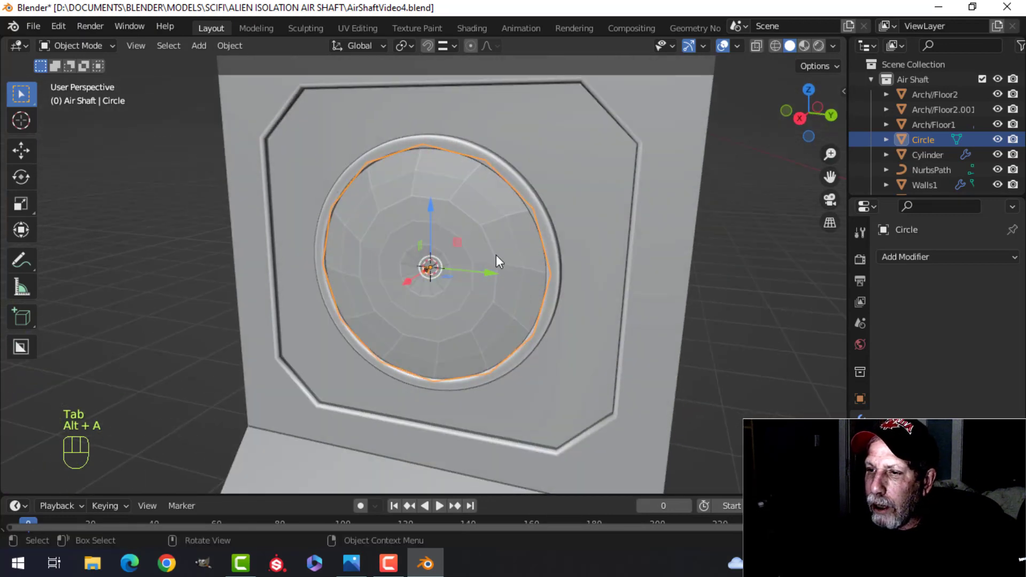
key("Tab")
middle_click_drag(488, 254, 495, 257)
key("alt+a")
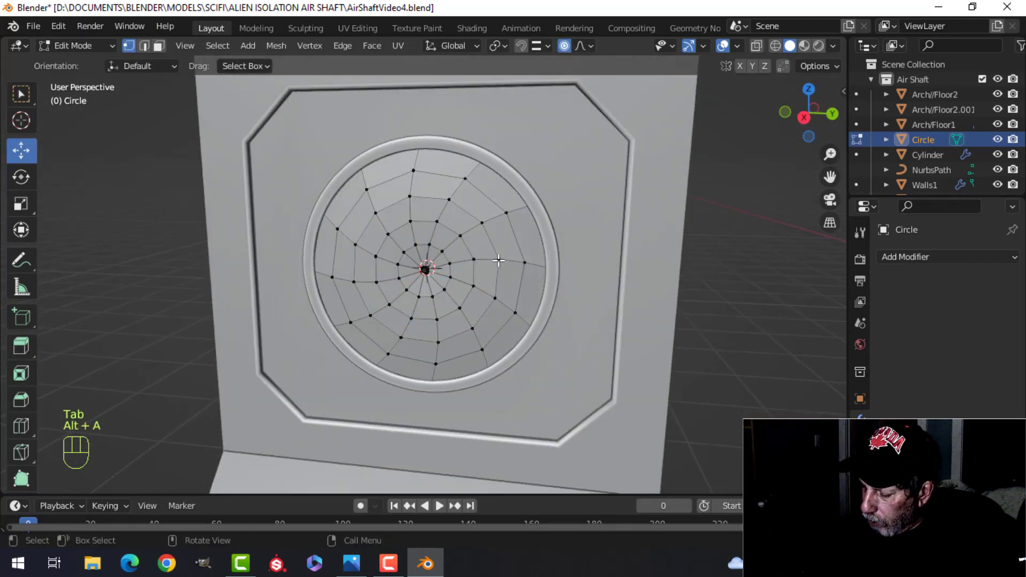
In the right orthographic view, delete all the disc's faces except one curved five-face wedge reaching up from the centre
key("KP_3")
scroll(498, 260, "up", 4)
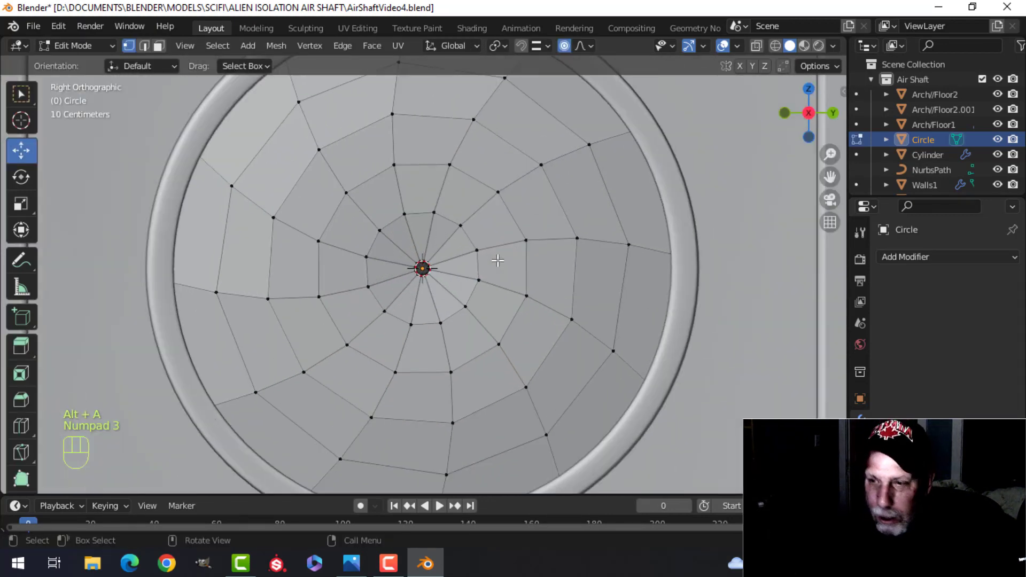
key("3")
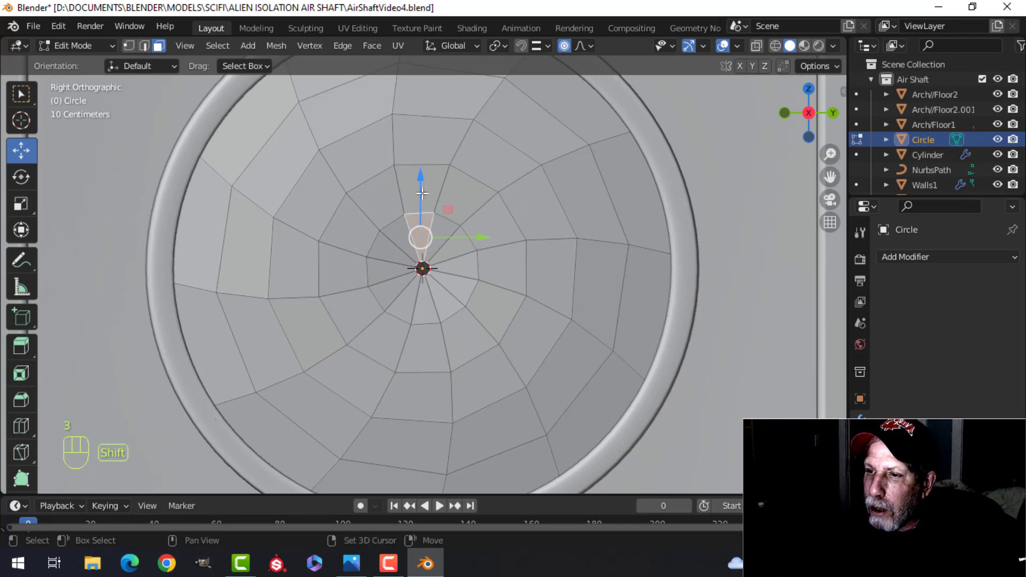
left_click(422, 193, "shift")
left_click(426, 140, "shift")
scroll(426, 140, "down", 1)
left_click(443, 121, "shift")
left_click(451, 96, "shift")
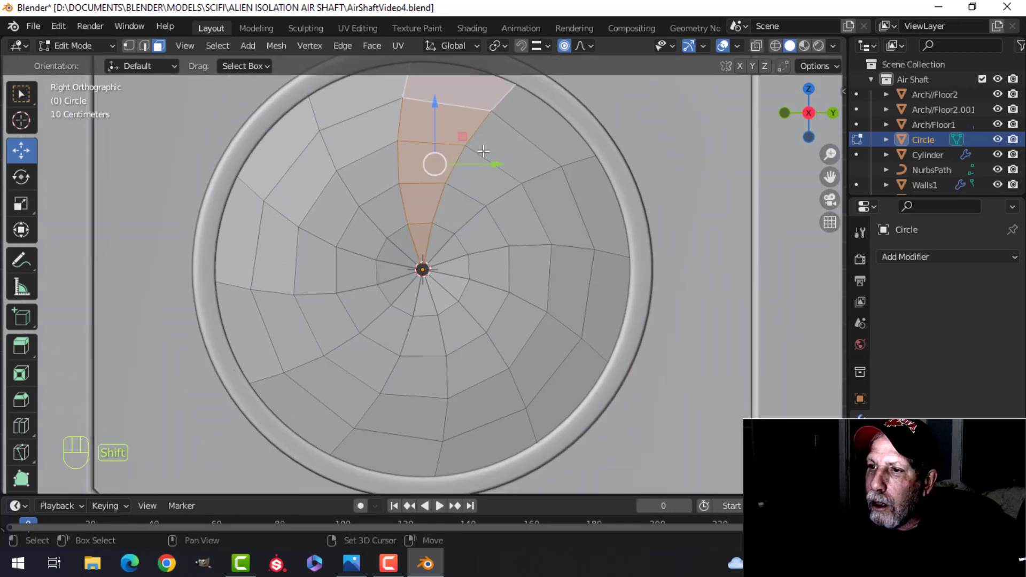
scroll(457, 197, "down", 3)
scroll(465, 223, "up", 1)
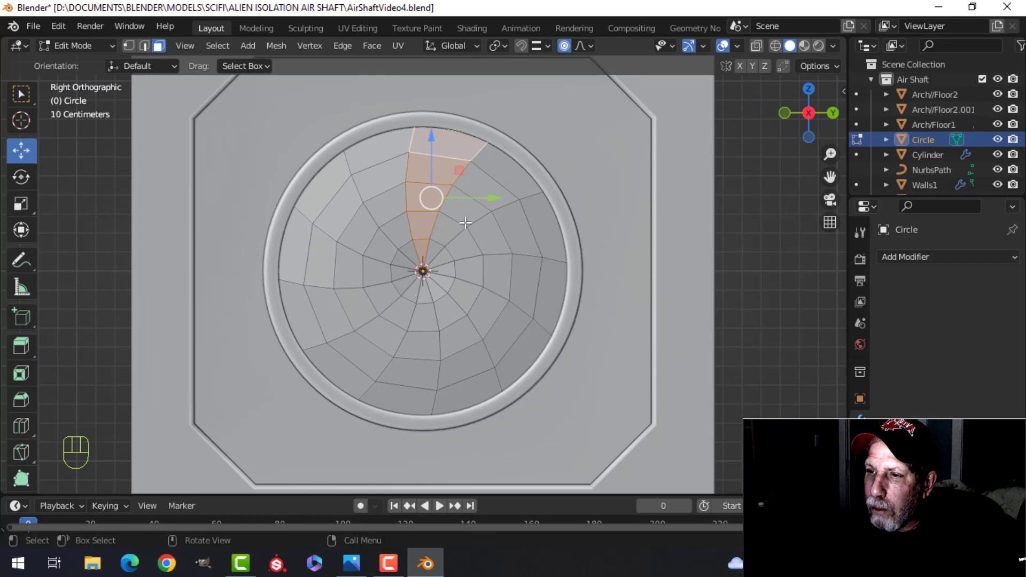
key("ctrl")
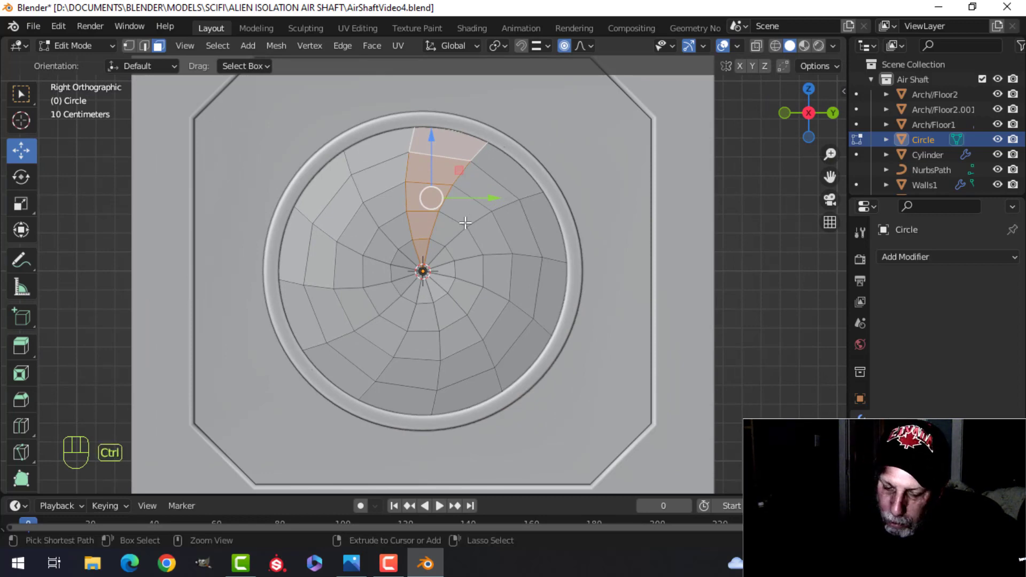
key("ctrl+i")
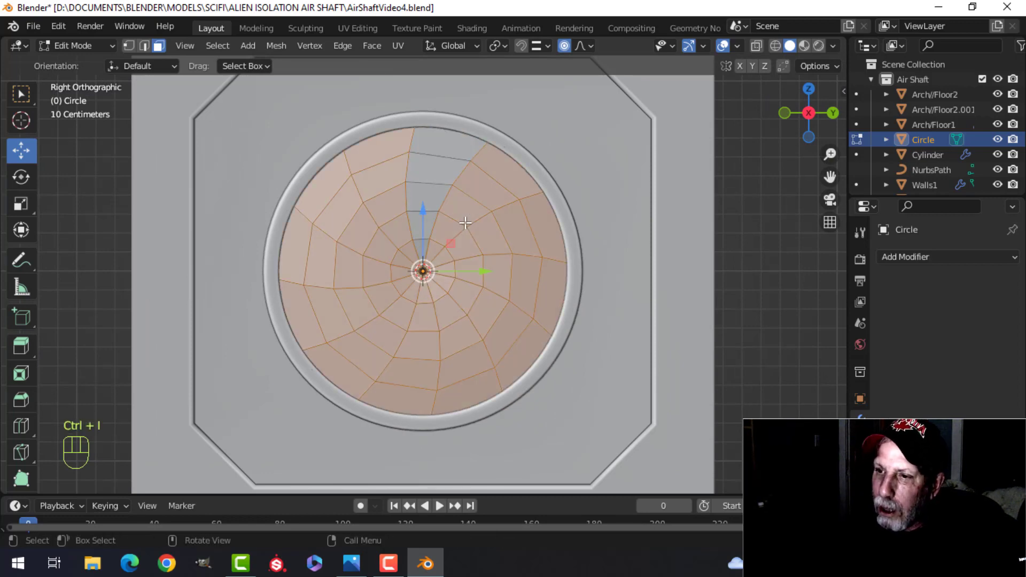
key("x")
left_click(470, 253)
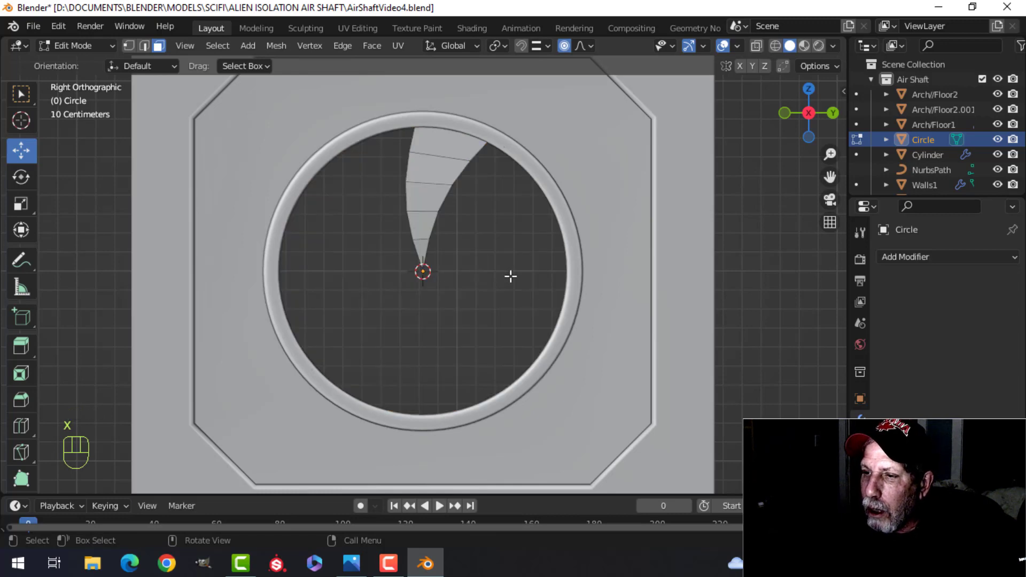
Give the remaining blade a Solidify modifier with 0.01 m thickness and apply it
key("a")
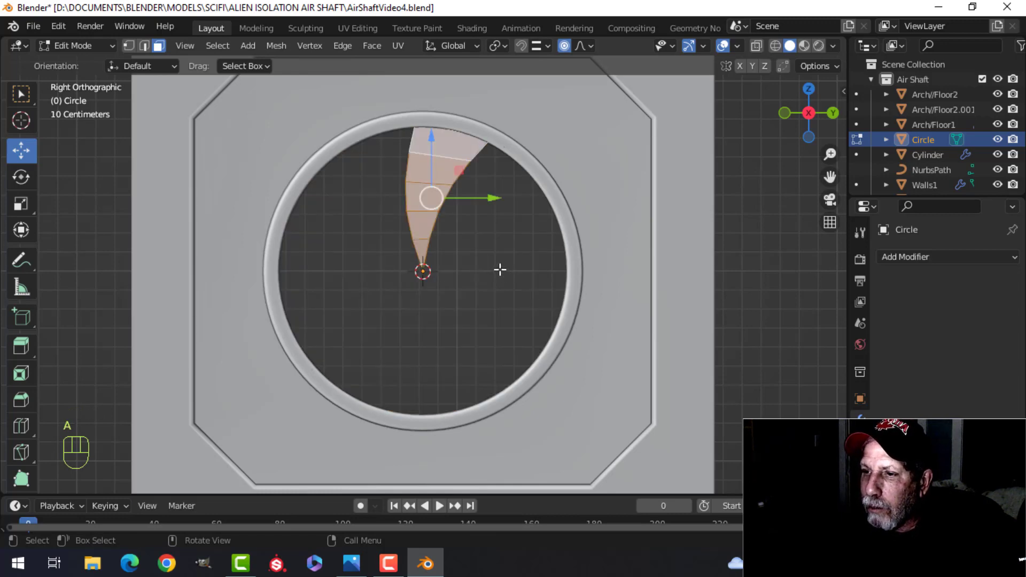
key("Tab")
middle_click_drag(499, 268, 502, 314)
left_click(919, 258)
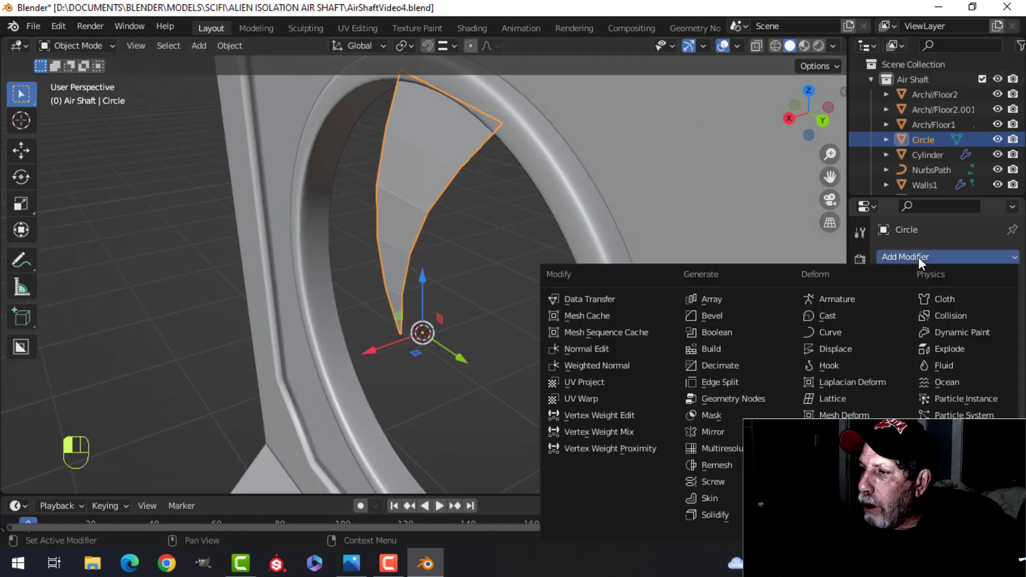
left_click(732, 516)
middle_click_drag(576, 351, 684, 348)
middle_click_drag(556, 331, 588, 327)
scroll(903, 352, "down", 1)
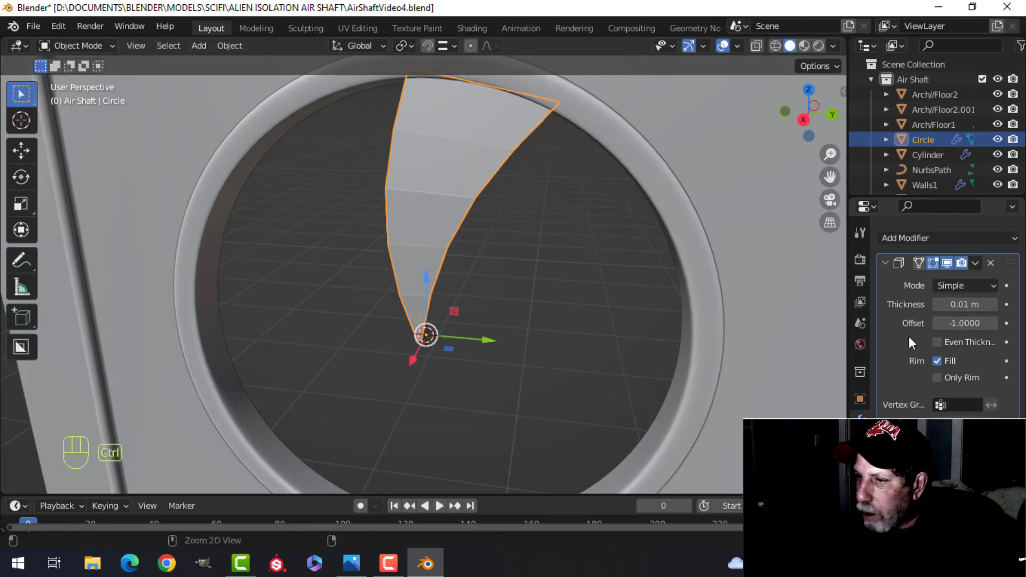
key("ctrl+a")
mouse_move(537, 213)
middle_mouse_down()
mouse_move(593, 229)
mouse_move(532, 204)
middle_mouse_up()
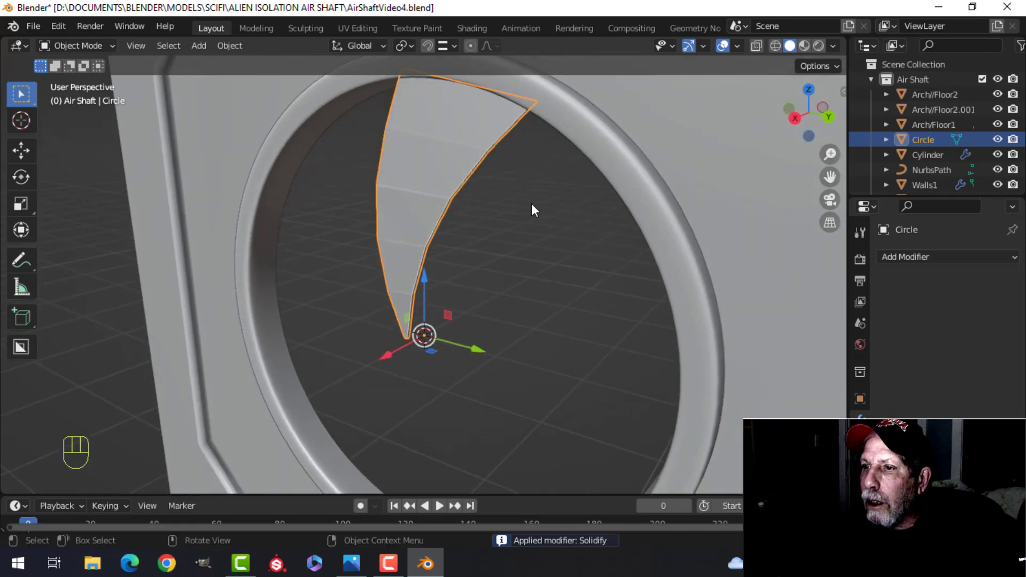
Add a level 2 subdivision to the blade and shade it smooth
key("ctrl+2")
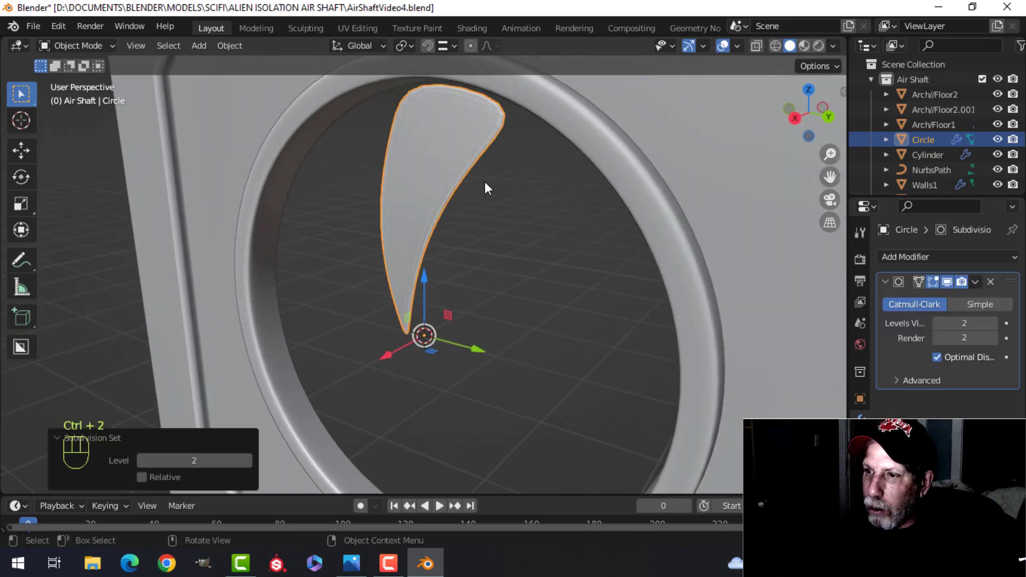
right_click(458, 149)
left_click(457, 145)
Add one loop cut across the blade near its wide outer end, slid to a factor of about 0.66
key("Tab")
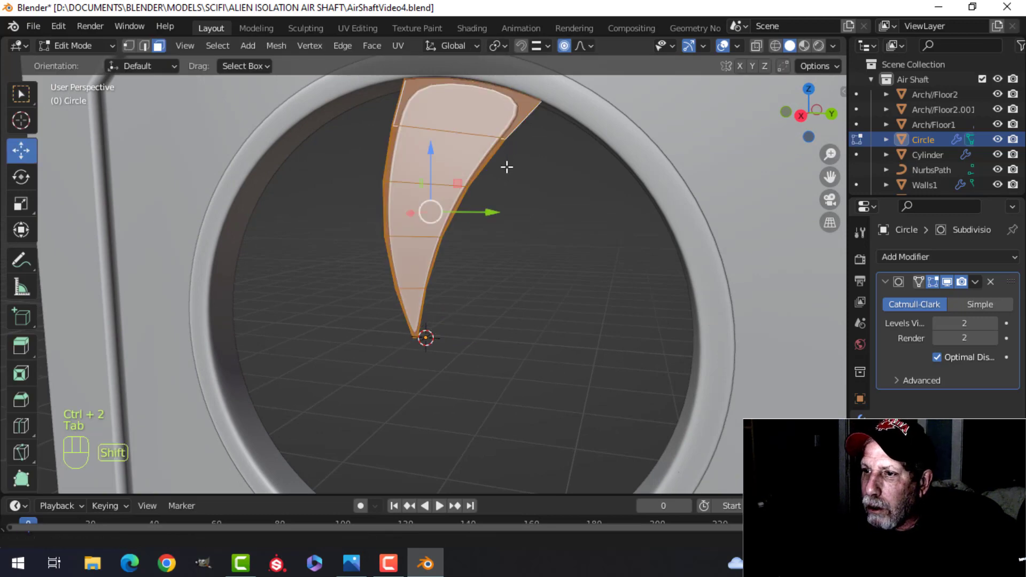
key("ctrl+r")
left_click(505, 169)
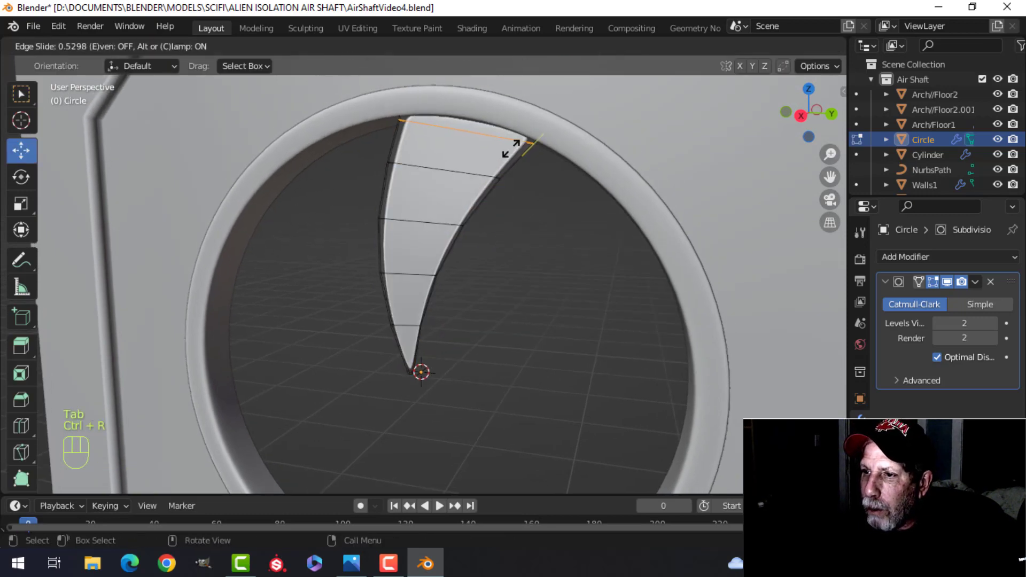
left_click(514, 145)
scroll(497, 299, "up", 4)
middle_click_drag(471, 305, 490, 177, "shift")
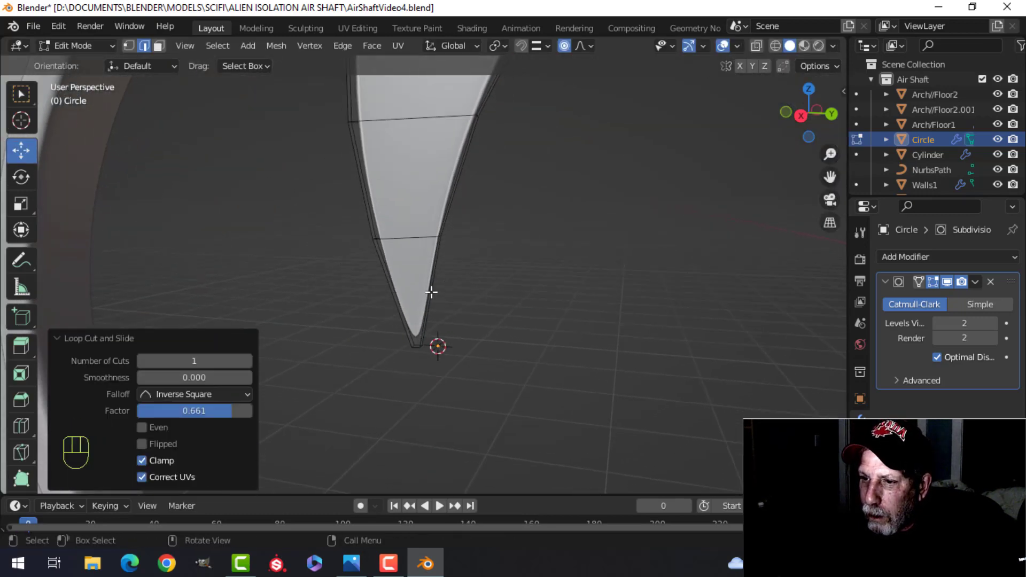
Add a loop cut across the blade close to its pointed inner tip and leave mesh editing
key("ctrl+r")
left_click(429, 293)
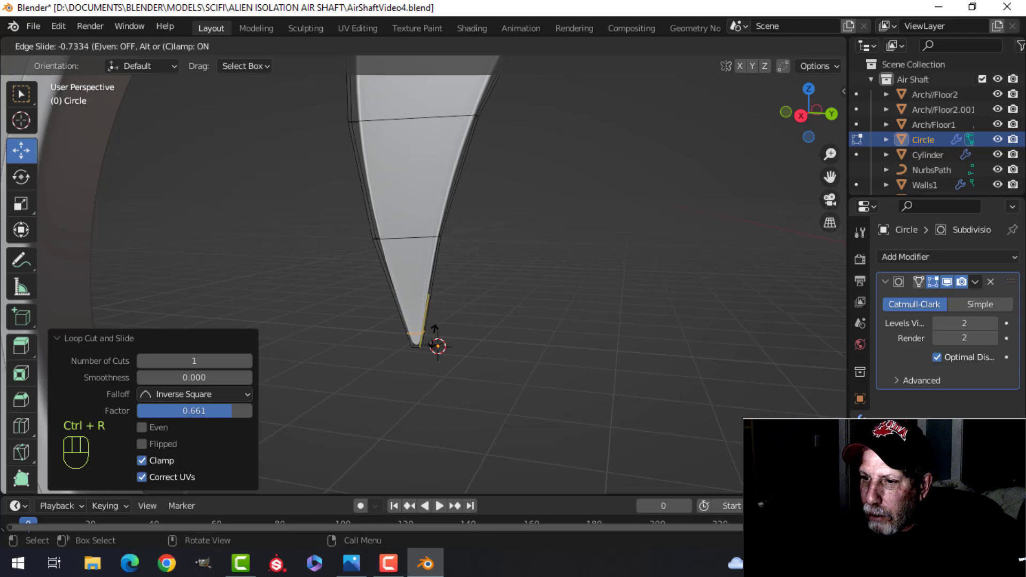
left_click(434, 334)
key("Tab")
scroll(504, 265, "down", 6)
key("alt+a")
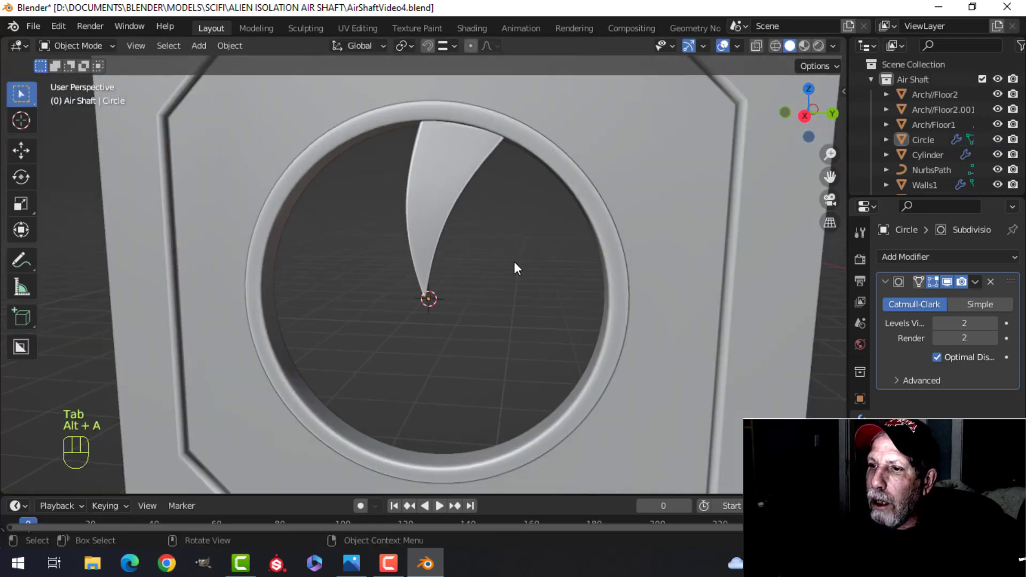
Select the blade and face it squarely in the right orthographic view
middle_click_drag(516, 268, 432, 230)
left_click(433, 229)
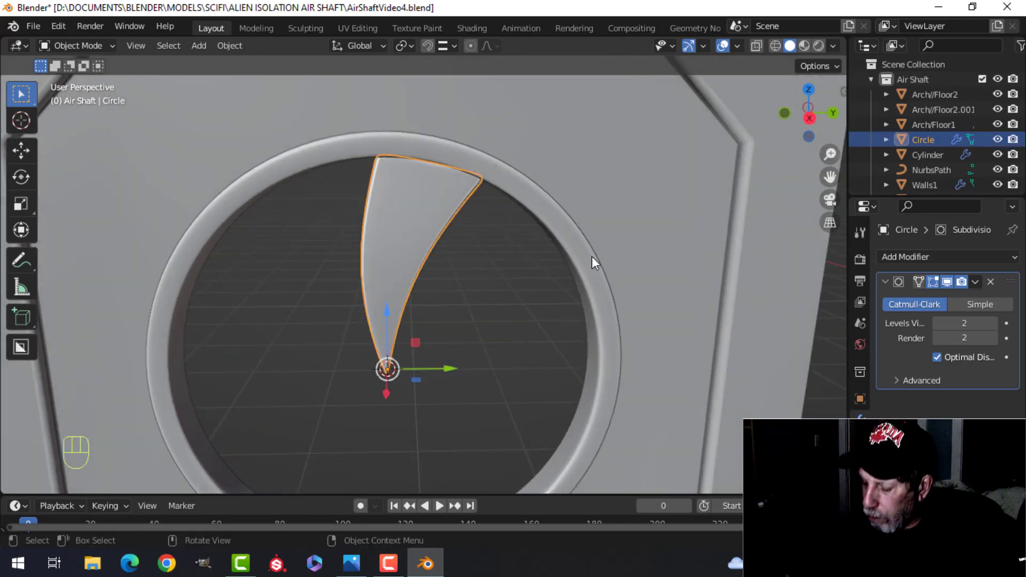
key("KP_1")
key("KP_3")
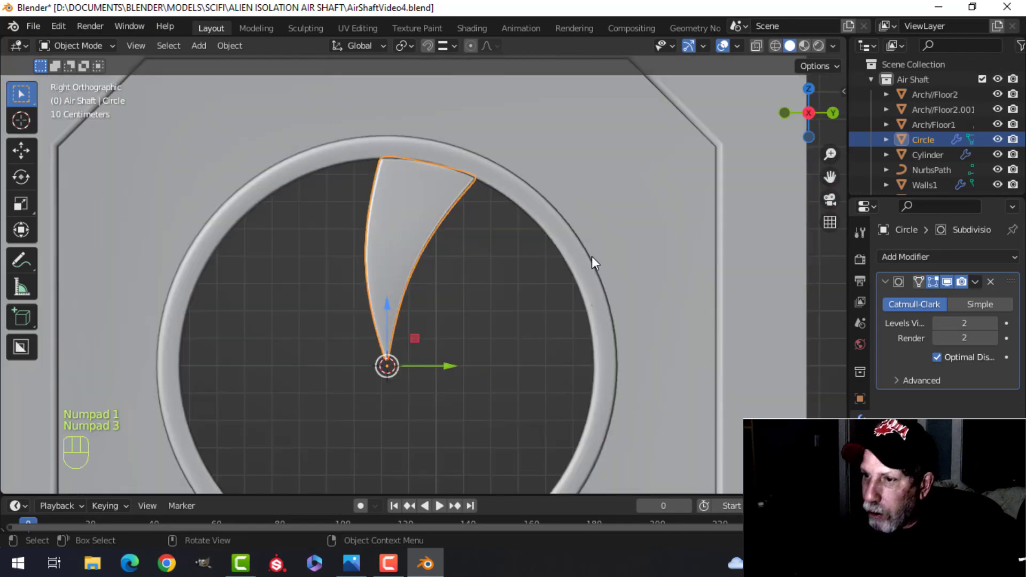
middle_click_drag(599, 258, 519, 310)
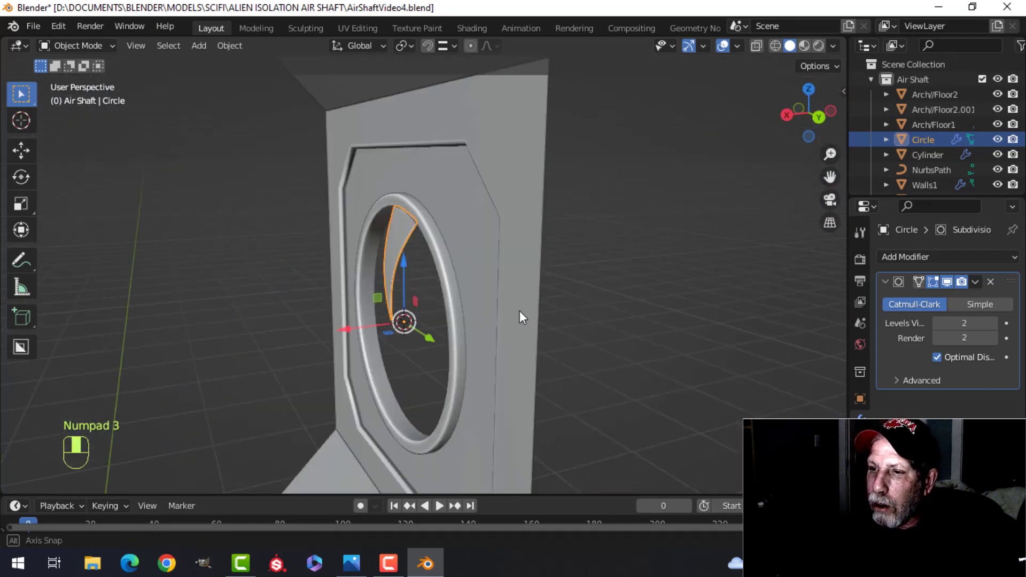
key("KP_3")
key("KP_3")
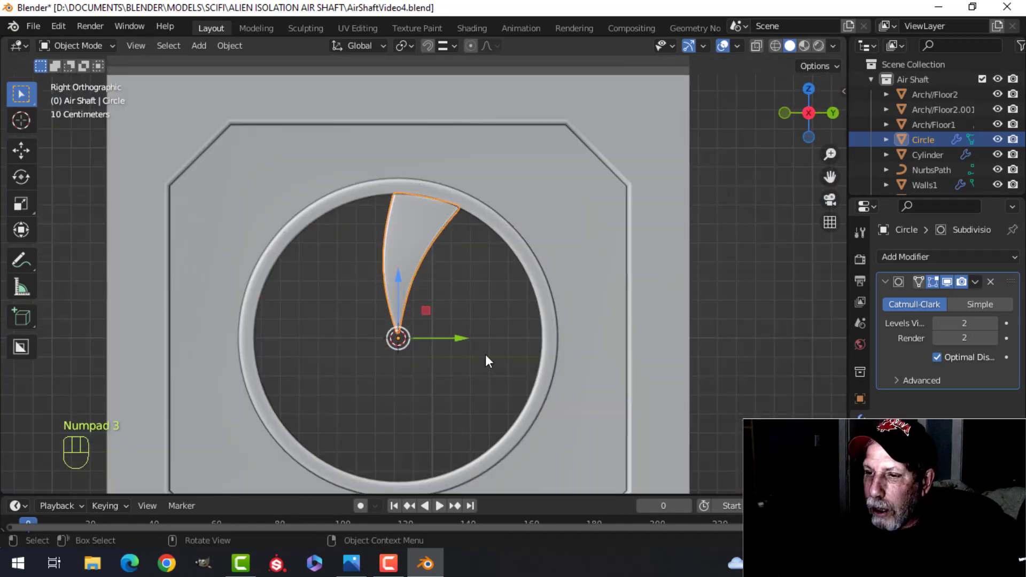
Spin the whole blade mesh 360° around the X axis in 12 steps to fill the circular opening
scroll(485, 357, "up", 2)
key("Tab")
key("a")
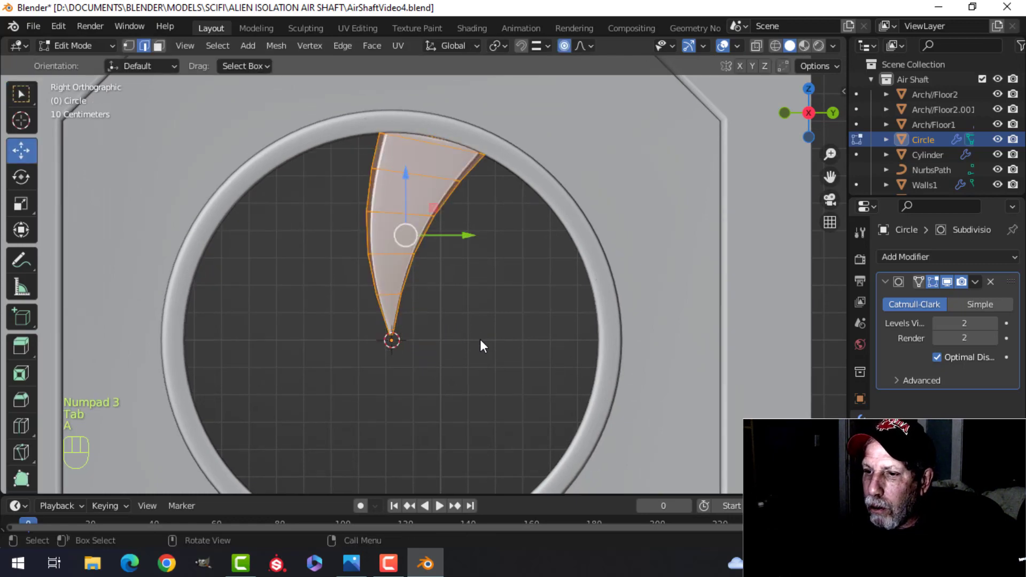
scroll(480, 339, "down", 2)
middle_click_drag(470, 341, 526, 278, "shift")
scroll(525, 280, "down", 1)
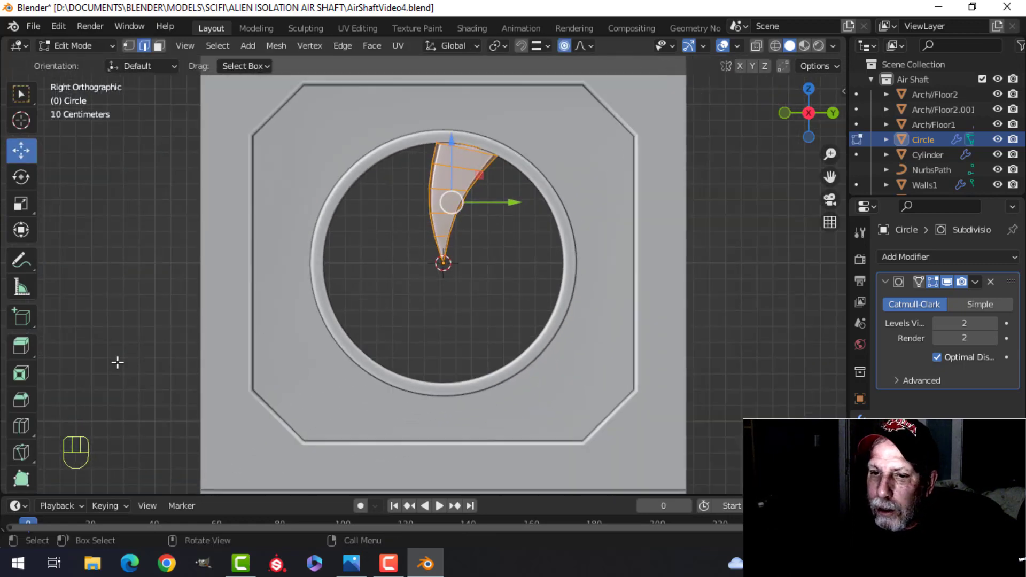
scroll(24, 481, "down", 3)
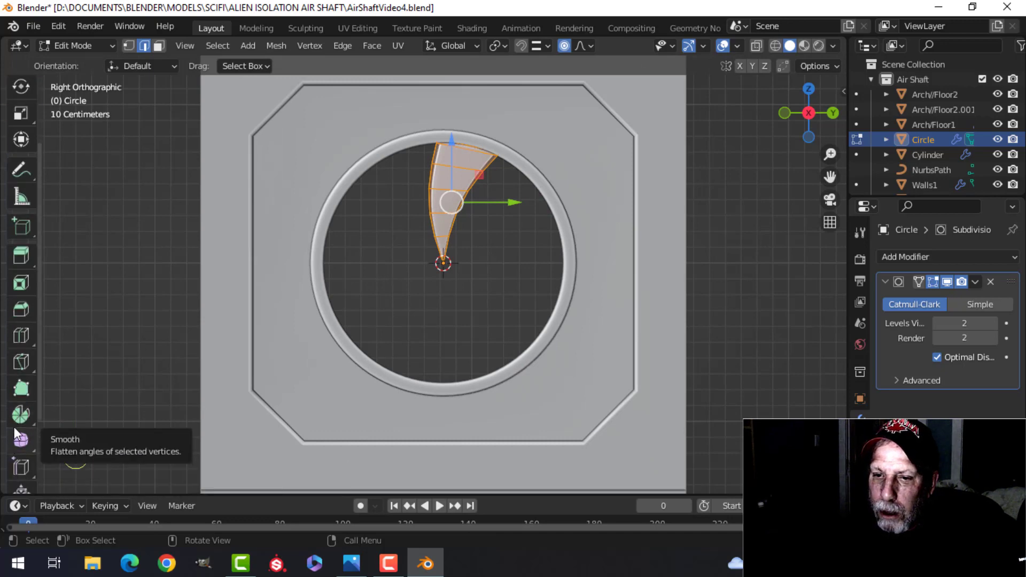
left_click(21, 415)
left_click(142, 66)
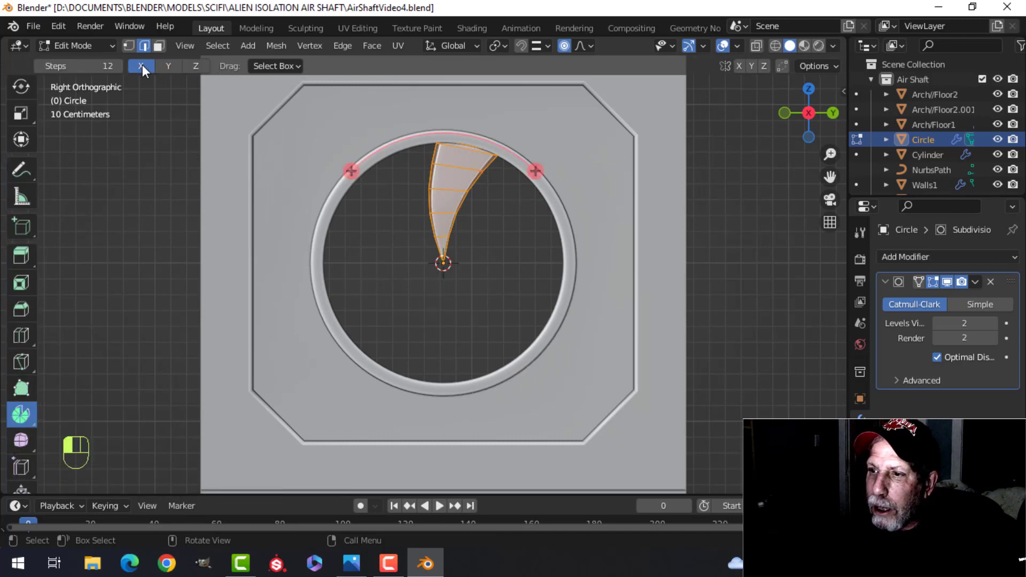
left_click(536, 171)
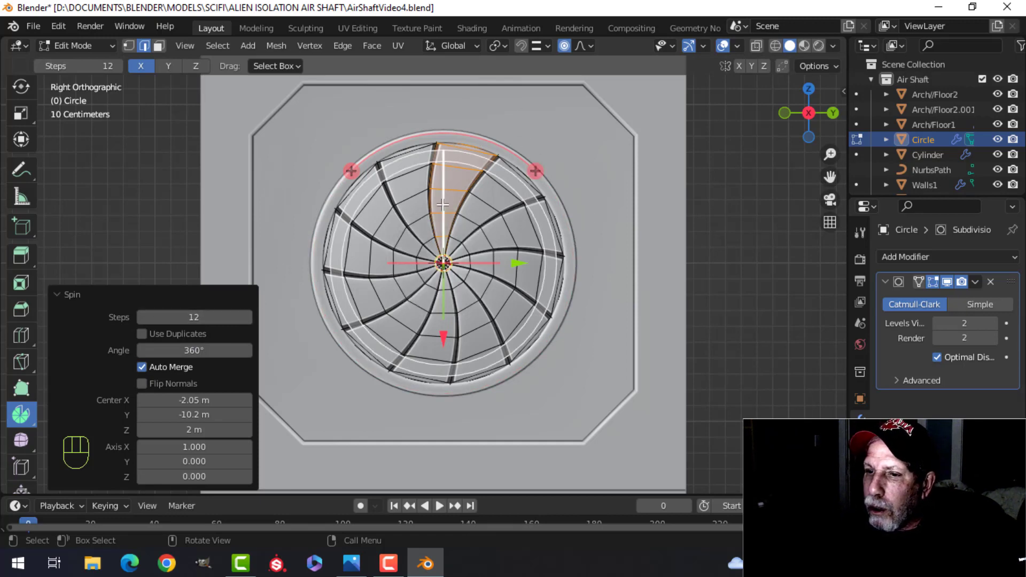
Recalculate the normals of all blades to the outside and merge their vertices by distance at 0.0001 m
key("a")
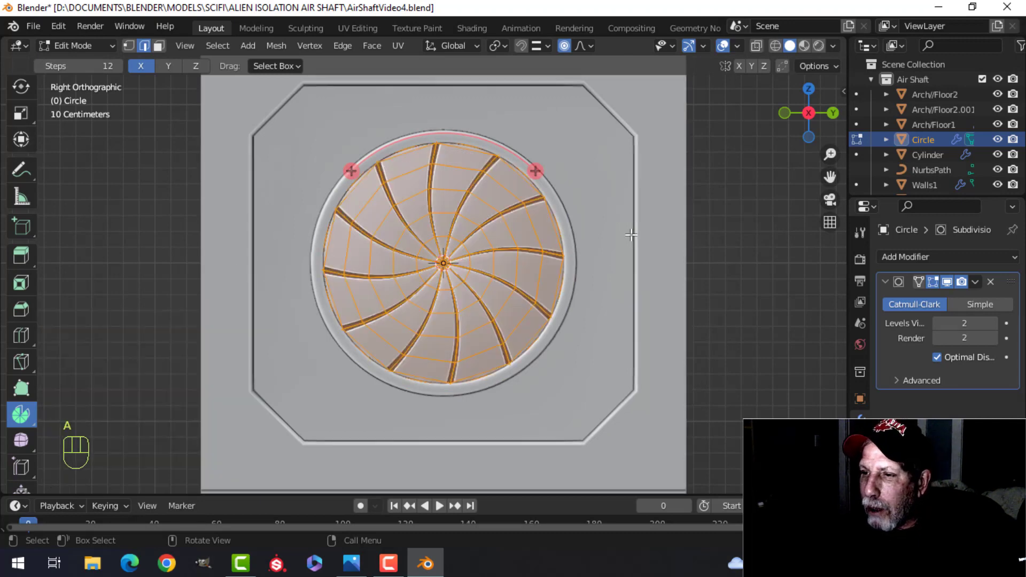
key("alt+n")
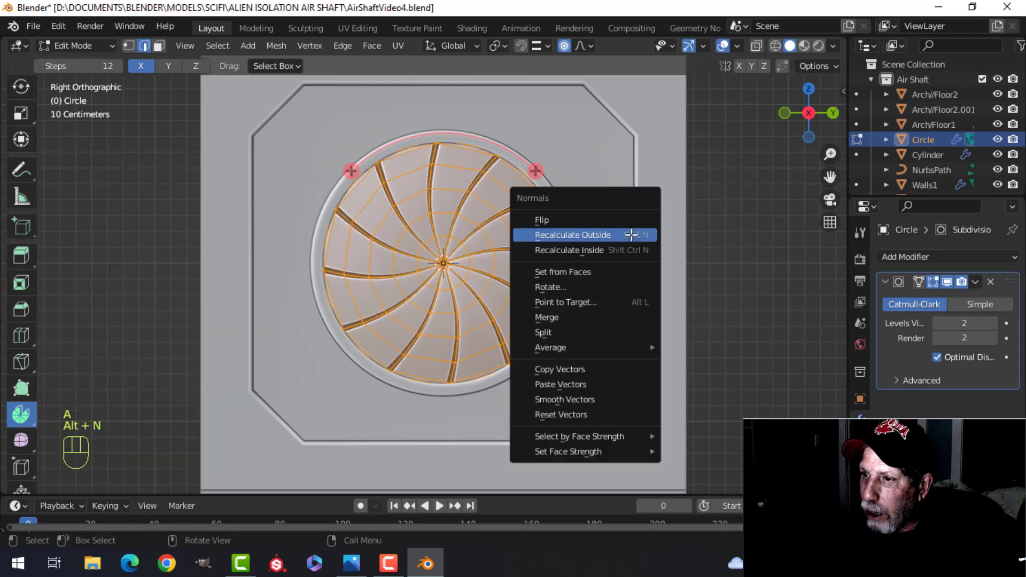
left_click(631, 235)
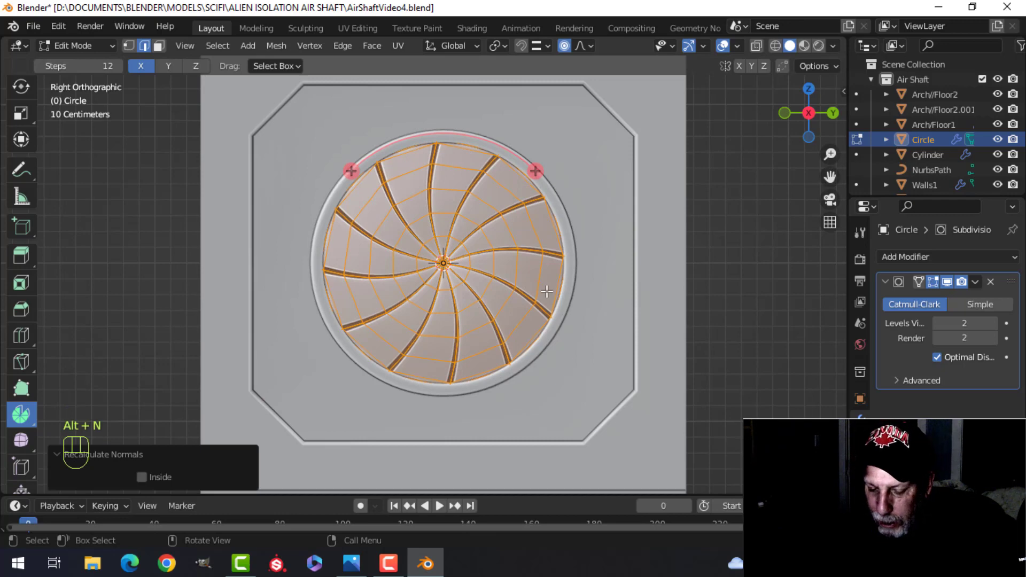
key("m")
left_click(535, 347)
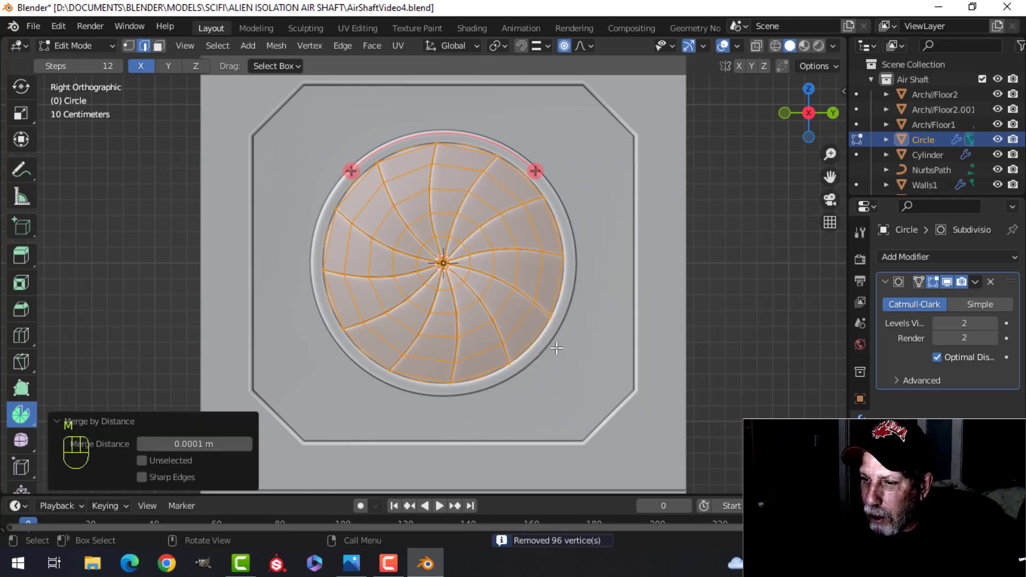
key("alt+a")
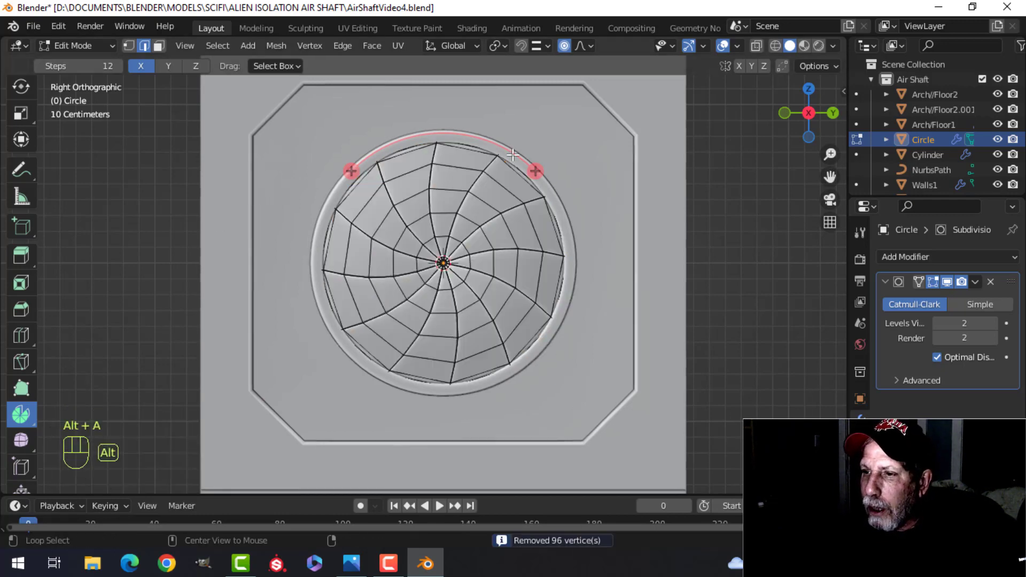
Push the whole blade disc slightly back along the X axis, deeper into the ring
key("Tab")
key("alt+a")
middle_click_drag(527, 172, 347, 246)
left_click(479, 217)
key("Tab")
key("a")
left_click(31, 149)
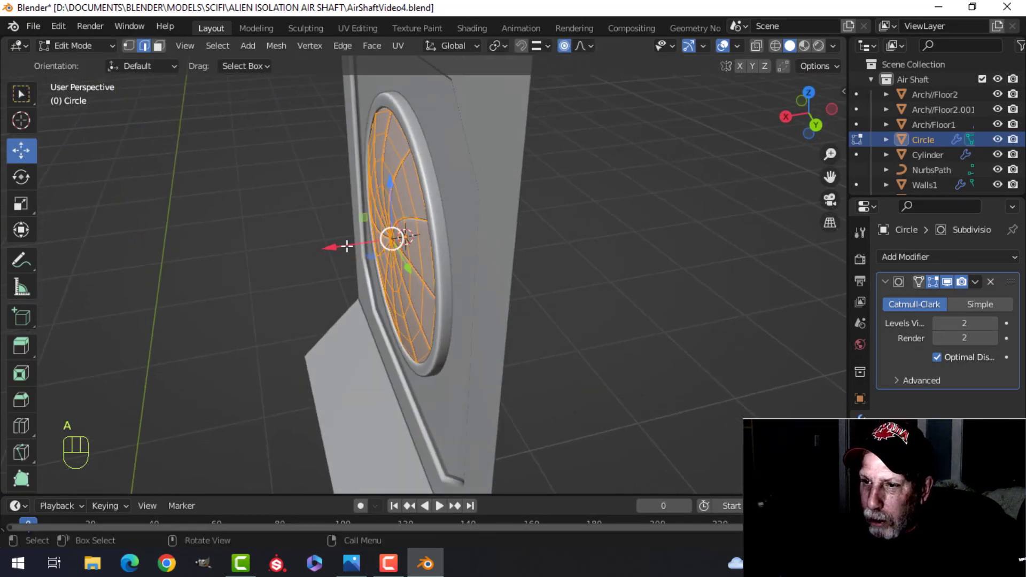
left_click_drag(323, 251, 340, 249)
key("Tab")
middle_click_drag(409, 230, 569, 208)
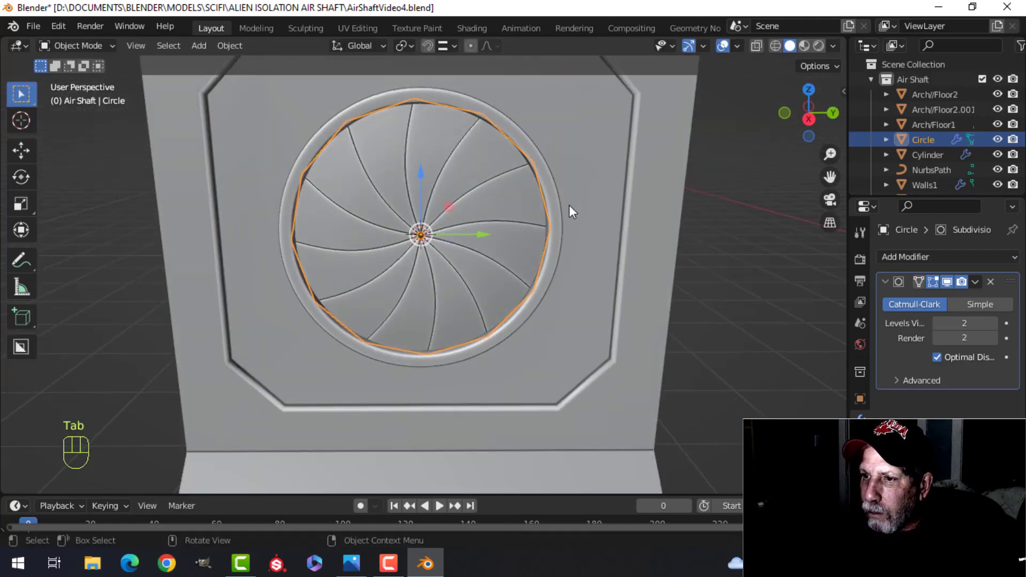
Deselect the blade disc and save the air shaft file
scroll(513, 224, "down", 3)
key("alt+a")
middle_click_drag(459, 241, 496, 240)
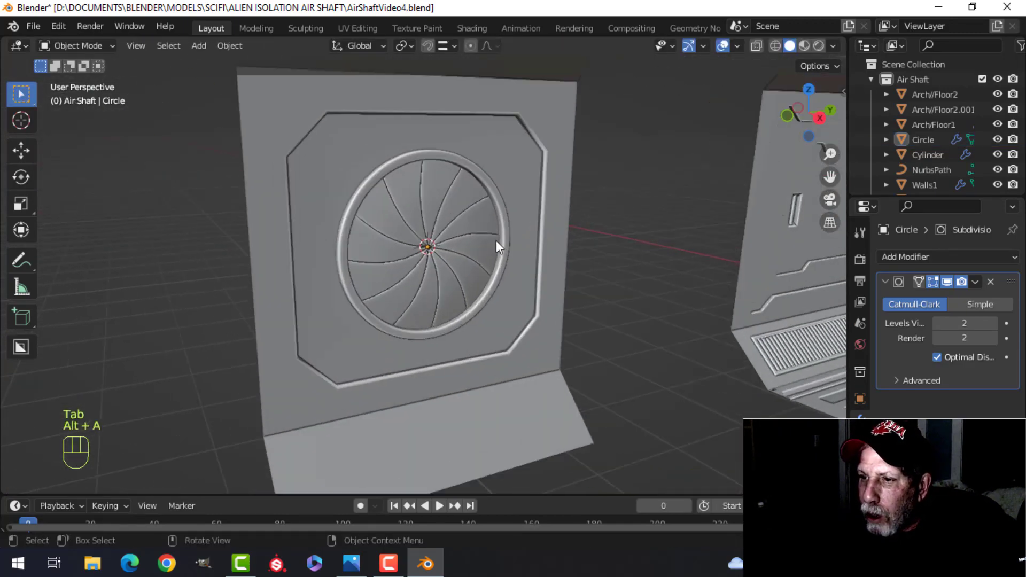
scroll(481, 234, "up", 5)
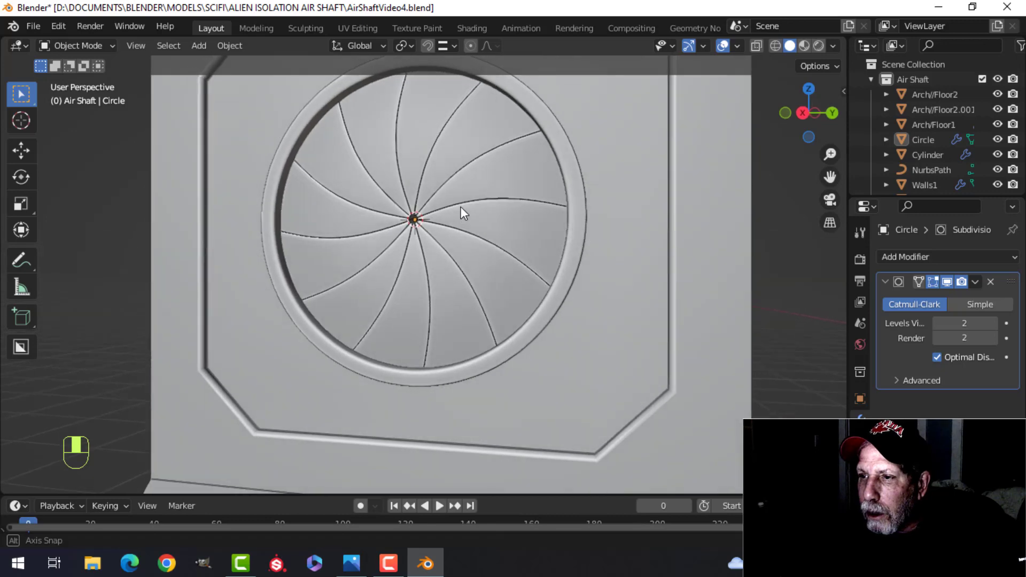
middle_click_drag(461, 207, 502, 204)
scroll(481, 207, "down", 3)
key("ctrl+s")
Inspect how the blade fan sits inside the ring and chamfered wall panel from several angles
scroll(497, 222, "up", 2)
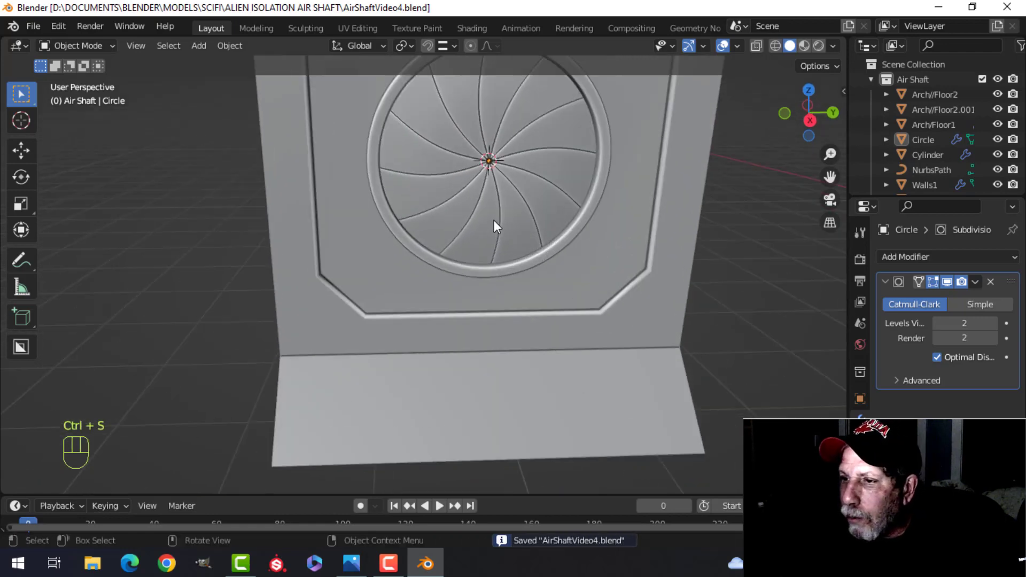
middle_click_drag(524, 155, 513, 229, "shift")
scroll(513, 222, "down", 3)
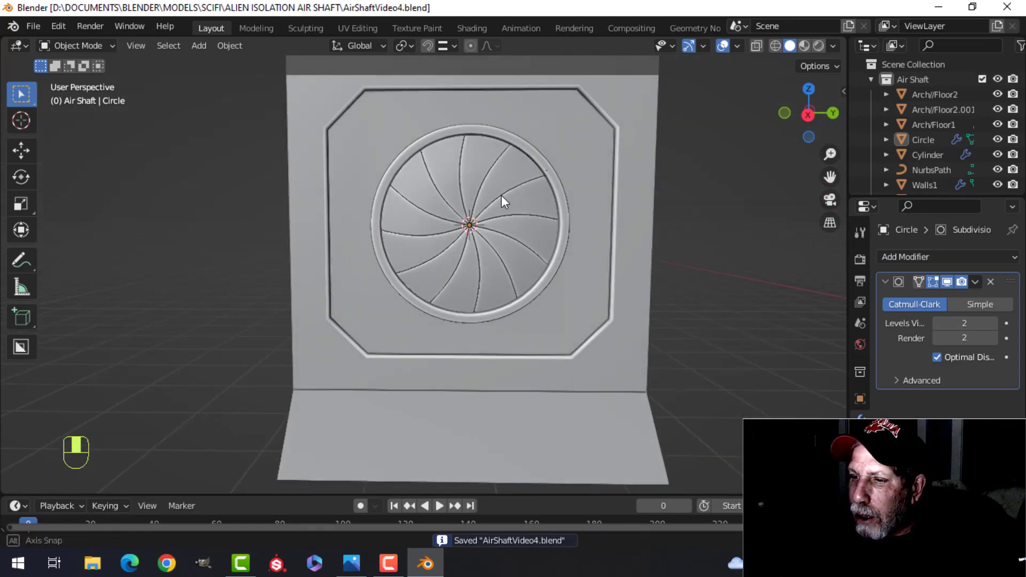
middle_click_drag(579, 207, 442, 241)
scroll(467, 204, "up", 3)
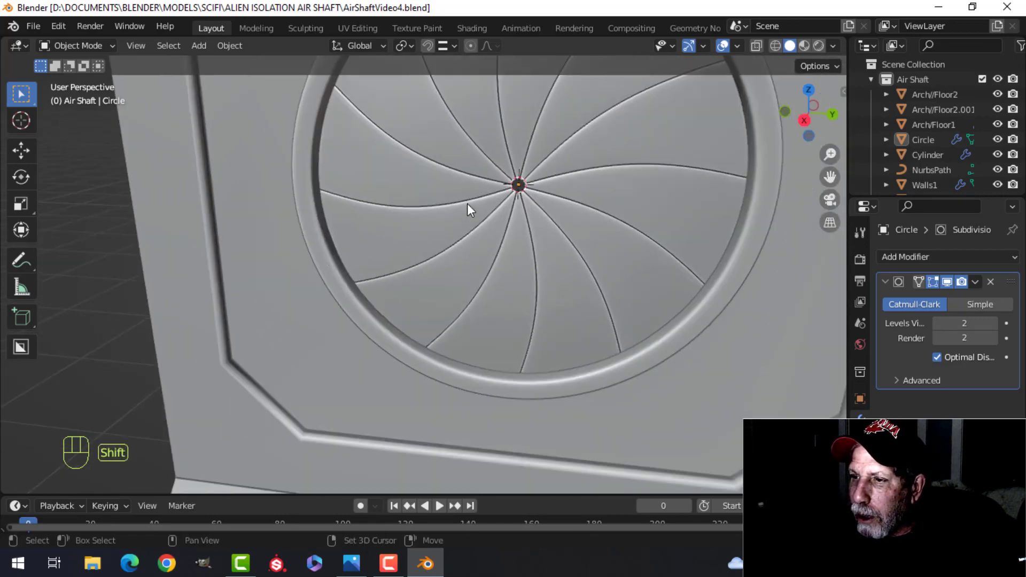
middle_click_drag(467, 204, 423, 276, "shift")
scroll(469, 227, "down", 2)
middle_click_drag(466, 229, 456, 287, "shift")
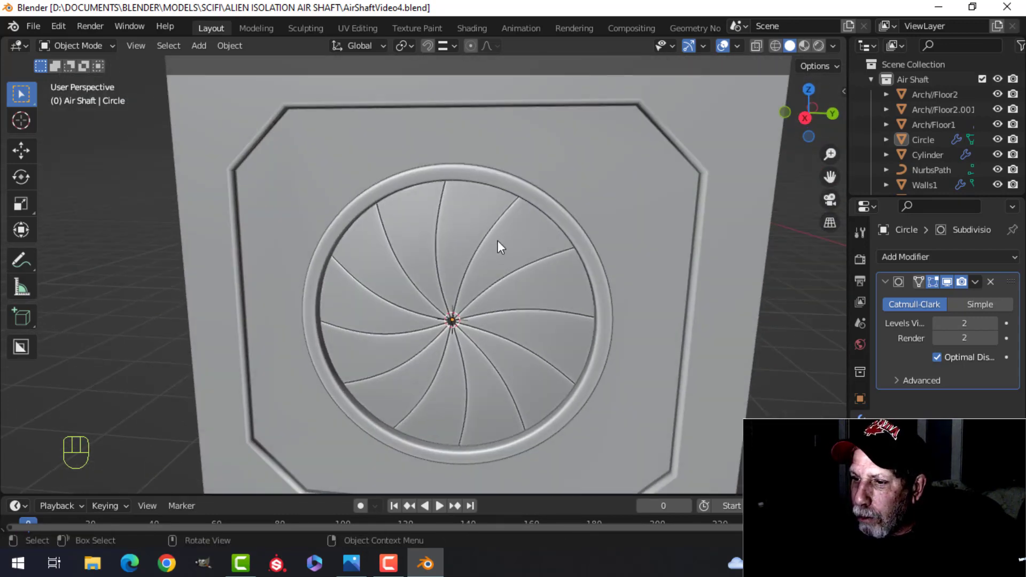
In the right orthographic view, add a circle mesh at the fan's centre and scale its geometry to 0.073
key("KP_1")
key("KP_3")
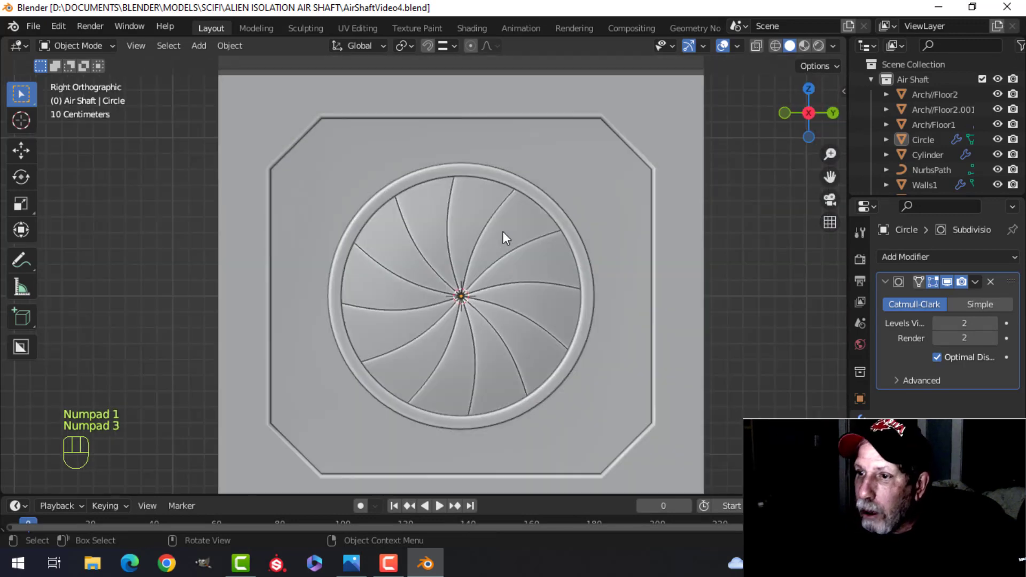
key("shift+a")
mouse_move(502, 228)
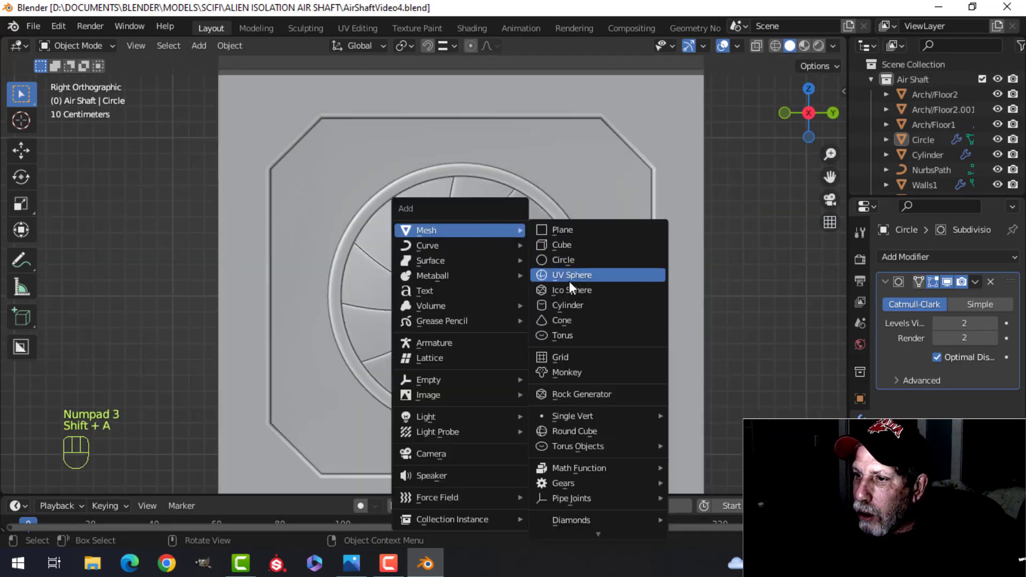
left_click(567, 260)
left_click(201, 312)
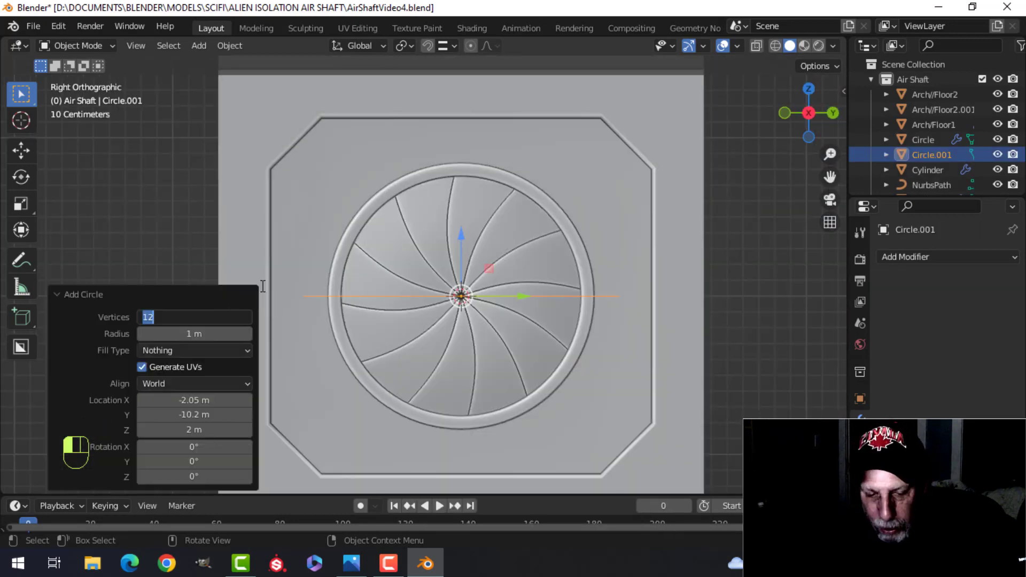
key("Return")
key("Tab")
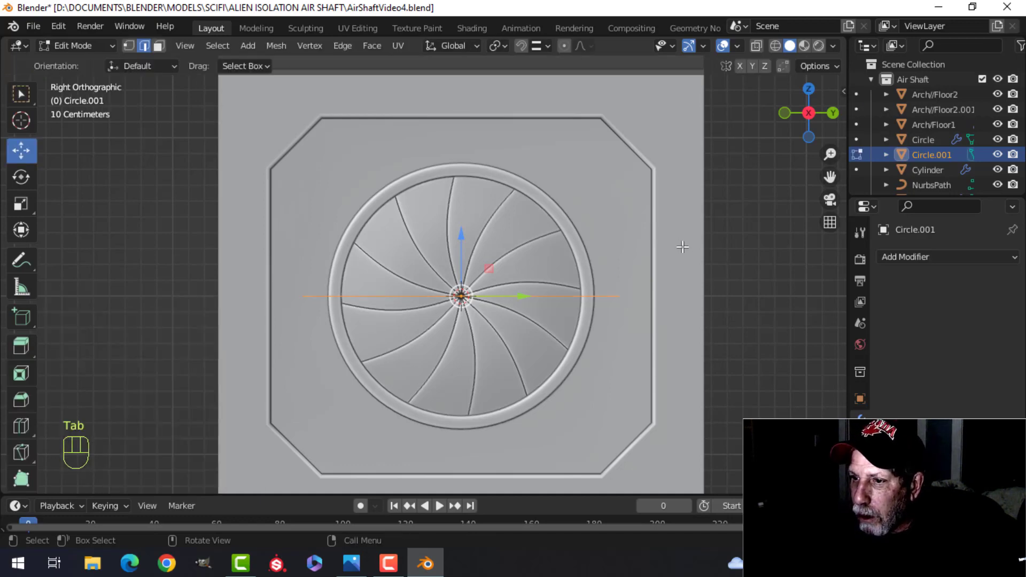
key("s")
left_click(482, 296)
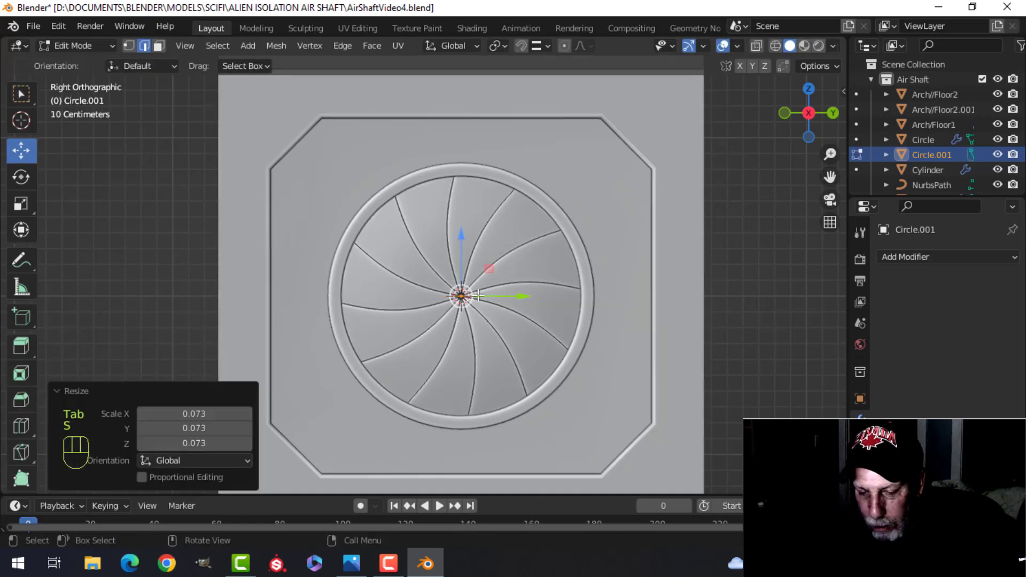
Fill the small circle with a face and rotate it 90° around the Y axis
key("f")
key("r")
key("y")
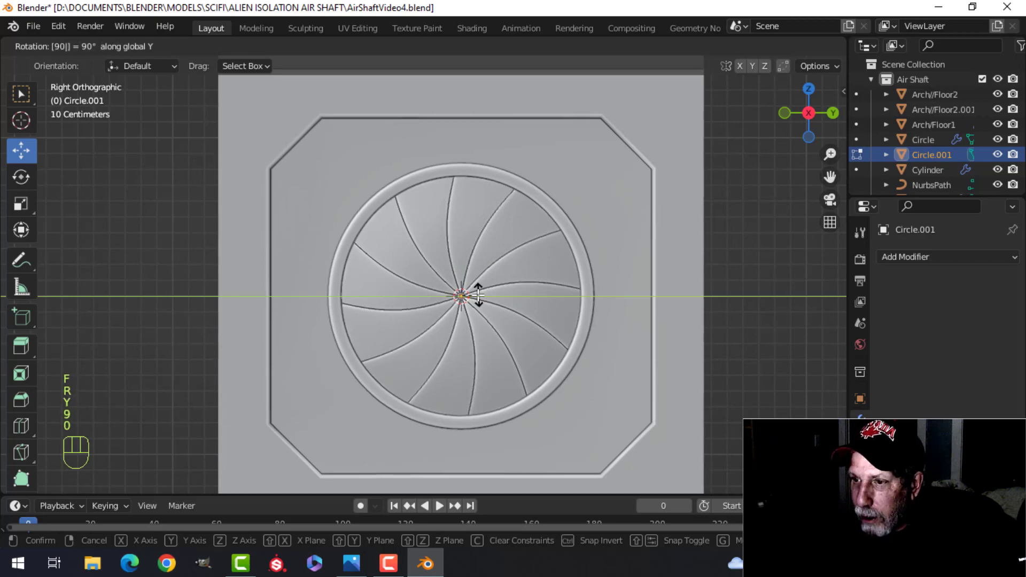
left_click(479, 295)
Move the small filled circle about 0.134 m along X so it sits in front of the blades
middle_click_drag(569, 293, 444, 319)
left_click_drag(324, 332, 282, 342)
key("KP_3")
scroll(534, 302, "up", 5)
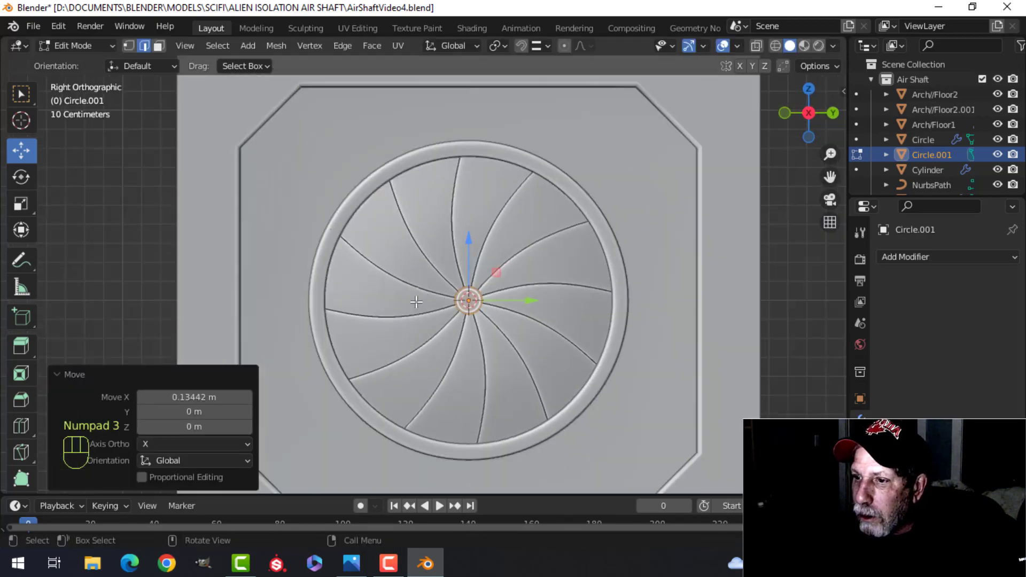
Scale the small filled circle to 0.458 and raise it along Z onto the top of the ring
key("s")
left_click(529, 310)
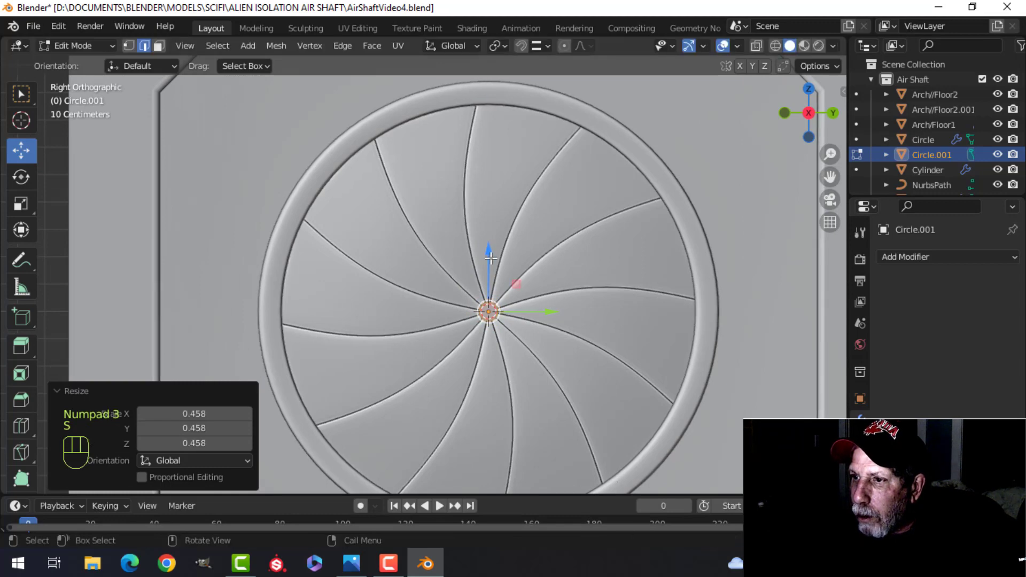
left_click_drag(491, 257, 491, 45)
middle_click_drag(570, 313, 435, 362, "shift")
key("alt+a")
key("Tab")
Isolate the ring by hiding all other objects and open its mesh for editing
left_click(390, 299)
key("Tab")
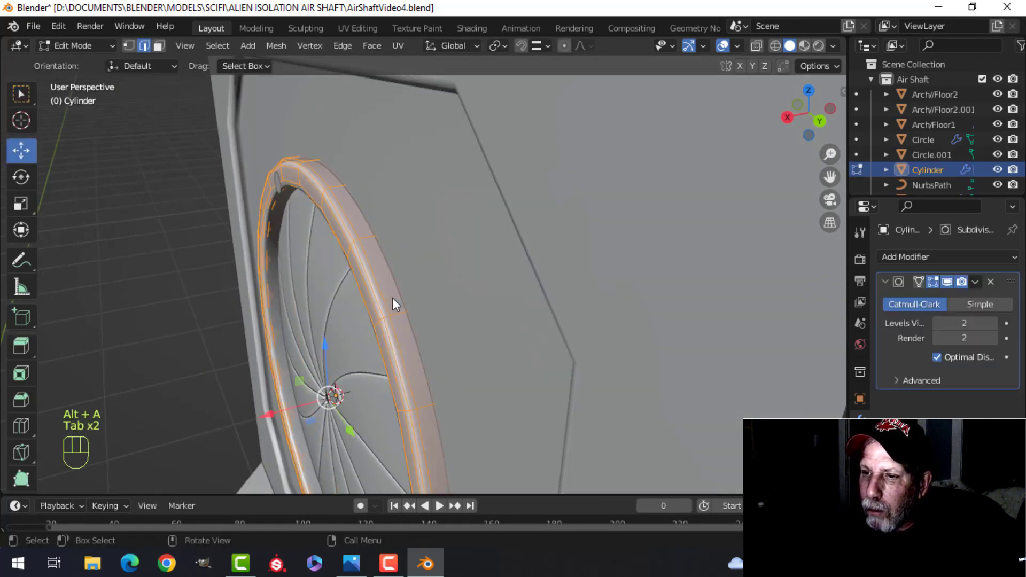
key("alt+a")
key("Tab")
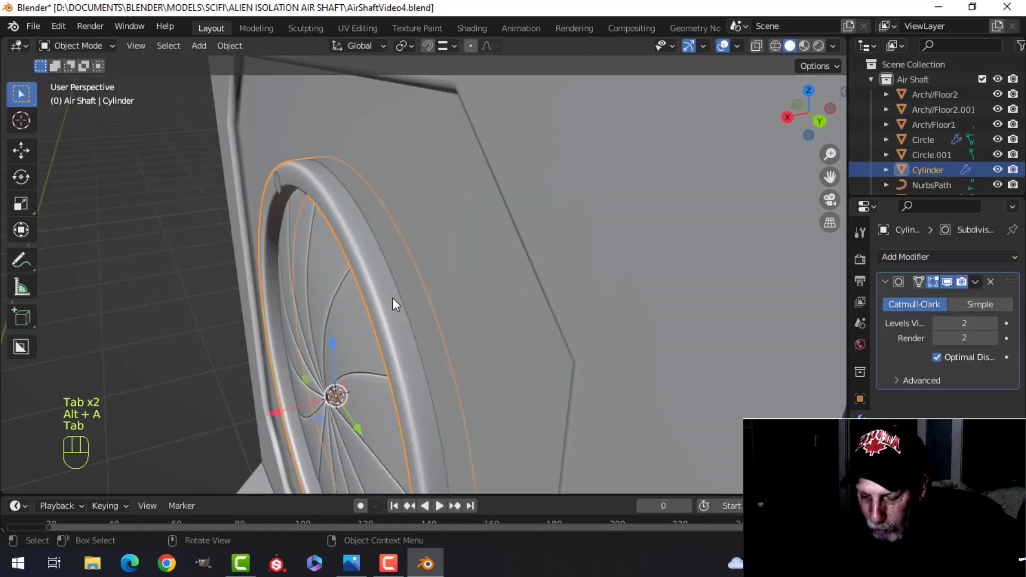
key("shift+h")
key("Tab")
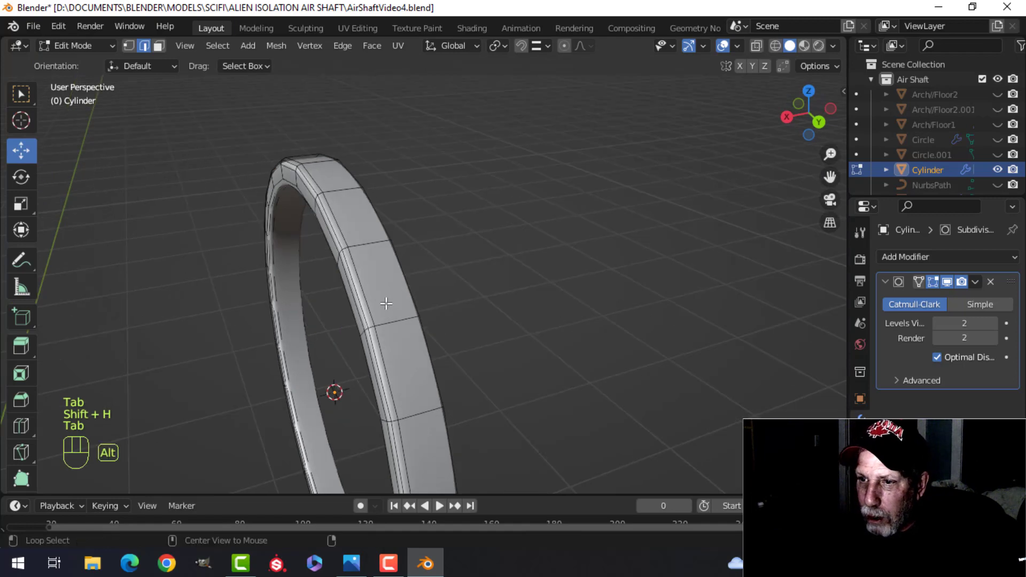
key("alt+a")
key("3")
left_click(386, 299, "alt")
scroll(384, 299, "up", 4)
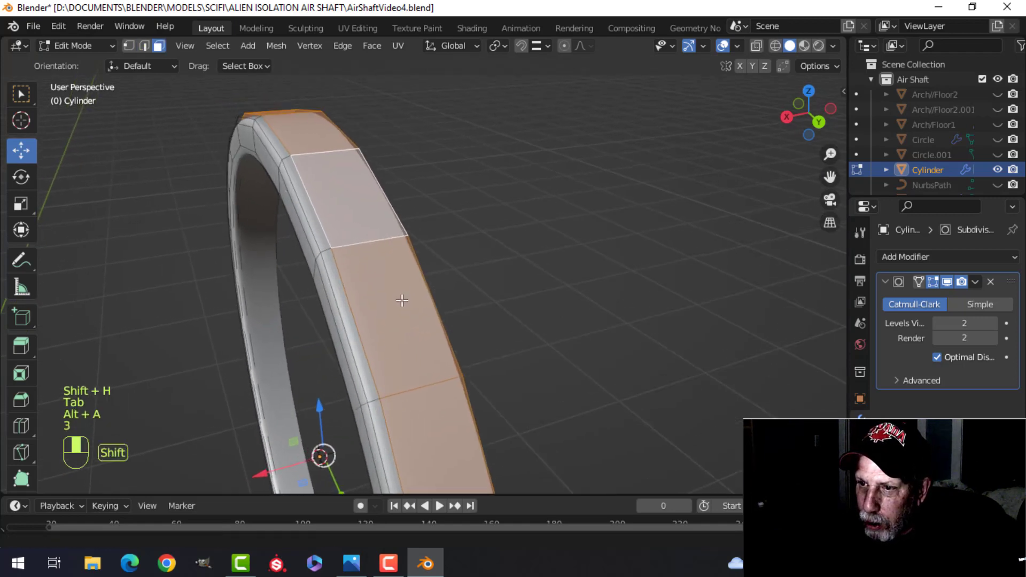
scroll(342, 285, "down", 2)
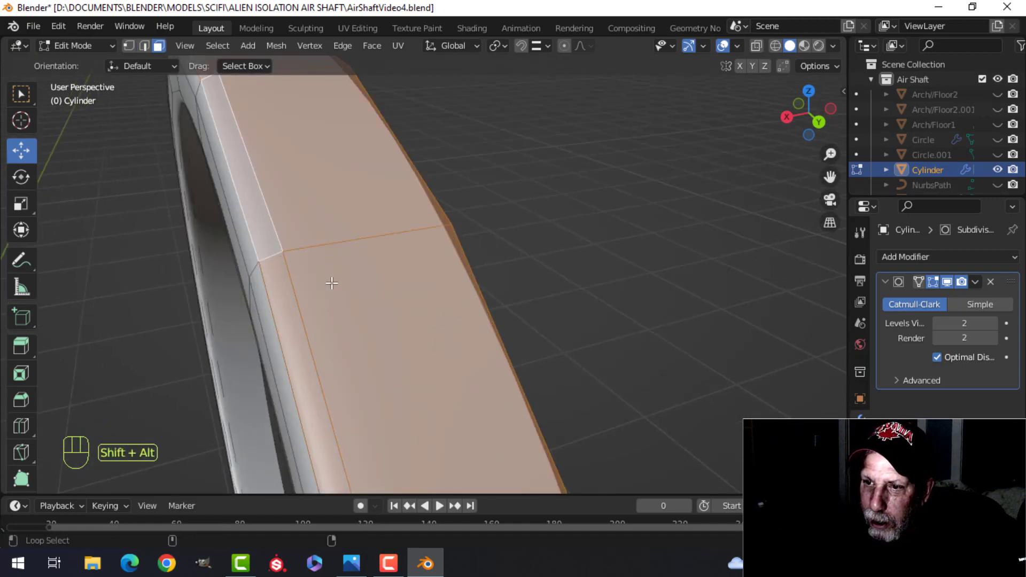
left_click(345, 287, "alt+shift")
middle_click_drag(345, 287, 432, 256)
key("alt+a")
Dissolve the extra edge loop running around the ring's front face near its outer rim
key("2")
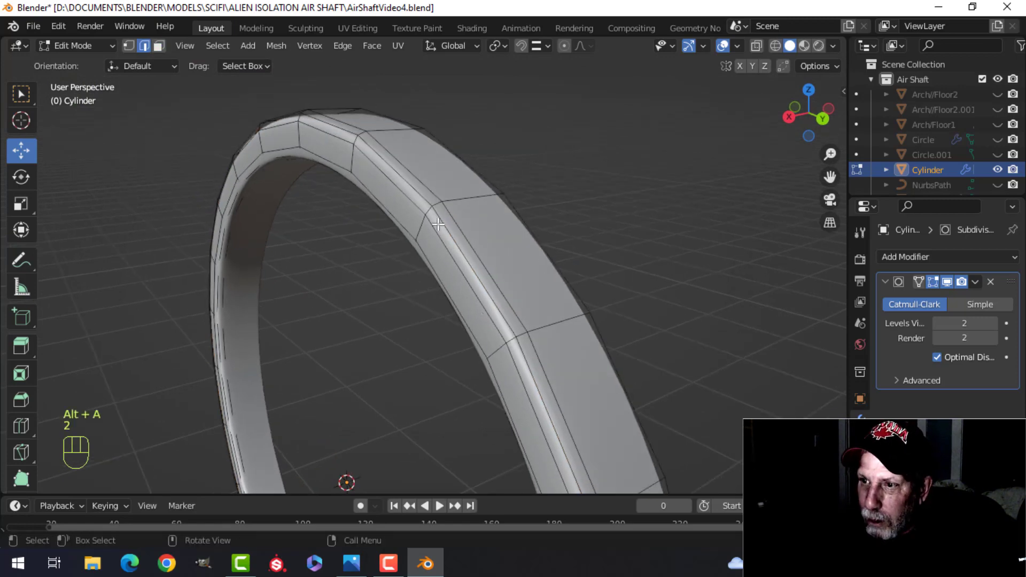
left_click(421, 210, "alt+shift")
key("x")
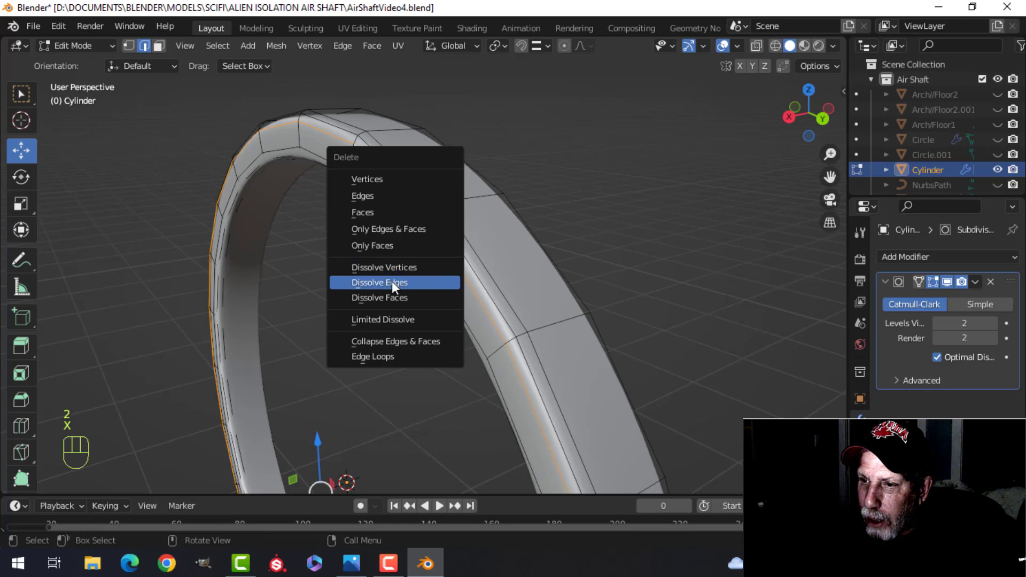
left_click(392, 283)
middle_click_drag(496, 240, 463, 240)
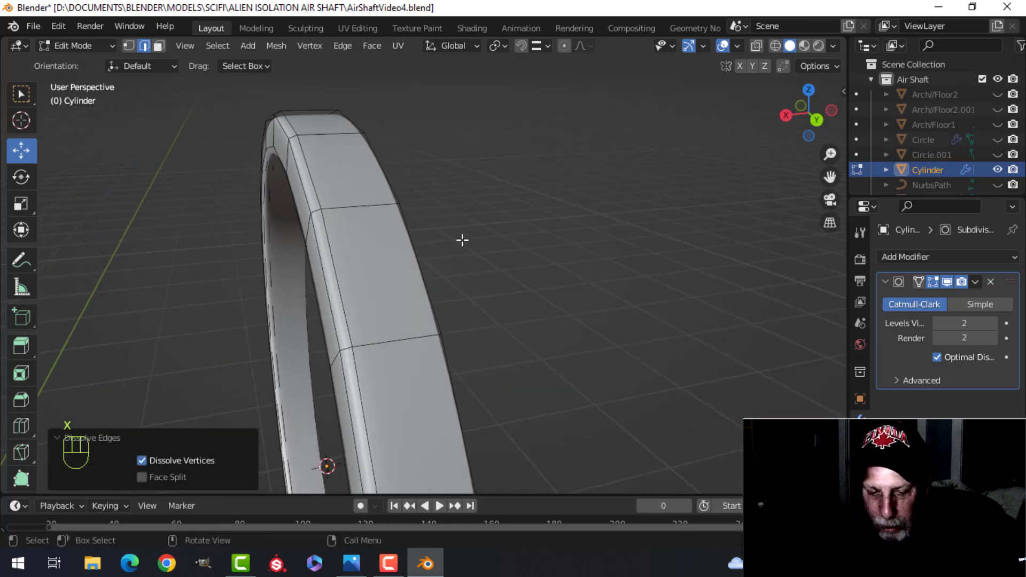
Select the ring's outer face loops and scale them outward to 1.058 in Y and Z, leaving X locked
key("3")
left_click(331, 213, "alt+shift")
left_click(320, 214, "alt+shift")
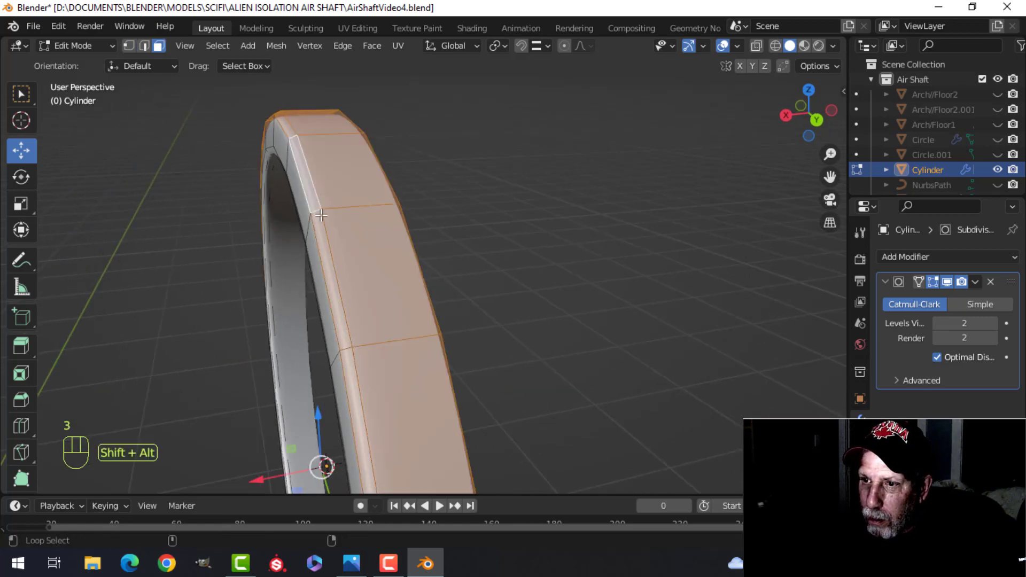
scroll(320, 213, "down", 3)
middle_click_drag(326, 215, 477, 236)
key("s")
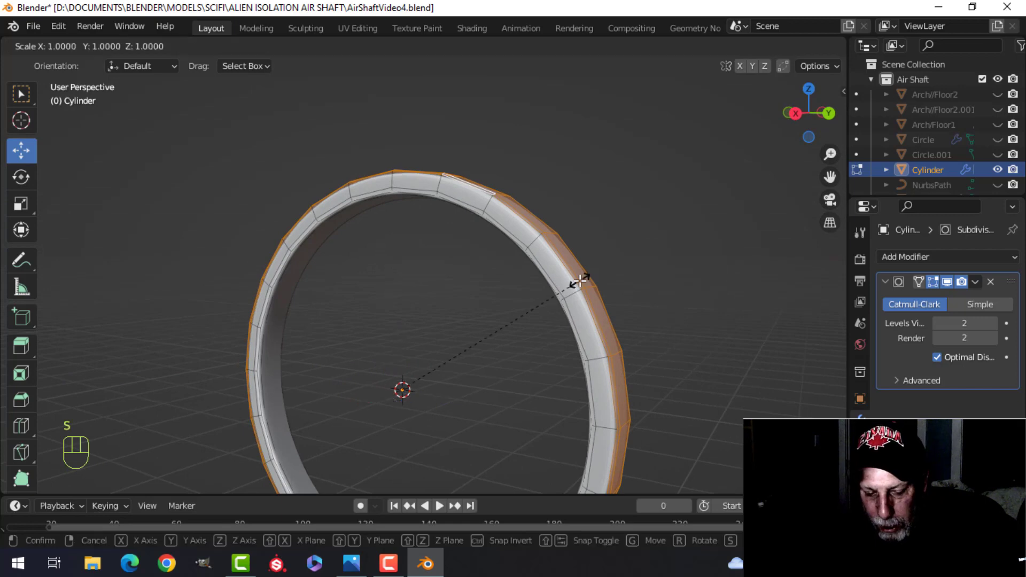
key("shift+x")
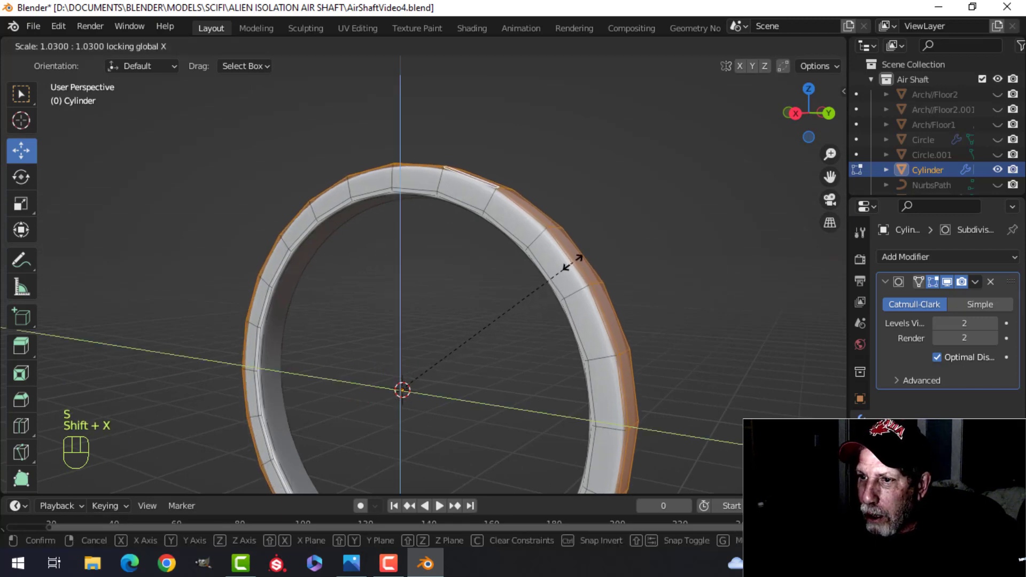
left_click(571, 257)
Add an edge loop around the ring's front face near its outer edge, finish the mesh edit and reveal all hidden objects
key("ctrl+r")
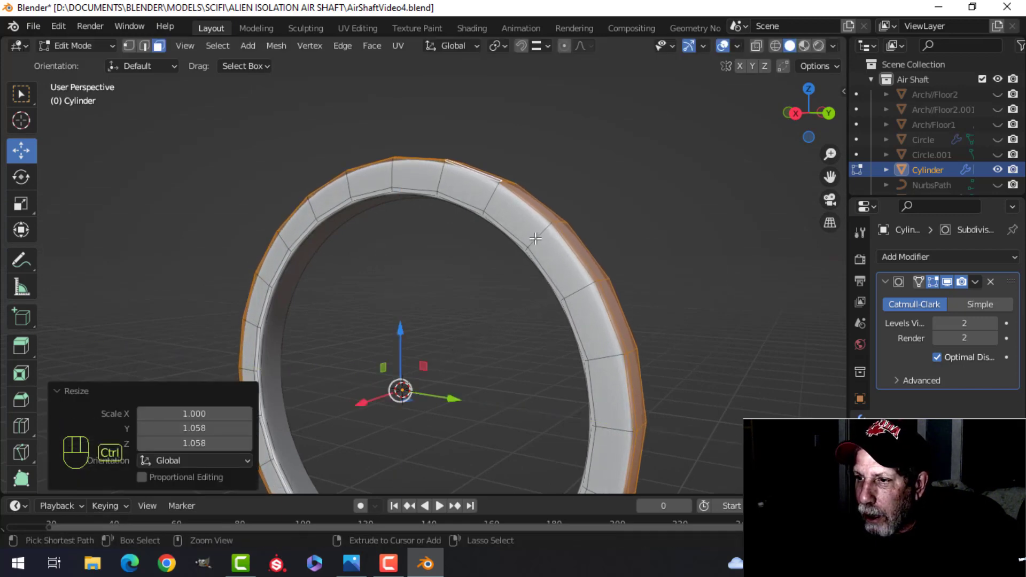
left_click(534, 238)
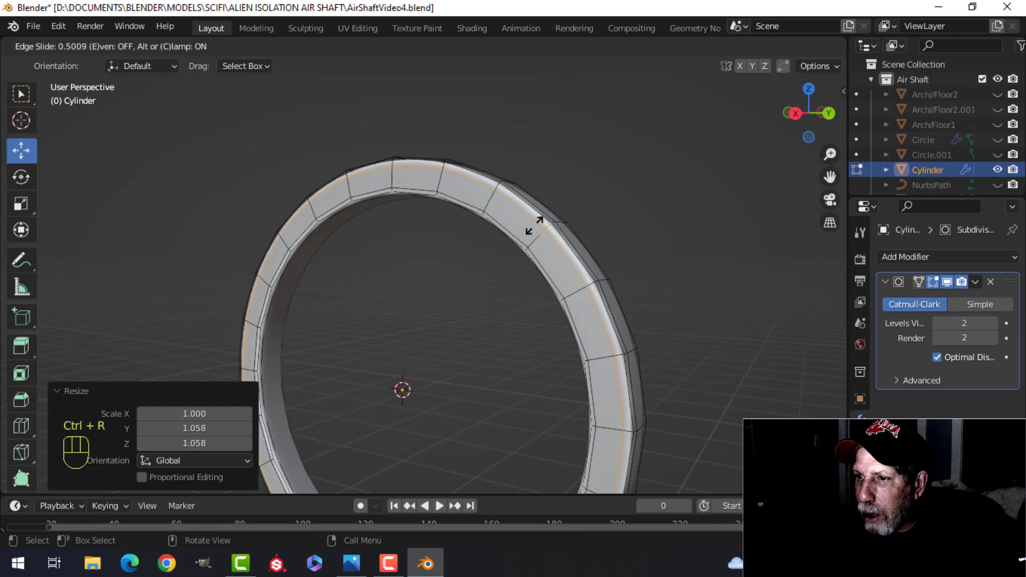
left_click(535, 225)
key("Tab")
middle_click_drag(617, 232, 549, 262)
key("alt+a")
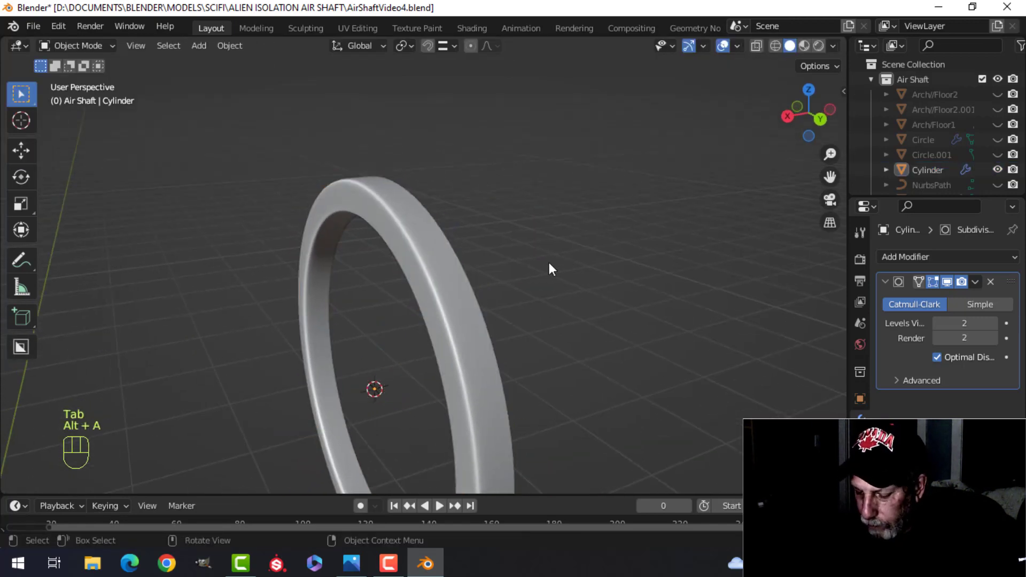
key("alt+h")
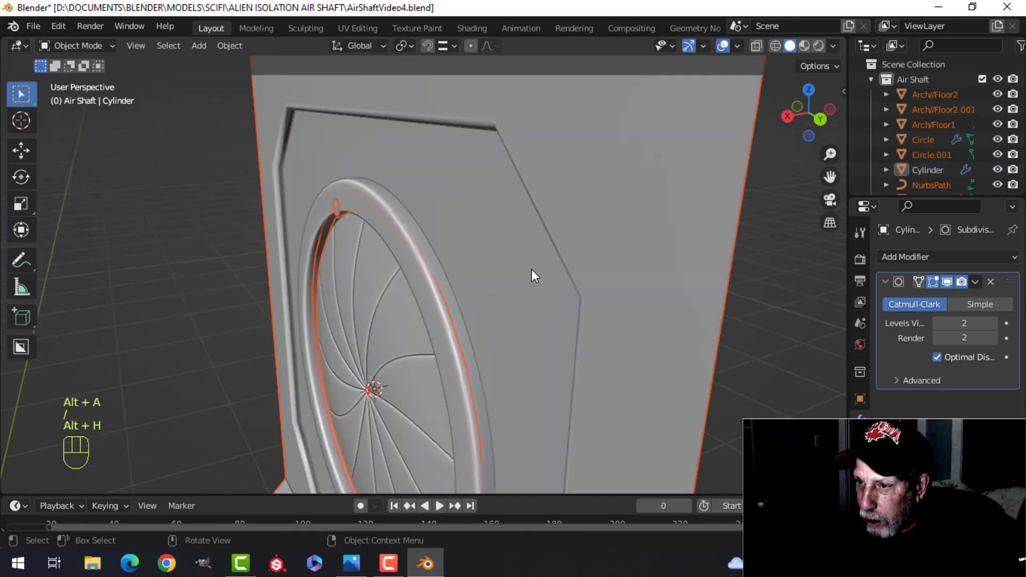
Raise the small circle's mesh about 0.027 m along Z to centre it on the ring band and enlarge it slightly
key("KP_3")
scroll(508, 229, "up", 5)
key("alt+a")
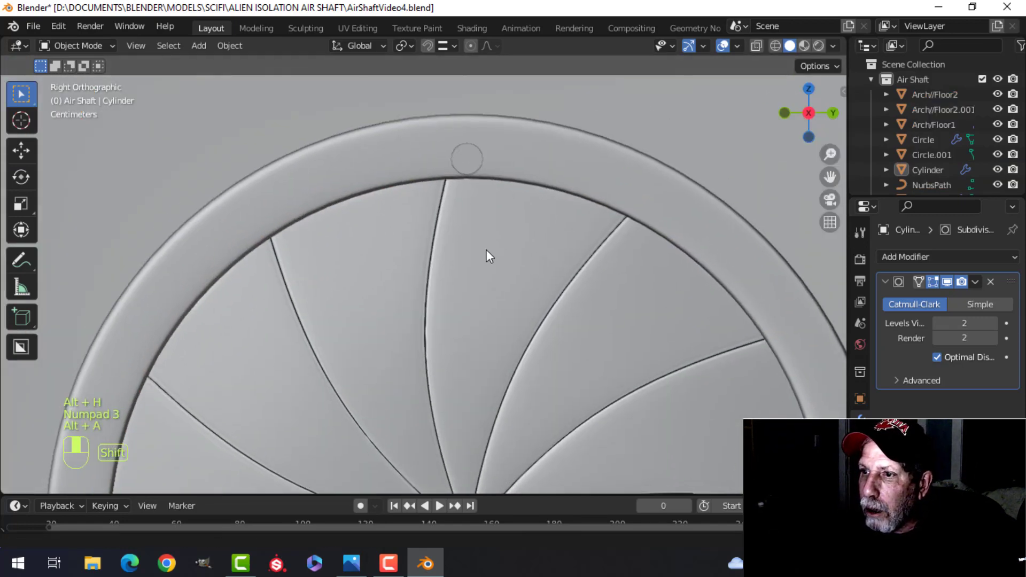
left_click(469, 156)
key("Tab")
key("a")
left_click_drag(471, 112, 468, 101)
key("s")
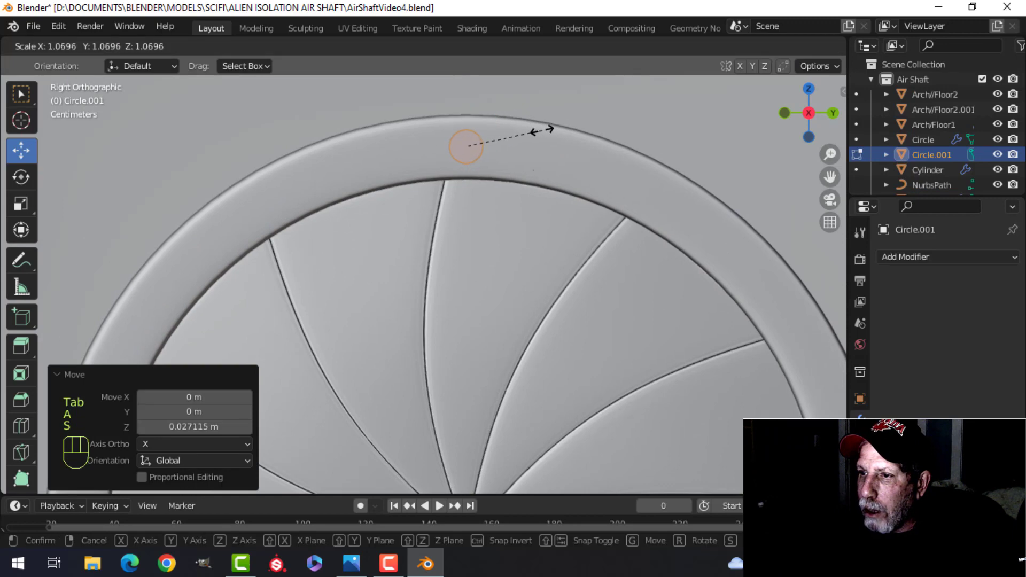
left_click(549, 131)
Extrude the small circle about 0.022 m along X and delete the extruded end face
middle_click_drag(550, 131, 438, 275)
key("e")
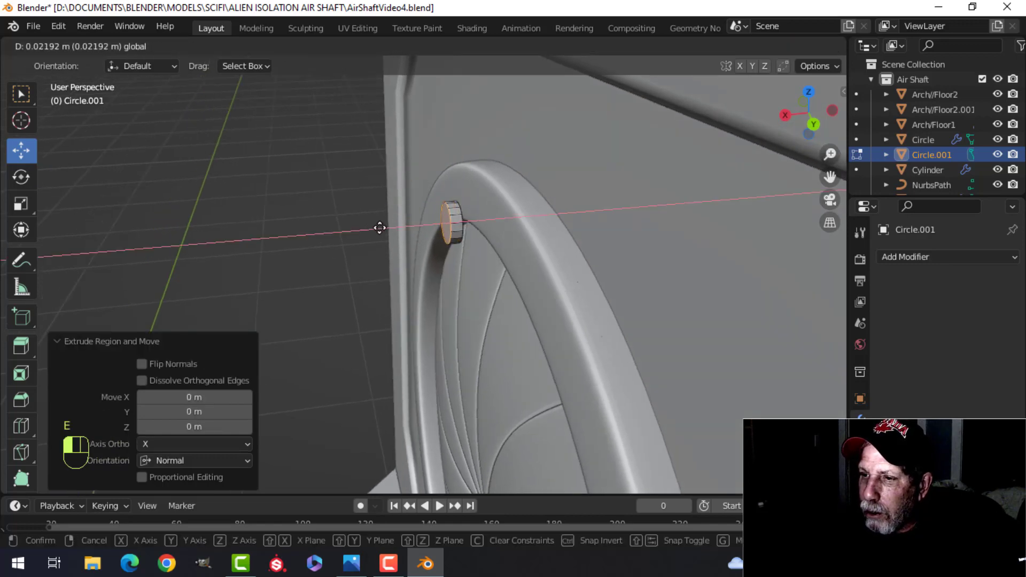
left_click(380, 228)
key("x")
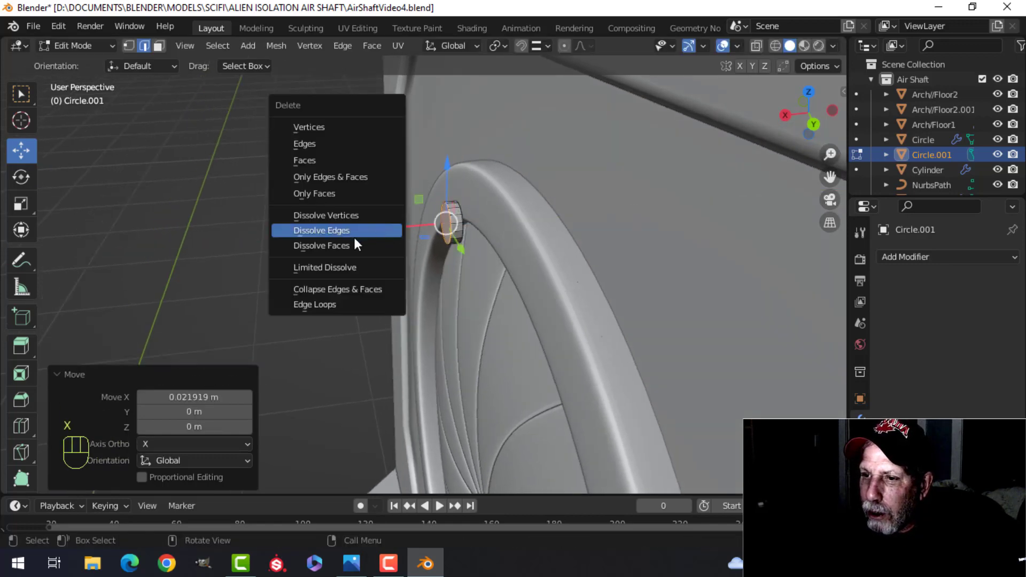
left_click(344, 159)
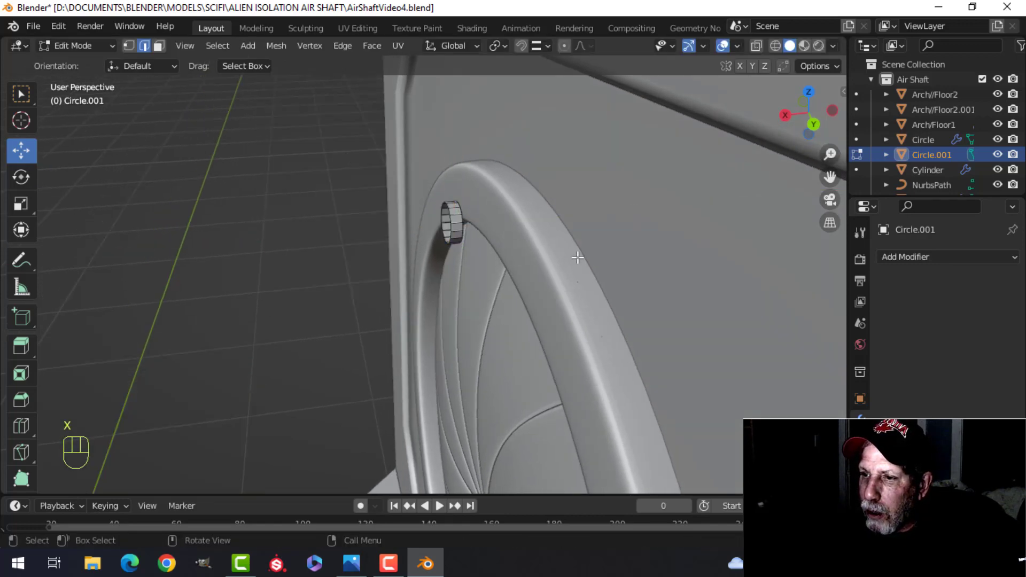
Rotate the whole small disc mesh 180° around the Z axis so its closed face points outward
key("a")
type("r")
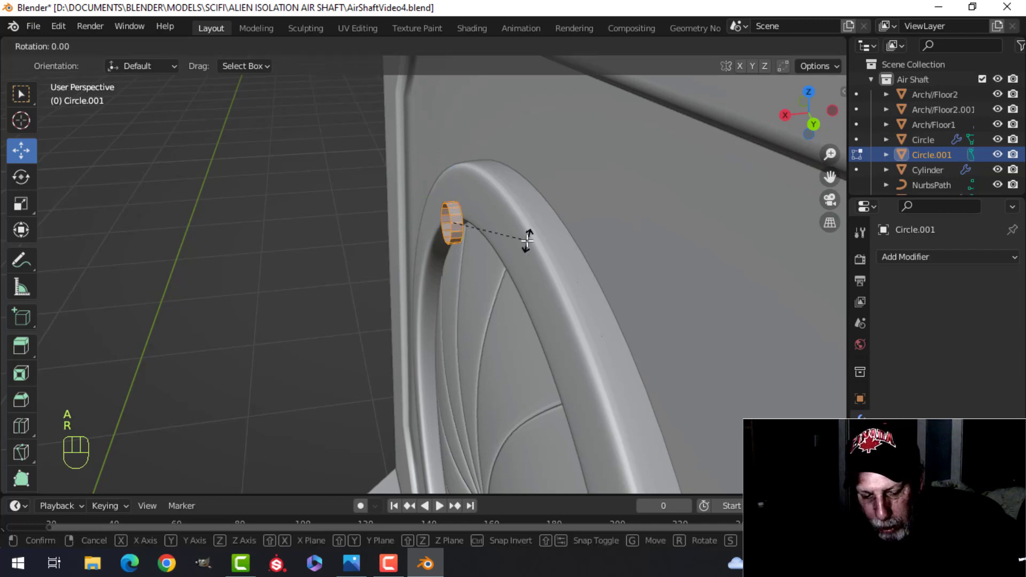
type("z1")
type("80")
key("Return")
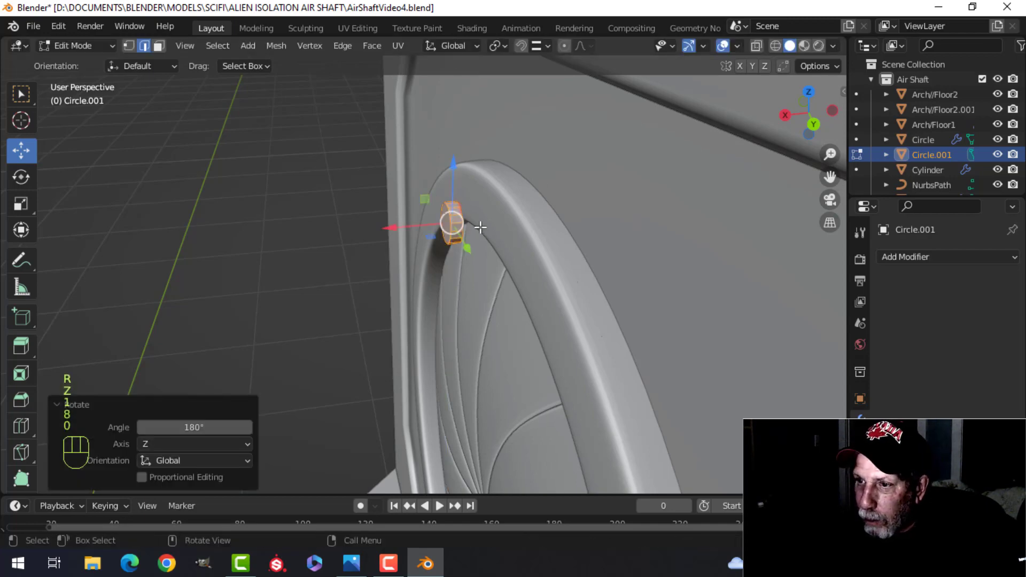
Bevel the rim of the small disc's front face with a width of 0.011 m and 2 segments
key("alt+a")
key("3")
middle_click_drag(492, 289, 510, 286)
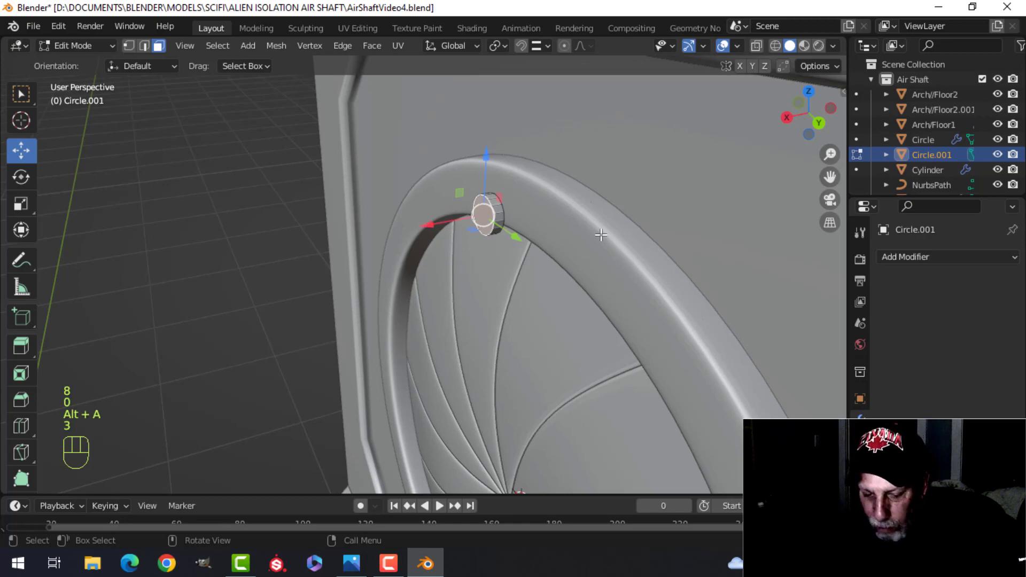
key("ctrl+b")
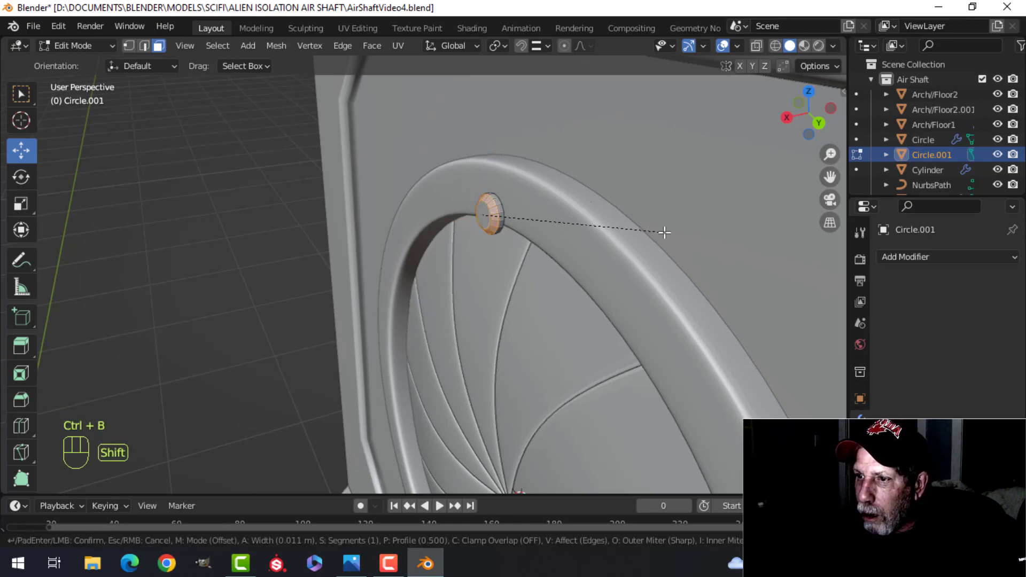
scroll(665, 231, "up", 1)
left_click(664, 231)
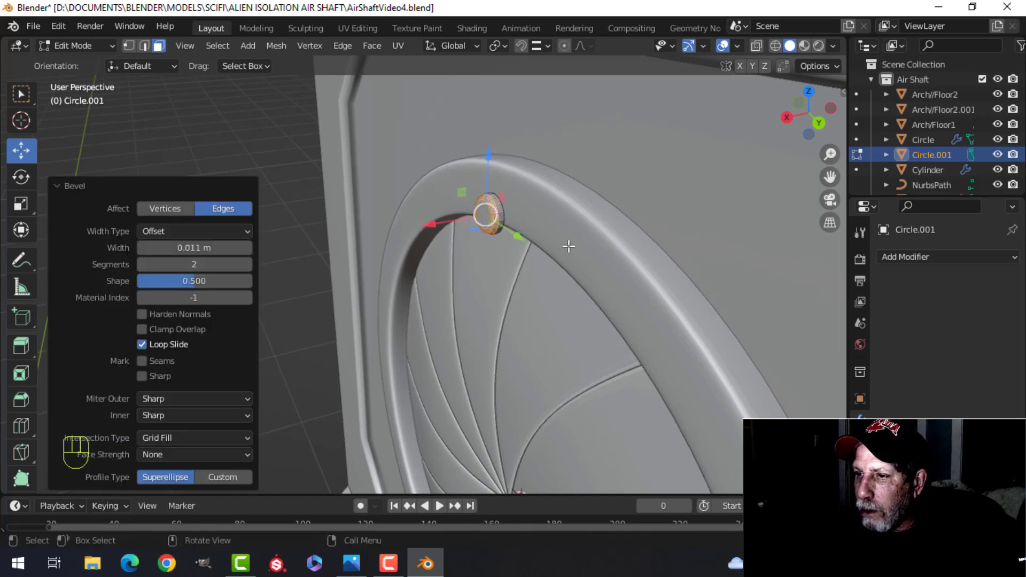
Correct the face normals of the whole small disc and shade it smooth
key("Tab")
key("Tab")
key("a")
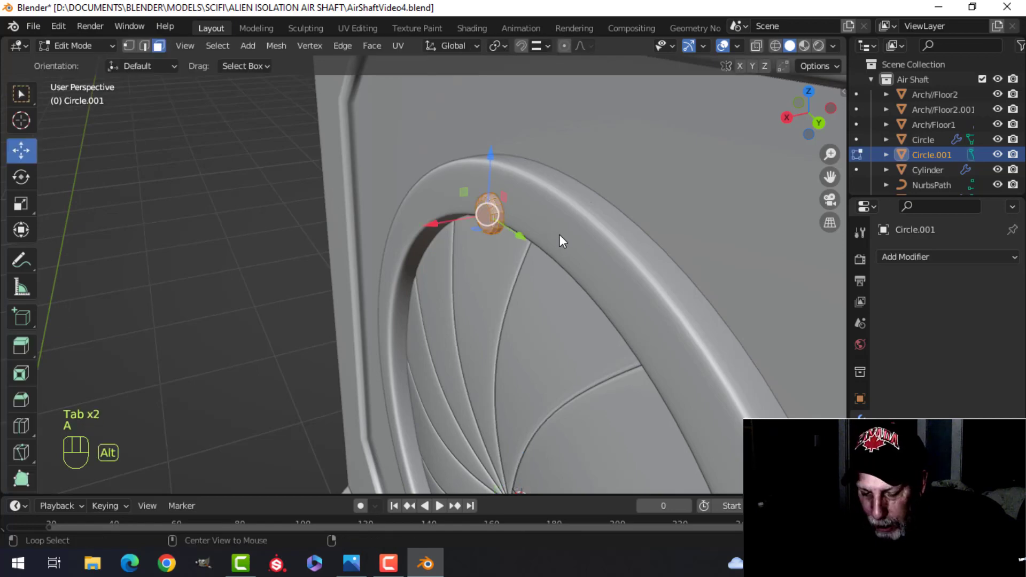
key("alt+n")
left_click(525, 239)
key("Tab")
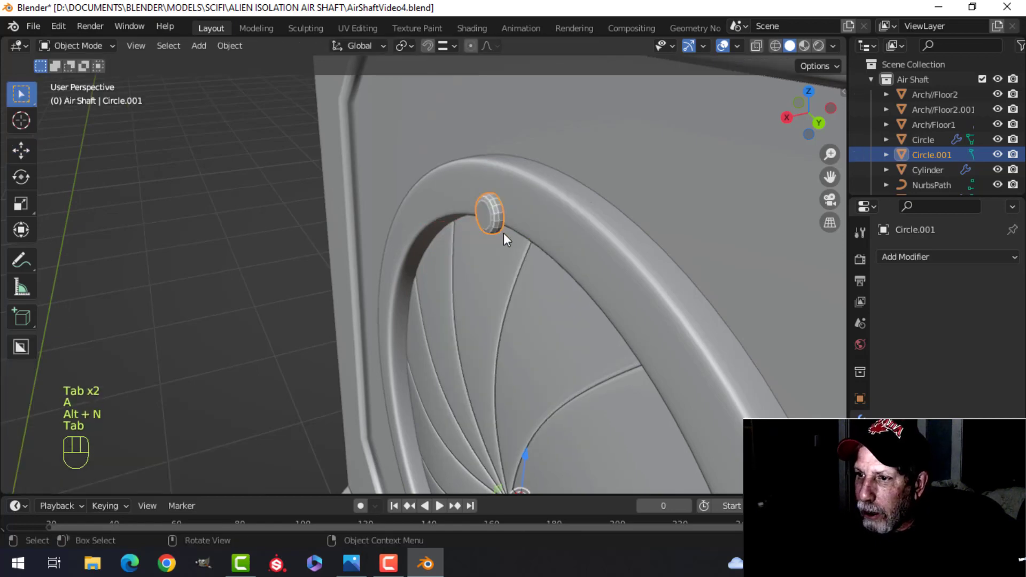
right_click(480, 209)
left_click(480, 209)
Move the small disc's mesh back along X until it sits against the ring's front face
key("Tab")
key("a")
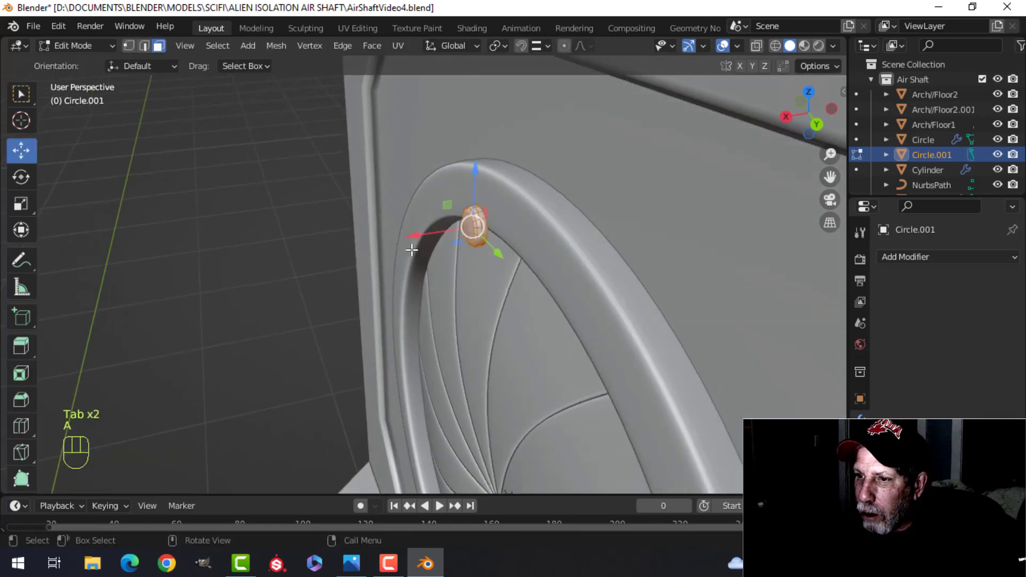
left_click_drag(413, 246, 452, 242)
key("Tab")
key("alt+a")
scroll(524, 259, "down", 4)
middle_click_drag(527, 258, 578, 248)
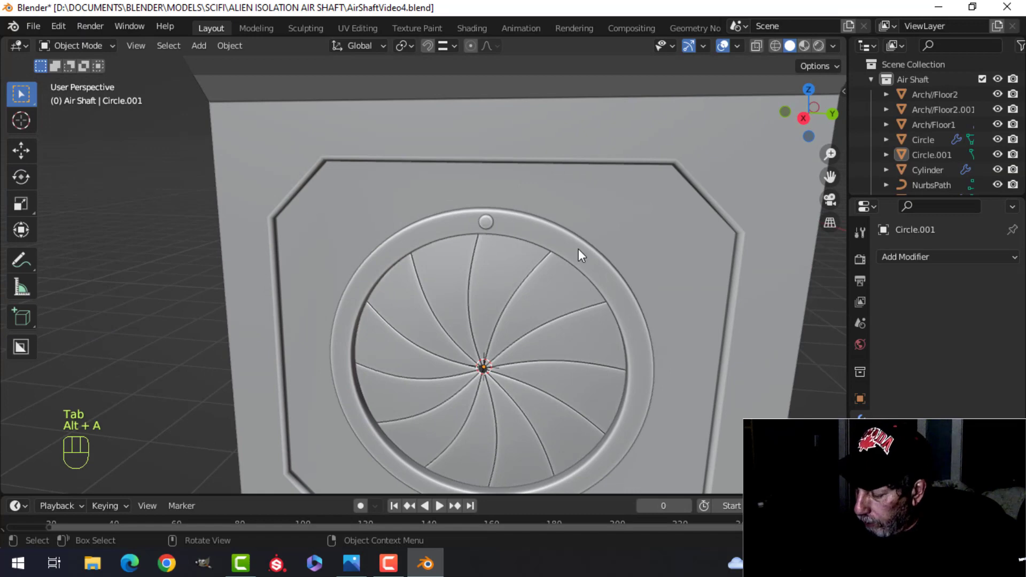
Duplicate the small disc in place and rotate the copy 180° around X to the opposite side of the ring
key("KP_3")
scroll(514, 246, "down", 3)
middle_click_drag(509, 247, 509, 210, "shift")
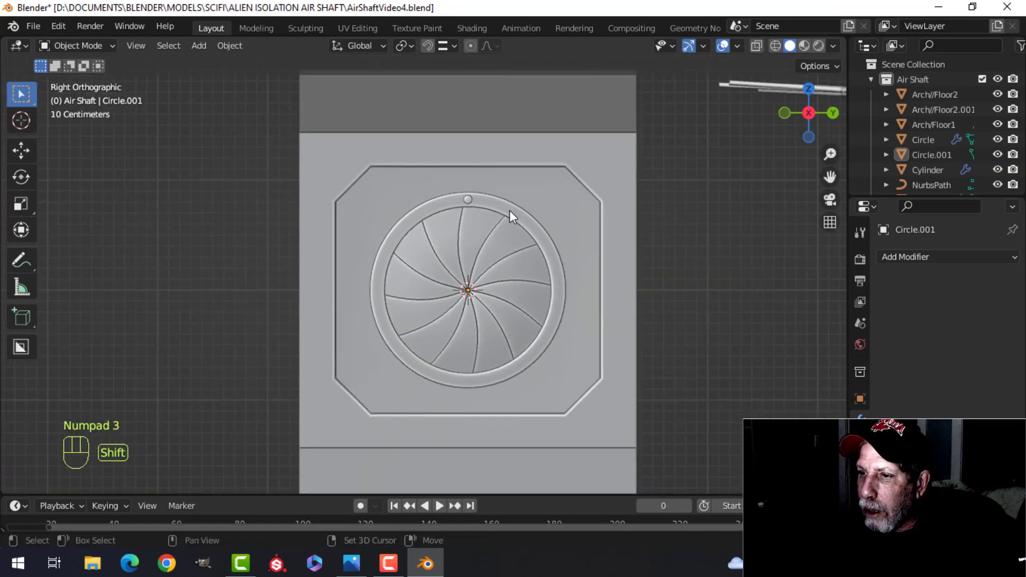
scroll(503, 203, "up", 2)
left_click(488, 163, "shift")
scroll(513, 321, "down", 2)
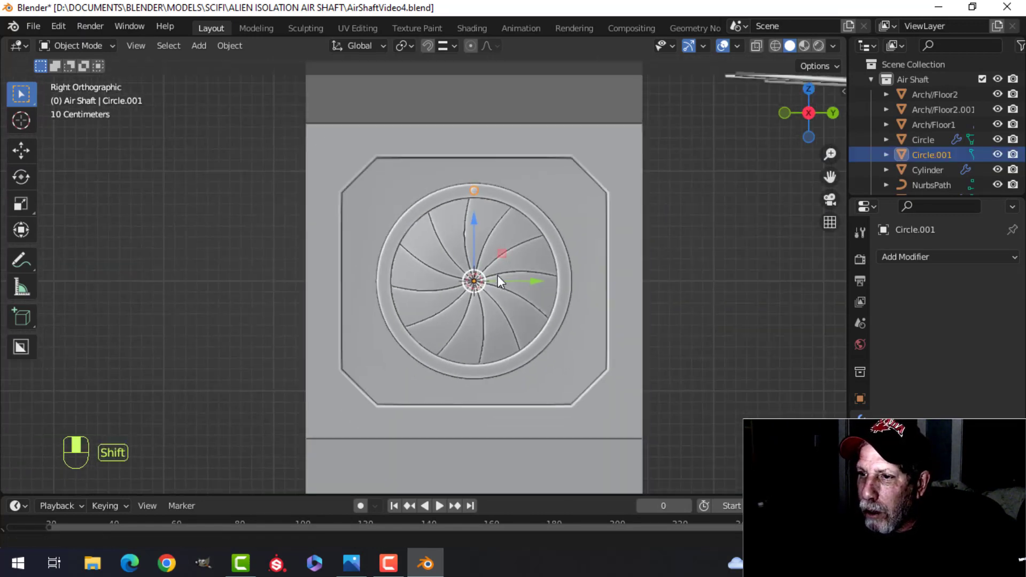
middle_click_drag(498, 276, 511, 255, "shift")
key("shift+d")
right_click(495, 256)
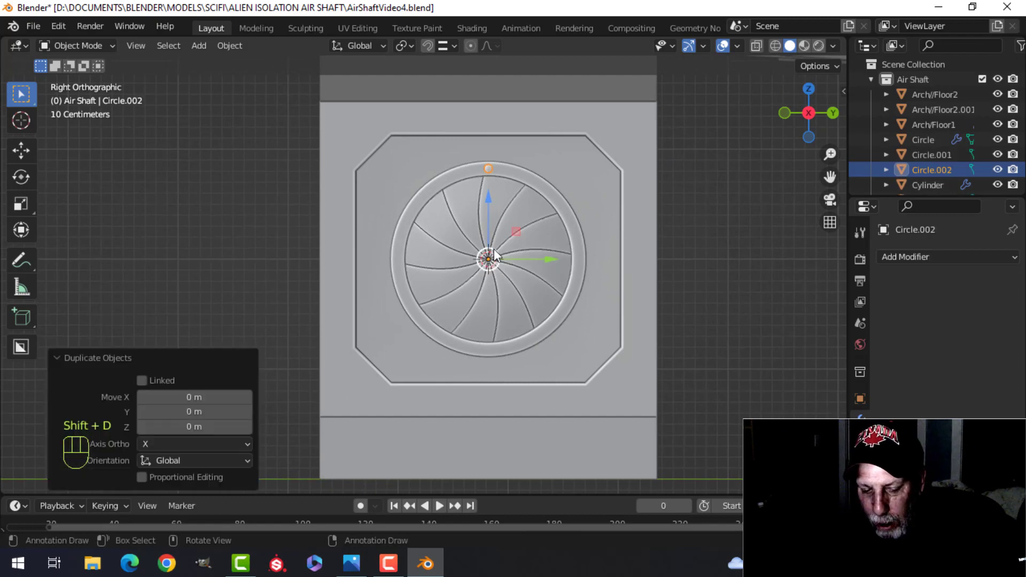
type("rx180")
left_click(496, 256)
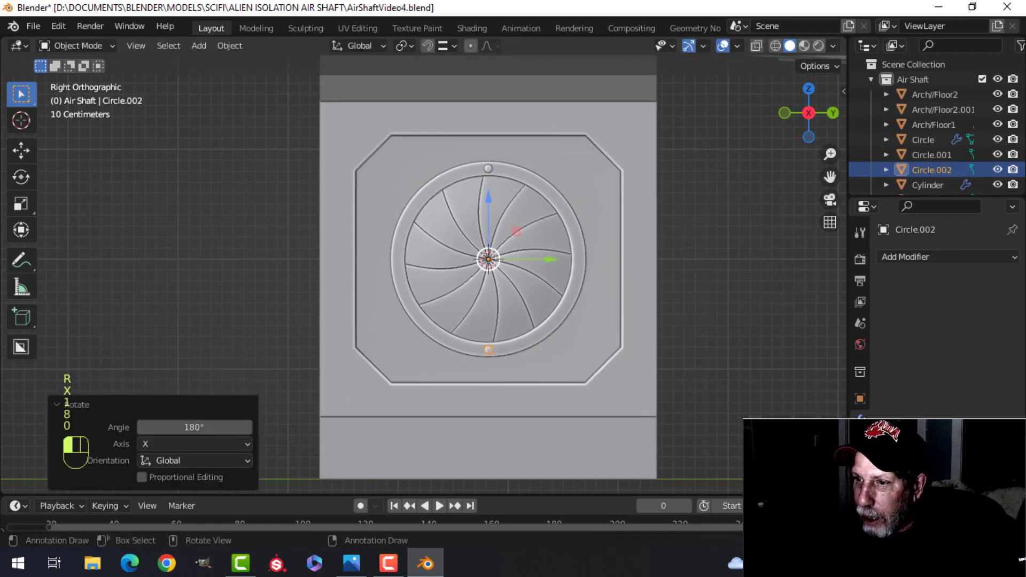
Join the two opposite discs into one object, duplicate it in place and rotate the copy 90° around X
left_click(487, 168, "shift")
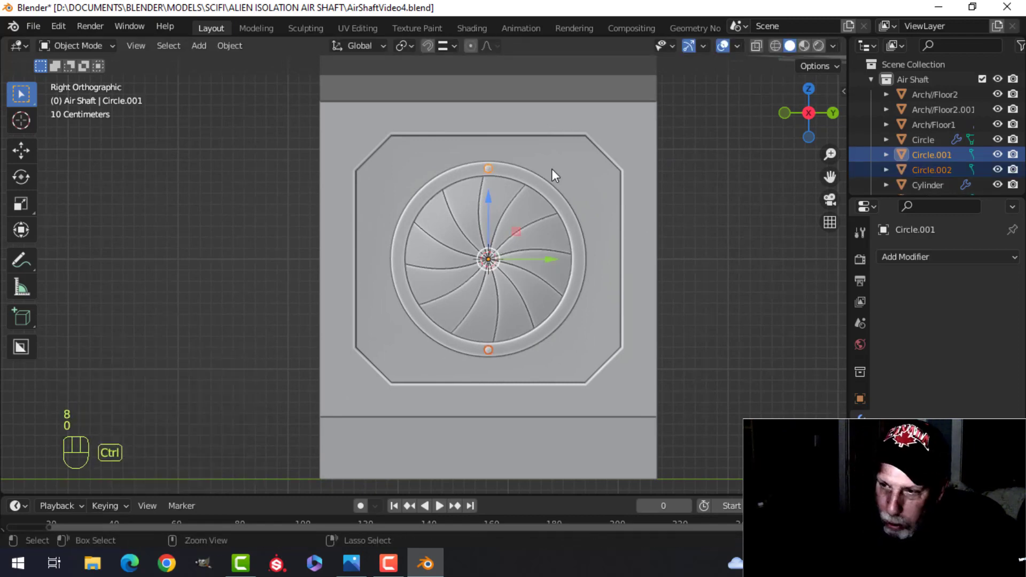
key("shift+d")
right_click(552, 168)
type("r")
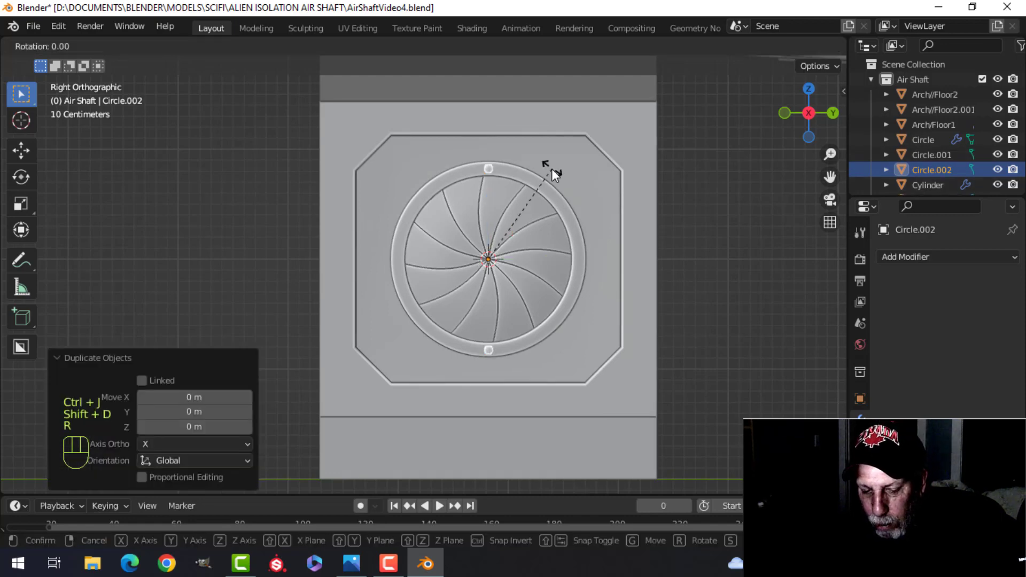
type("x90")
left_click(540, 169)
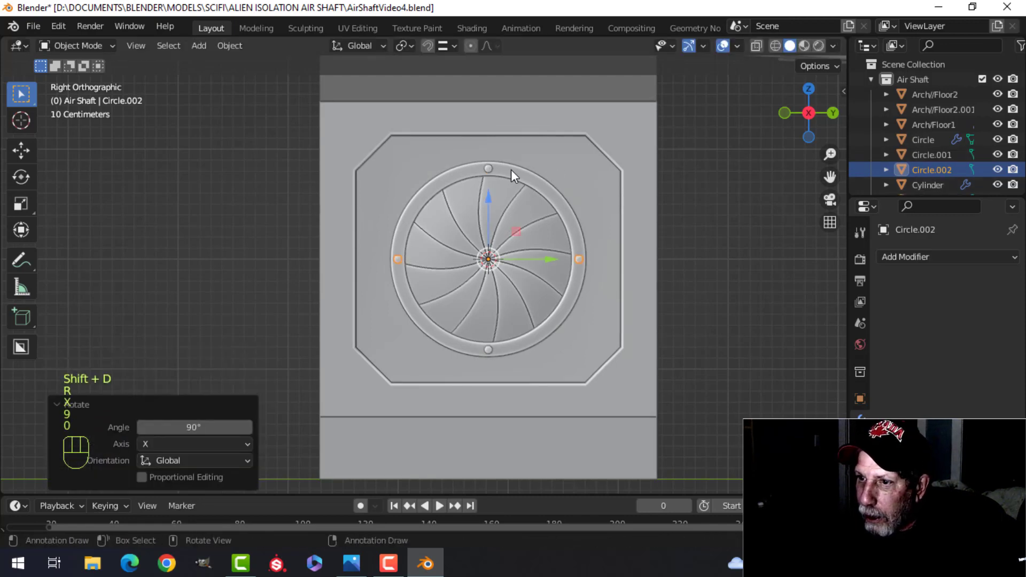
Join the two disc pairs into one object, duplicate it in place and rotate the copy 45° around X
left_click(488, 168, "shift")
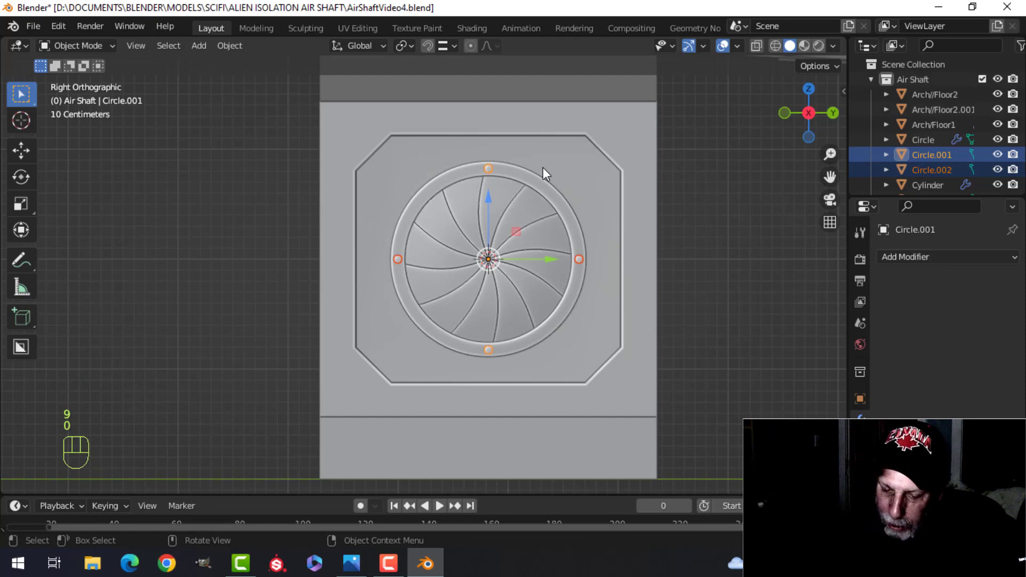
key("ctrl+j")
key("shift+d")
type("r")
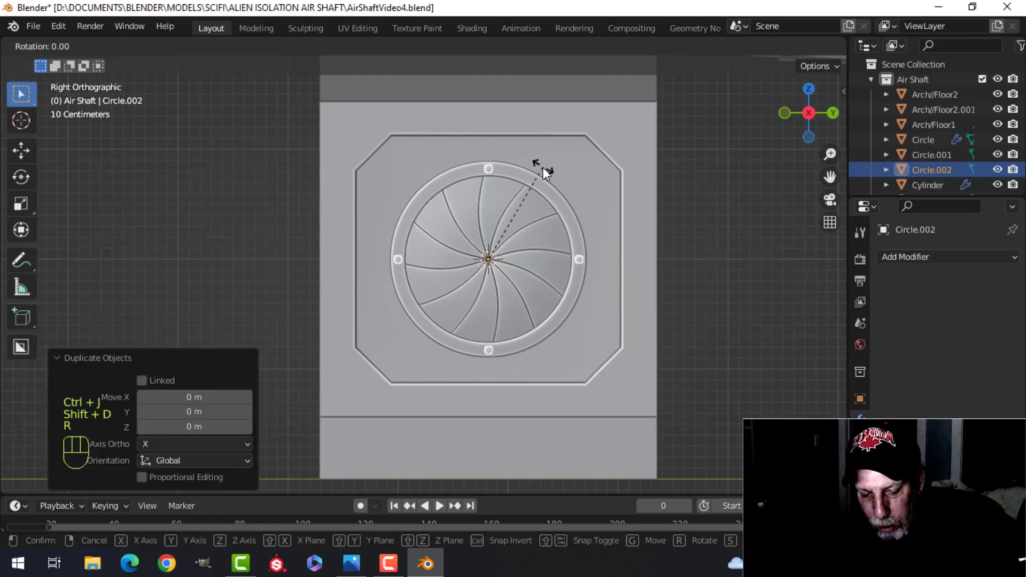
type("x")
type("45")
left_click(543, 168)
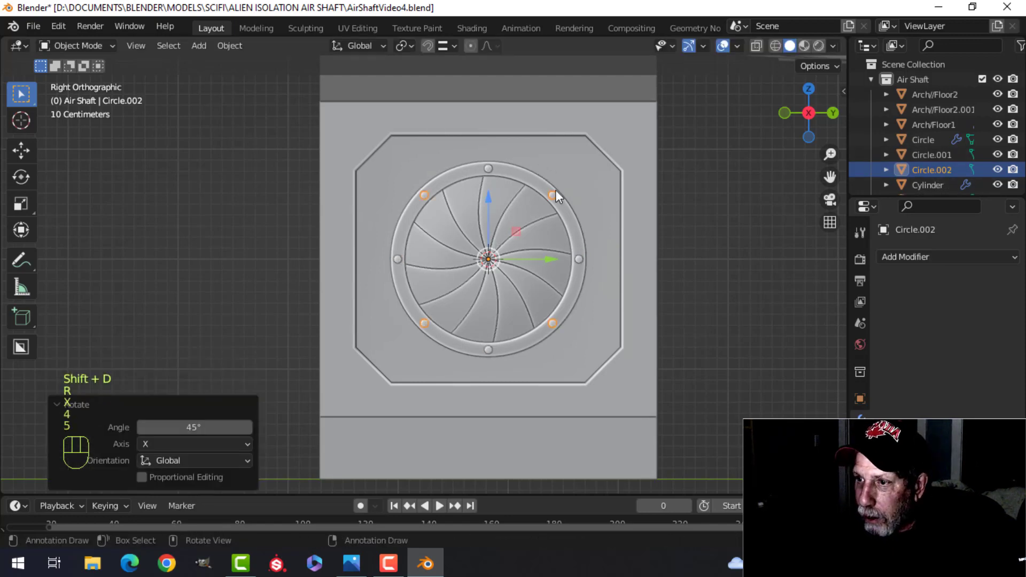
Join both sets of four discs around the ring into a single object and deselect it
left_click(487, 168, "shift")
key("ctrl+j")
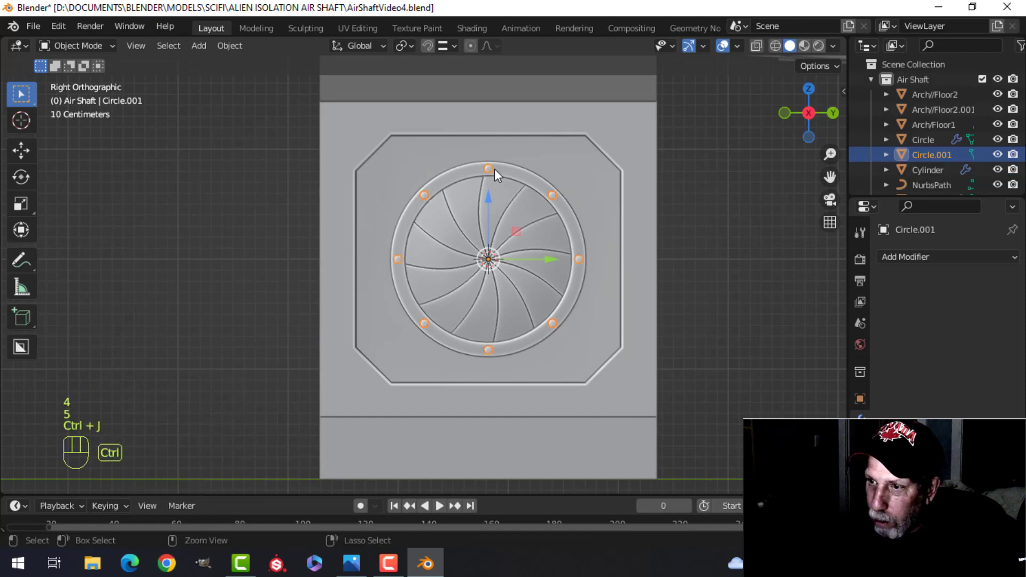
key("alt+a")
Check the wall section's face orientation and inspect the disc-trimmed ring from the front and at an angle
left_click(738, 46)
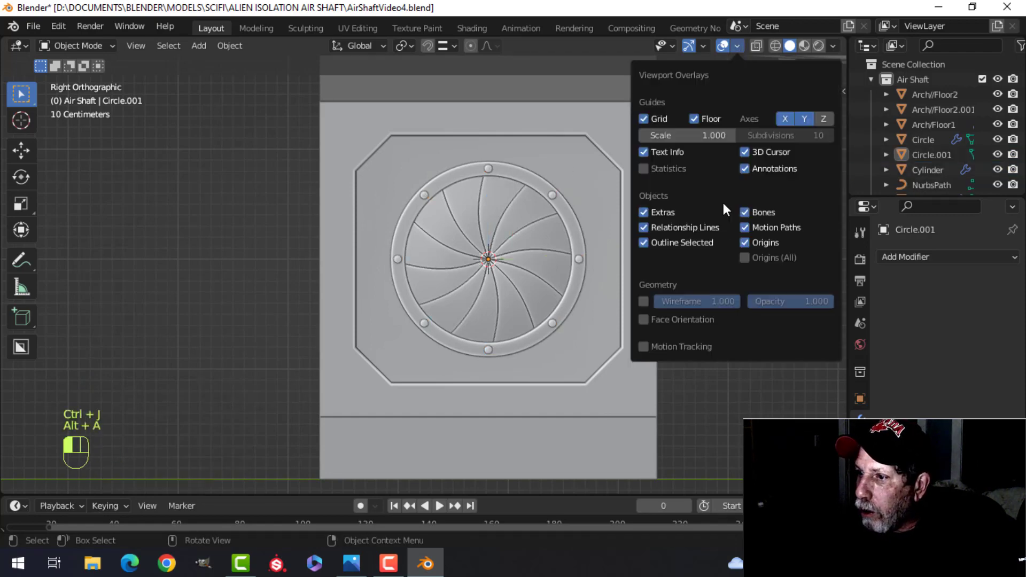
left_click(698, 315)
left_click(698, 315)
scroll(537, 272, "down", 1)
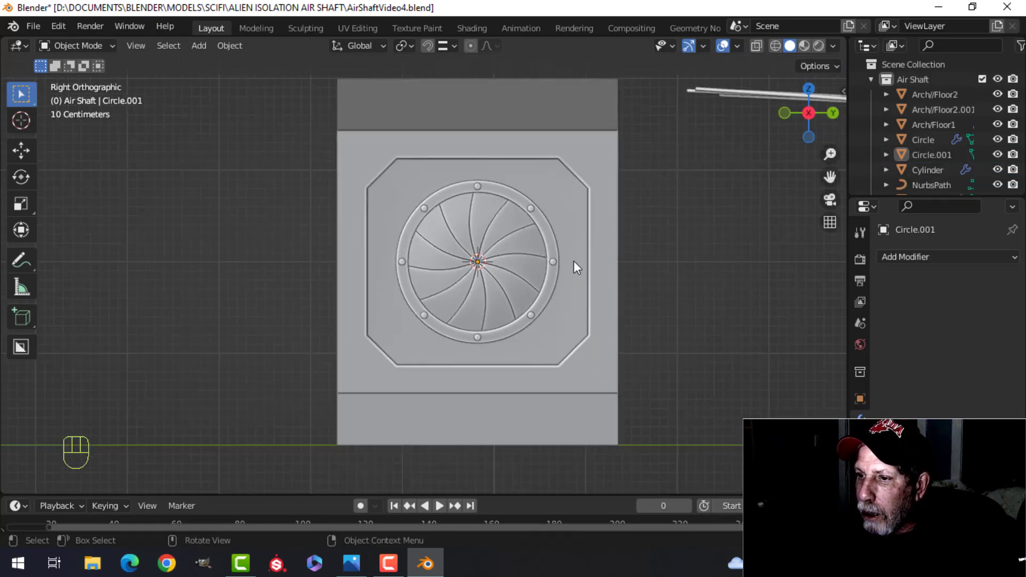
scroll(582, 246, "up", 2)
middle_click_drag(583, 243, 530, 270)
scroll(534, 268, "down", 1)
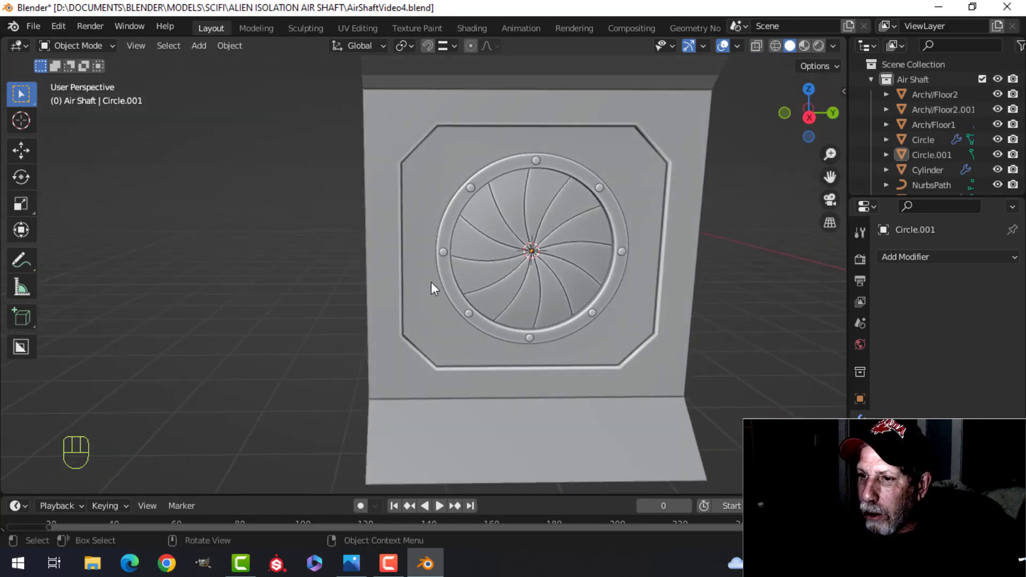
Duplicate the left vertical edge of the chamfered panel border and move the copy about 0.188 m along Y toward the ring
scroll(431, 282, "up", 3)
middle_click_drag(429, 281, 402, 271)
left_click(391, 220)
key("Tab")
key("alt+a")
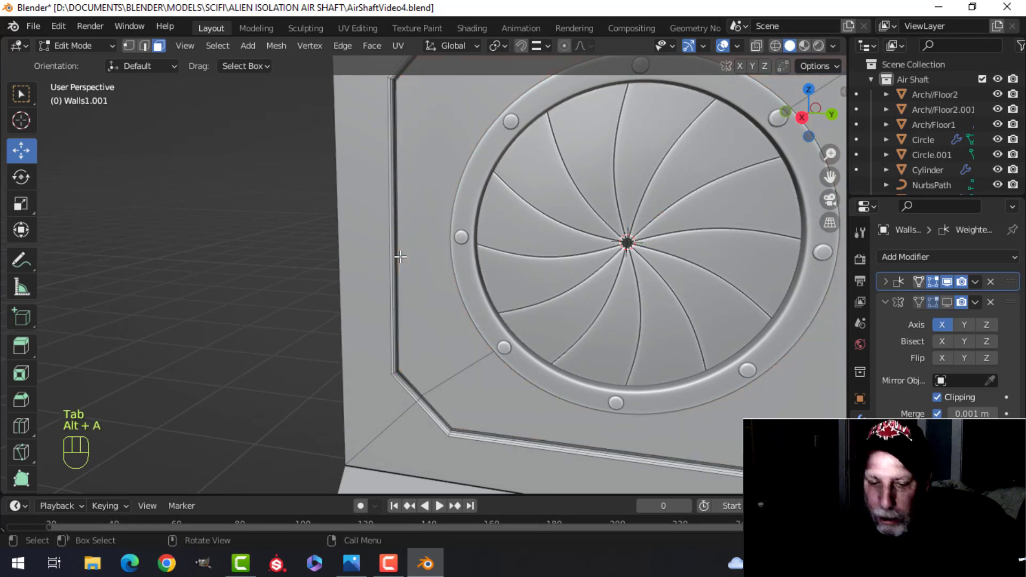
key("2")
scroll(415, 233, "down", 2)
middle_click_drag(437, 250, 448, 252)
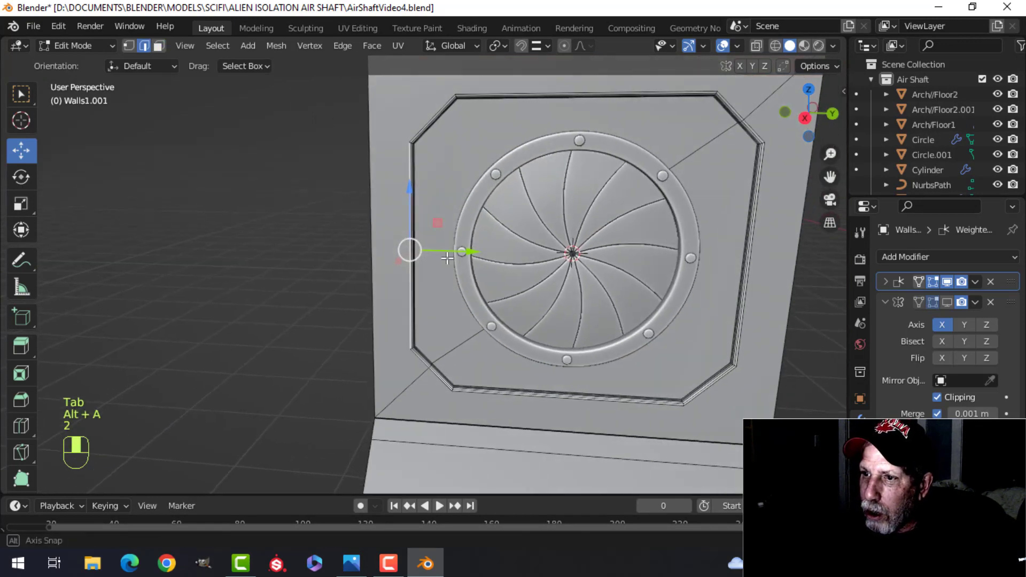
key("shift+d")
left_click(459, 257)
left_click_drag(459, 257, 486, 251)
Scale the duplicated edge to about 0.671 and move it about 0.113 m along X, out from the panel
key("s")
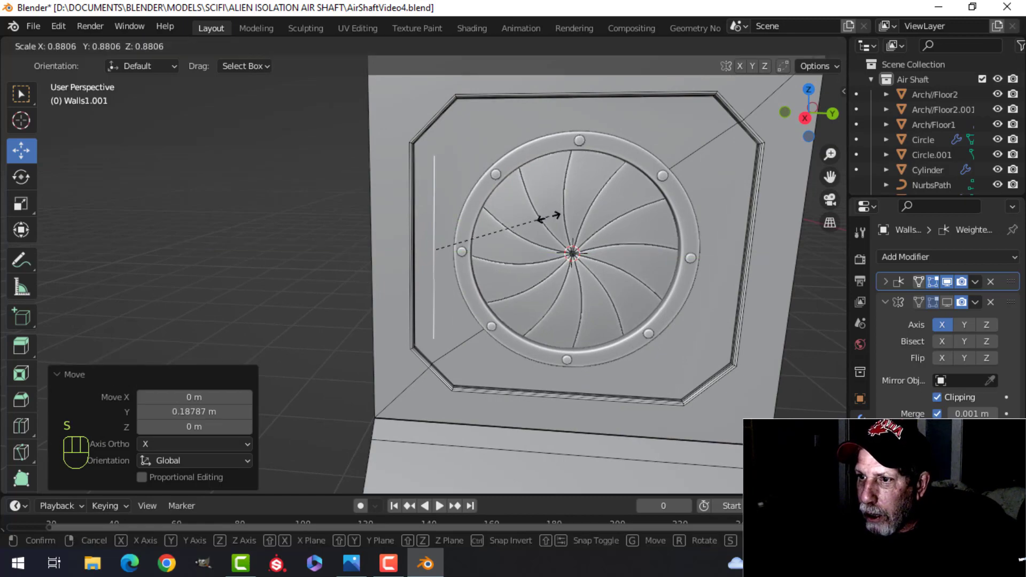
left_click(521, 229)
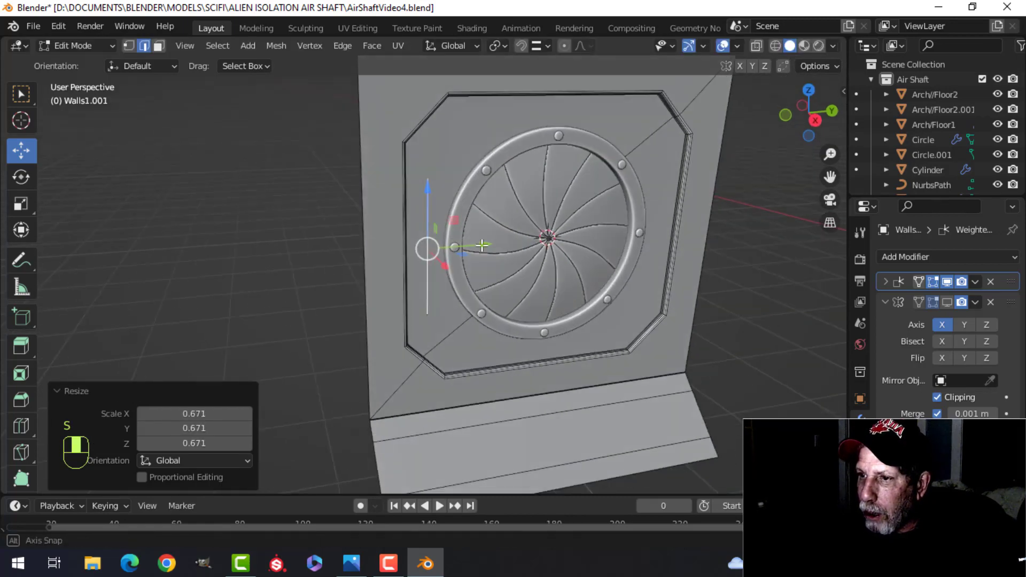
middle_click_drag(521, 235, 467, 260)
left_click_drag(468, 261, 486, 263)
middle_click_drag(486, 263, 522, 247)
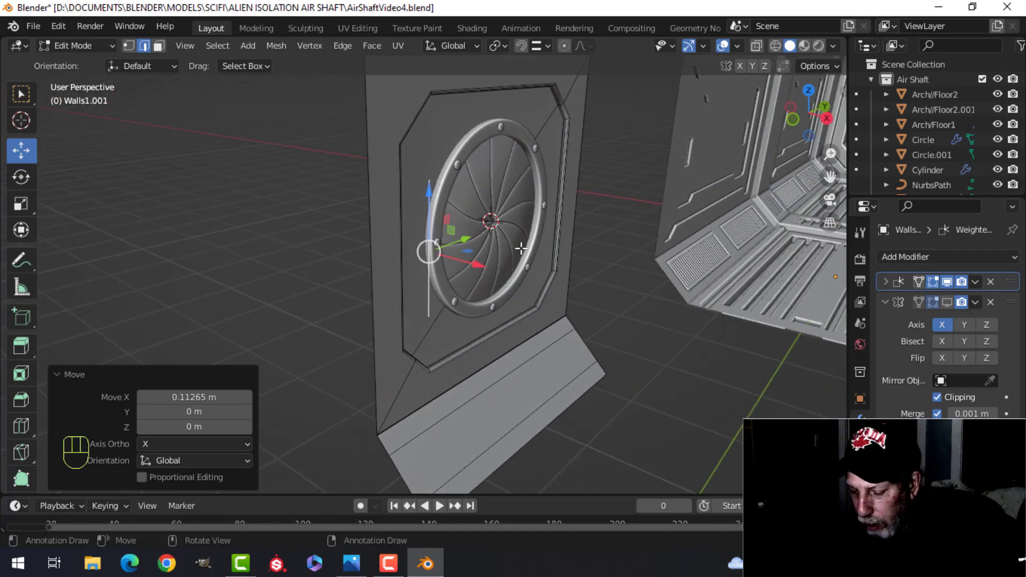
Separate the offset vertical edge from the wall into its own object and select all its geometry for editing
key("p")
left_click(522, 248)
key("Tab")
left_click(433, 221)
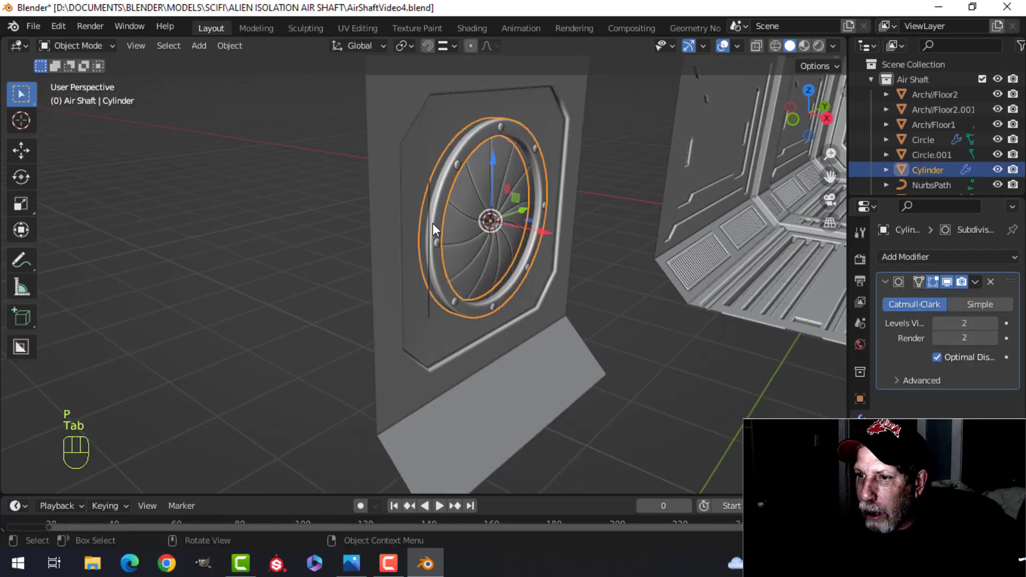
left_click(493, 236)
key("Tab")
key("Tab")
left_click(437, 191)
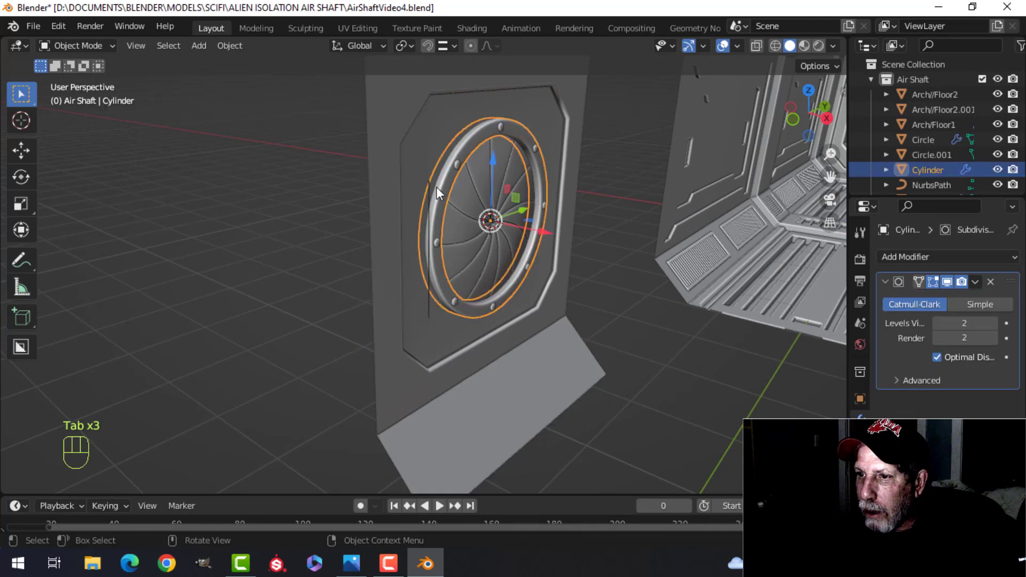
key("Tab")
key("Tab")
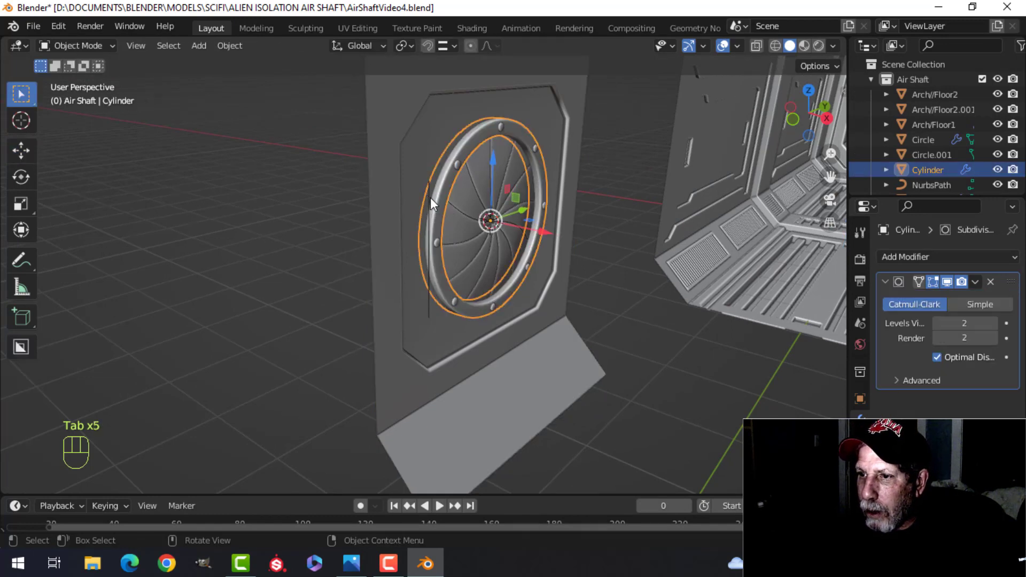
left_click(431, 197)
key("Tab")
key("a")
Extrude the vertical edge about 0.266 m back along X toward the wall and delete the rear edge and face, leaving a bracket outline
middle_click_drag(473, 205, 504, 264)
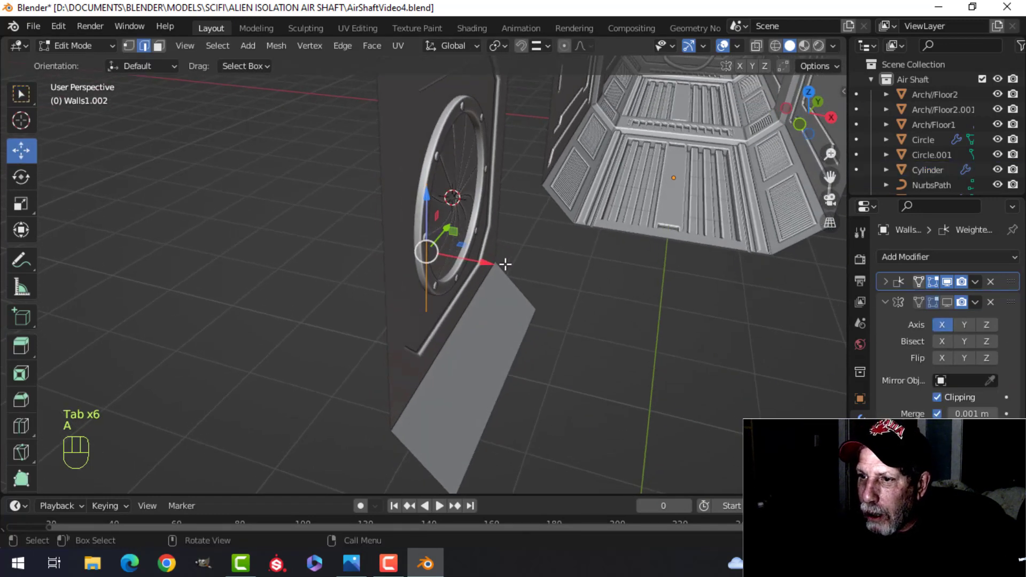
key("e")
left_click(457, 256)
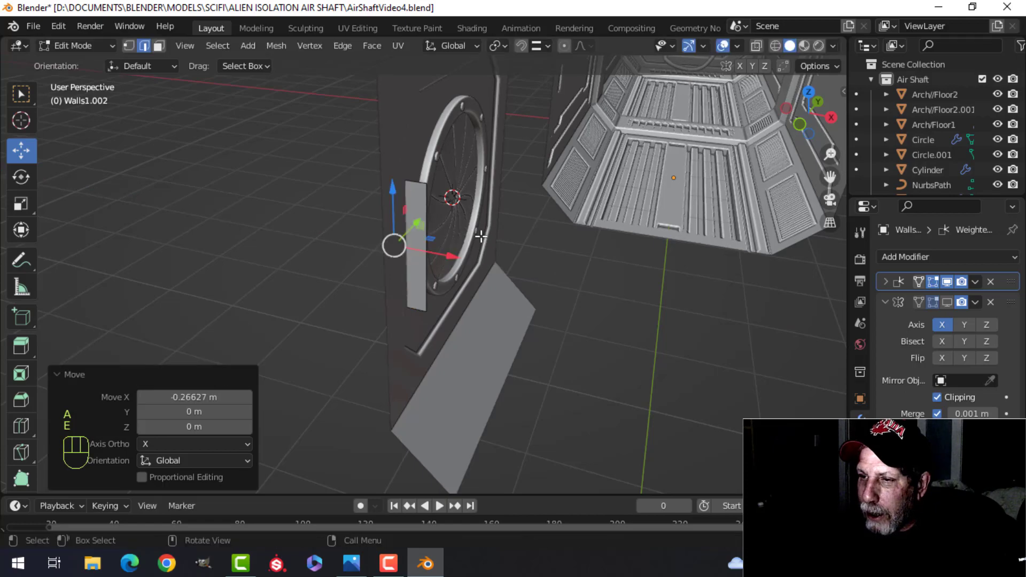
key("x")
left_click(467, 217)
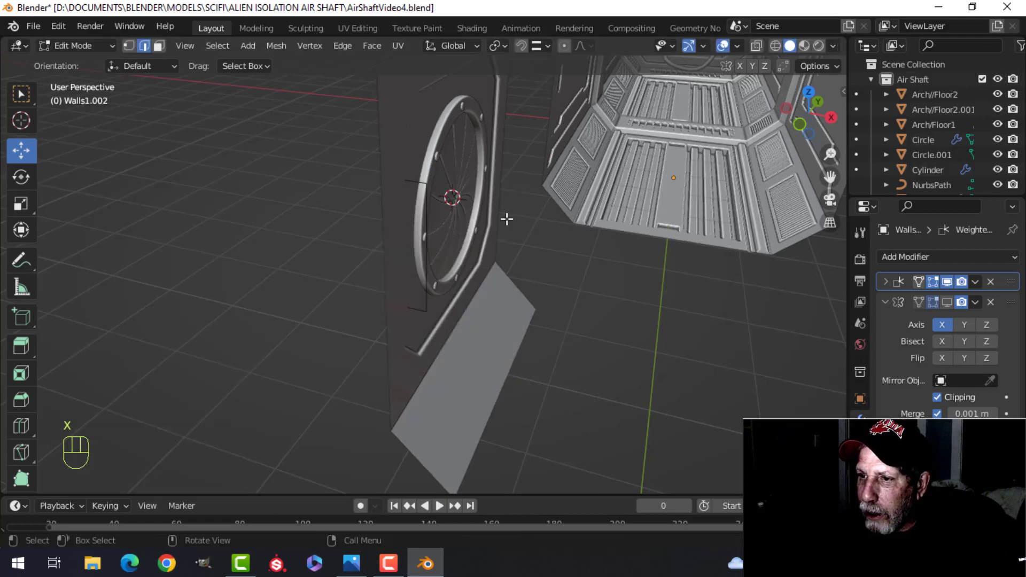
Round the bracket outline's corners with a two-segment vertex bevel about 0.064 m wide
middle_click_drag(507, 218, 482, 186)
key("a")
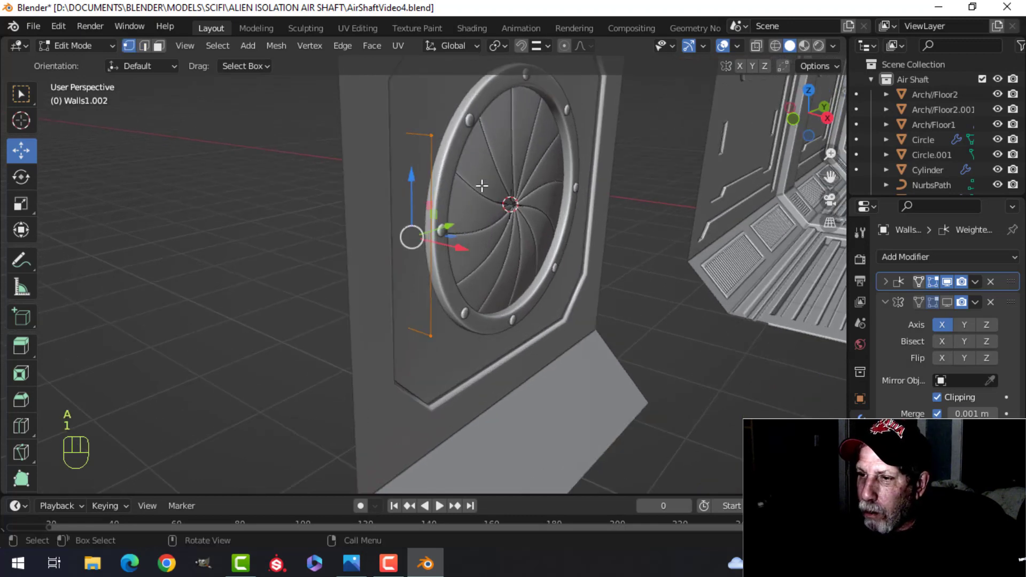
middle_click_drag(501, 296, 531, 331, "shift")
key("ctrl+shift+b")
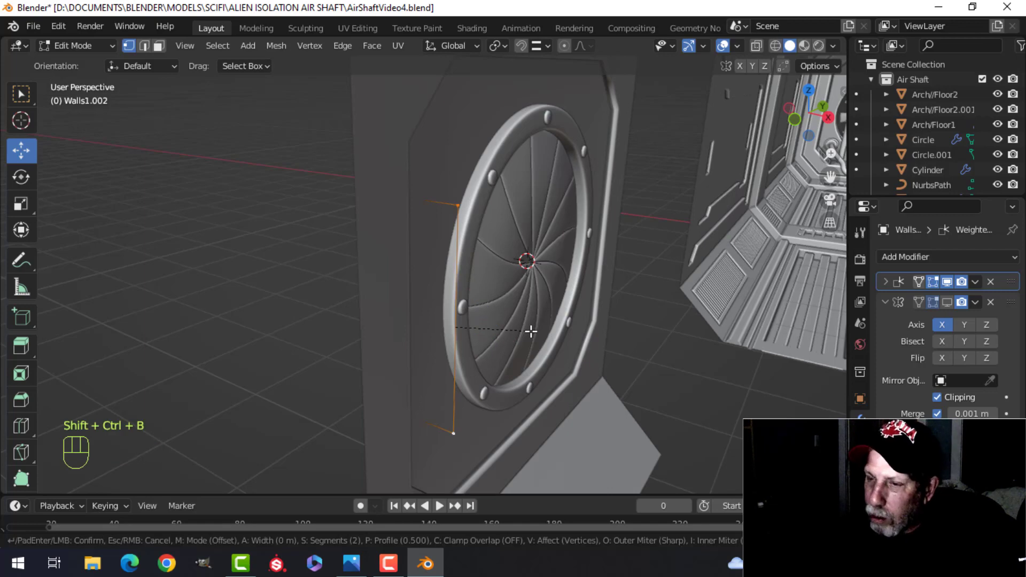
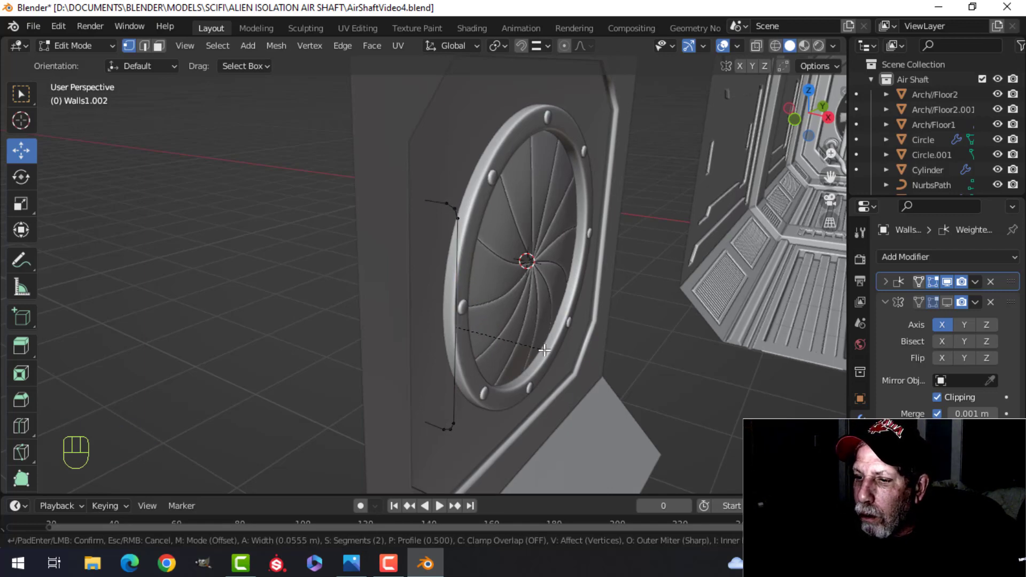
left_click(546, 352)
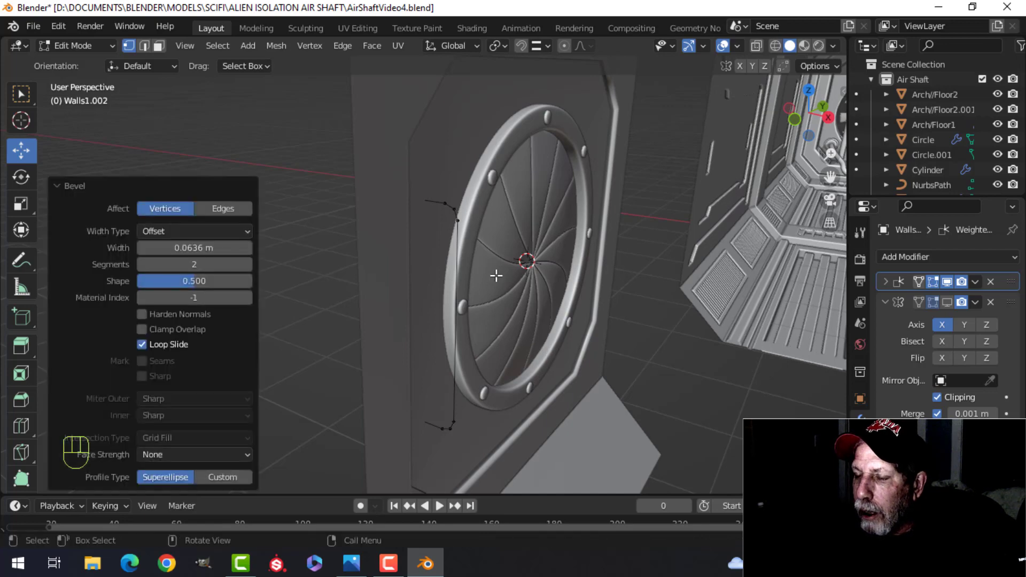
Convert the rounded bracket outline from a mesh to a curve
key("Tab")
middle_click_drag(517, 274, 430, 250)
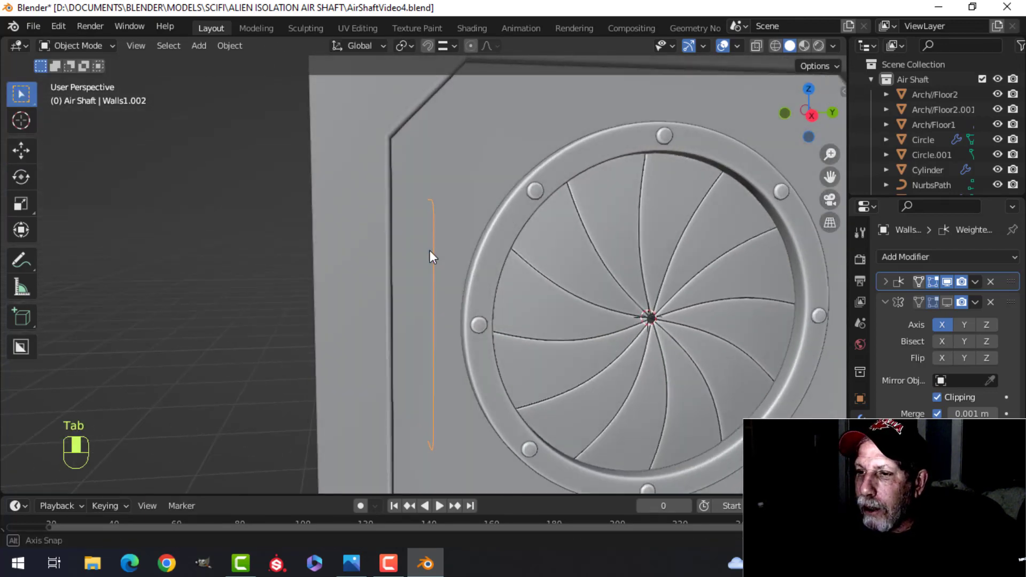
right_click(431, 221)
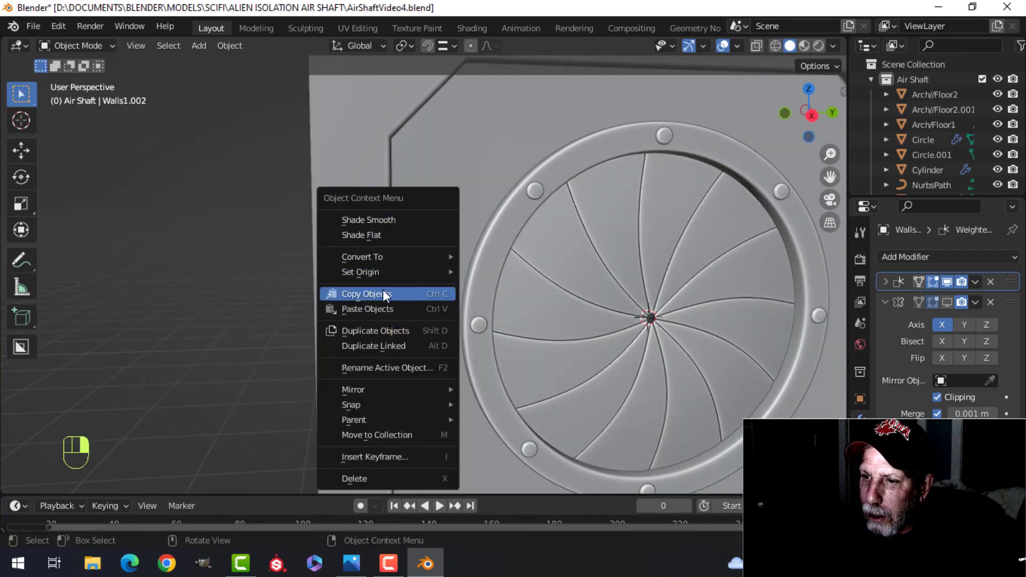
mouse_move(381, 256)
left_click(491, 256)
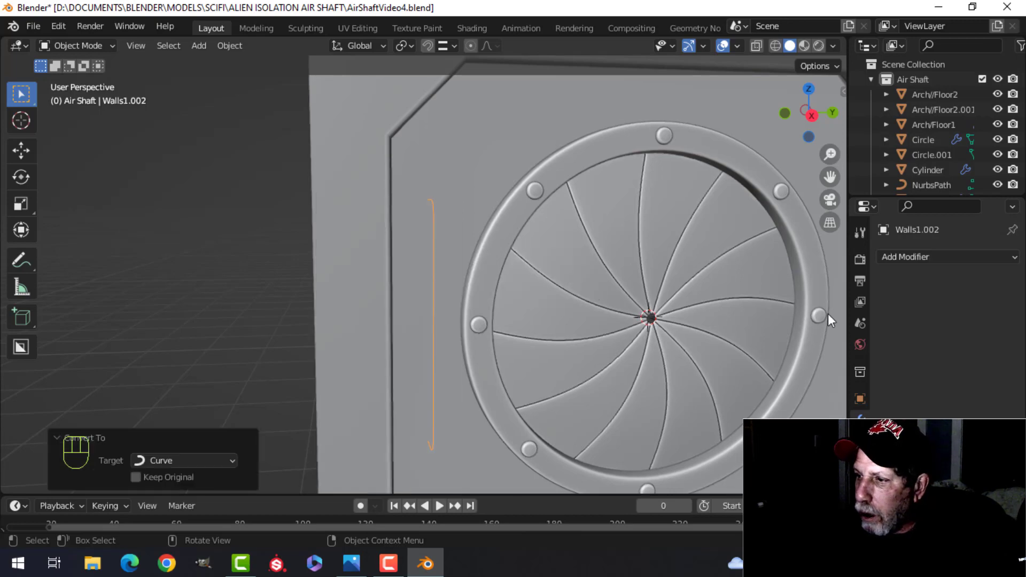
Give the bracket curve a round bevel depth of about 0.038 m and shade the resulting handle smooth
left_click(860, 484)
scroll(947, 320, "down", 5)
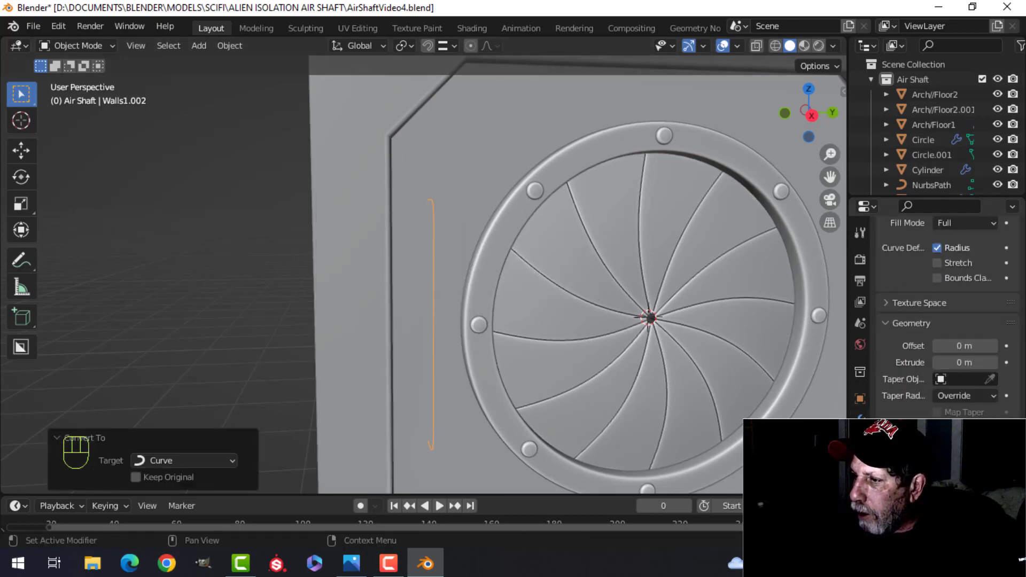
scroll(947, 321, "down", 3)
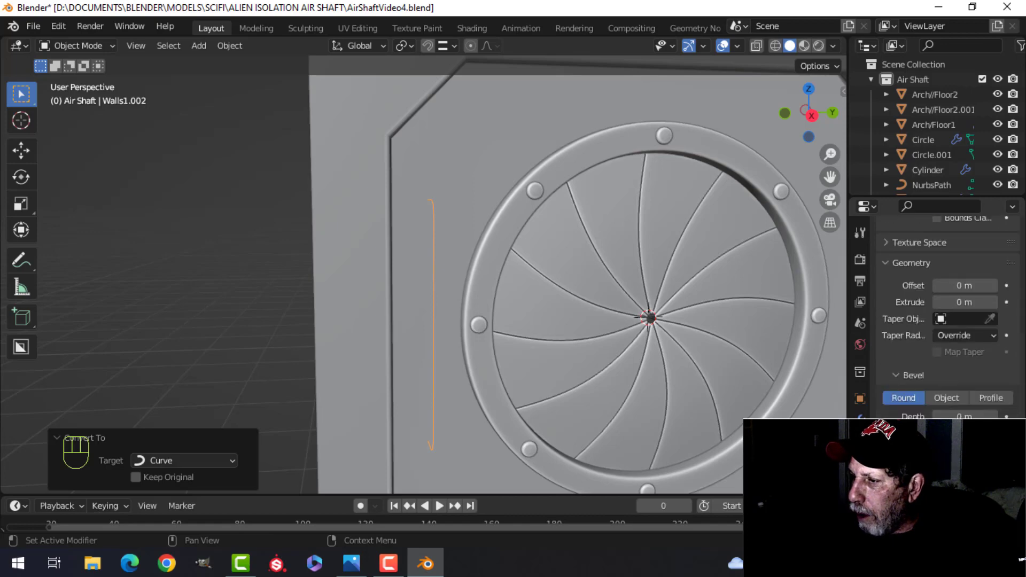
left_click_drag(964, 416, 986, 417, "shift")
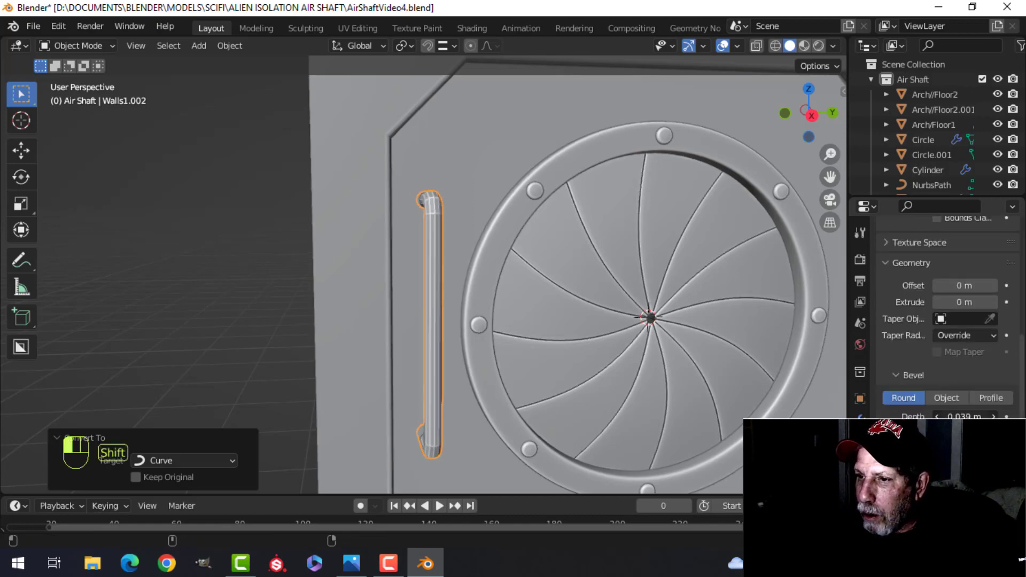
right_click(436, 220)
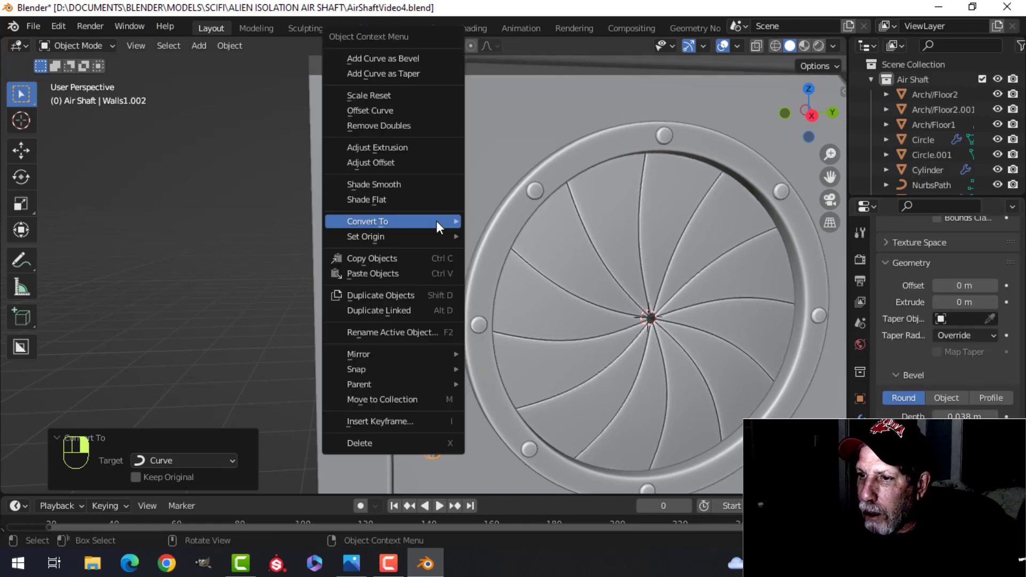
left_click(403, 185)
scroll(399, 241, "down", 3)
key("alt+a")
Duplicate the handle curve's long vertical segment in place and separate the copy into its own object
middle_click_drag(395, 272, 429, 294)
scroll(366, 276, "down", 4)
scroll(402, 302, "up", 3)
left_click(399, 237)
key("Tab")
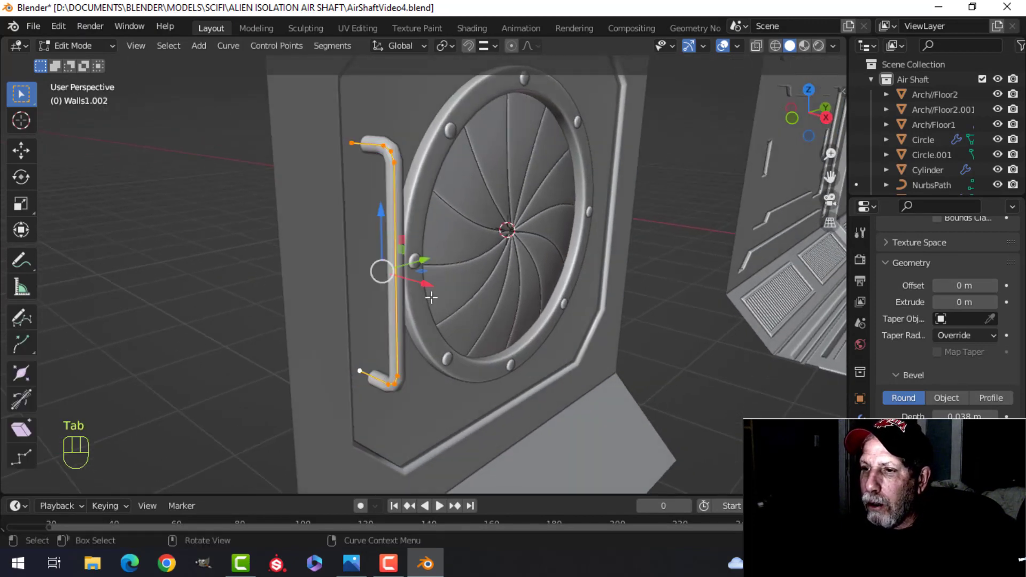
key("alt+a")
left_click(403, 374, "shift")
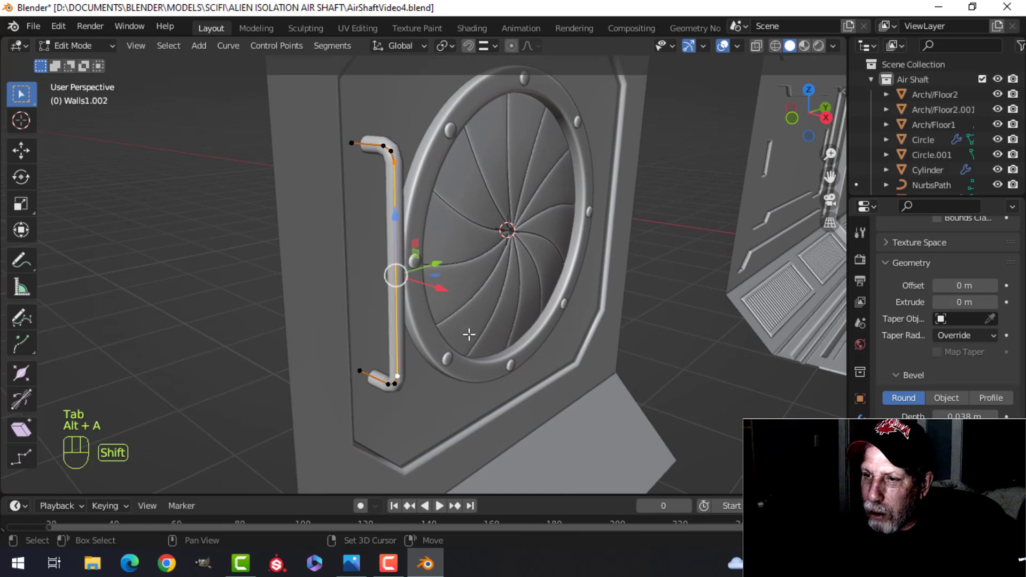
middle_click_drag(466, 333, 476, 346, "shift")
key("shift+d")
right_click(475, 344)
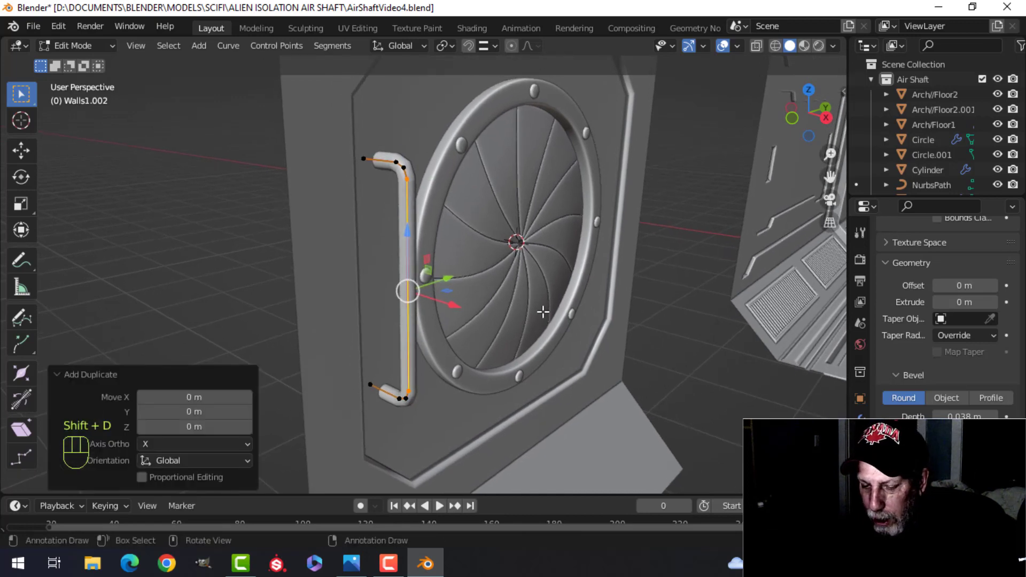
key("p")
left_click(529, 311)
key("Tab")
Scale the separated vertical segment's points to about 0.455 so it forms a short grip in the handle's middle
left_click(405, 213)
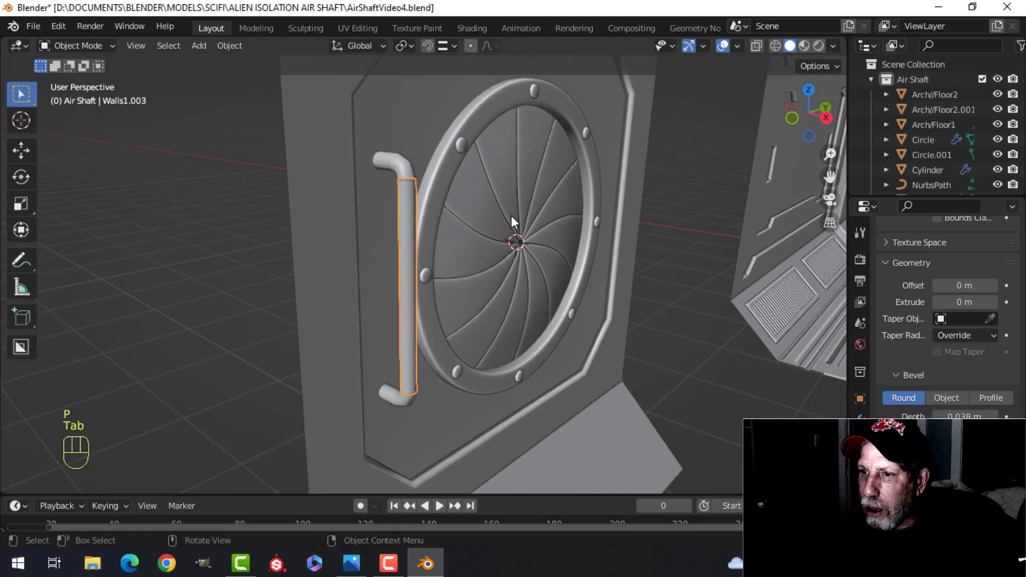
key("Tab")
key("a")
key("s")
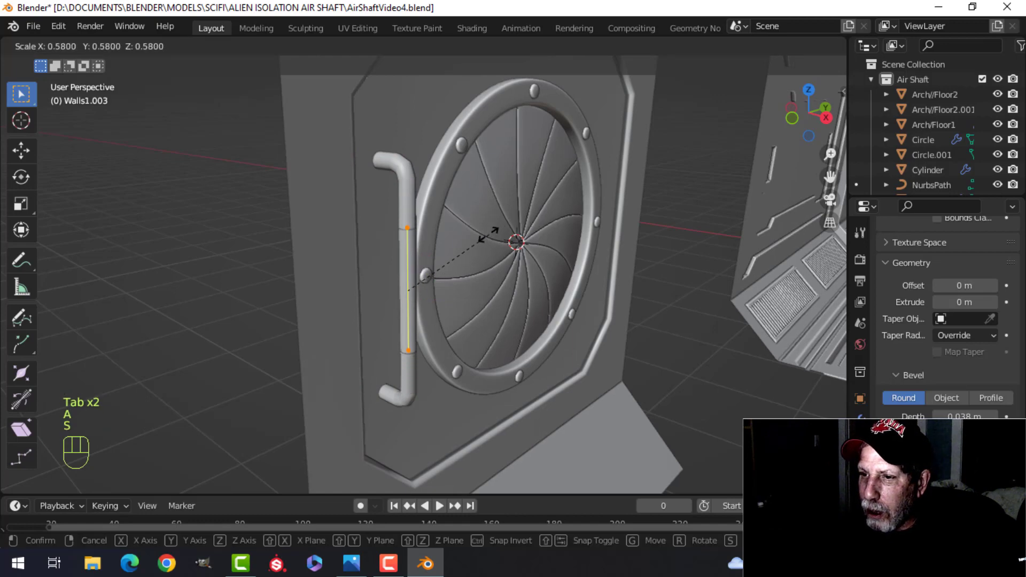
left_click(467, 244)
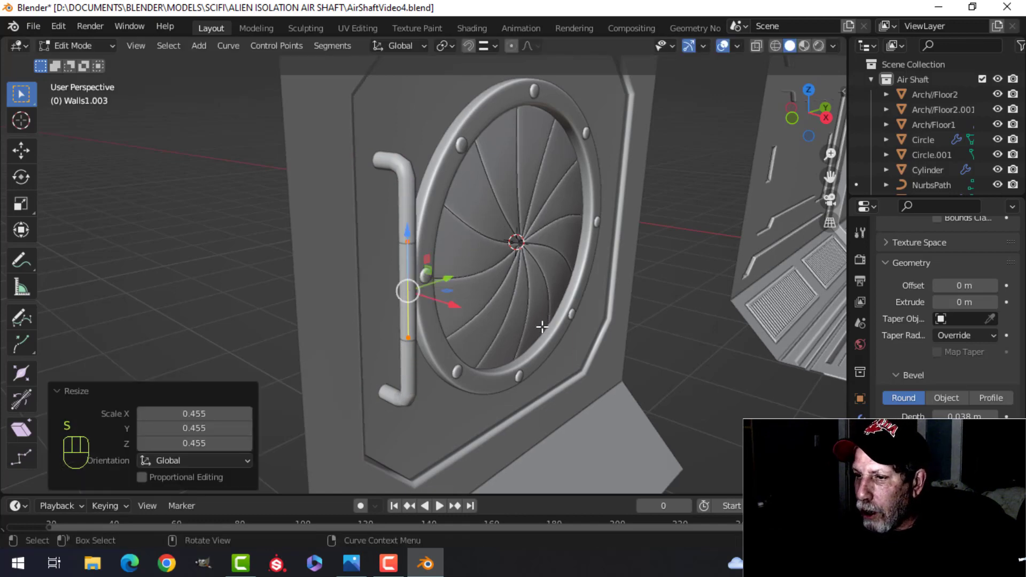
Lengthen the grip by scaling its points to about 1.249 and set its bevel depth to about 0.055 m
middle_click_drag(542, 327, 519, 304)
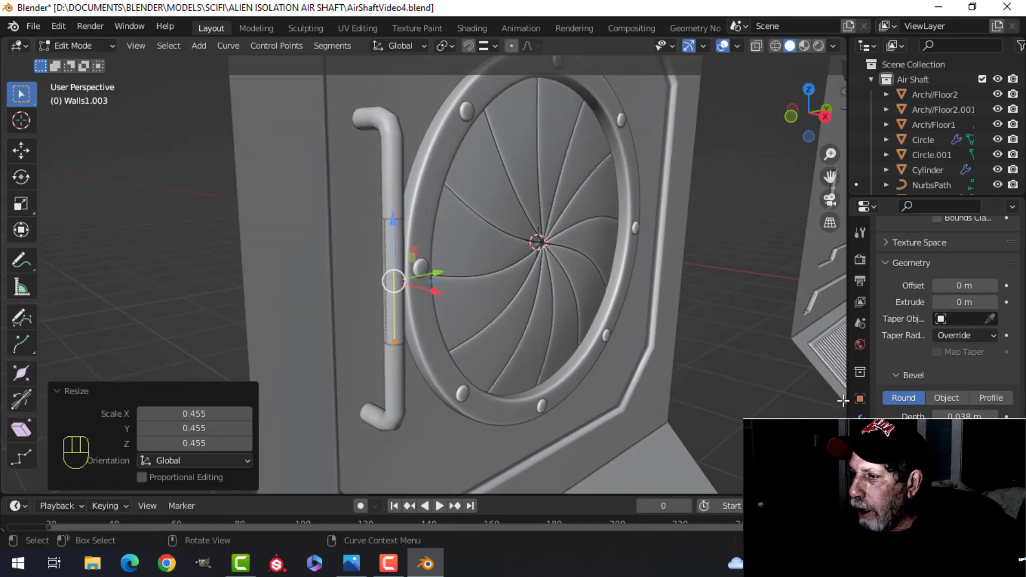
key("s")
left_click(569, 287)
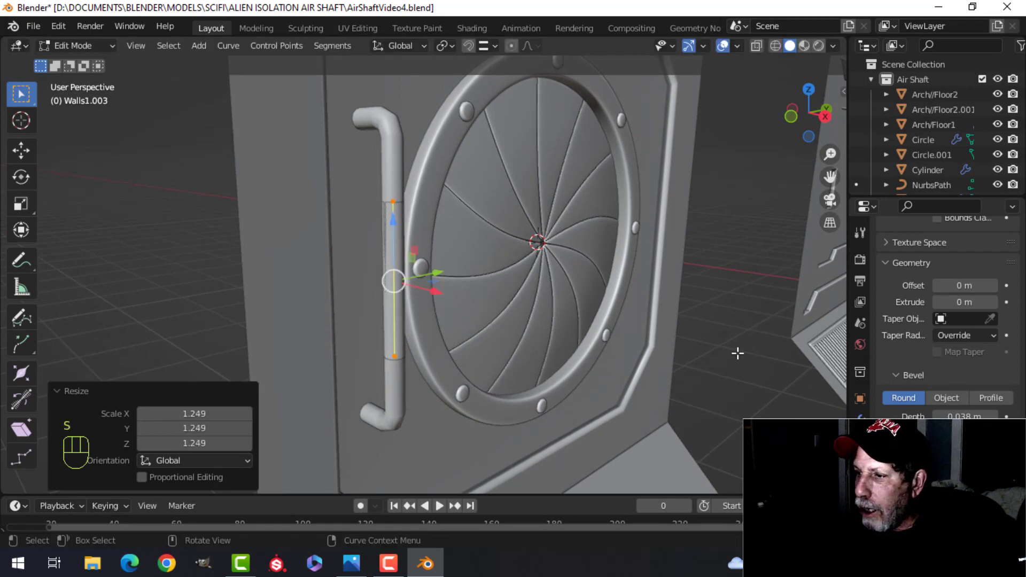
left_click_drag(971, 416, 991, 417, "shift")
mouse_move(531, 242)
middle_mouse_down()
mouse_move(527, 266)
mouse_move(532, 247)
middle_mouse_up()
scroll(527, 266, "up", 4)
key("Tab")
scroll(533, 246, "down", 6)
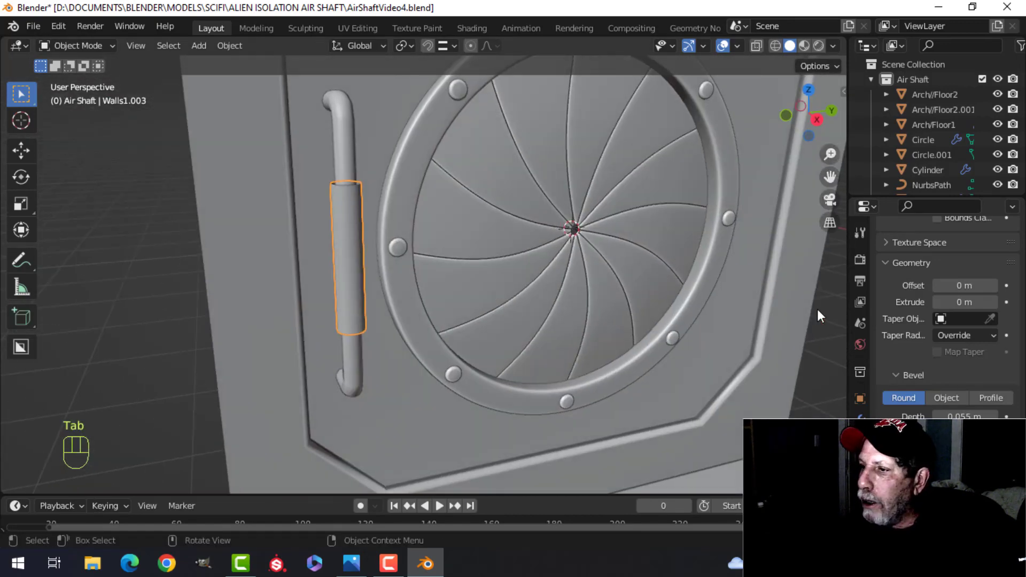
Set the grip curve's preview resolution to 3 and convert the curve to a mesh
scroll(952, 305, "up", 10)
left_click(957, 322)
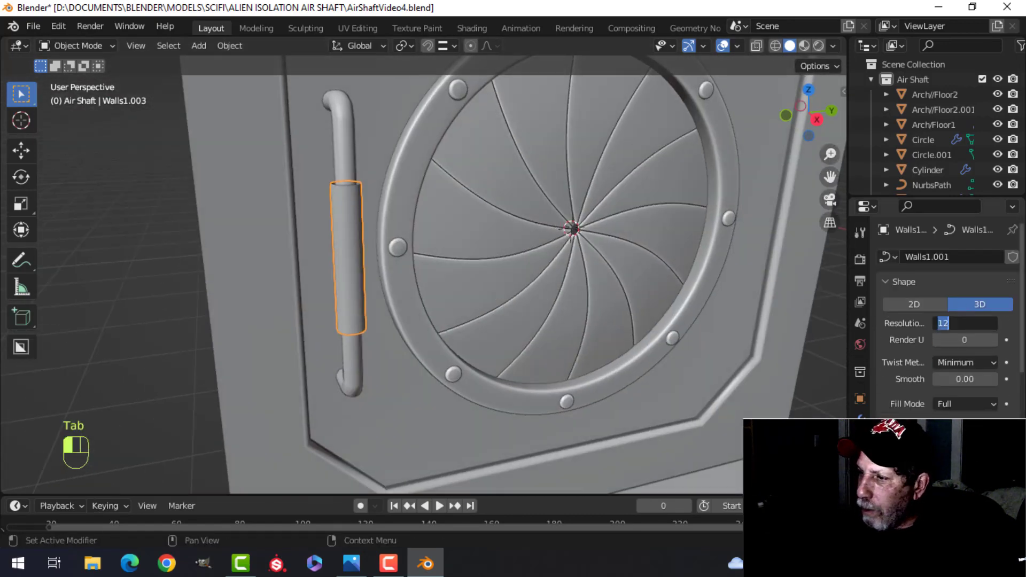
type("3")
key("Return")
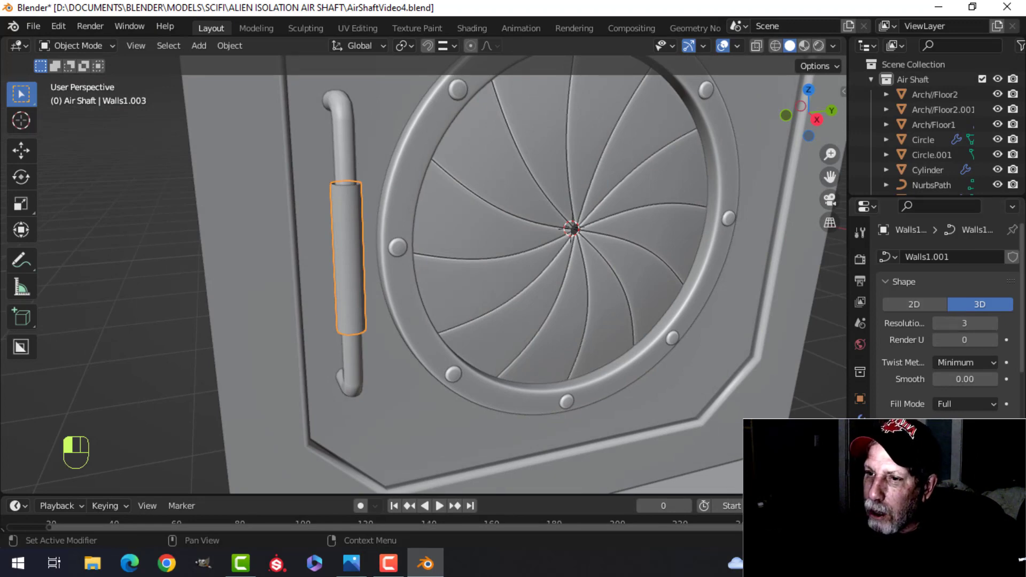
right_click(338, 220)
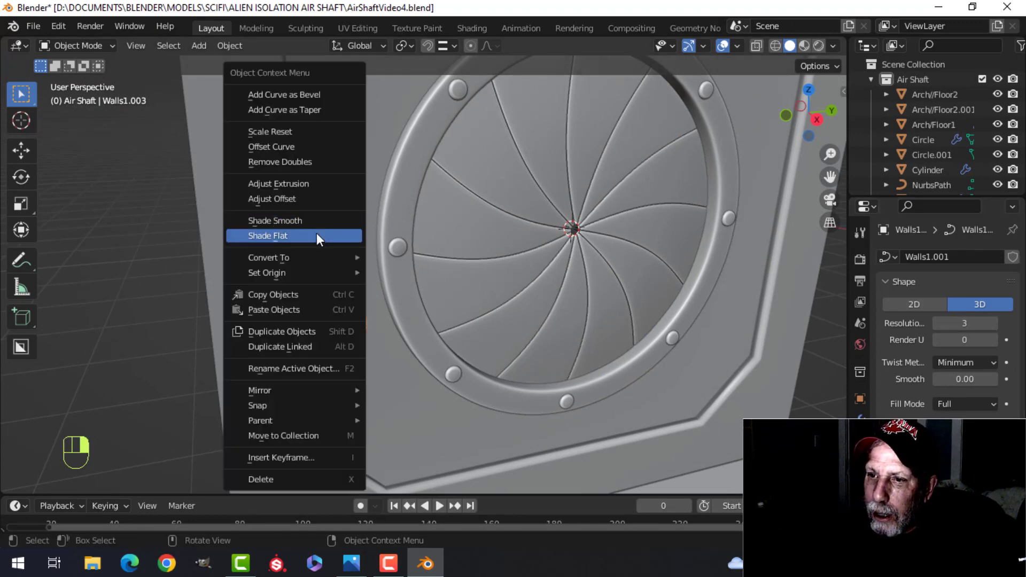
mouse_move(305, 258)
left_click(398, 273)
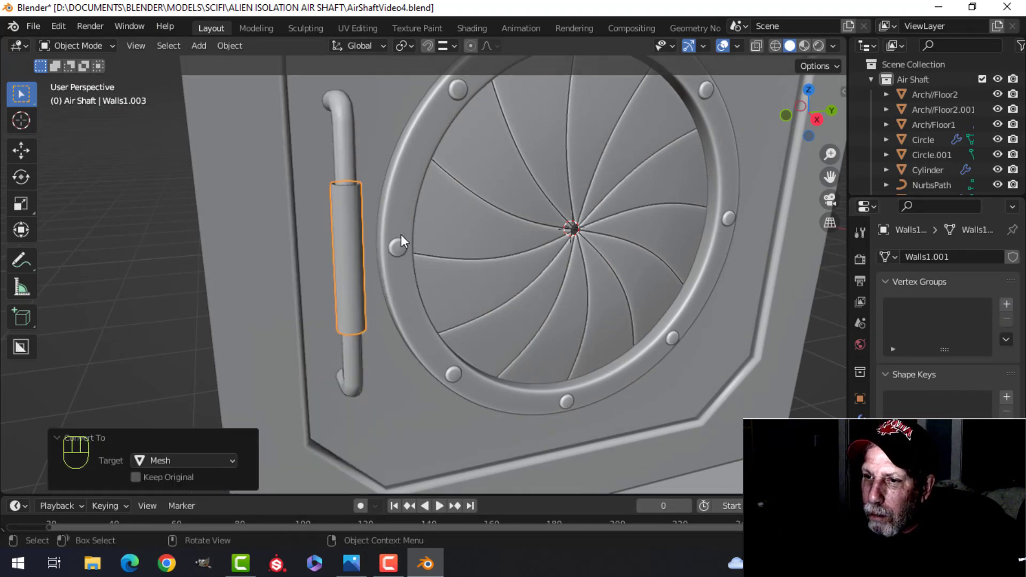
Fill both open ends of the grip and bevel their edge loops about 0.01 m with one segment
key("Tab")
scroll(439, 246, "up", 3)
key("alt+a")
key("2")
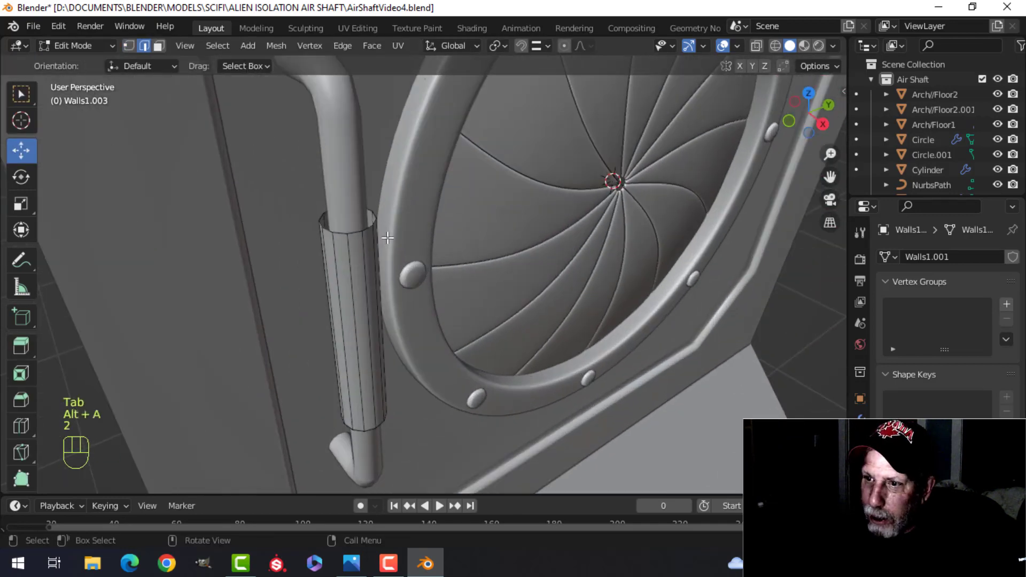
left_click(369, 241, "alt+shift")
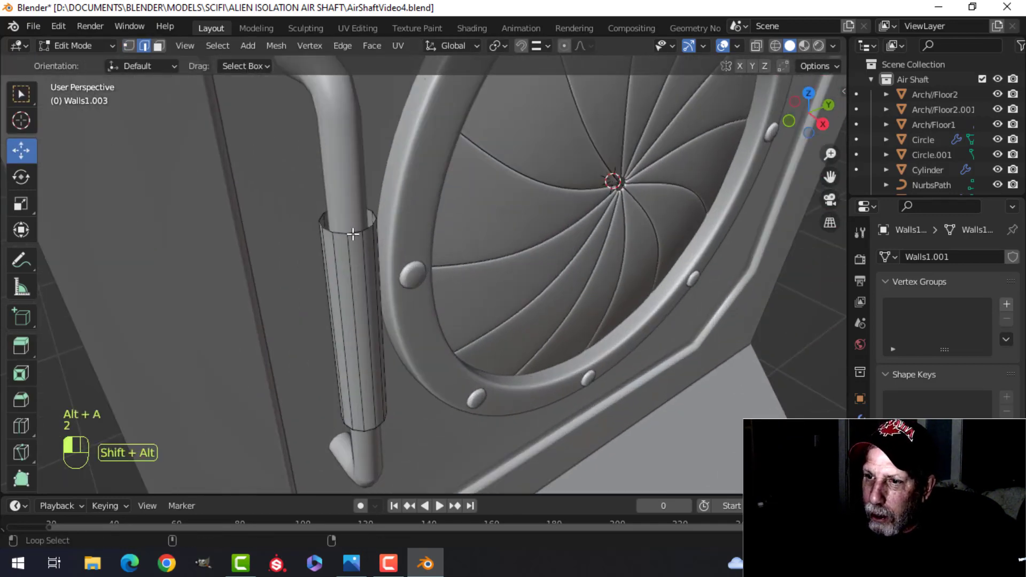
middle_click_drag(442, 374, 451, 263)
key("f")
left_click(351, 232, "alt+shift")
key("f")
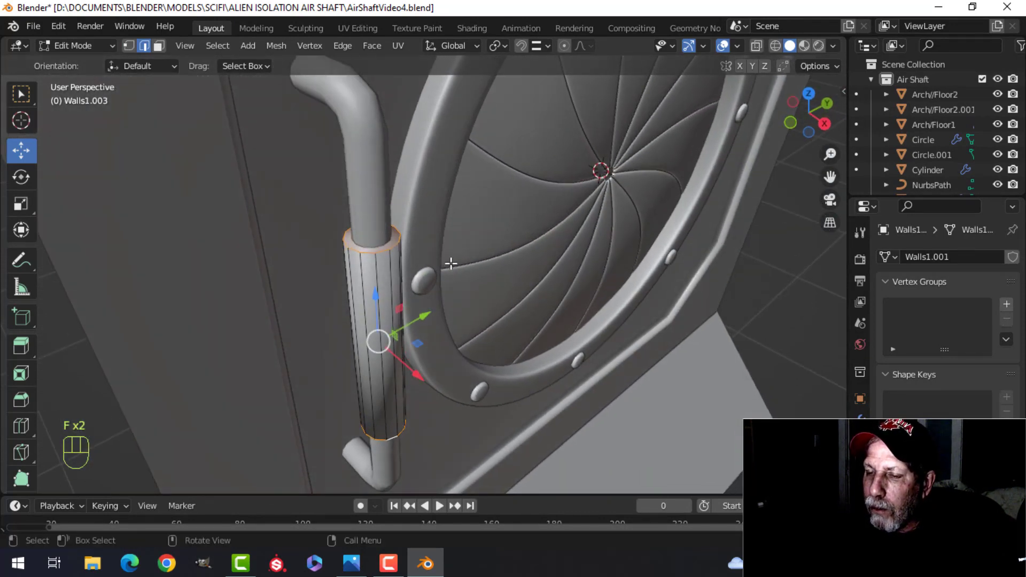
key("ctrl+b")
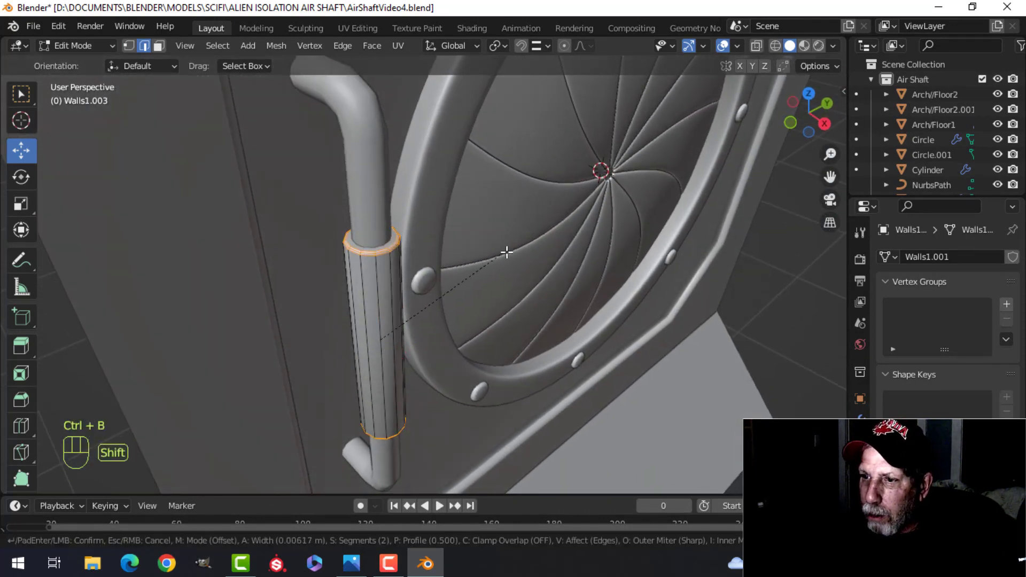
scroll(524, 247, "down", 1)
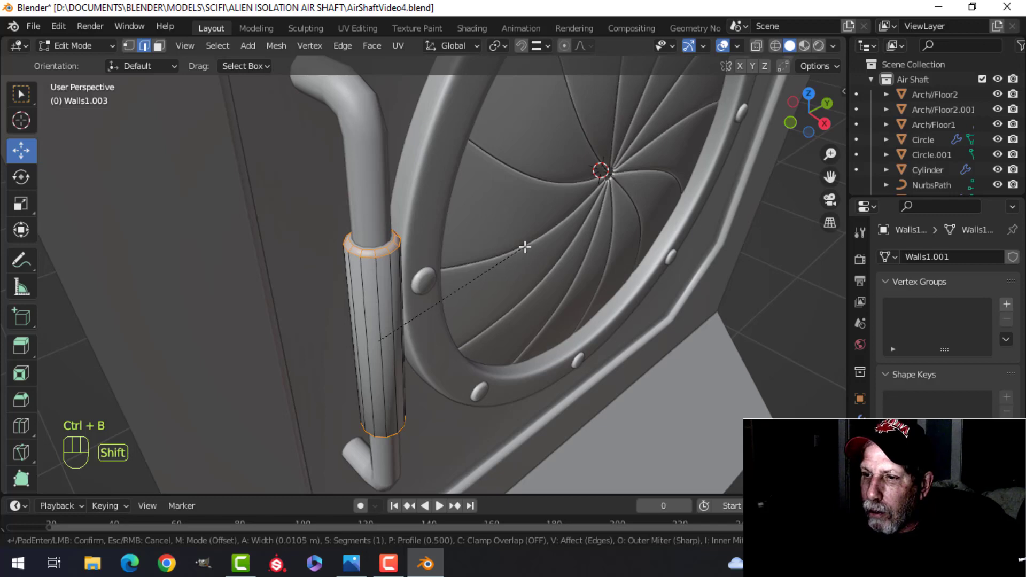
left_click(525, 247)
key("Tab")
middle_click_drag(482, 294, 463, 310)
key("alt+a")
scroll(454, 231, "down", 3)
scroll(447, 254, "up", 3)
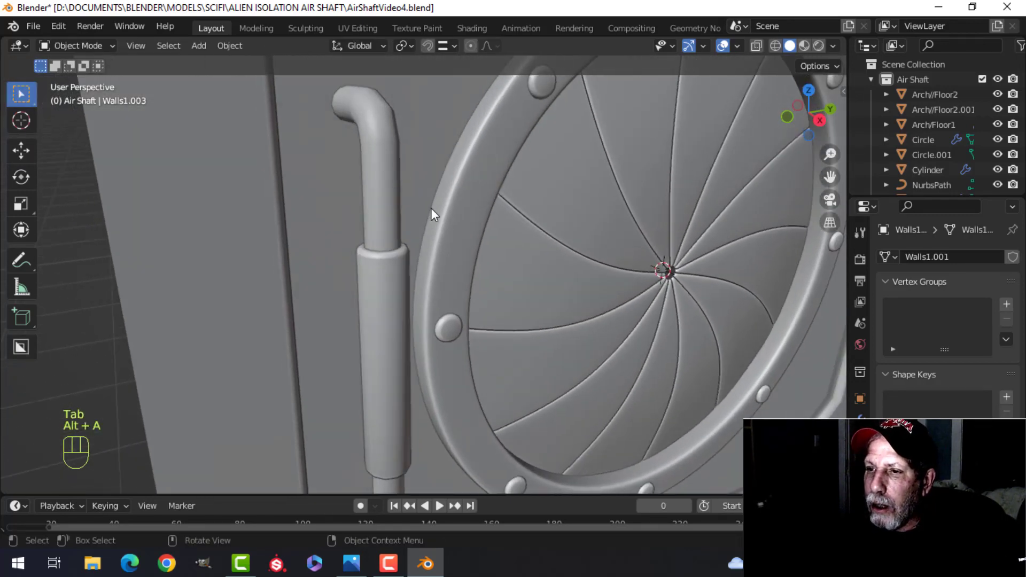
Shorten the handle's two mounting legs by moving both end points about 0.09 m along X
left_click(393, 209)
scroll(466, 243, "down", 3)
middle_click_drag(466, 243, 600, 261)
key("Tab")
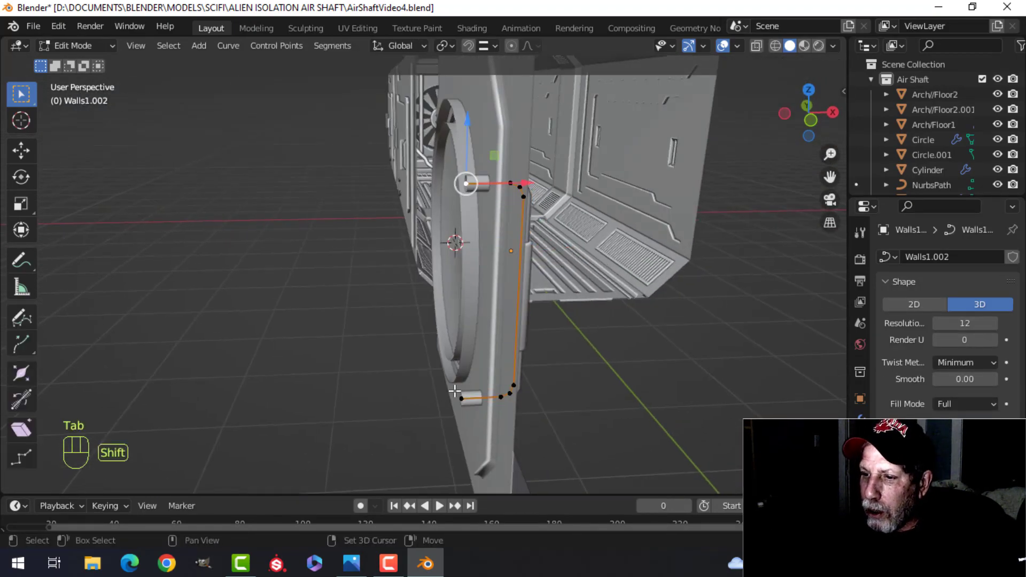
middle_click_drag(552, 349, 514, 357)
left_click_drag(492, 309, 509, 308)
scroll(513, 326, "up", 4)
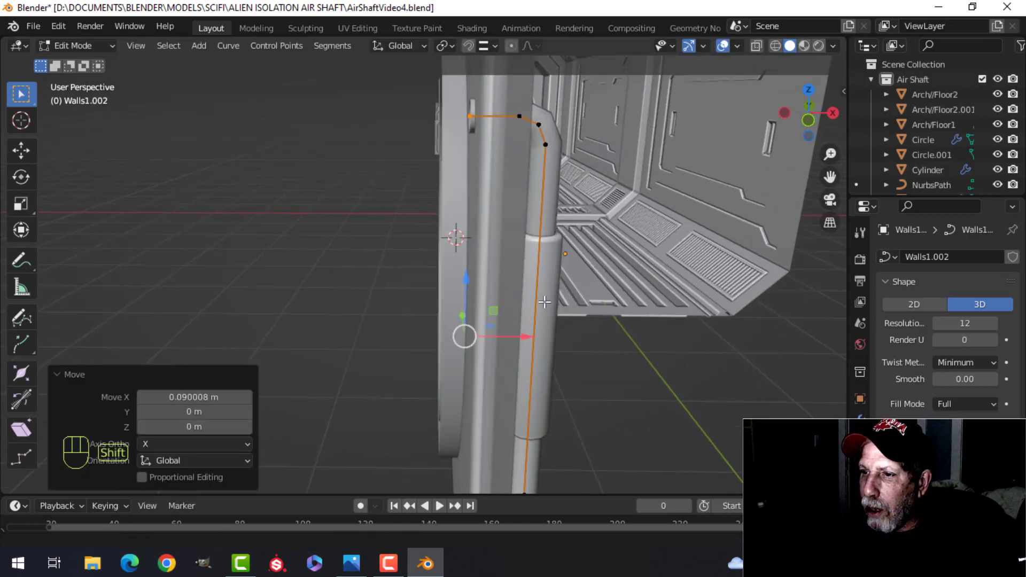
Duplicate the handle's upper mounting segment in place and separate the copy into its own object
key("alt+a")
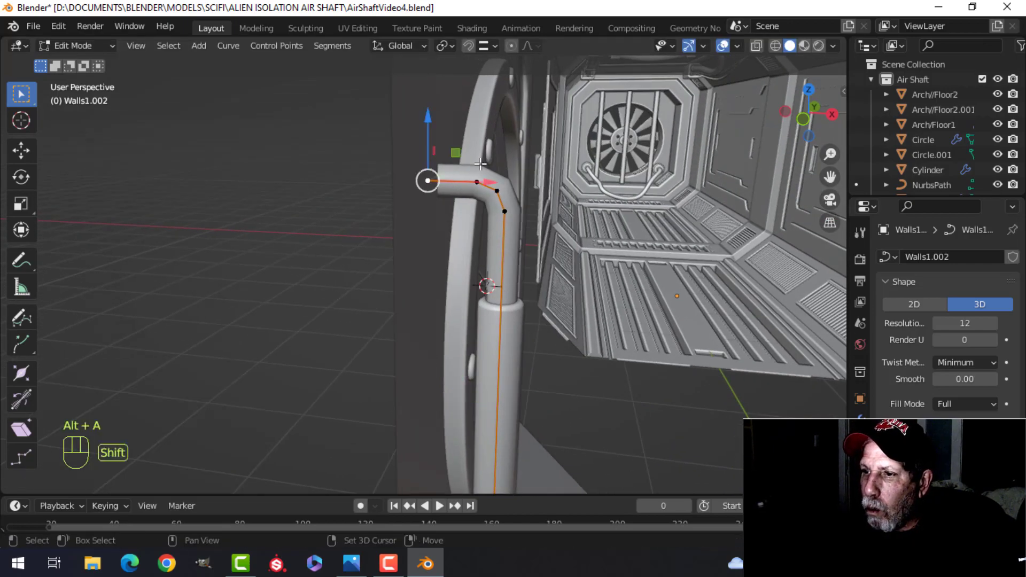
middle_click_drag(480, 164, 529, 257)
key("shift+d")
right_click(531, 258)
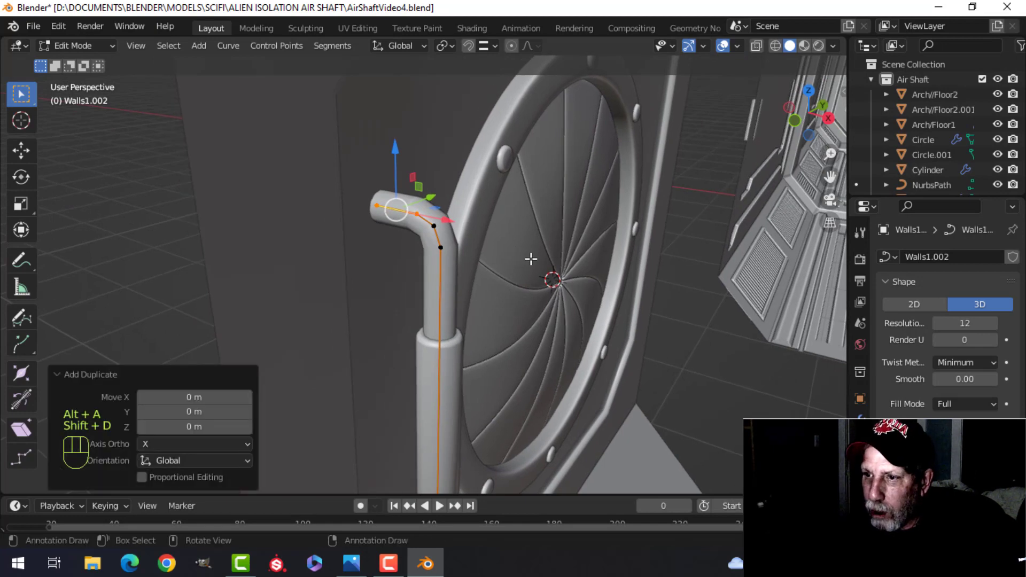
key("p")
key("Tab")
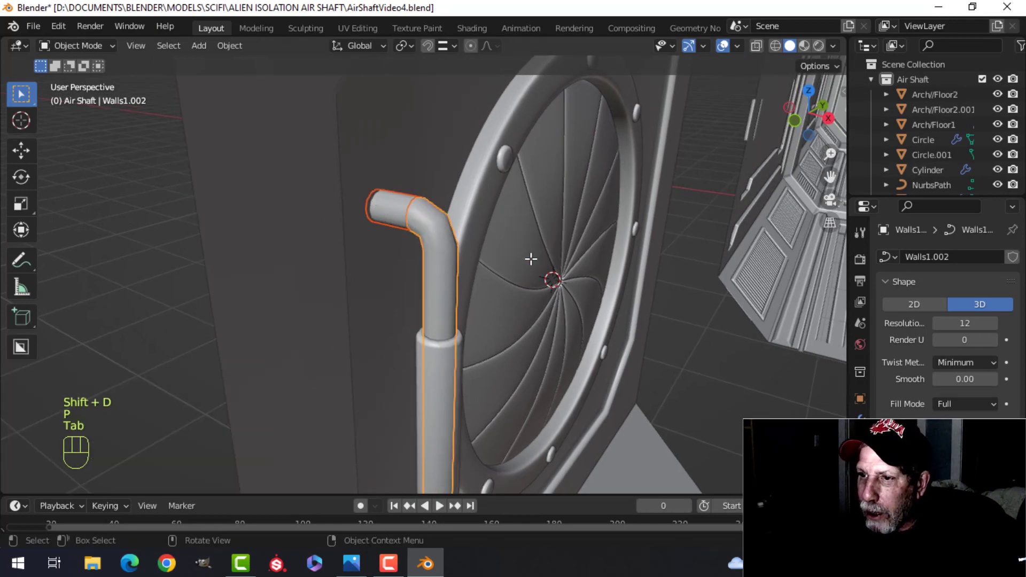
Give the separated segment a bevel depth of about 0.047 m and move its outer point about -0.065 m along X to form a short collar
left_click(396, 208)
scroll(960, 374, "down", 8)
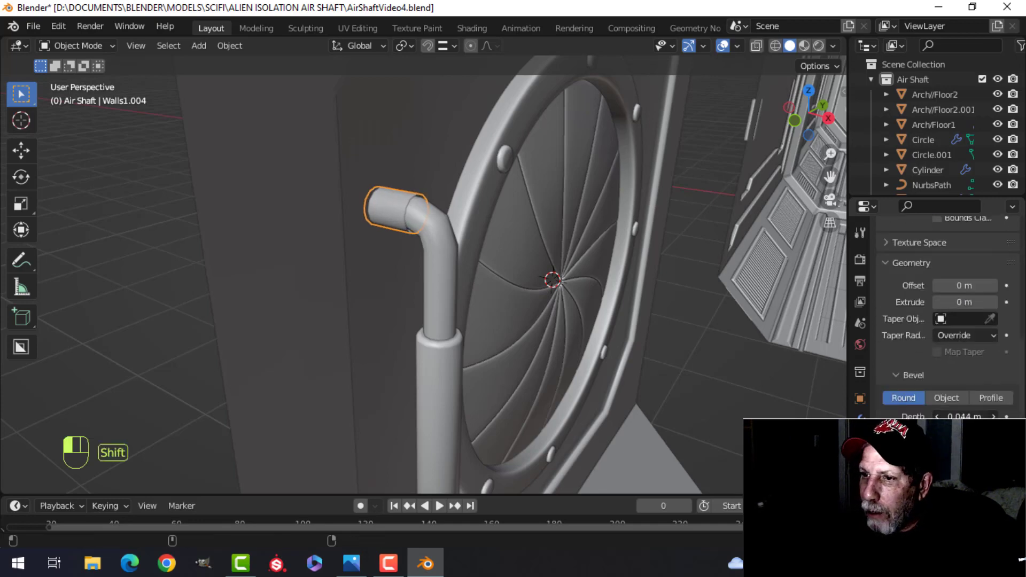
left_click_drag(964, 416, 970, 416, "shift")
scroll(416, 238, "up", 3)
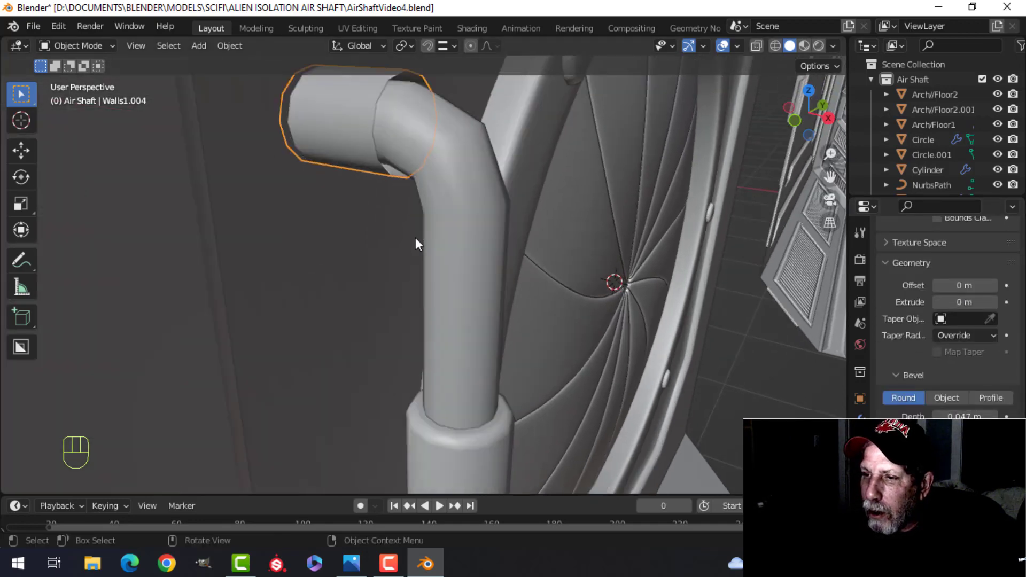
middle_click_drag(415, 237, 469, 265, "shift")
key("Tab")
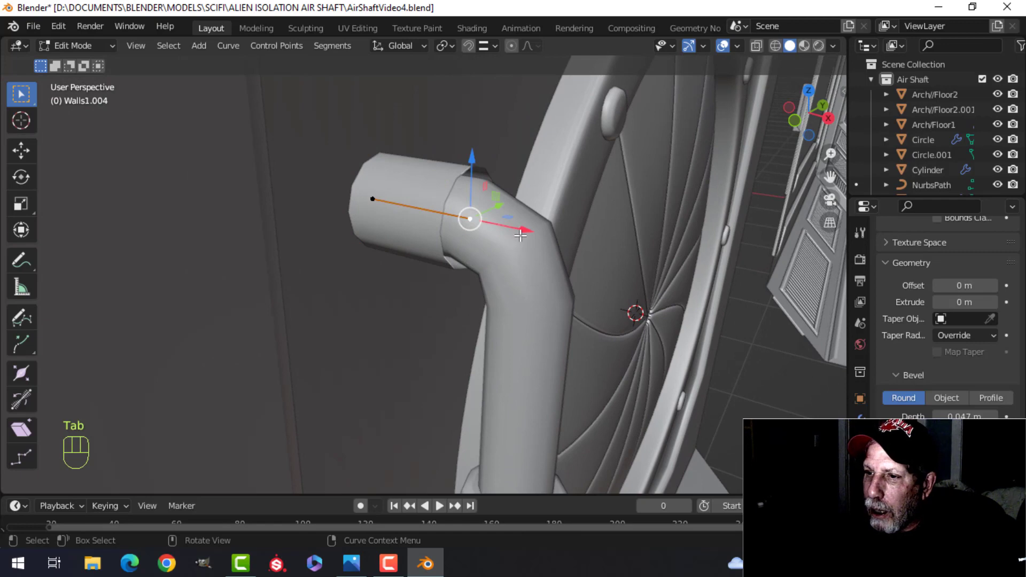
left_click_drag(521, 235, 447, 237)
middle_click_drag(447, 236, 353, 265)
scroll(290, 208, "down", 2)
middle_click_drag(291, 209, 403, 284, "shift")
scroll(406, 285, "up", 2)
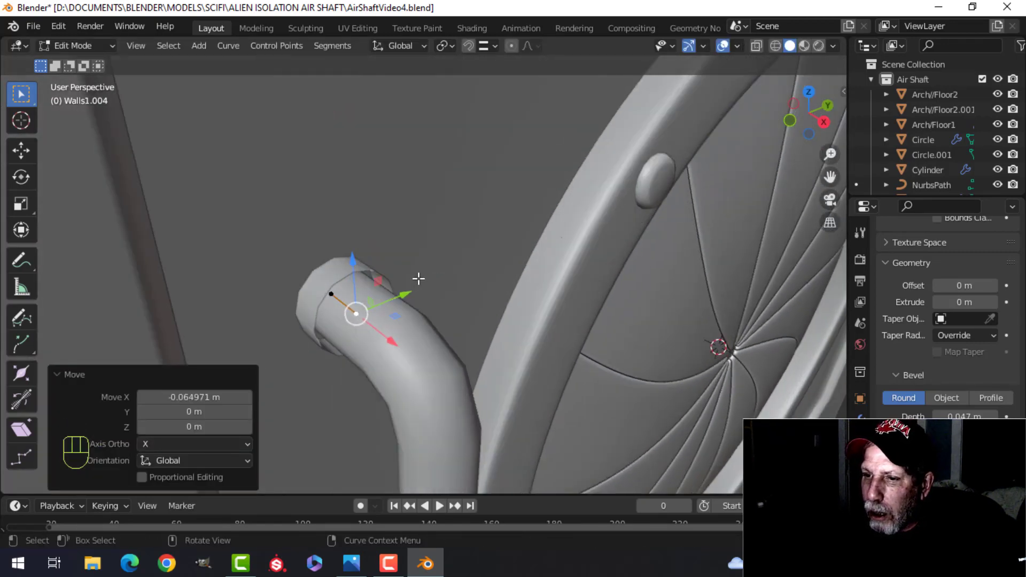
key("Tab")
Set the collar curve's preview resolution to 3 and convert the curve to a mesh
scroll(970, 310, "up", 6)
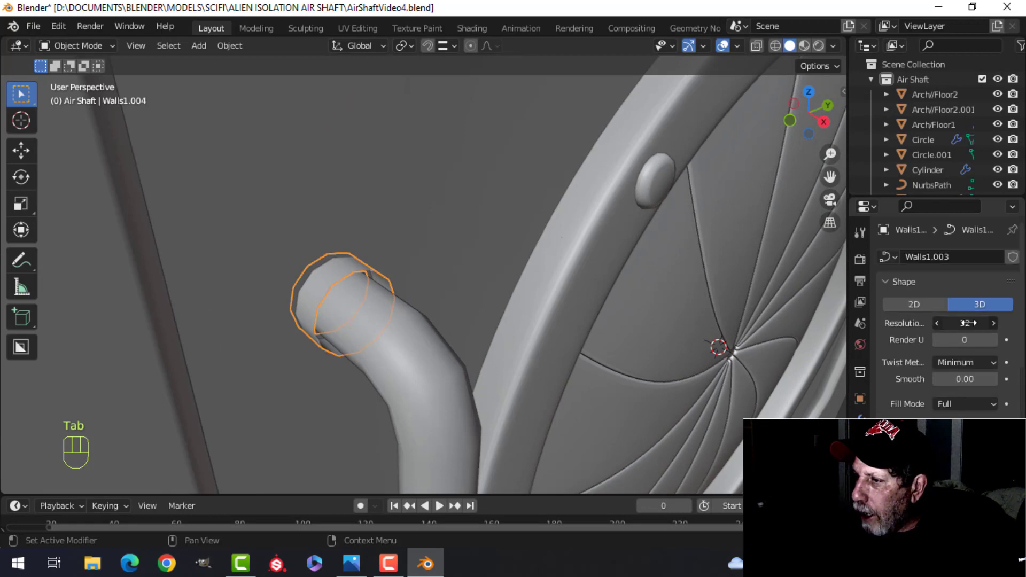
left_click(968, 323)
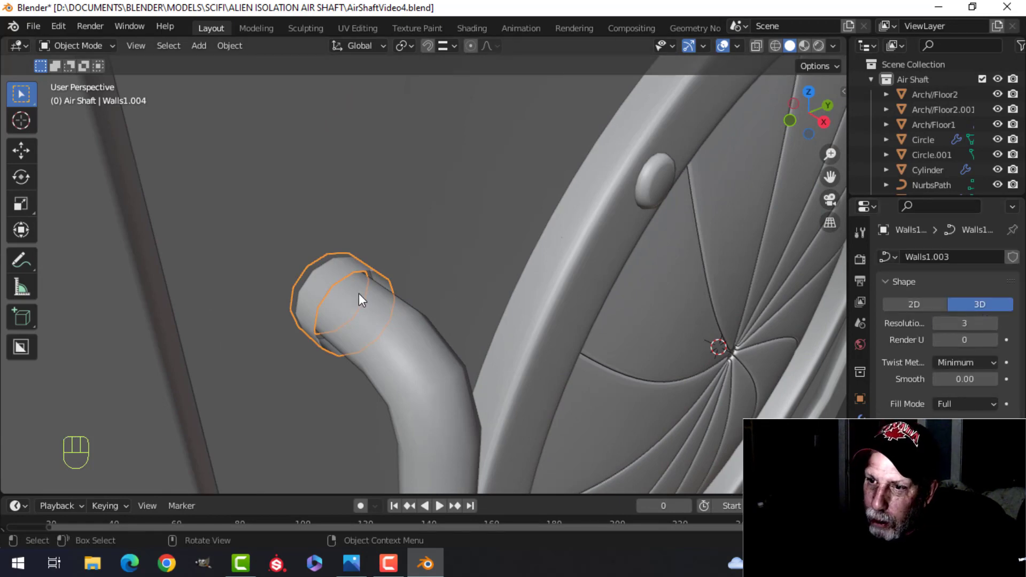
right_click(335, 274)
mouse_move(335, 274)
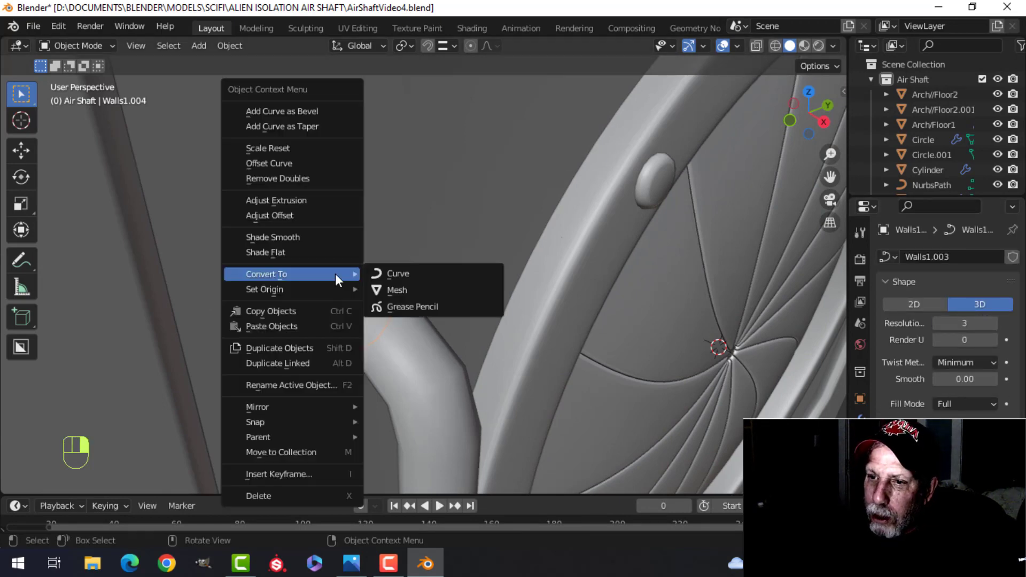
left_click(417, 288)
Fill the collar's open end facing the handle bend and bevel that edge loop
key("Tab")
scroll(383, 281, "up", 5)
key("alt+a")
key("2")
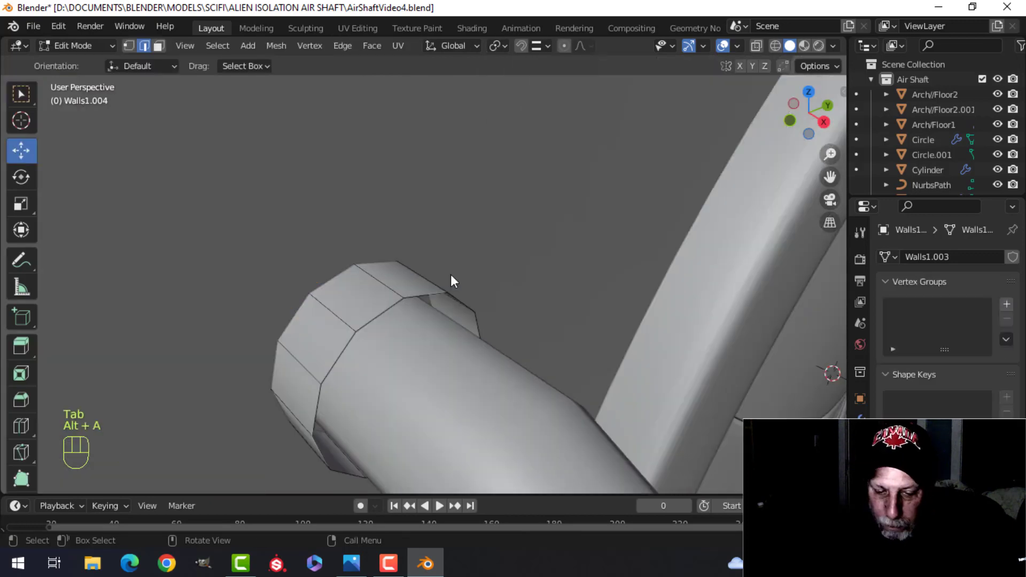
left_click(388, 306, "alt")
key("f")
key("ctrl+b")
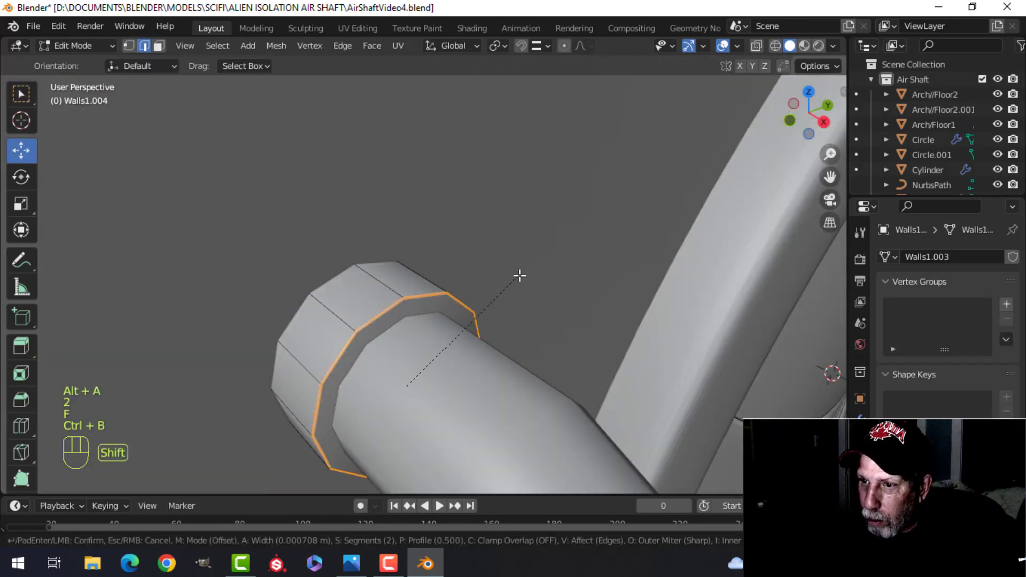
left_click(572, 232)
scroll(474, 280, "down", 6)
key("Tab")
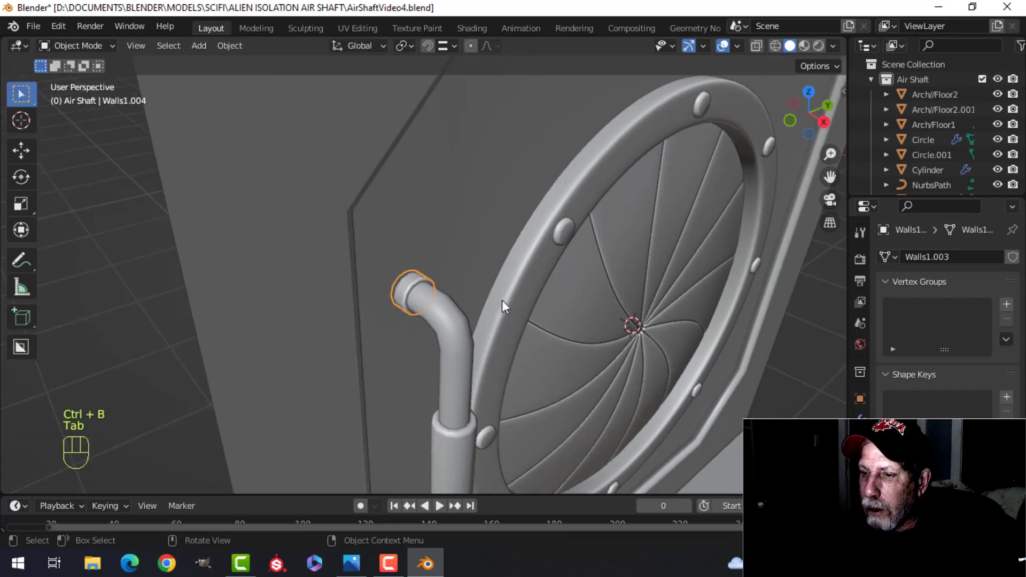
key("alt+a")
scroll(489, 315, "down", 3)
middle_click_drag(489, 318, 494, 270)
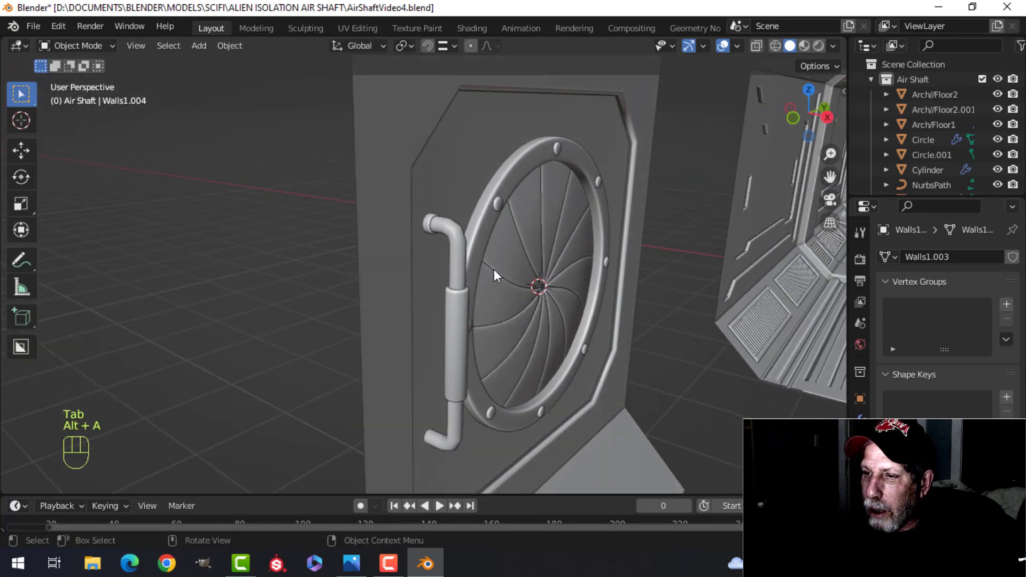
Place the 3D cursor midway between the handle curve's upper and lower end points
left_click(460, 268)
key("Tab")
key("alt+a")
left_click(427, 223)
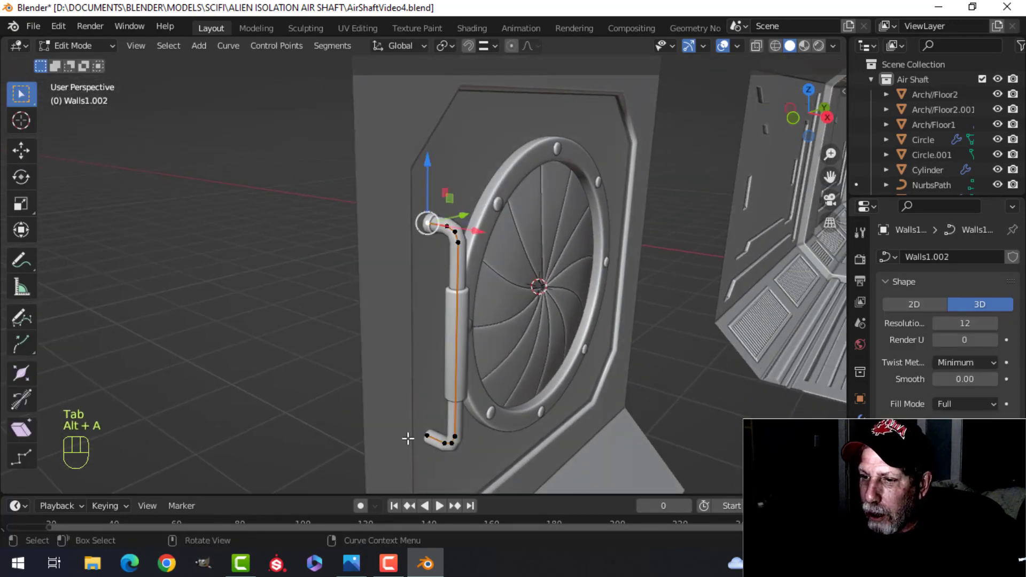
left_click(427, 436, "shift")
key("shift+s")
left_click(492, 501)
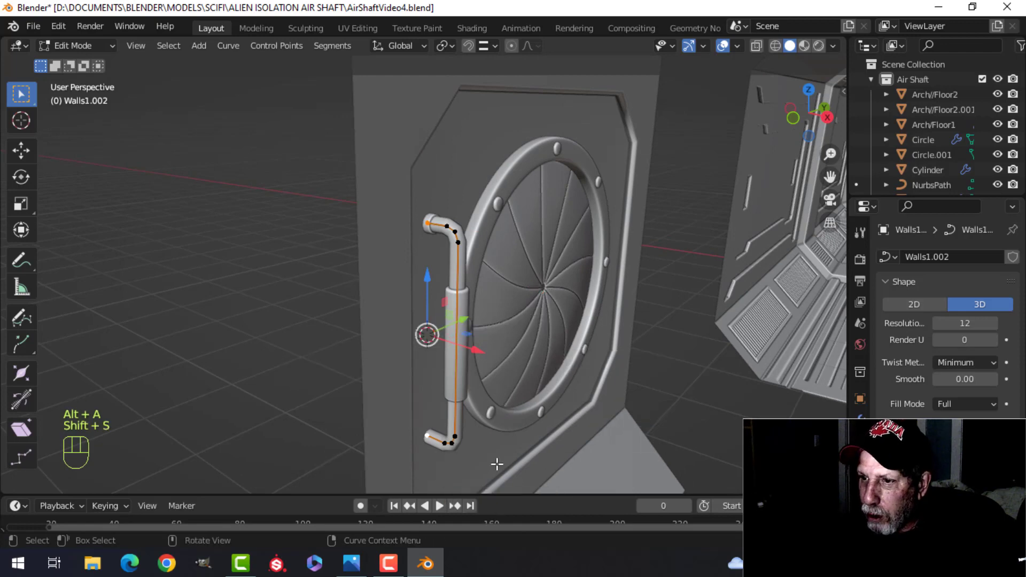
Set the collar's origin to the 3D cursor
key("Tab")
left_click(425, 226)
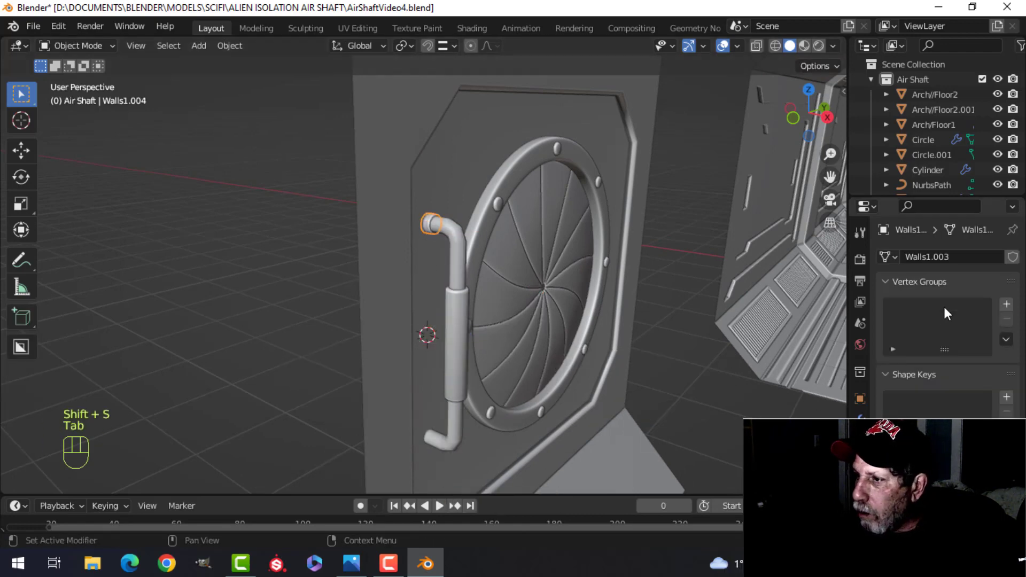
left_click(235, 46)
mouse_move(248, 77)
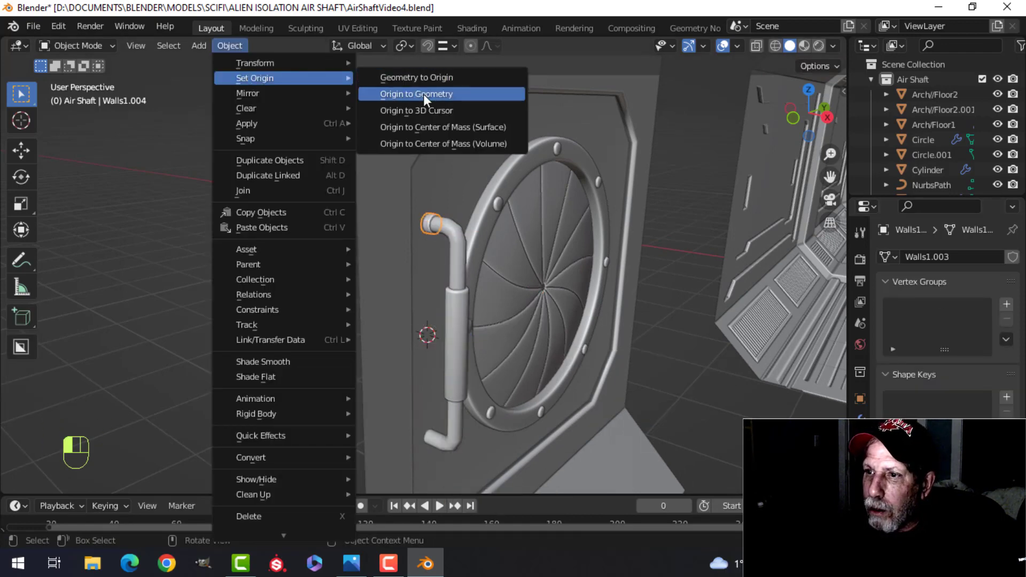
left_click(434, 111)
Mirror the handle collar along the Z axis only and apply the Mirror modifier
left_click(860, 419)
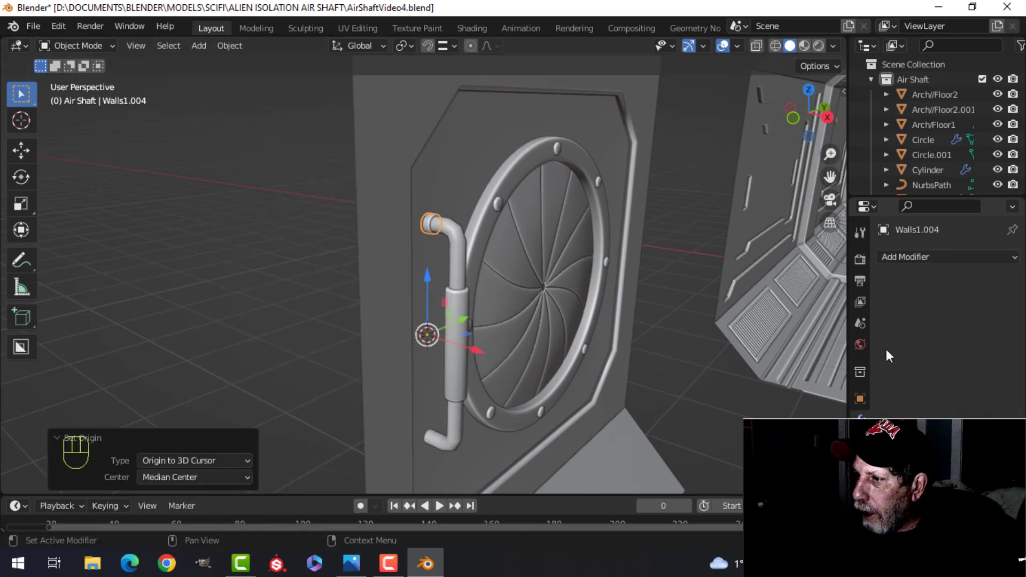
left_click(909, 257)
left_click(724, 434)
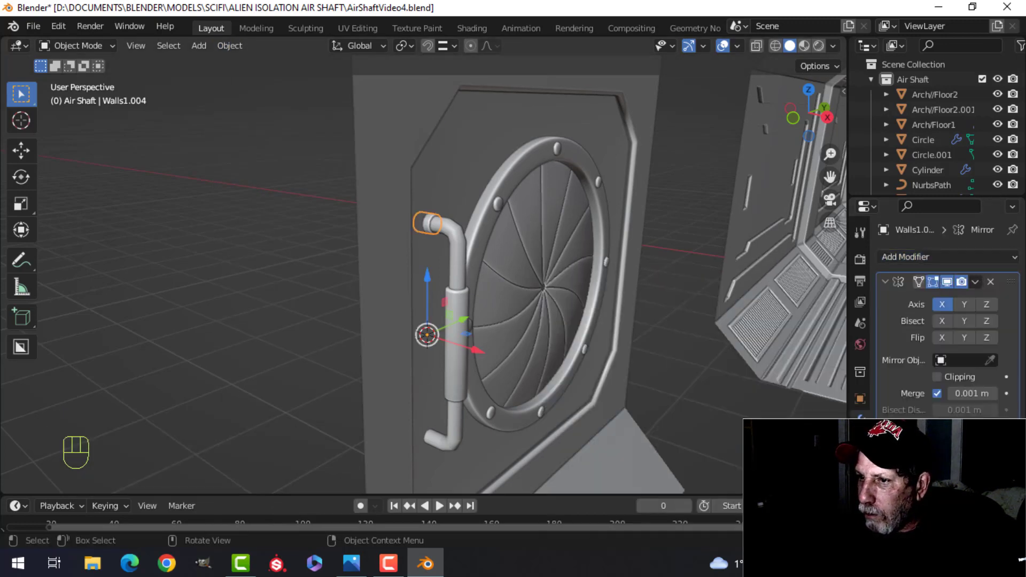
left_click(942, 302)
middle_click_drag(549, 383, 562, 374)
right_click(463, 563)
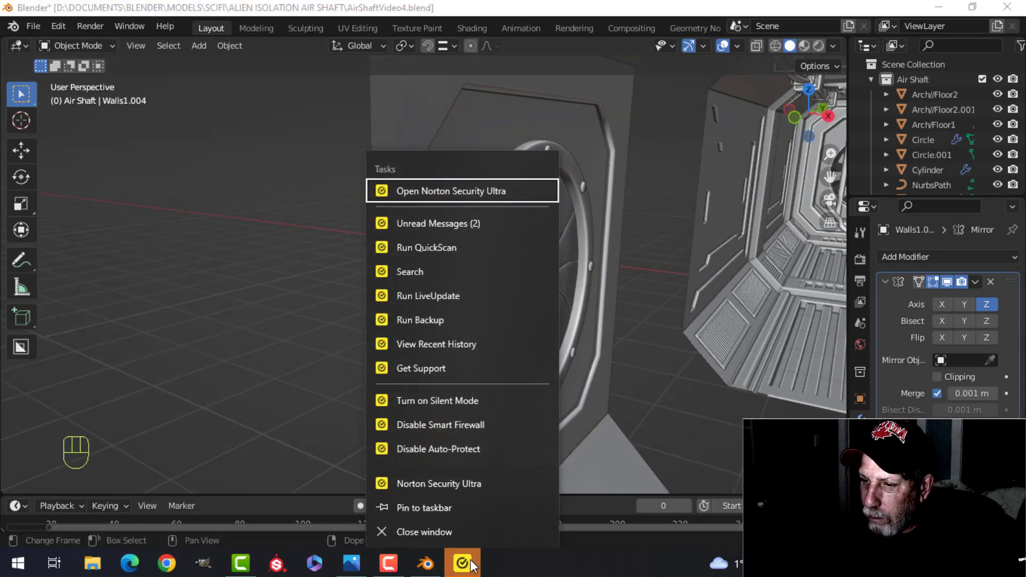
left_click(428, 528)
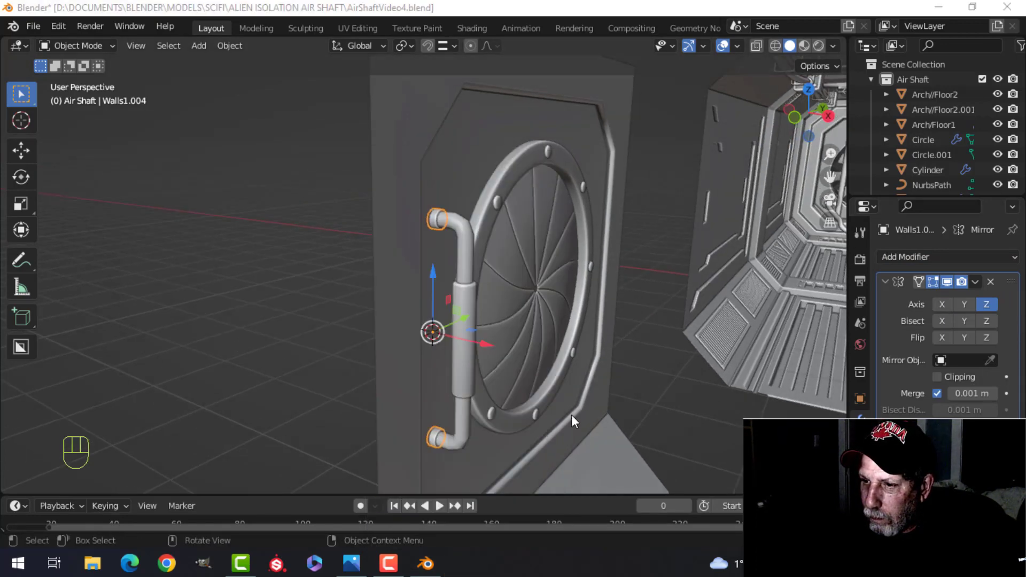
scroll(521, 378, "up", 3)
scroll(560, 375, "down", 3)
middle_click_drag(559, 362, 545, 328)
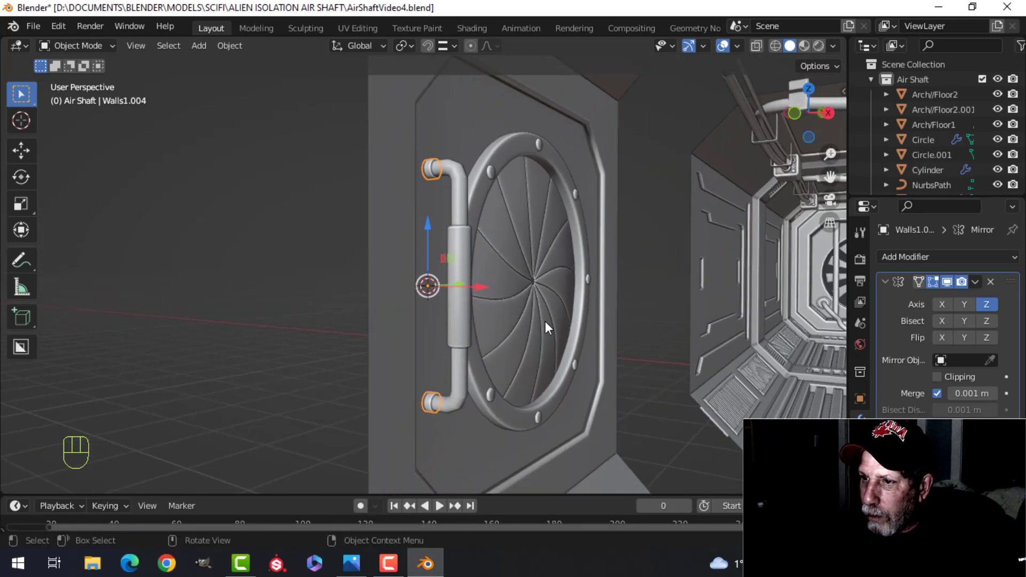
left_click(974, 282)
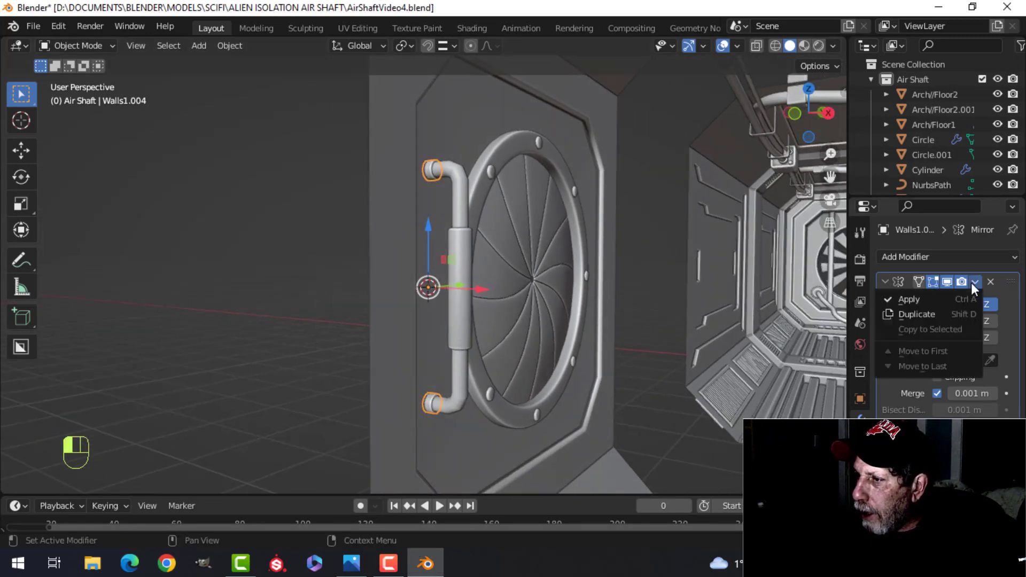
left_click(929, 299)
key("alt+a")
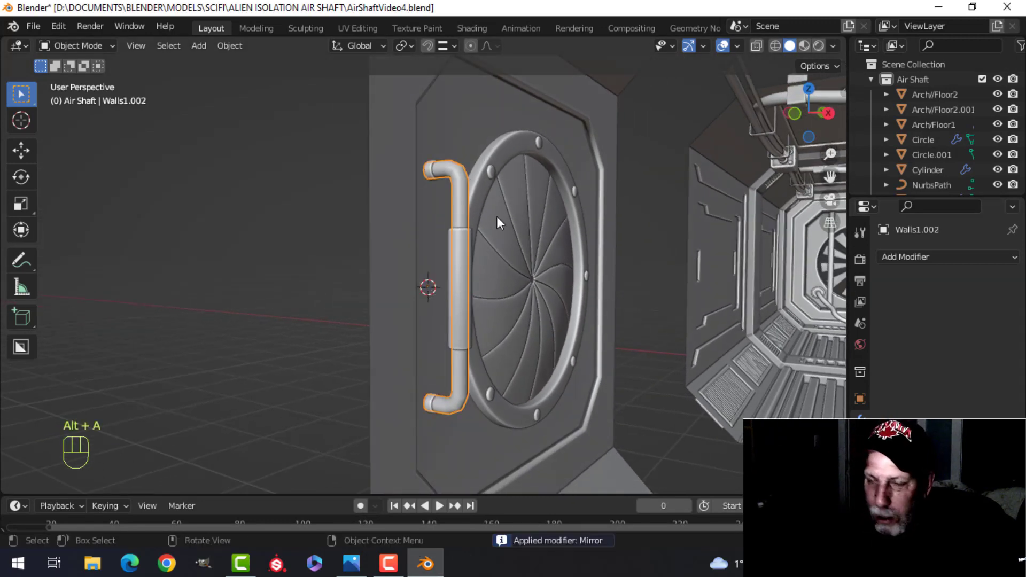
Set the handle curve's preview resolution to 3 and convert the curve to a mesh
scroll(497, 225, "up", 1)
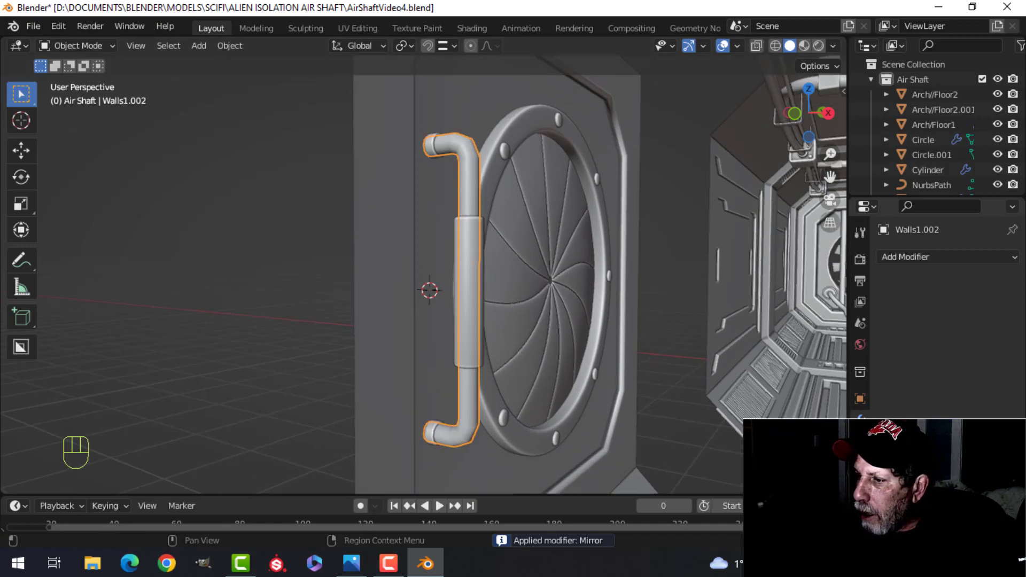
left_click(860, 484)
left_click(942, 323)
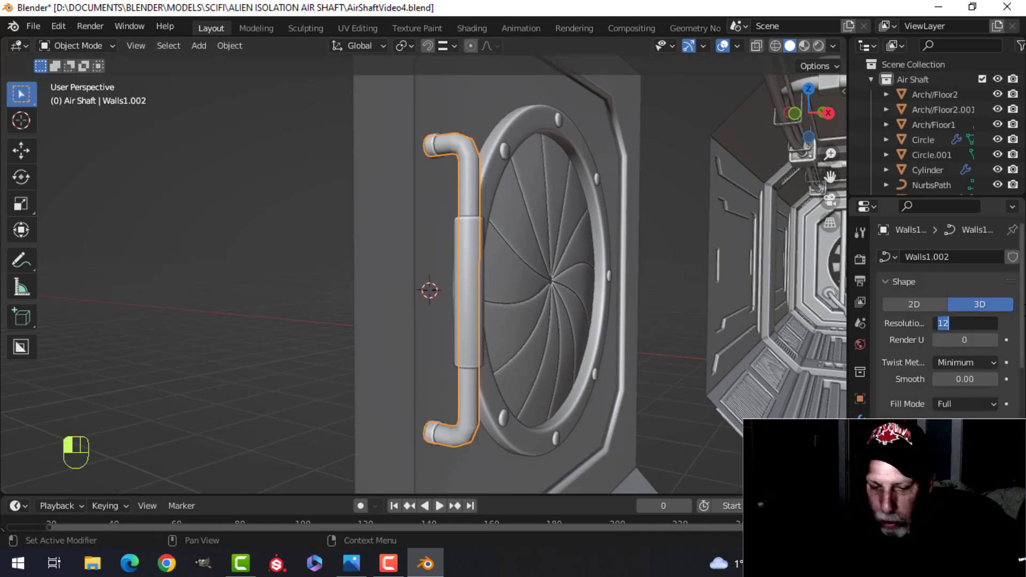
right_click(473, 159)
mouse_move(437, 220)
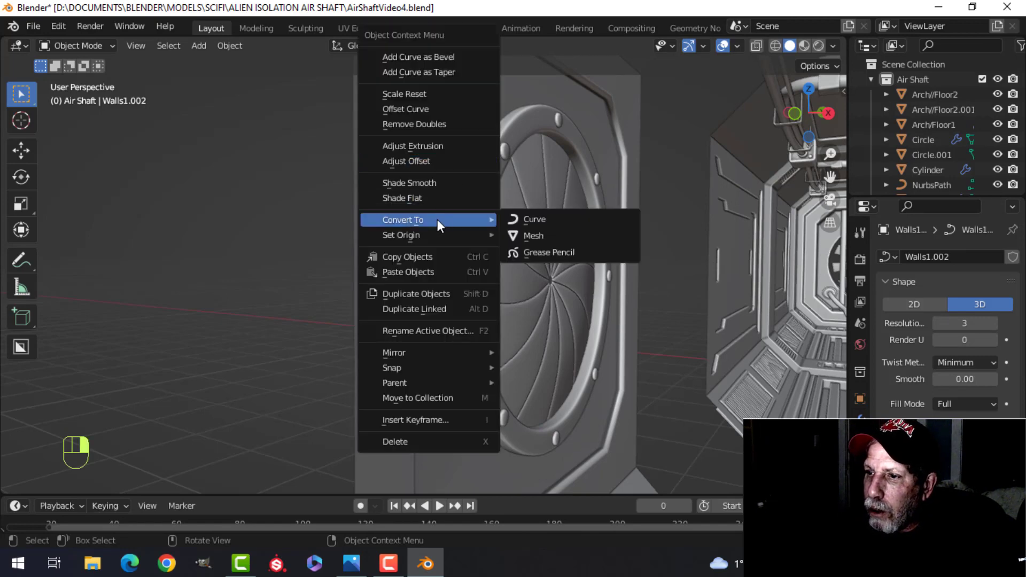
left_click(554, 237)
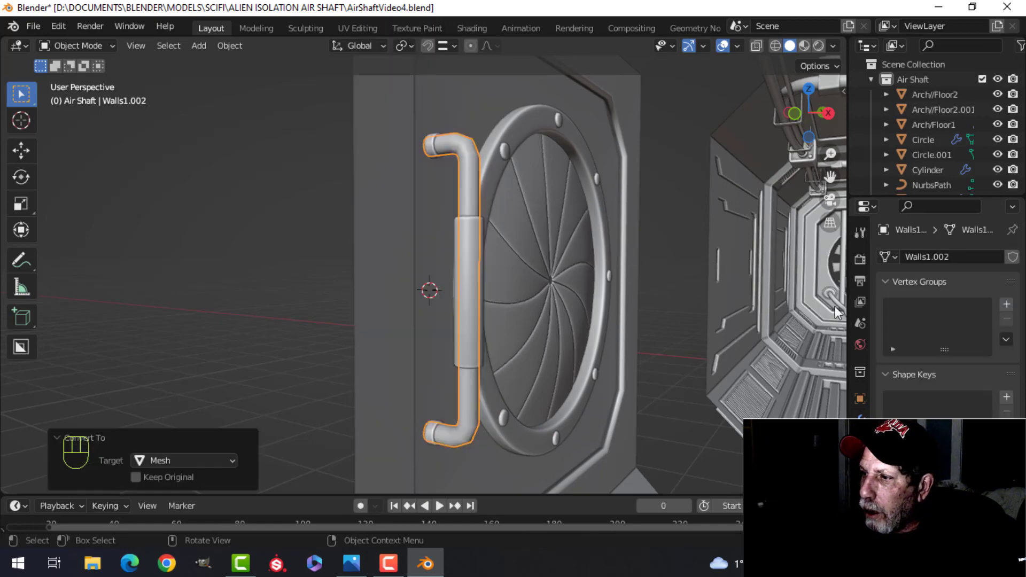
Join the handle tube, grip and collars into one object and add a level 1 Subdivision Surface modifier
left_click(473, 235, "shift")
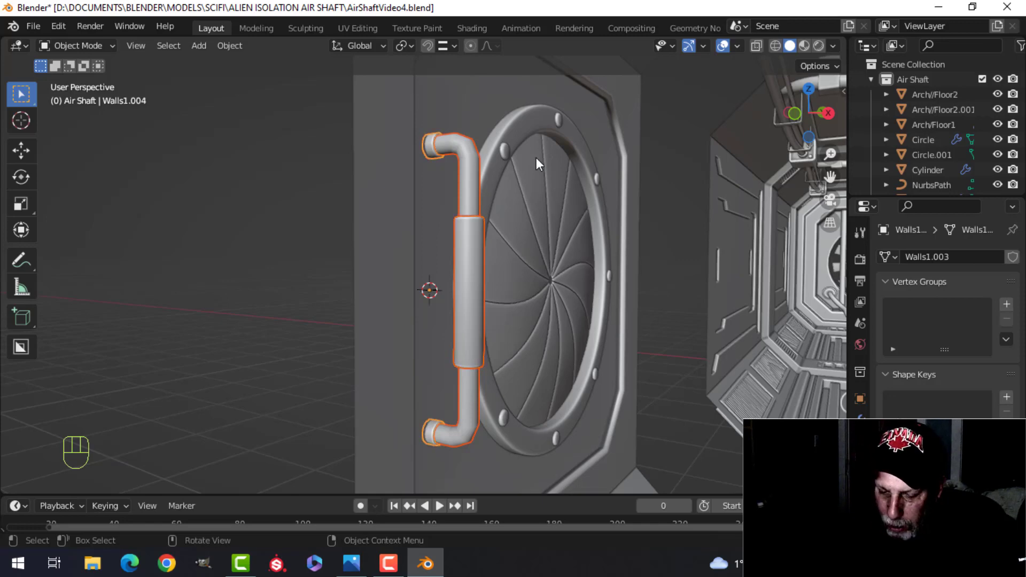
key("ctrl+j")
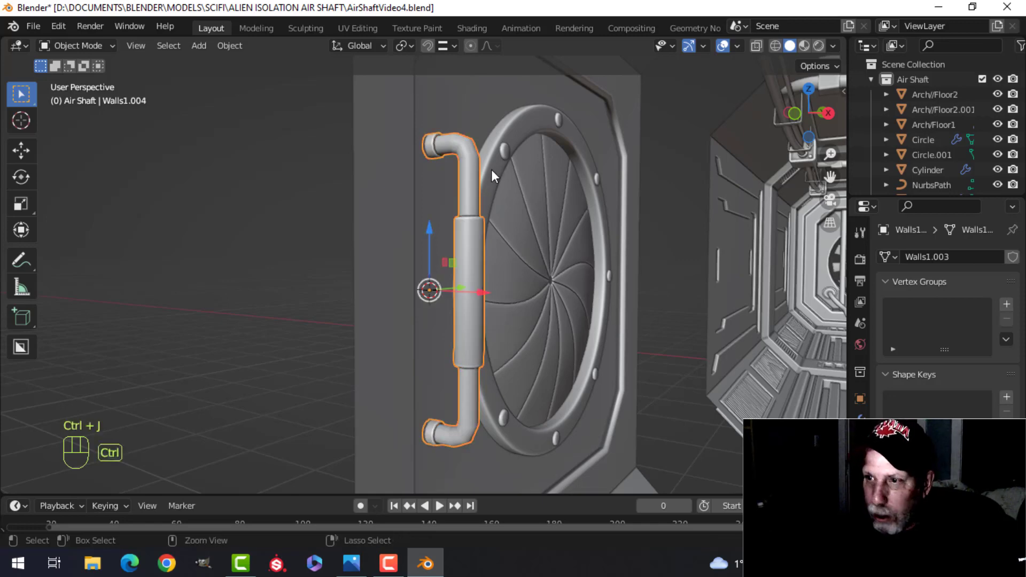
key("ctrl+1")
key("alt+a")
middle_click_drag(493, 181, 425, 243)
left_click(491, 201)
key("Tab")
key("alt+a")
key("Tab")
key("alt+a")
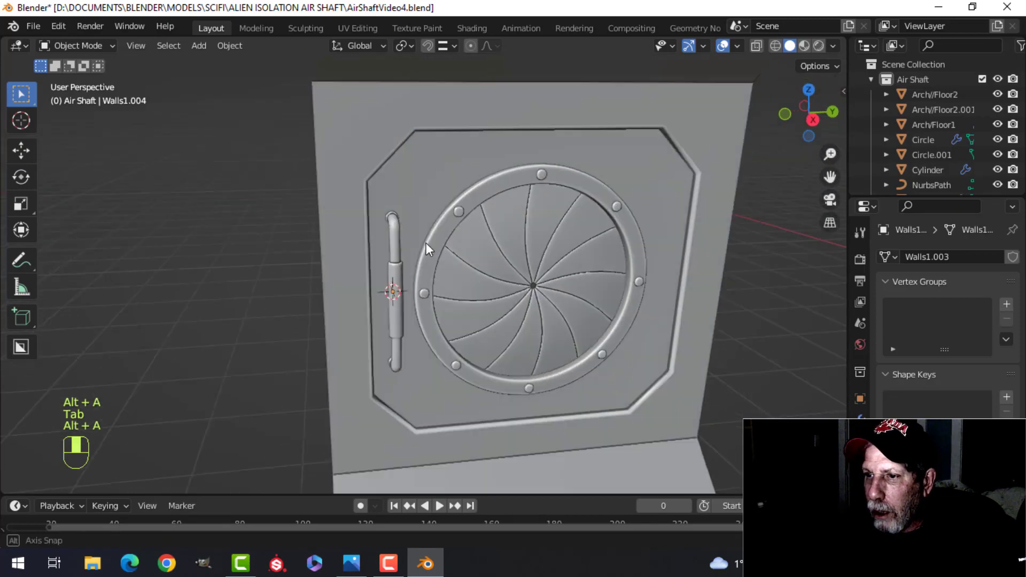
Place the 3D cursor at the centre of the blade-filled circle by snapping it to all of the circle's selected geometry
scroll(393, 246, "up", 3)
scroll(392, 246, "up", 1)
scroll(378, 248, "down", 2)
middle_click_drag(478, 269, 376, 213, "shift")
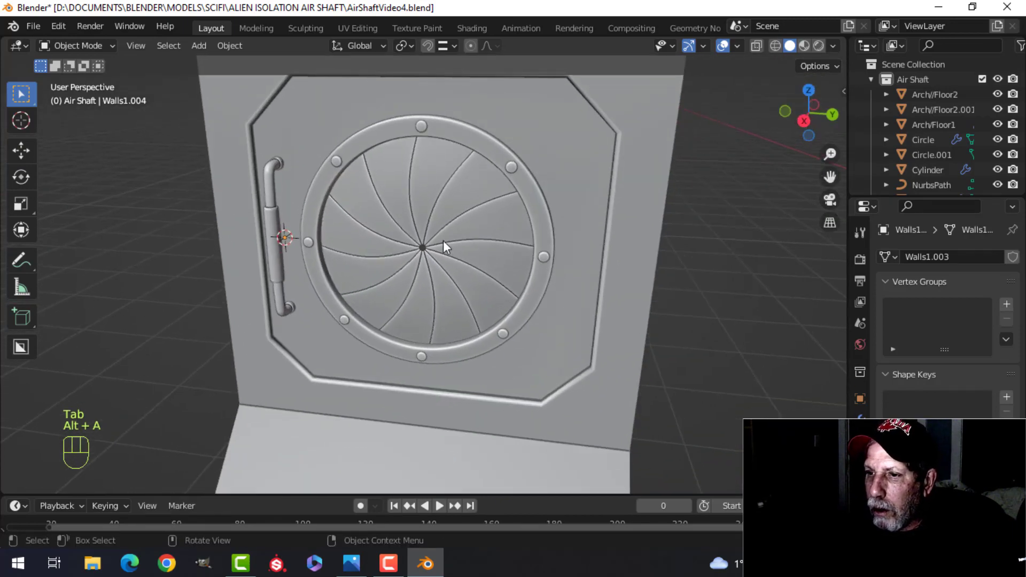
left_click(491, 246)
key("Tab")
key("shift+s")
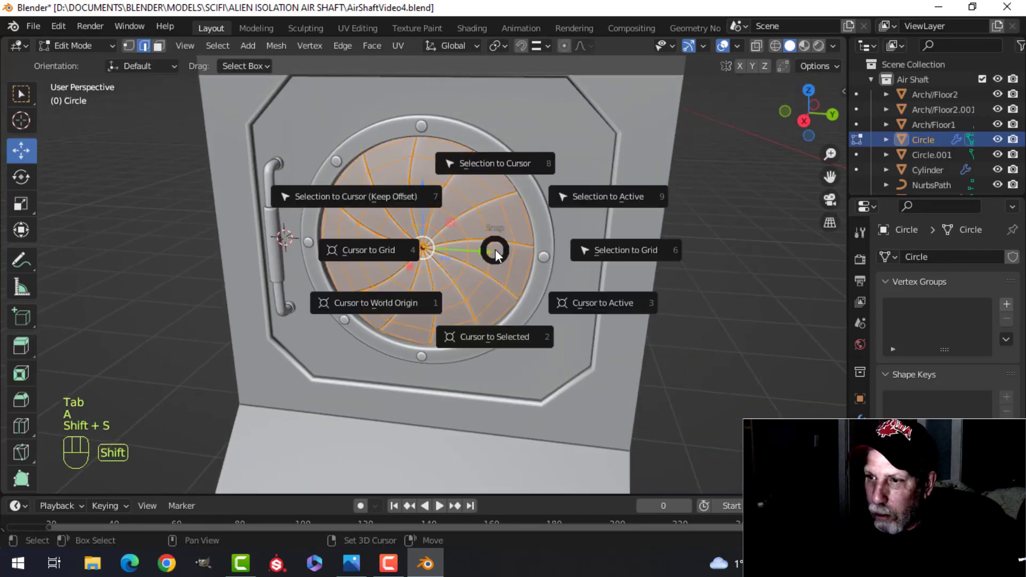
left_click(479, 332)
key("Tab")
Set the joined handle's origin to the 3D cursor at the blade centre
left_click(278, 203)
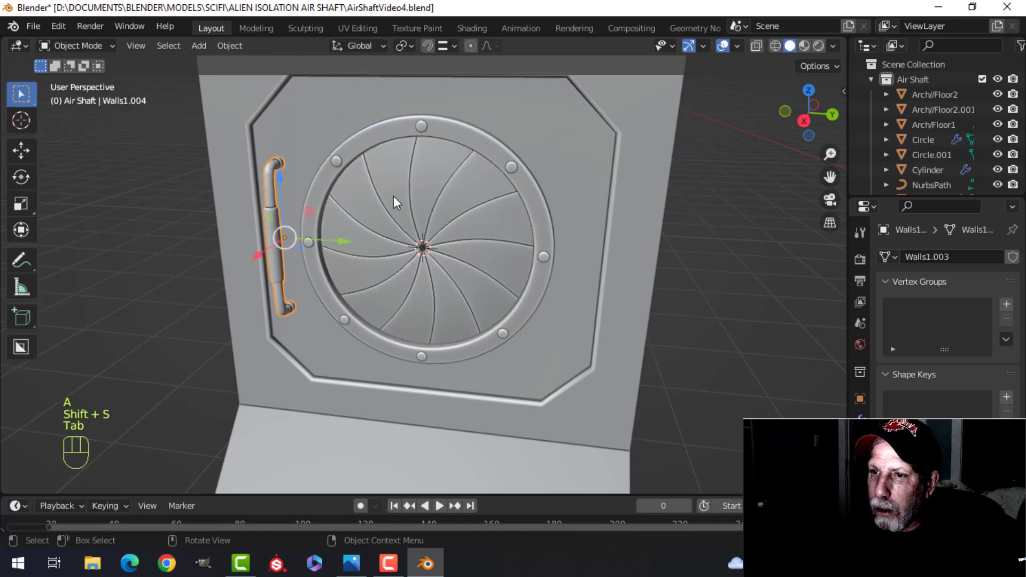
left_click(230, 46)
mouse_move(262, 76)
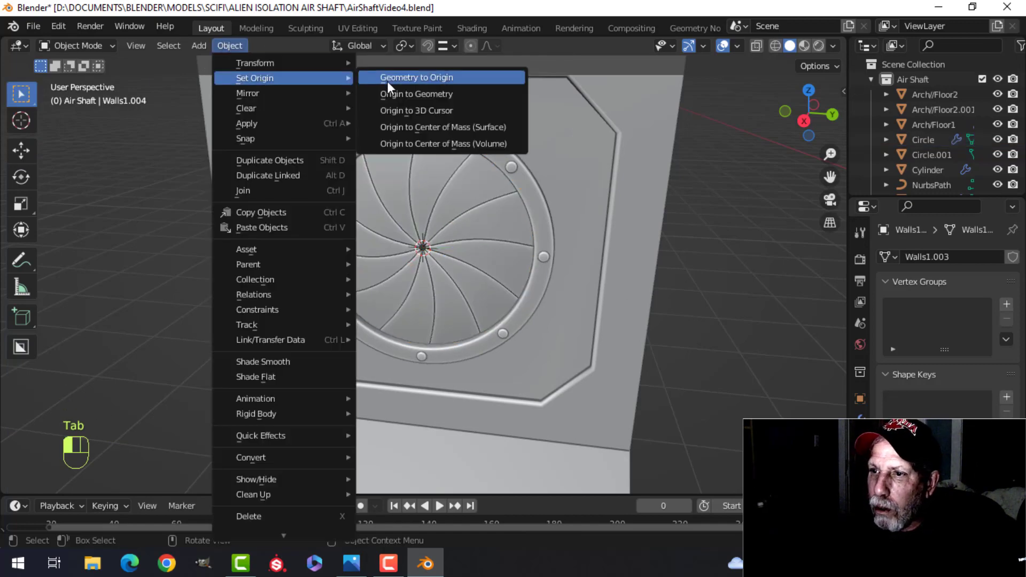
left_click(444, 108)
Add a Mirror modifier to the handle along the Y axis only, placing a second handle across the ring
left_click(860, 417)
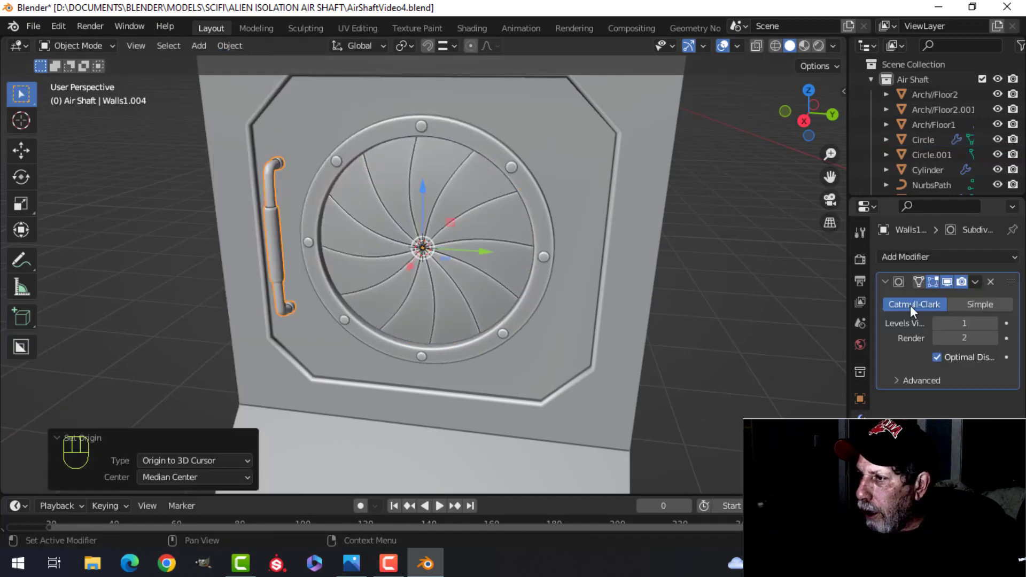
left_click(919, 256)
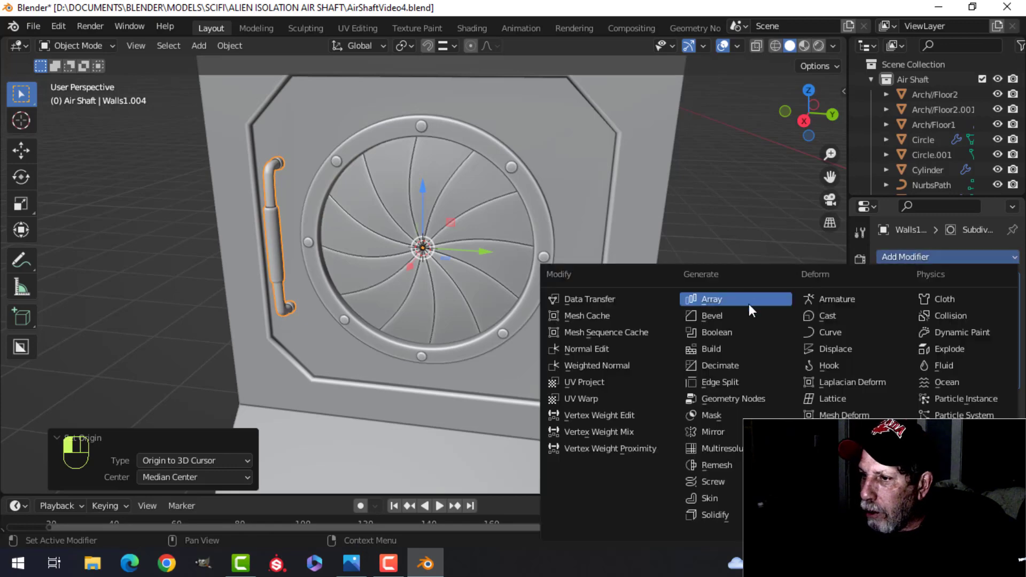
left_click(722, 427)
left_click(964, 422)
left_click(943, 422)
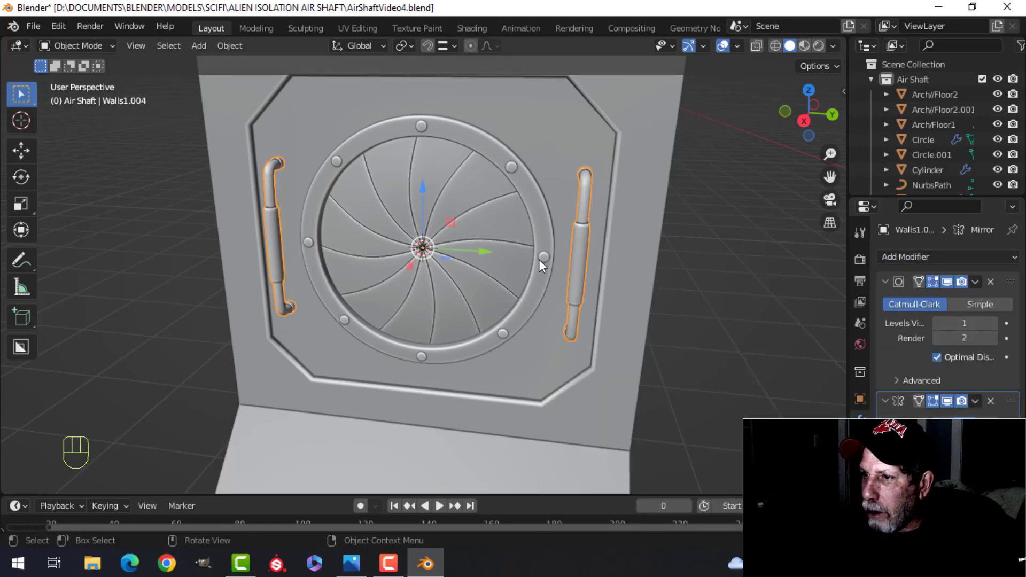
key("alt+a")
mouse_move(468, 238)
middle_mouse_down()
mouse_move(575, 224)
mouse_move(578, 203)
mouse_move(533, 209)
mouse_move(432, 265)
mouse_move(320, 241)
mouse_move(529, 241)
middle_mouse_up()
scroll(533, 209, "down", 4)
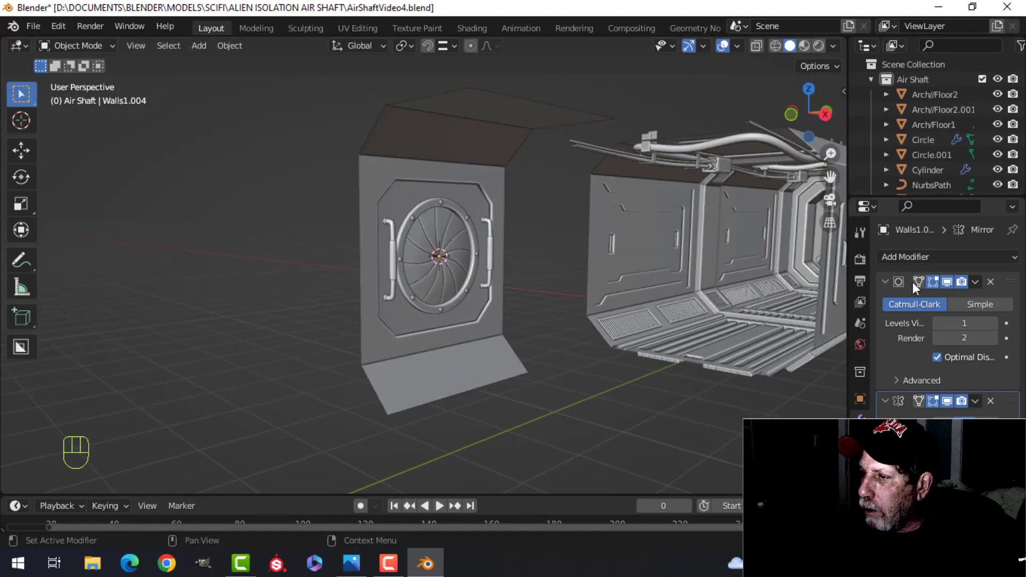
left_click(885, 282)
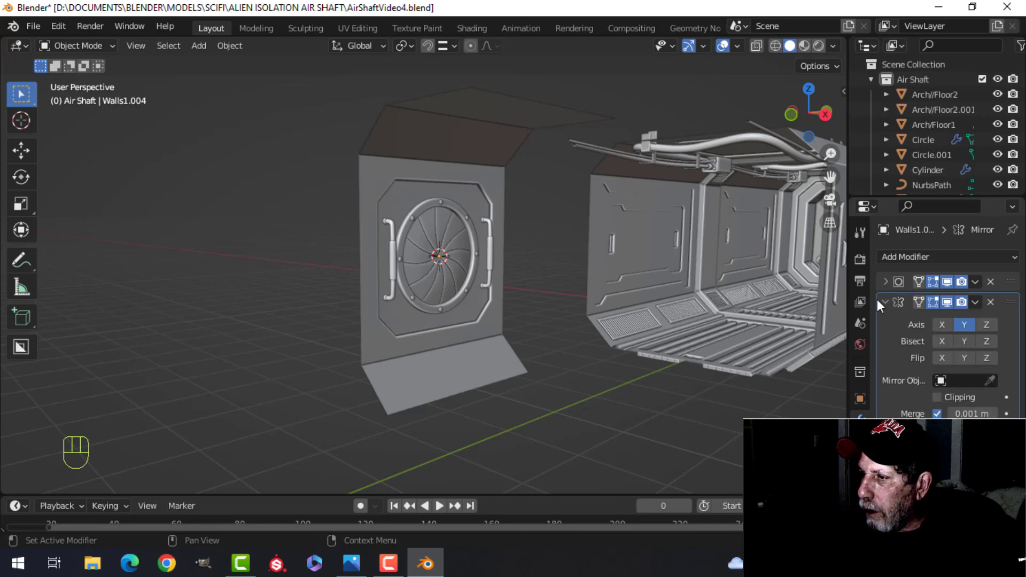
left_click(887, 302)
Turn on viewport display of the wall section's Mirror modifier
left_click(489, 167)
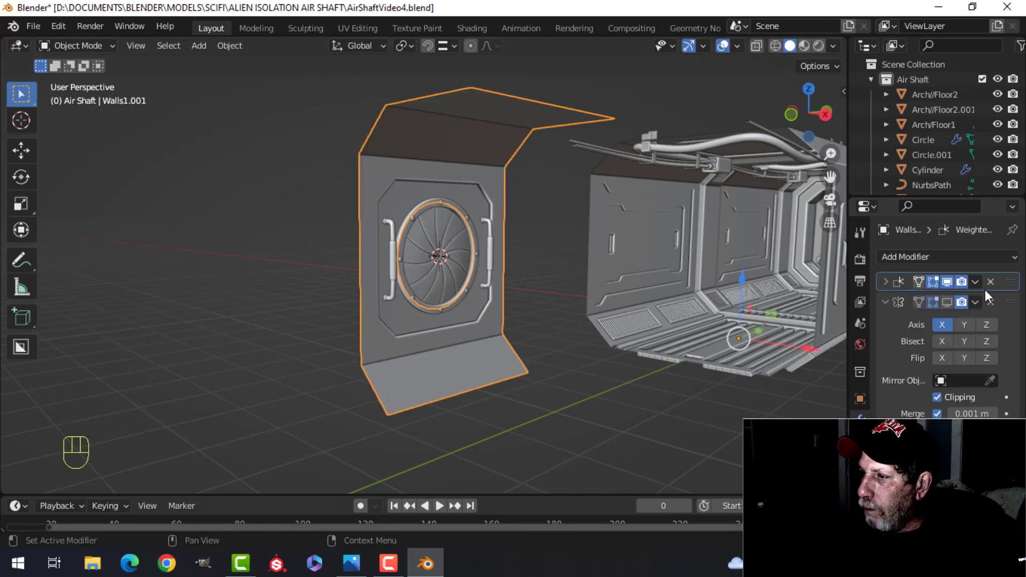
left_click(947, 302)
mouse_move(470, 256)
middle_mouse_down()
mouse_move(688, 241)
mouse_move(526, 266)
mouse_move(522, 222)
mouse_move(534, 243)
mouse_move(504, 263)
mouse_move(478, 271)
mouse_move(460, 252)
mouse_move(515, 233)
middle_mouse_up()
key("alt+a")
Examine the wall section with its two handles and the mirrored shaft from several angles and distances
scroll(526, 266, "up", 4)
scroll(533, 243, "up", 2)
scroll(459, 252, "down", 2)
mouse_move(515, 233)
middle_mouse_down()
mouse_move(524, 255)
mouse_move(496, 263)
middle_mouse_up()
scroll(512, 233, "up", 1)
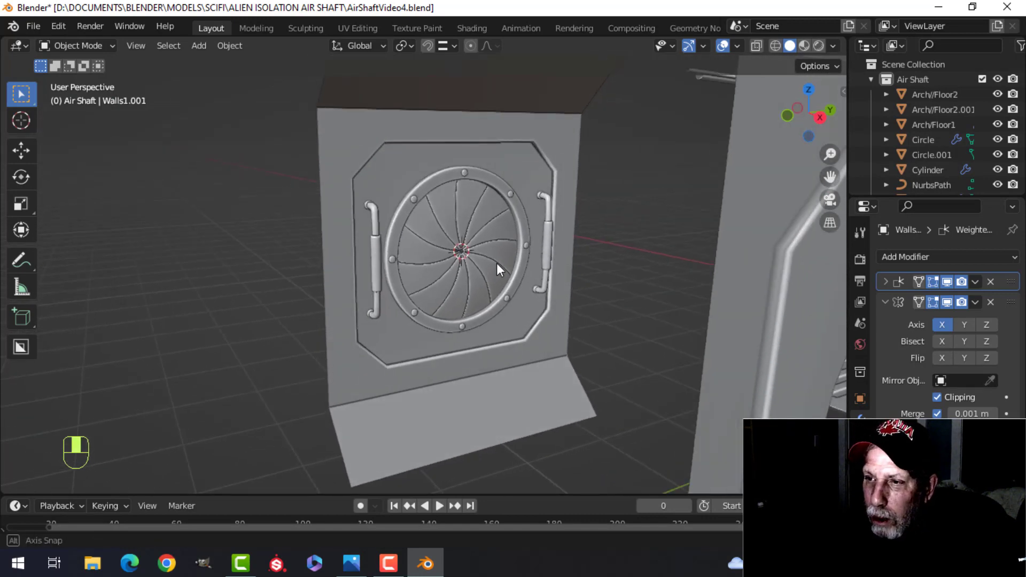
scroll(502, 257, "up", 1)
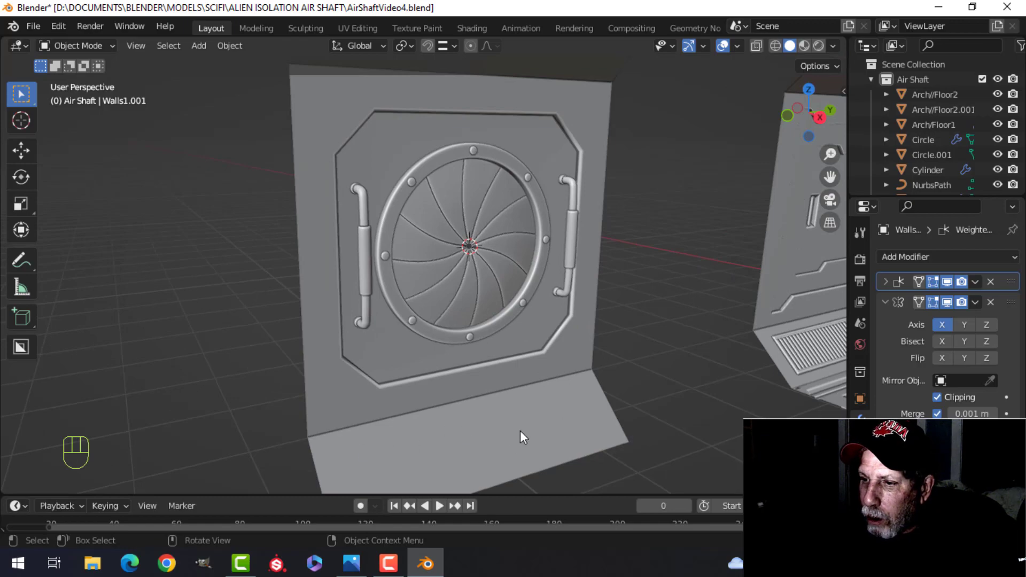
scroll(492, 435, "down", 3)
middle_click_drag(522, 341, 580, 308)
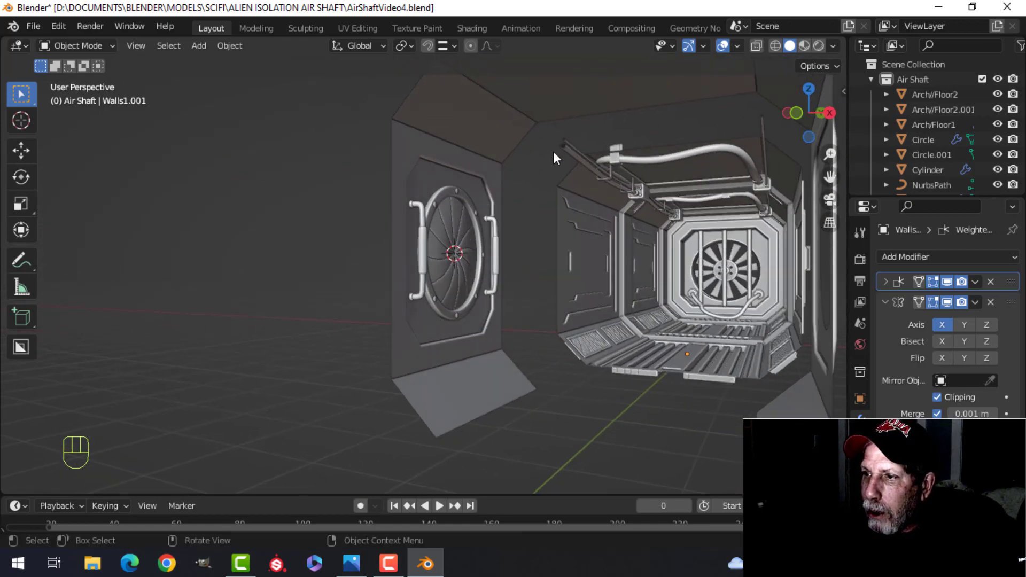
scroll(553, 152, "down", 2)
middle_click_drag(557, 182, 514, 193)
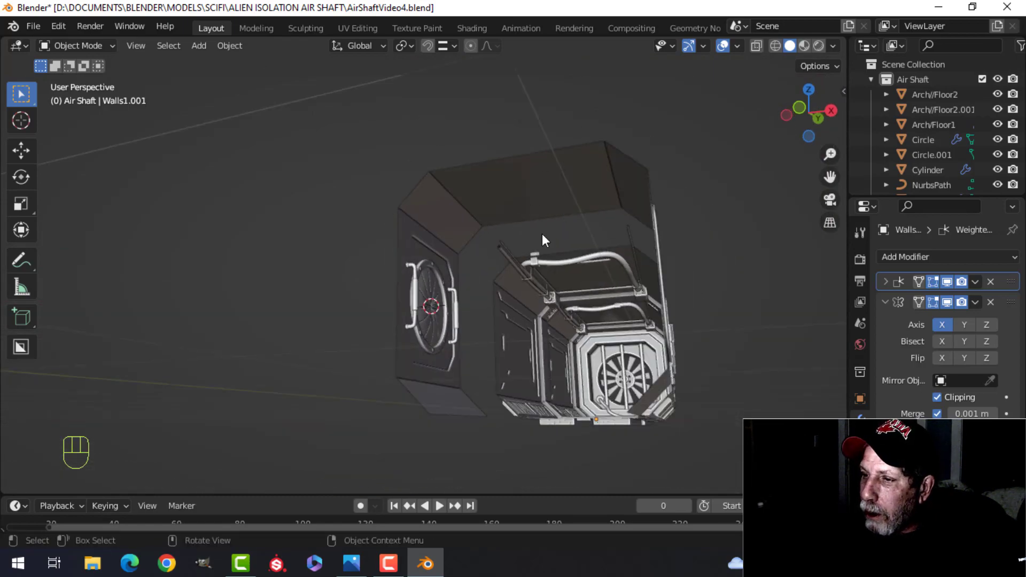
middle_click_drag(542, 233, 522, 107)
scroll(521, 300, "up", 2)
middle_click_drag(532, 166, 496, 239)
scroll(496, 239, "up", 2)
middle_click_drag(498, 198, 559, 278)
scroll(478, 258, "up", 3)
middle_click_drag(517, 208, 520, 238, "shift")
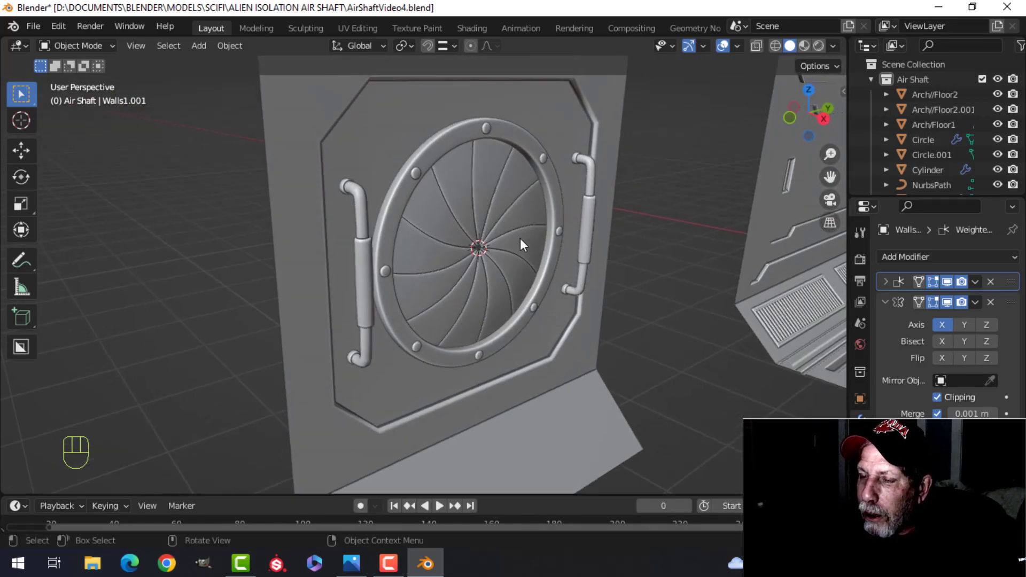
Remove the Subdivision Surface modifier from the handles and apply their Mirror modifier
scroll(506, 236, "down", 2)
left_click(383, 229)
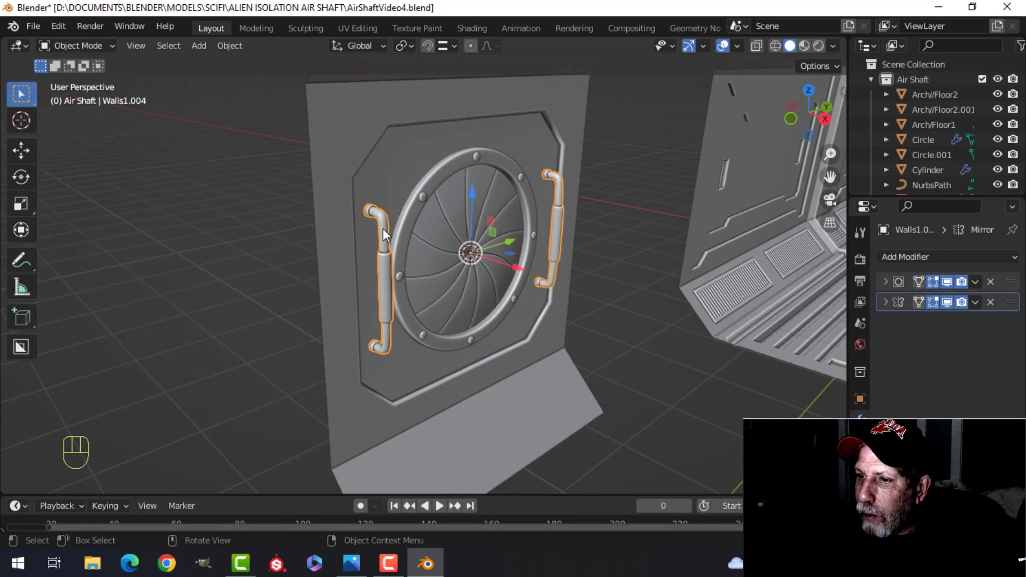
left_click(949, 283)
scroll(515, 296, "up", 2)
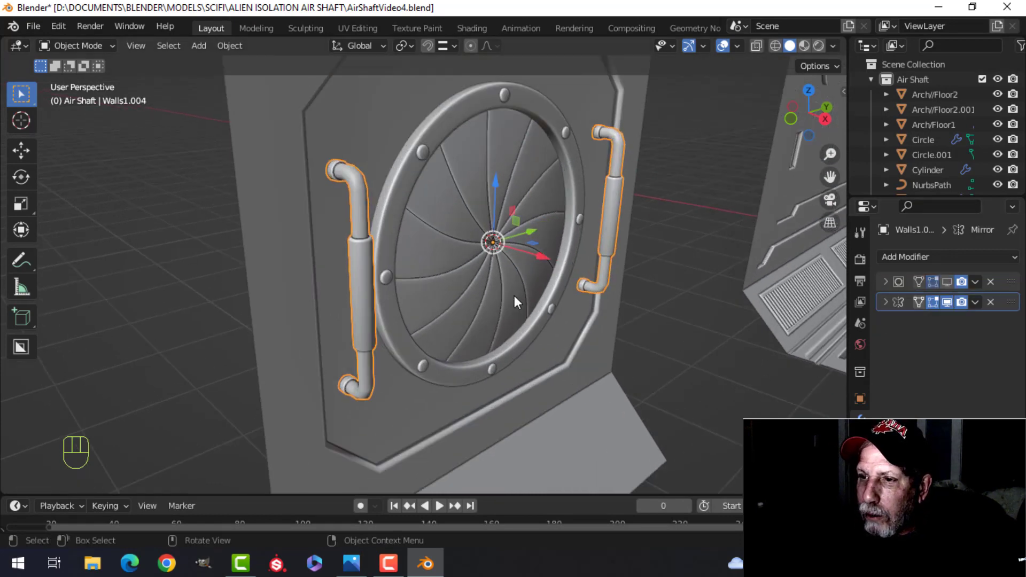
key("alt+a")
mouse_move(514, 296)
middle_mouse_down()
mouse_move(328, 294)
mouse_move(508, 284)
middle_mouse_up()
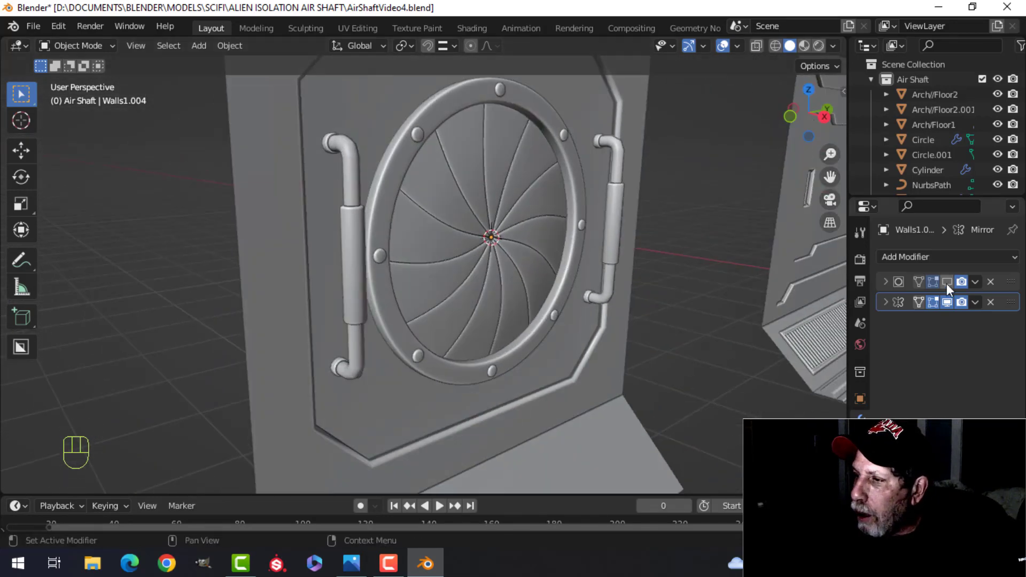
left_click(990, 282)
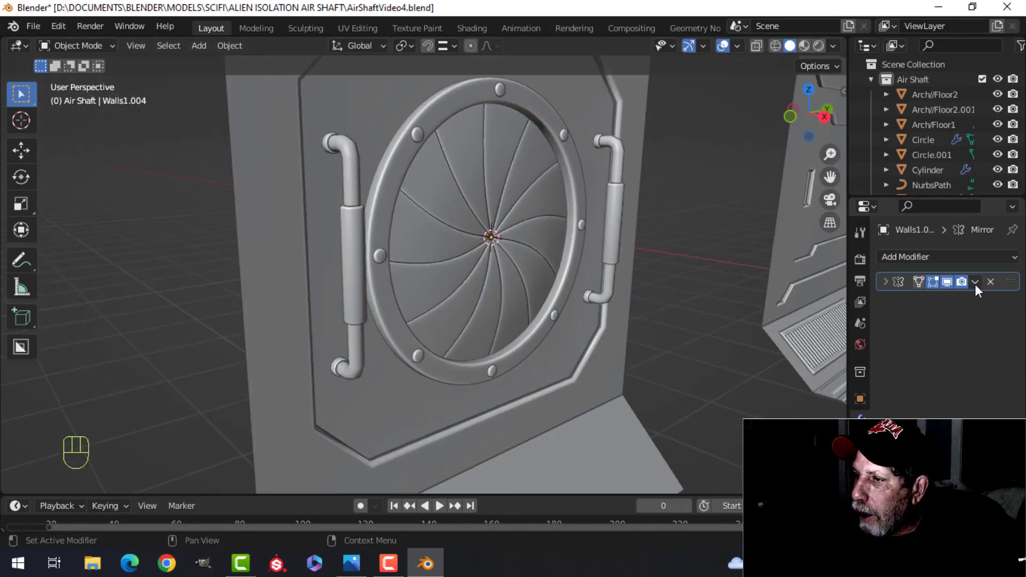
left_click(975, 282)
left_click(889, 295)
Join the two handles to the wall section and clear the selection
middle_click_drag(606, 298, 457, 259)
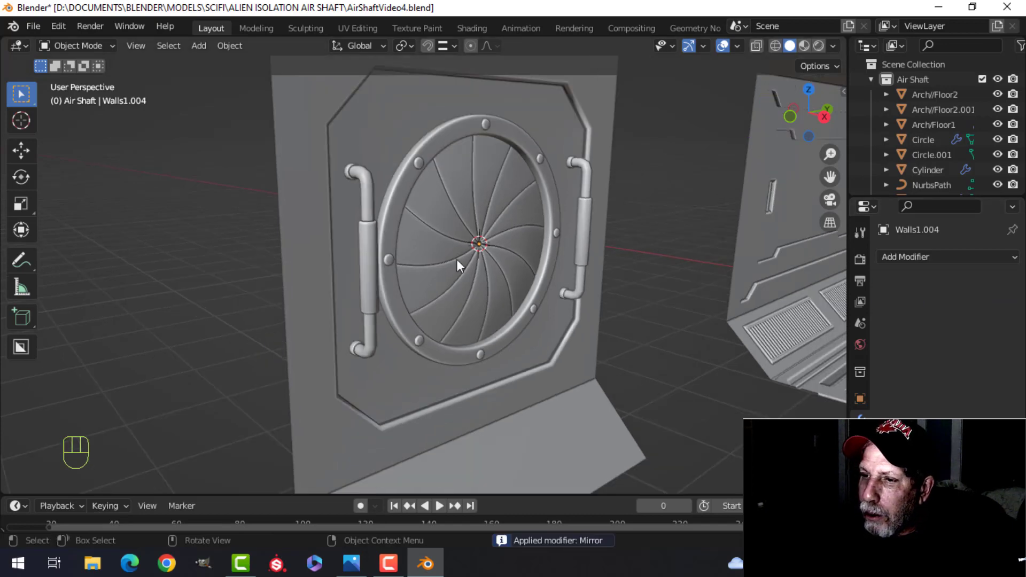
left_click(364, 176)
left_click(366, 121, "shift")
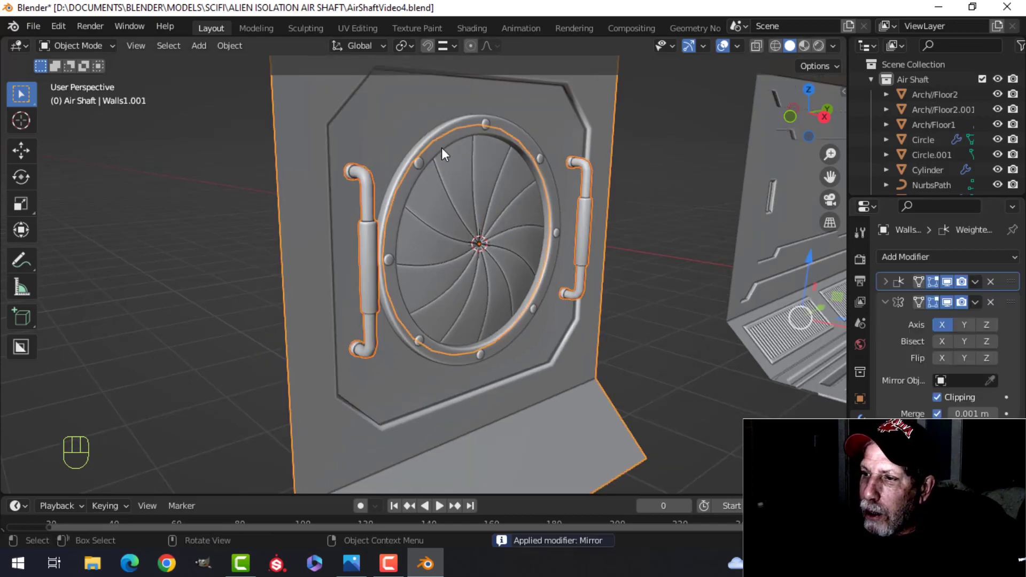
scroll(444, 150, "down", 2)
scroll(447, 155, "down", 1)
key("ctrl+j")
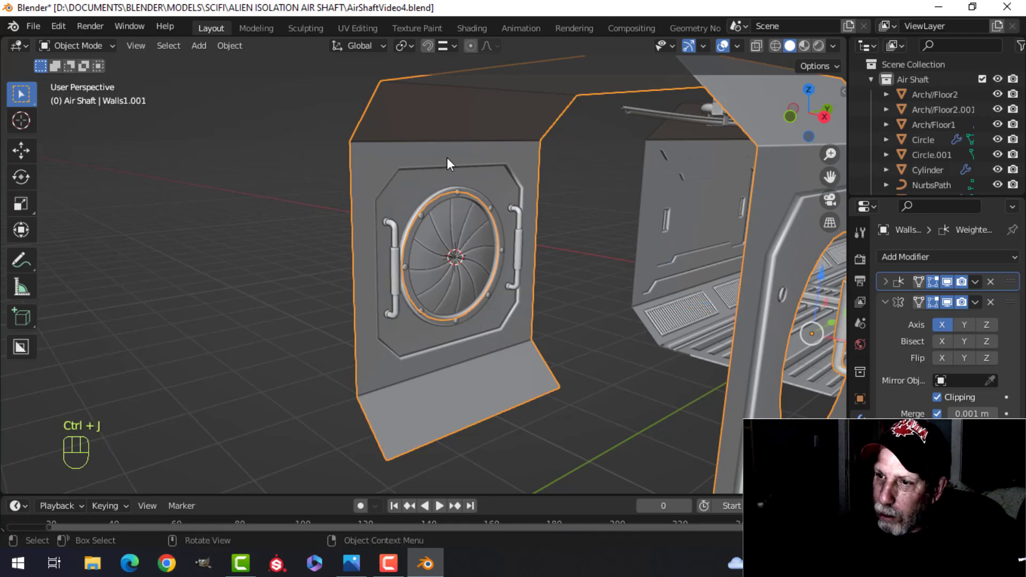
scroll(447, 157, "down", 3)
mouse_move(471, 160)
middle_mouse_down()
mouse_move(554, 174)
mouse_move(604, 164)
mouse_move(474, 185)
mouse_move(475, 233)
mouse_move(458, 215)
mouse_move(477, 182)
middle_mouse_up()
scroll(475, 233, "up", 3)
key("alt+a")
scroll(478, 182, "up", 4)
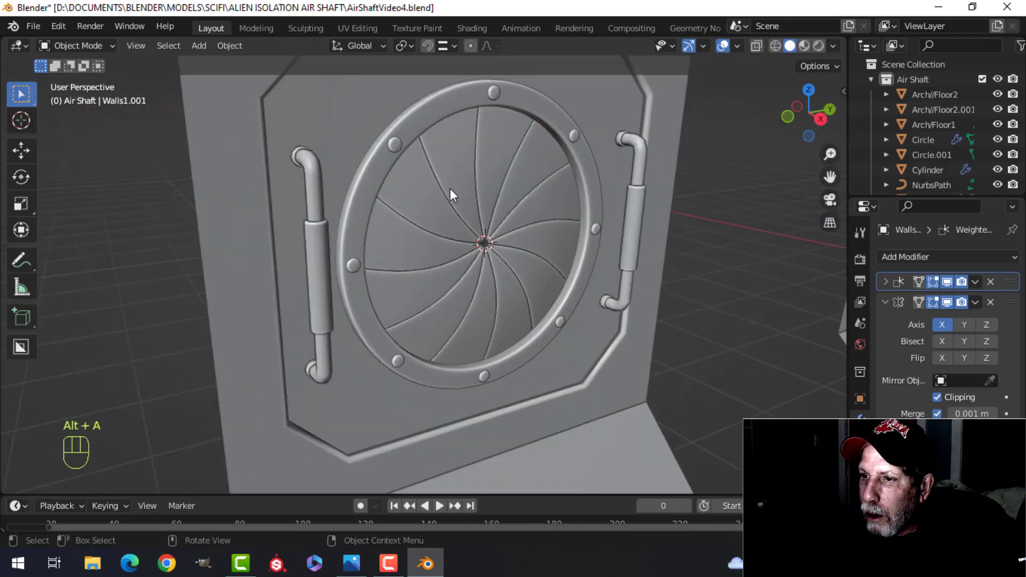
Set the ring's viewport subdivision level to 1 and apply its Subdivision Surface modifier
left_click(606, 221)
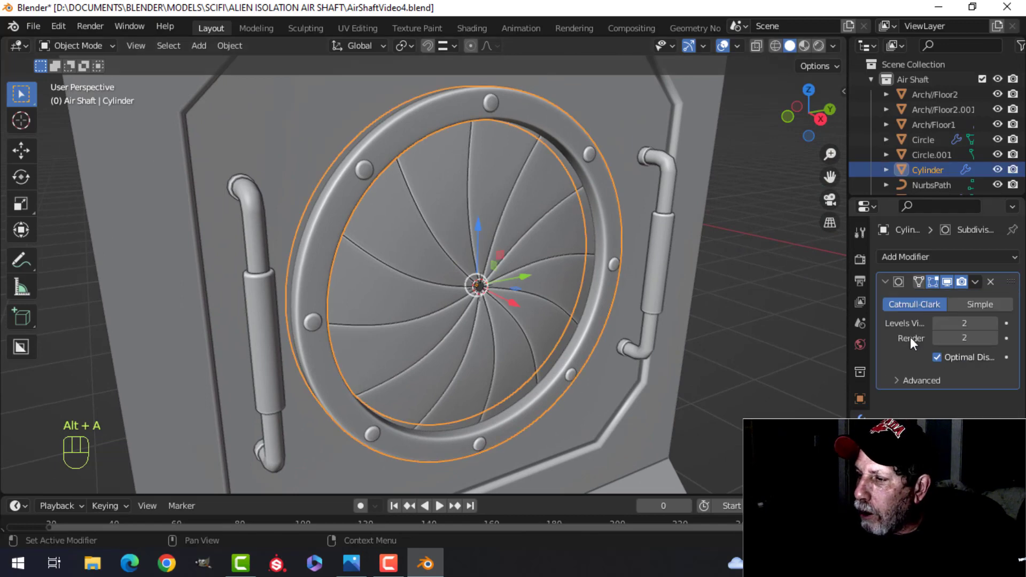
left_click(939, 323)
key("alt+a")
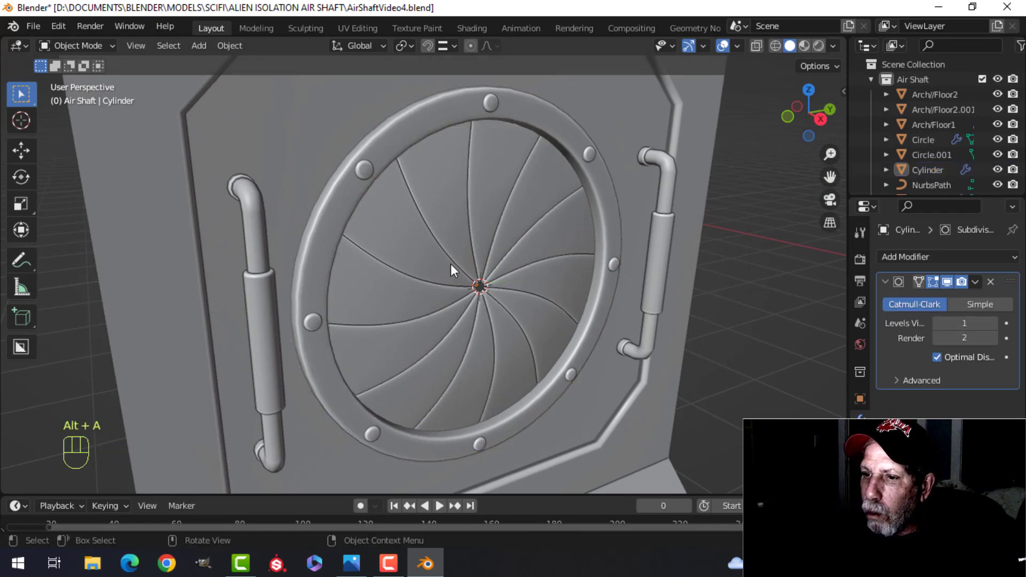
middle_click_drag(451, 264, 473, 242)
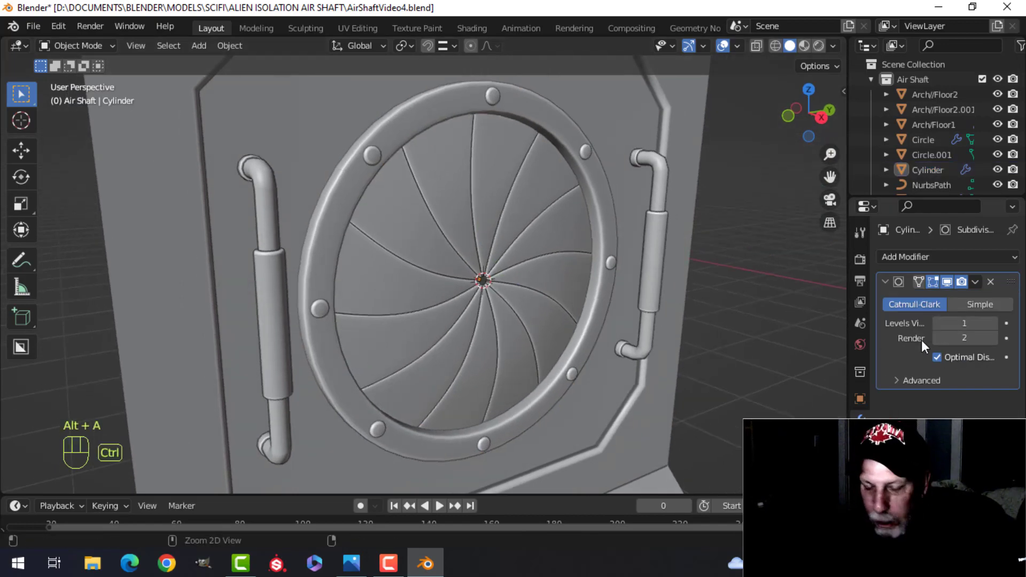
key("ctrl+a")
Join the small discs to the ring, and join that ring to the wall section
left_click(493, 96)
left_click(536, 113, "shift")
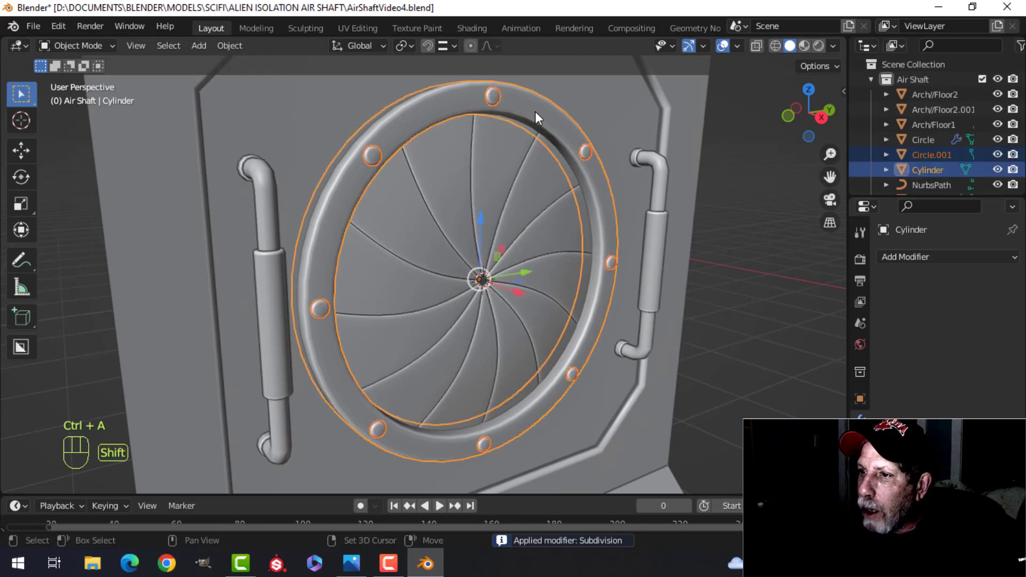
key("ctrl+j")
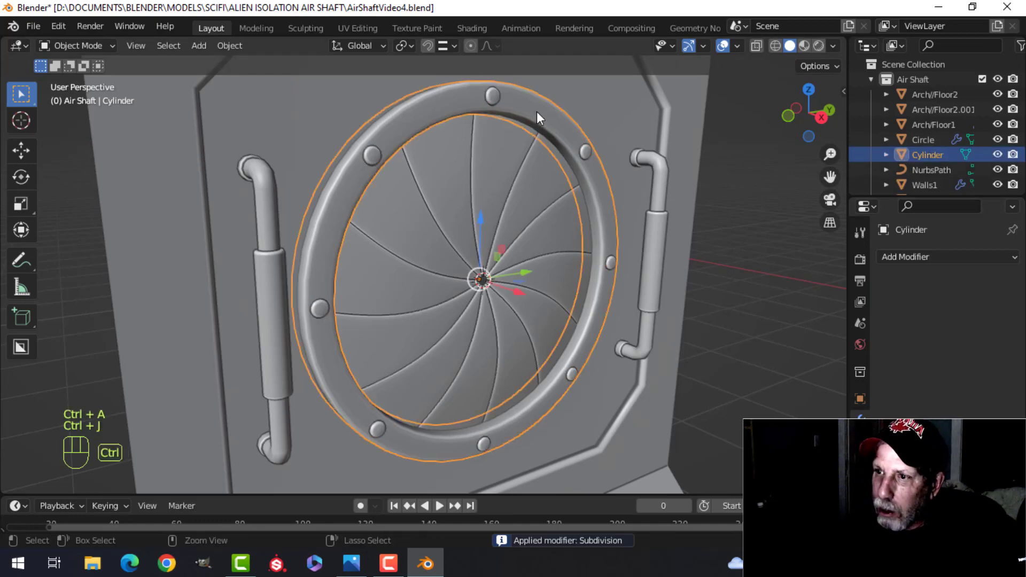
left_click(297, 90, "shift")
key("ctrl+j")
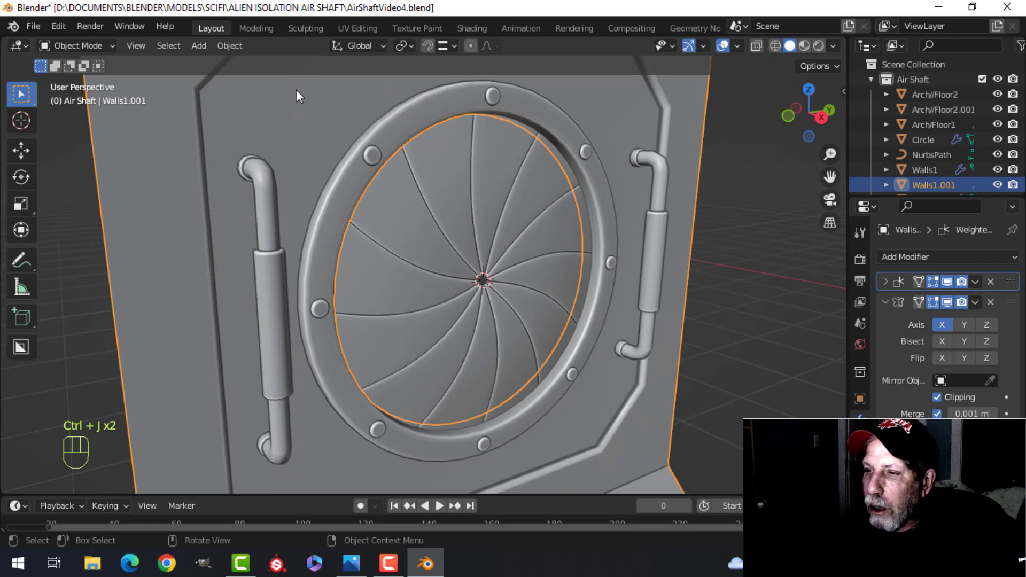
key("alt+a")
Apply the Subdivision modifier of the blade-filled circle and join the circle to the wall section
middle_click_drag(549, 201, 601, 254)
left_click(524, 219)
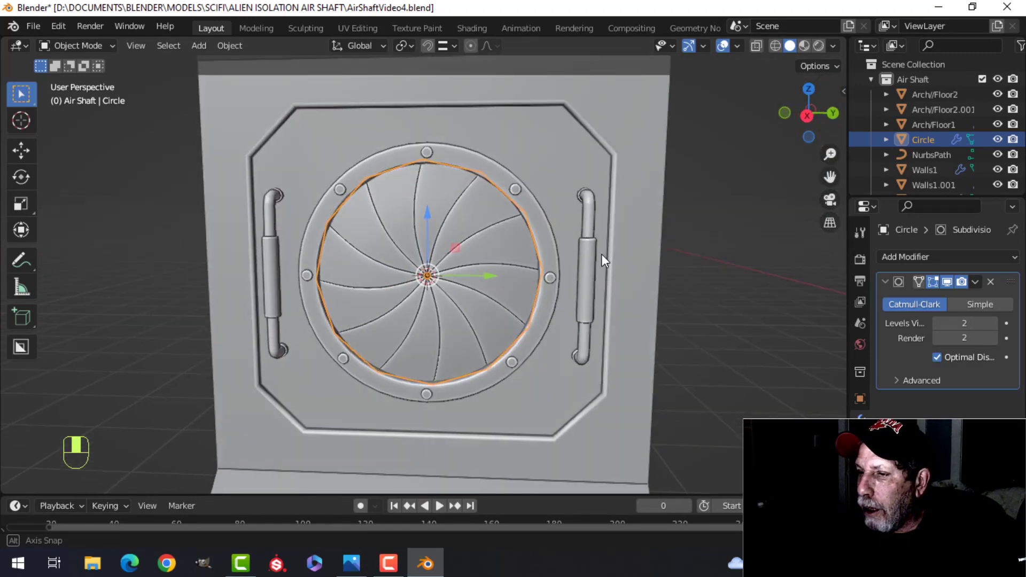
key("Tab")
key("Tab")
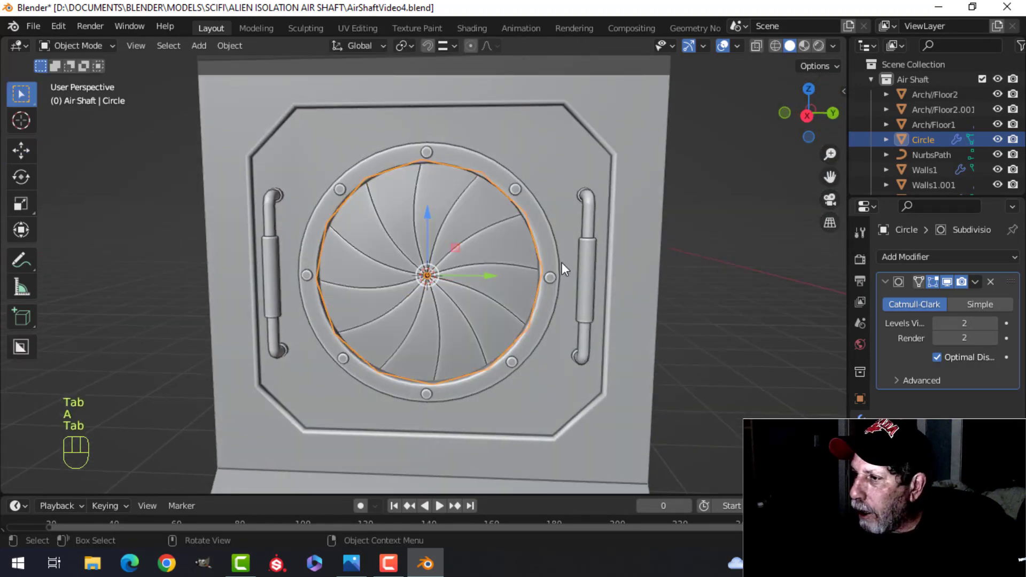
key("ctrl+a")
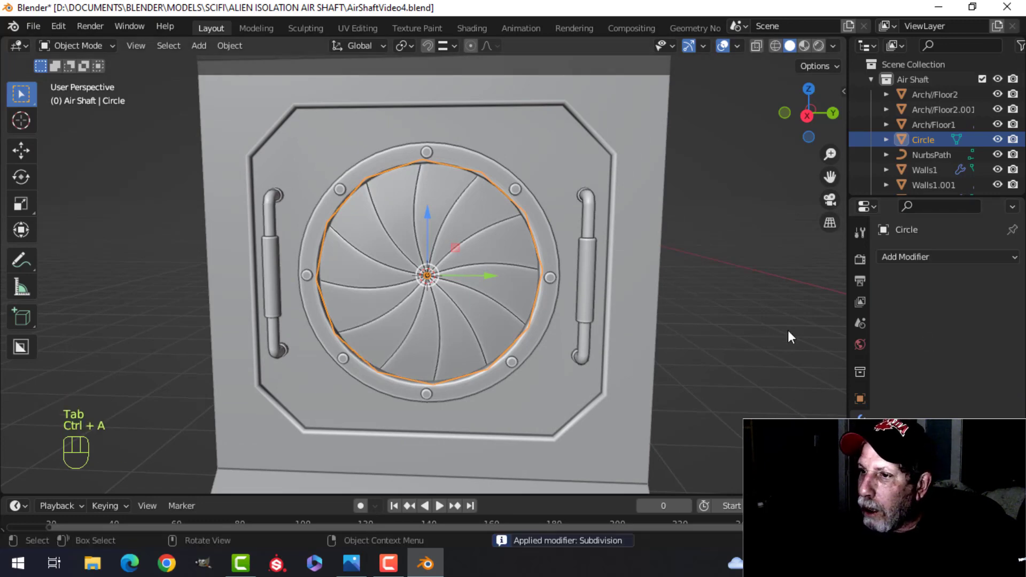
left_click(545, 214, "shift")
key("ctrl+j")
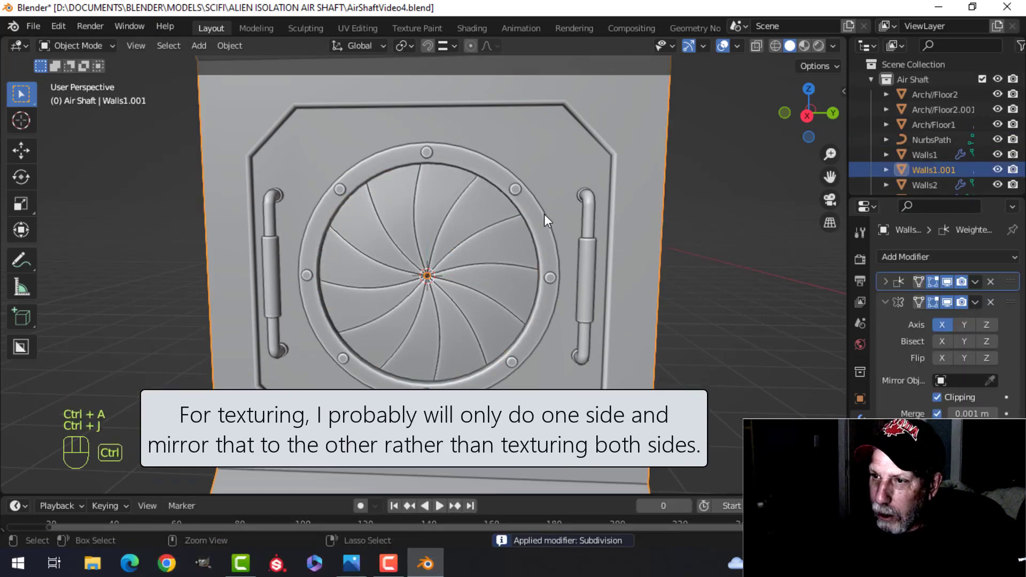
middle_click_drag(544, 213, 679, 210)
key("alt+a")
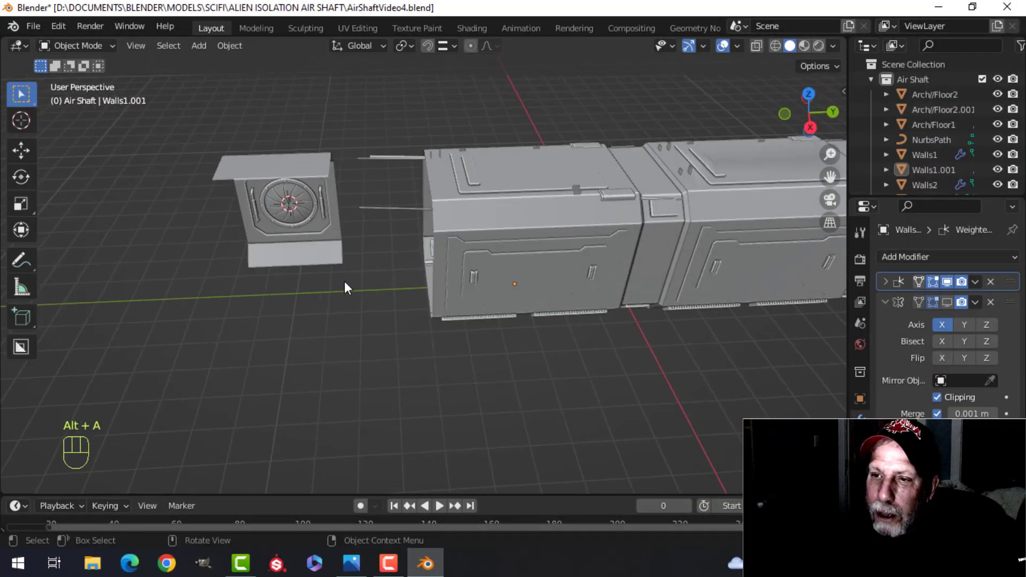
Duplicate the middle arch-and-floor piece and move the copy along Y against the open end of the shaft
middle_click_drag(311, 240, 596, 225)
left_click(551, 298, "shift")
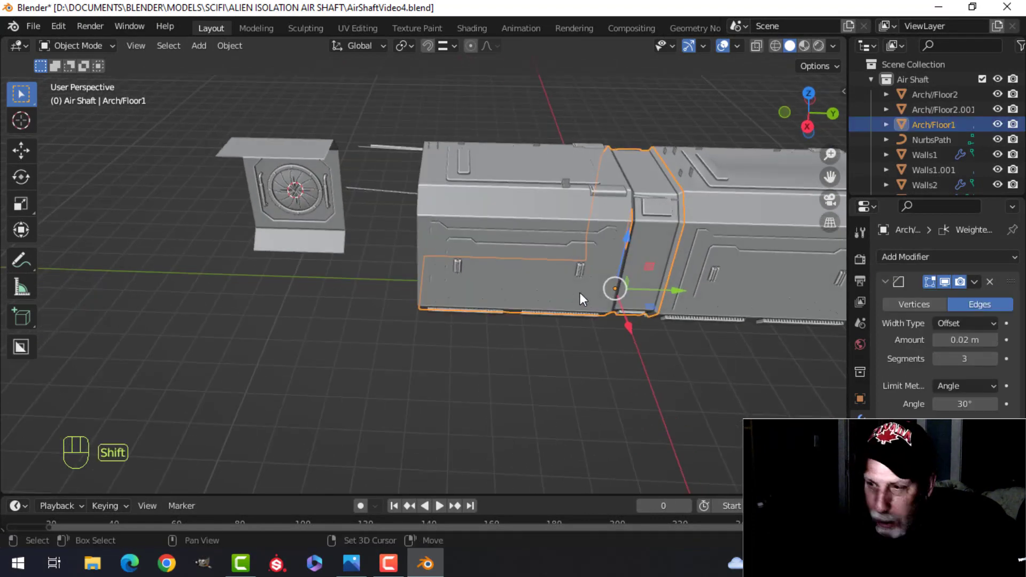
key("shift+d")
left_click(406, 279)
scroll(394, 294, "up", 3)
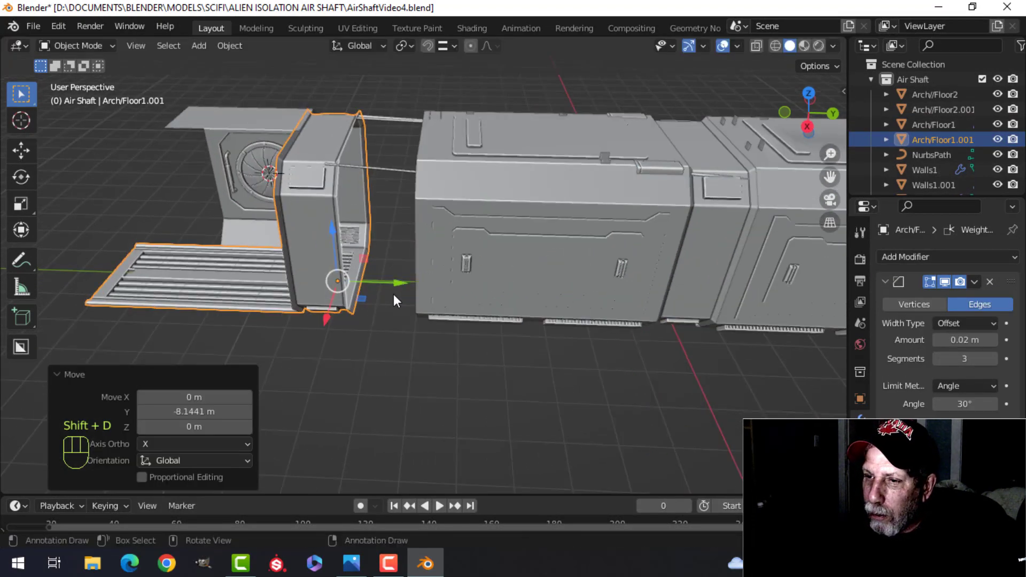
left_click_drag(414, 319, 473, 203)
key("alt+a")
scroll(575, 288, "down", 8)
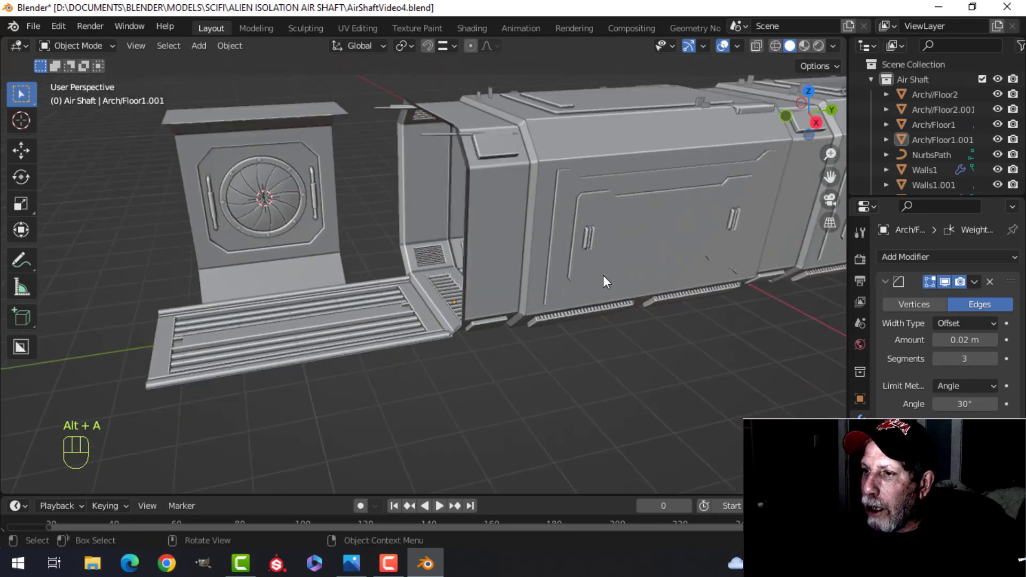
Move the fan wall section 1.5113 m along Y towards the duplicated arch
middle_click_drag(554, 309, 344, 320)
left_click(349, 248)
left_click_drag(604, 317, 437, 233, "ctrl")
scroll(460, 242, "up", 4)
middle_click_drag(460, 241, 467, 316, "shift")
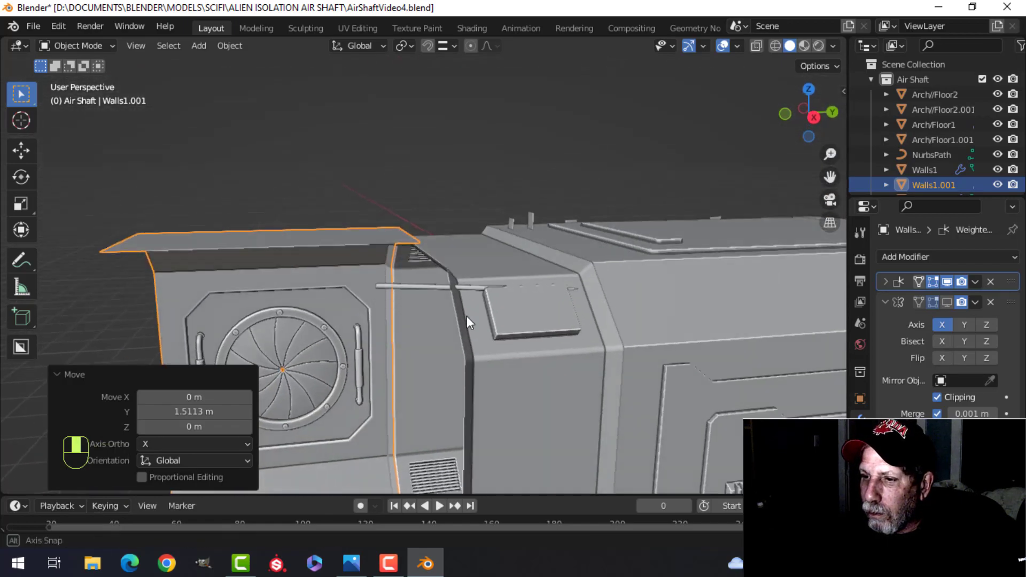
scroll(552, 334, "up", 2)
middle_click_drag(551, 335, 441, 249)
scroll(662, 333, "down", 3)
Shift the fan wall section -0.2624 m along Y, and move it back along Y until it snaps against the arch
key("g")
key("y")
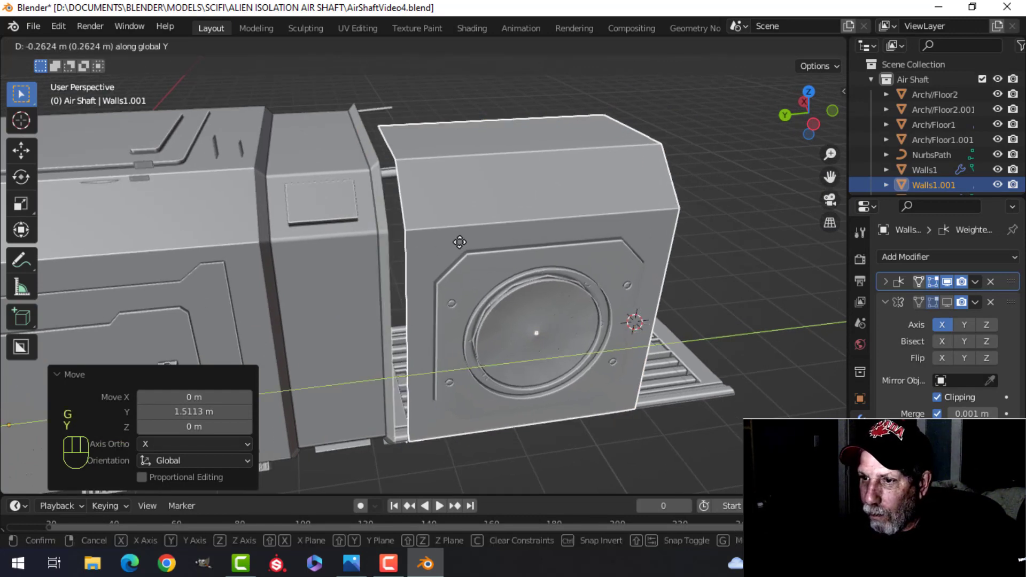
left_click(475, 297)
key("g")
key("y")
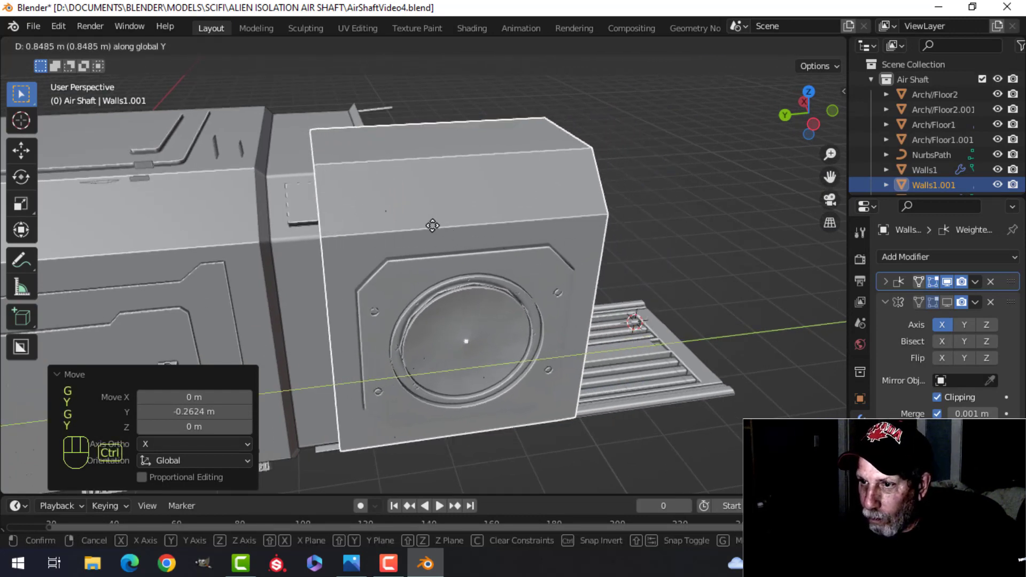
left_click(536, 219)
key("alt+a")
Examine the fit of the wall section against the arch and check how the existing floor pieces span the shaft
middle_click_drag(536, 213, 505, 192)
scroll(483, 202, "up", 2)
scroll(492, 203, "down", 2)
scroll(521, 194, "down", 1)
mouse_move(452, 251)
middle_mouse_down("shift")
mouse_move(474, 192)
mouse_move(472, 200)
middle_mouse_up("shift")
middle_click_drag(453, 293, 463, 203, "shift")
mouse_move(463, 203)
middle_mouse_down()
mouse_move(454, 305)
mouse_move(503, 263)
mouse_move(495, 226)
mouse_move(512, 240)
mouse_move(315, 336)
mouse_move(386, 291)
mouse_move(438, 236)
mouse_move(576, 155)
middle_mouse_up()
scroll(484, 290, "down", 3)
scroll(495, 226, "down", 2)
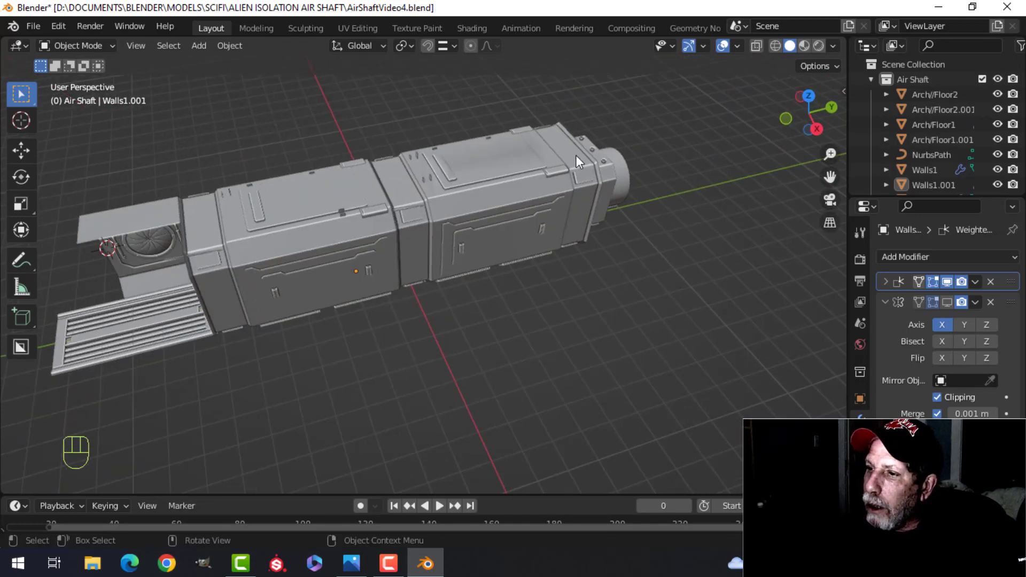
left_click(486, 245)
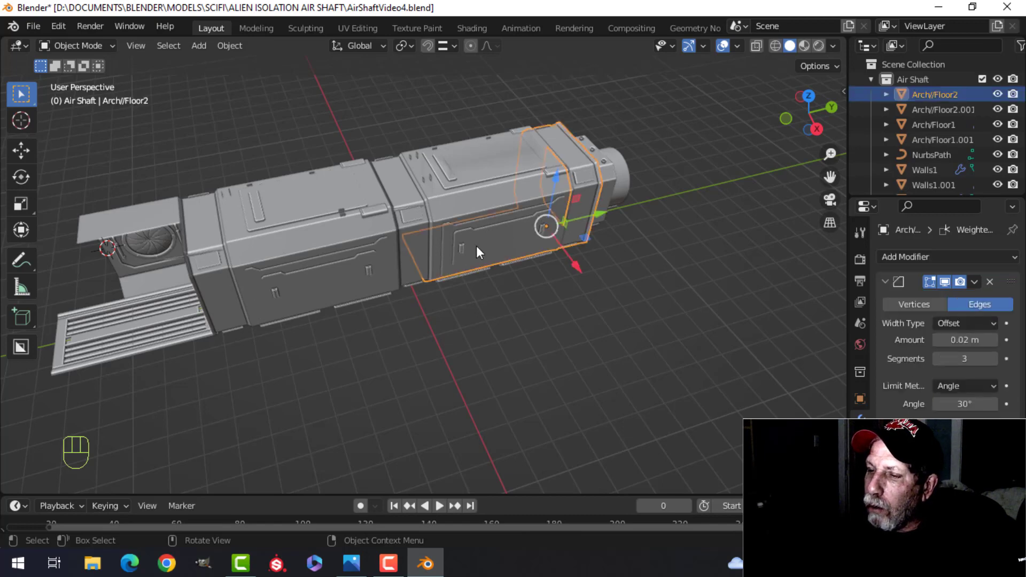
left_click(317, 250)
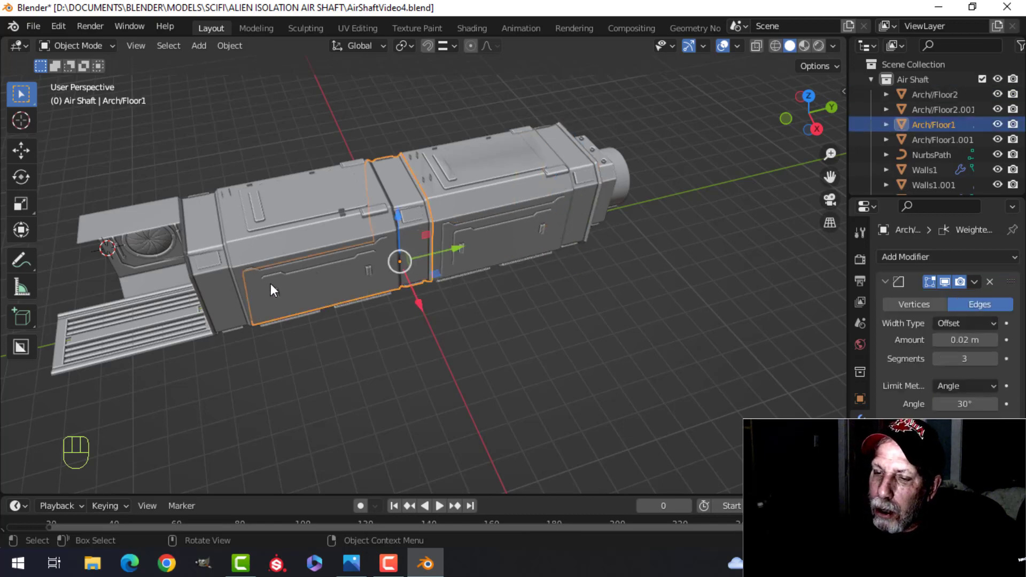
key("alt+a")
middle_click_drag(228, 302, 390, 218, "shift")
Select the outer end of the duplicated floor in top wireframe view and move it about 2.3 m along Y to shorten the floor
left_click(389, 218)
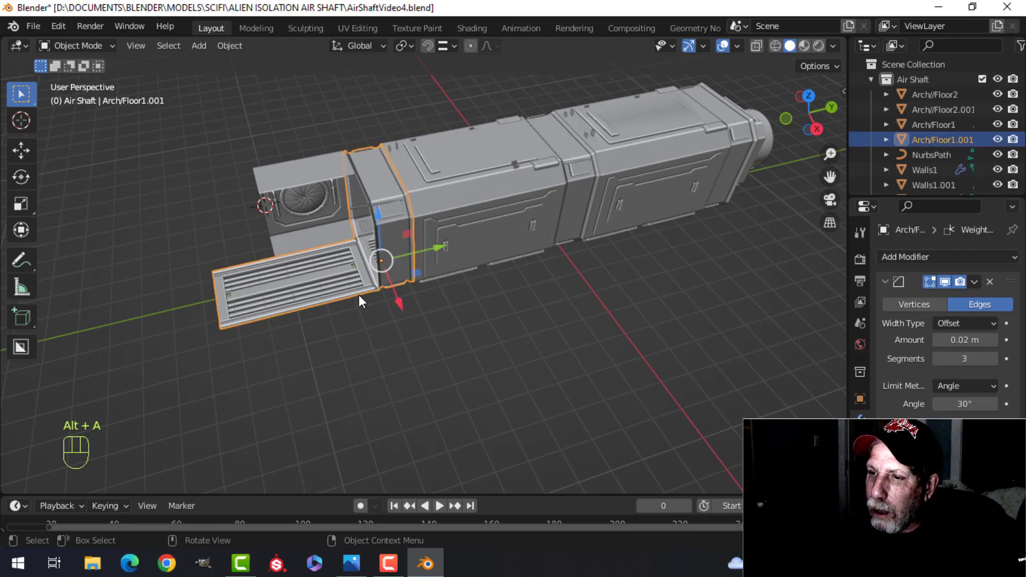
scroll(358, 294, "up", 3)
middle_click_drag(358, 294, 445, 276, "shift")
key("KP_7")
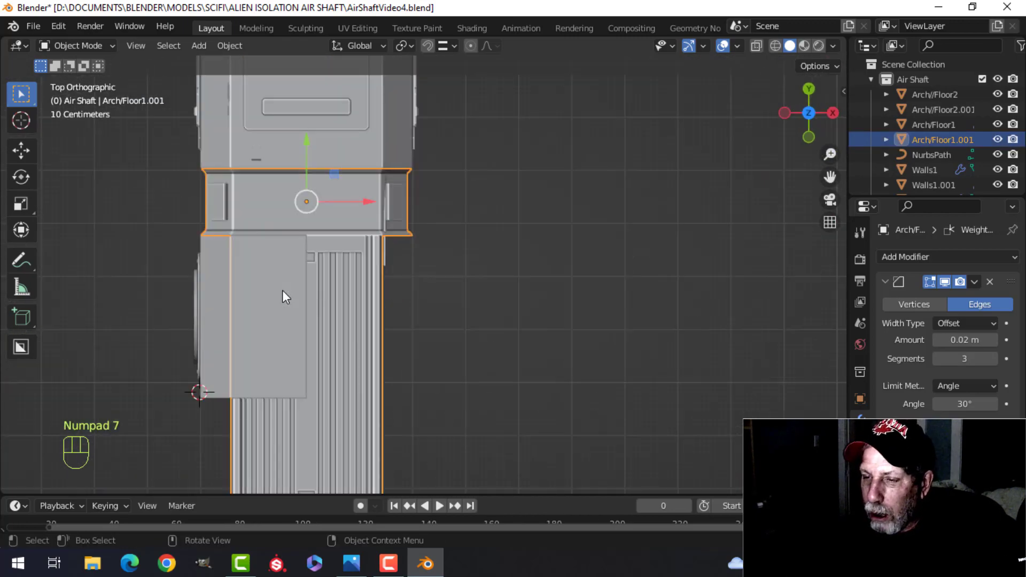
scroll(282, 290, "down", 2)
middle_click_drag(283, 291, 409, 170, "shift")
key("Tab")
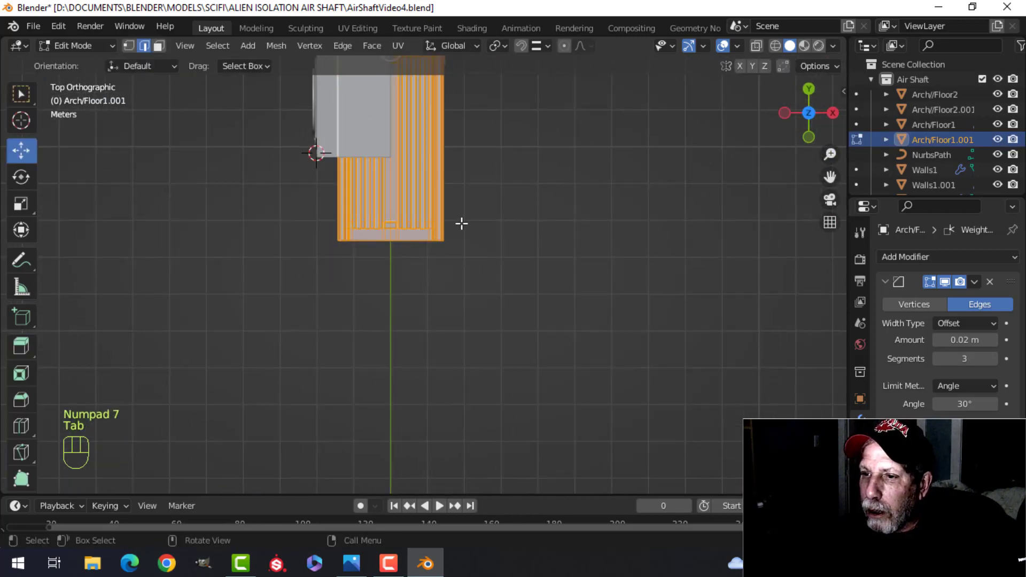
key("alt+a")
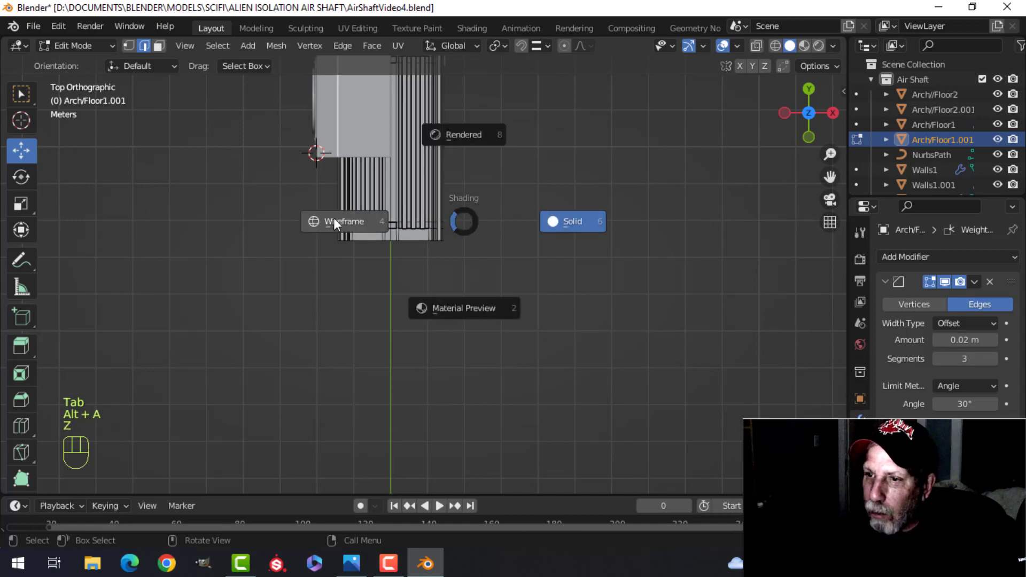
left_click(339, 222)
key("b")
left_click_drag(300, 207, 538, 246)
scroll(538, 245, "up", 3)
middle_click_drag(538, 246, 526, 411, "shift")
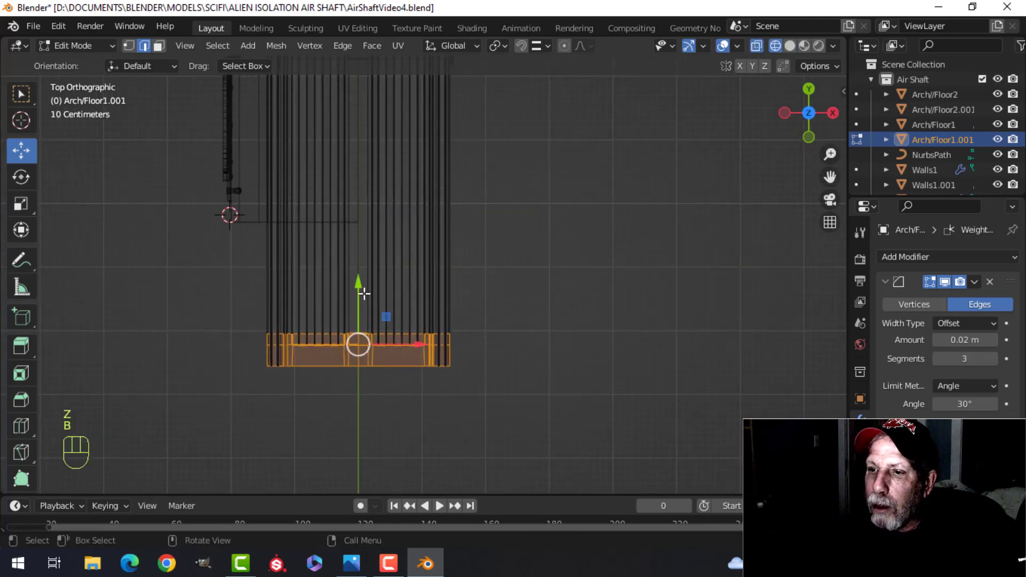
left_click_drag(360, 291, 330, 182)
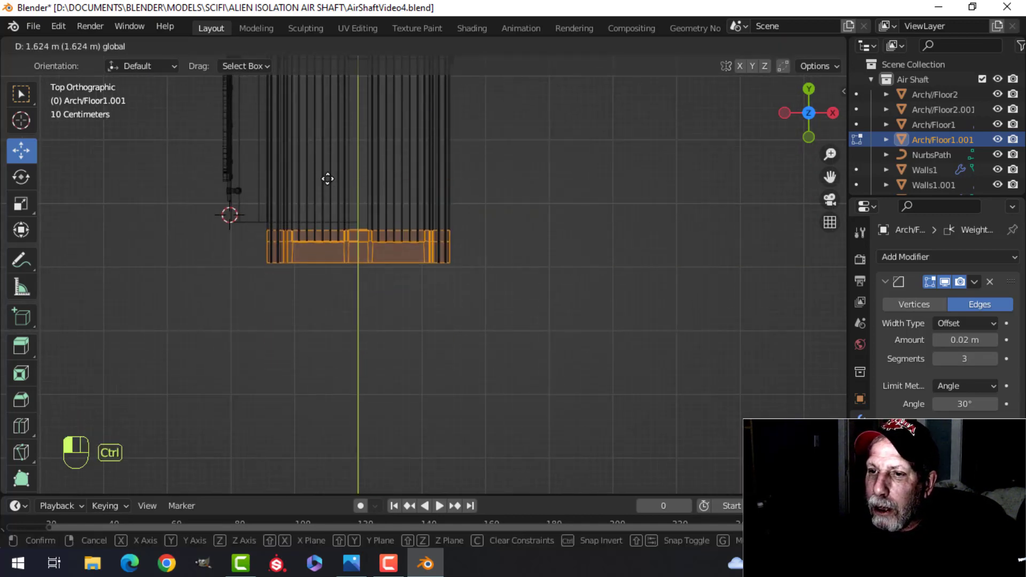
Align the shortened floor's end with the outer edge of the fan wall section and return to solid shading in Object Mode
left_click_drag(327, 141, 336, 180, "ctrl")
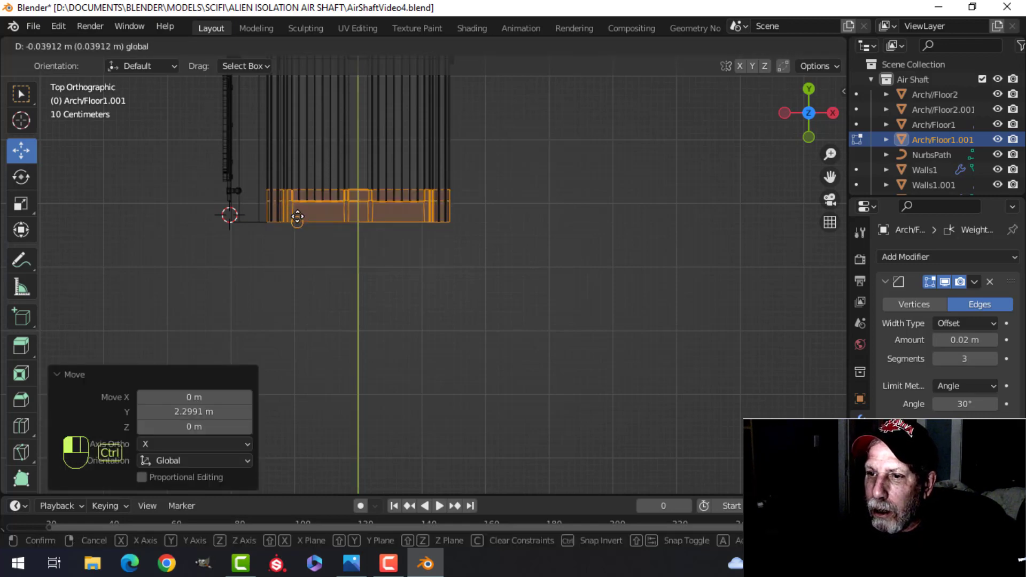
left_click_drag(297, 216, 297, 216)
scroll(463, 261, "up", 3)
key("alt+a")
middle_click_drag(463, 261, 428, 236)
key("z")
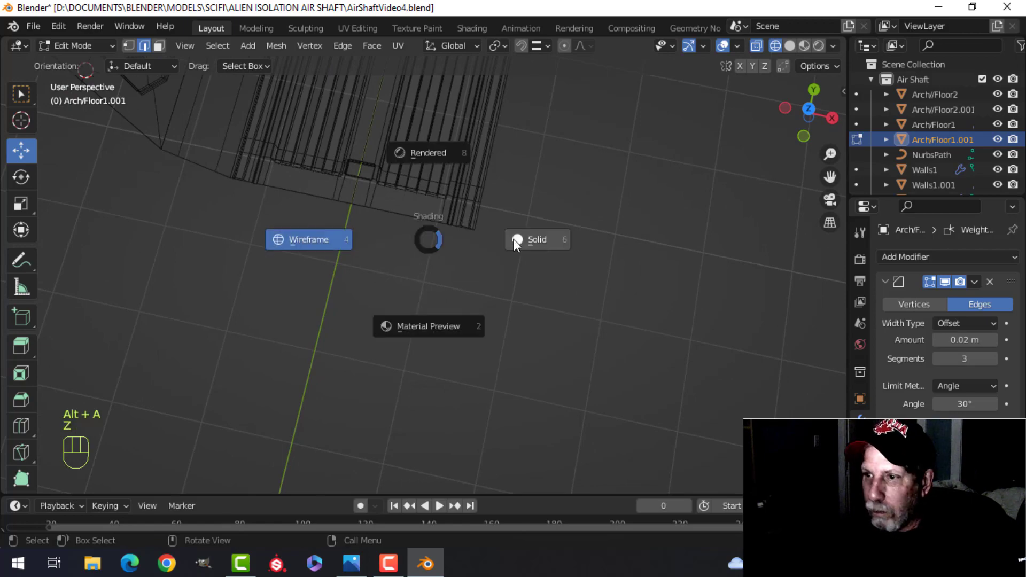
left_click(514, 239)
key("Tab")
scroll(535, 254, "down", 3)
key("alt+a")
Turn on viewport display of the fan wall section's Mirror modifier so the wall shows on both sides of the shaft
middle_click_drag(534, 254, 548, 199)
scroll(516, 239, "down", 2)
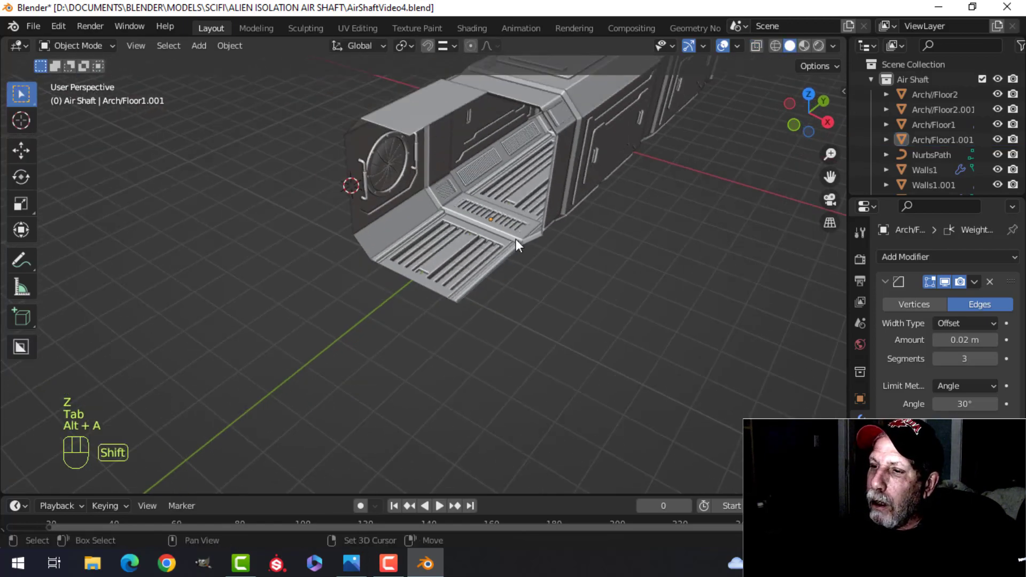
middle_click_drag(515, 239, 508, 270, "shift")
scroll(511, 254, "up", 2)
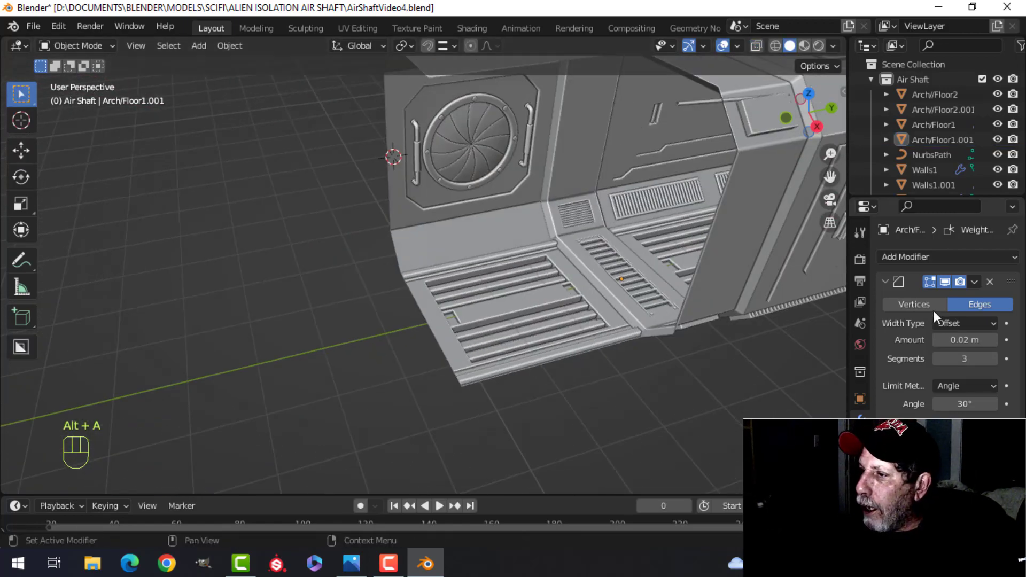
left_click(396, 100)
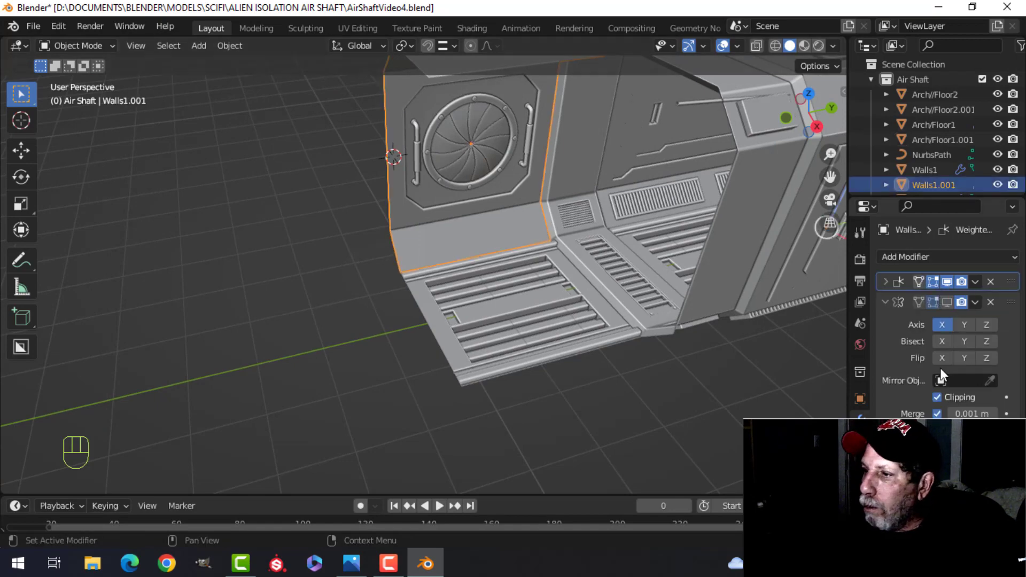
left_click(947, 301)
key("alt+a")
Examine the mirrored fan walls and how they line up with the arch and floor inside the shaft
middle_click_drag(573, 315, 521, 274)
scroll(477, 301, "up", 3)
scroll(521, 273, "up", 2)
middle_click_drag(486, 226, 516, 345, "shift")
scroll(684, 259, "down", 1)
scroll(717, 280, "up", 3)
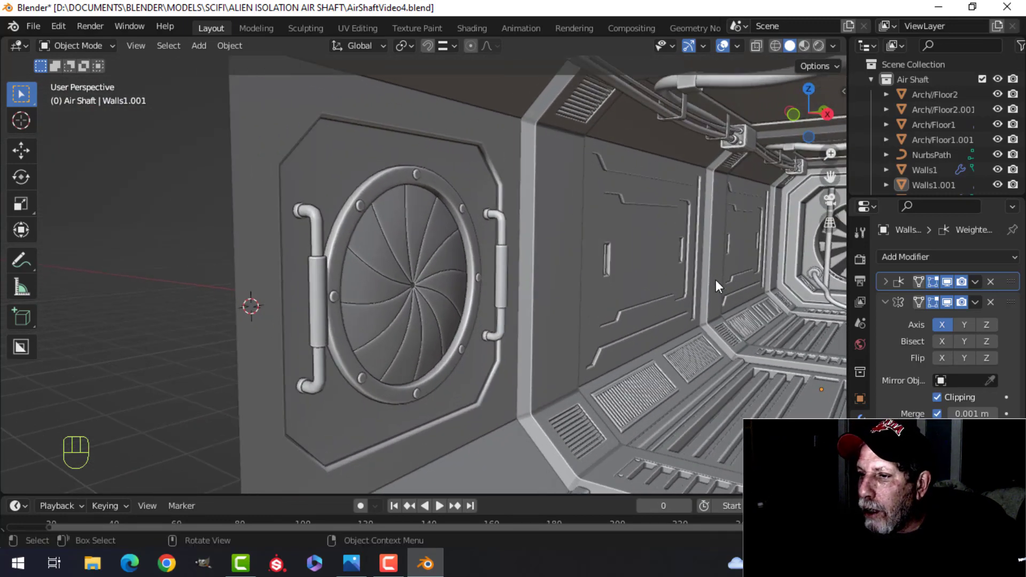
middle_click_drag(710, 280, 395, 298, "shift")
middle_click_drag(687, 323, 516, 277, "shift")
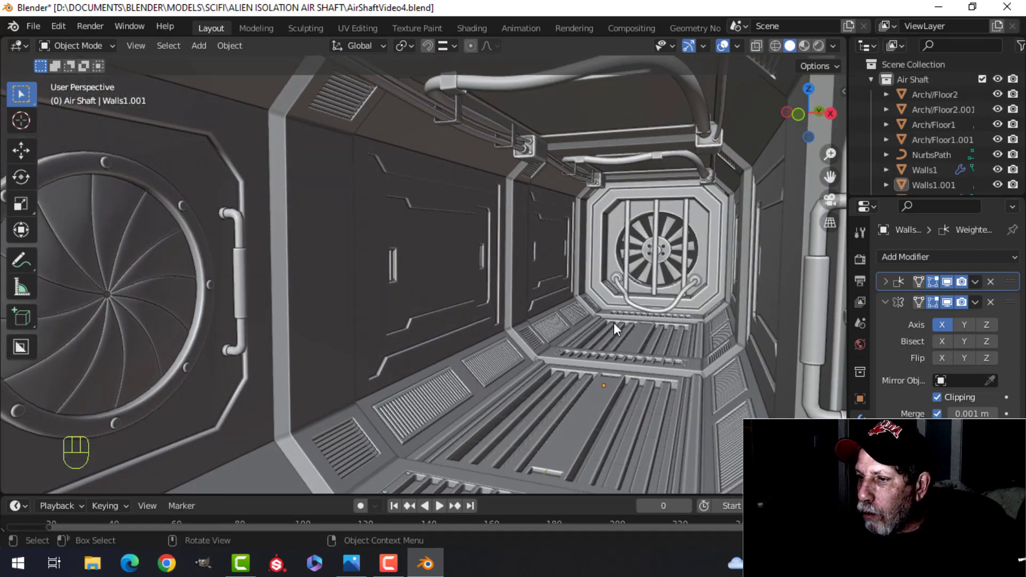
scroll(615, 328, "up", 1)
scroll(614, 328, "down", 6)
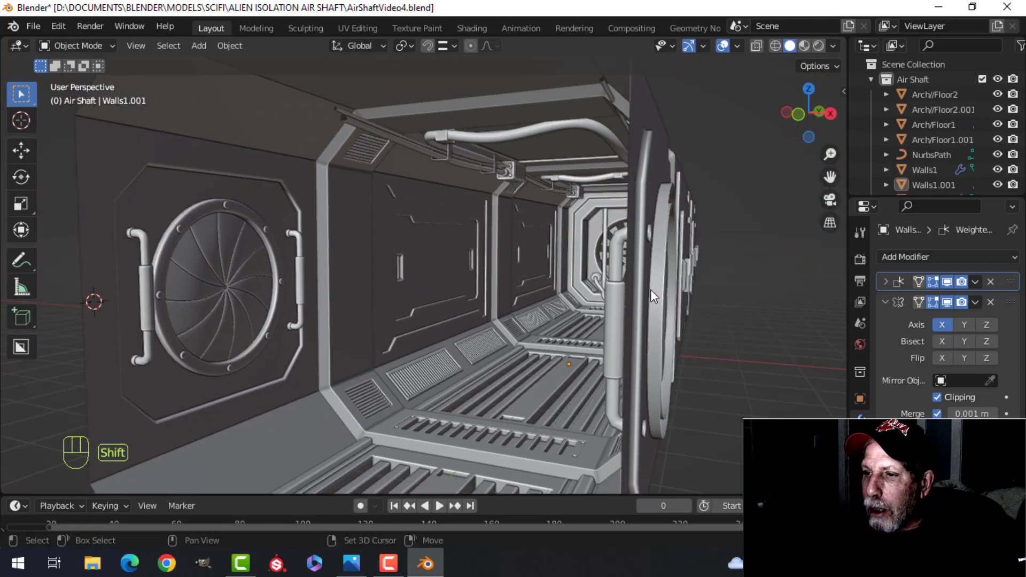
Duplicate the door-panel wall section beside the fan section's arch and place the copy along Y beyond the shaft's open end
middle_click_drag(650, 290, 509, 332)
scroll(591, 320, "down", 2)
scroll(578, 316, "down", 4)
left_click(515, 269)
middle_click_drag(533, 299, 585, 298, "shift")
middle_click_drag(586, 298, 593, 296)
scroll(595, 297, "down", 3)
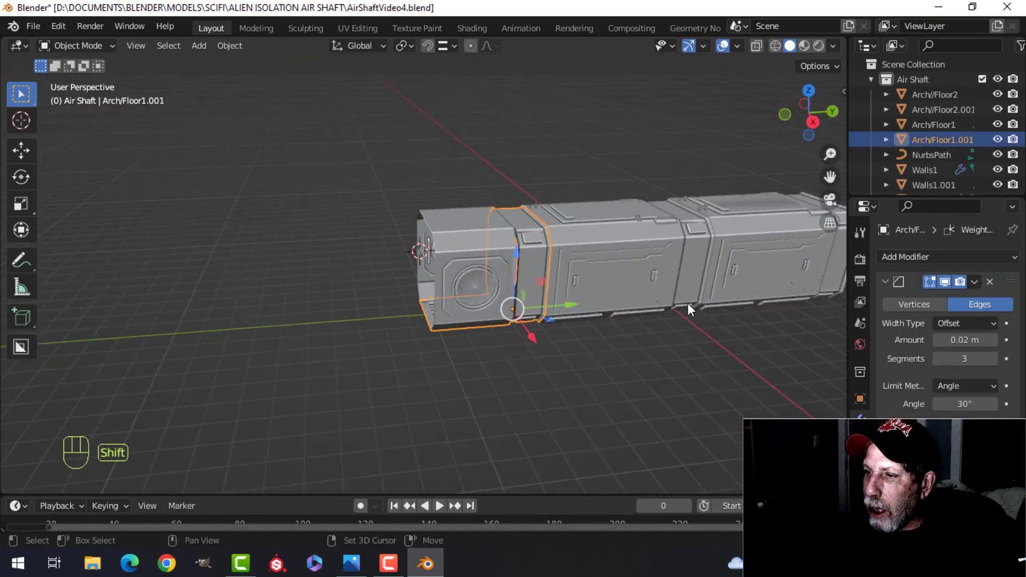
middle_click_drag(688, 304, 540, 318, "shift")
left_click(428, 254)
middle_click_drag(428, 253, 516, 315, "shift")
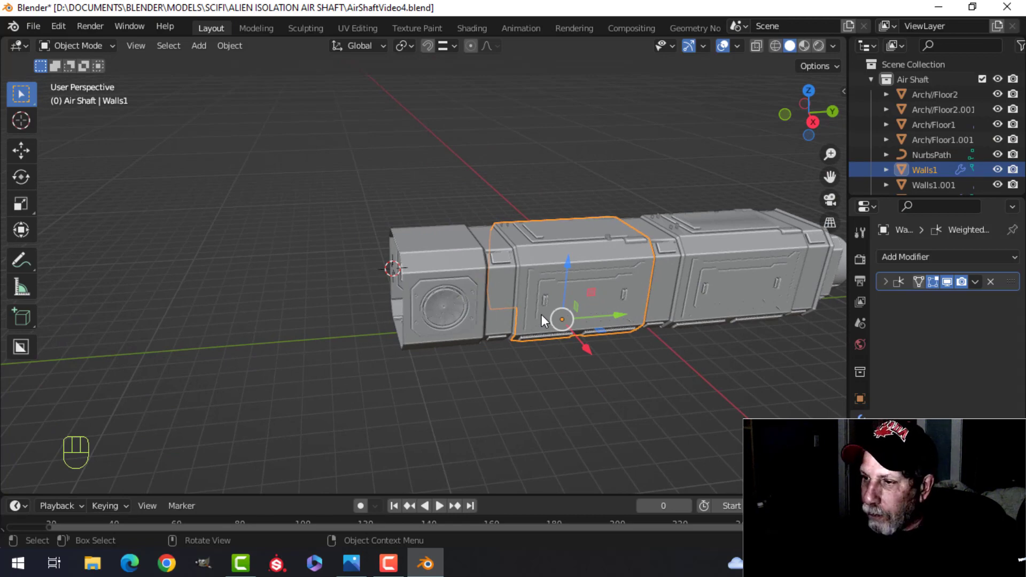
key("shift+d")
key("y")
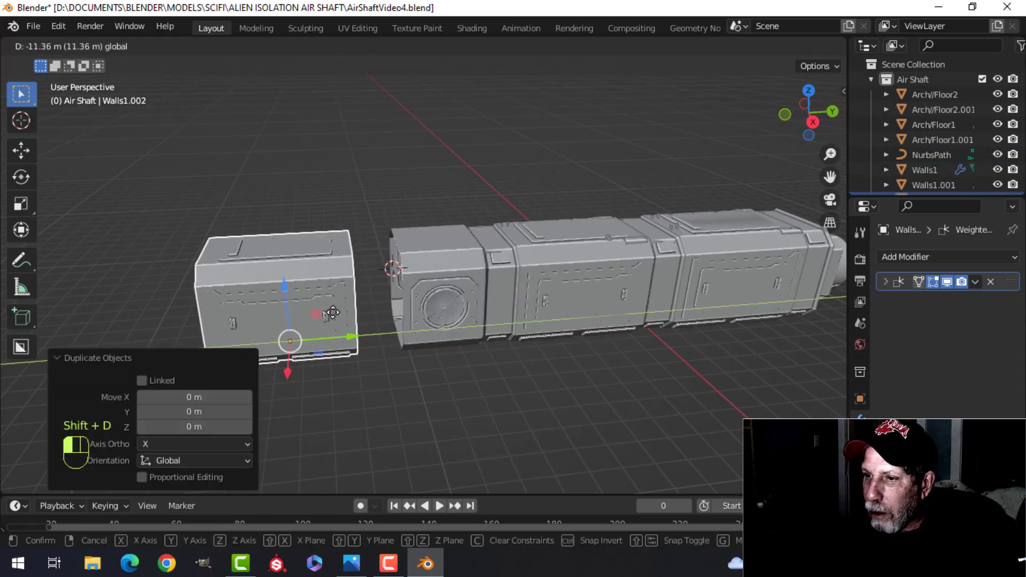
left_click(329, 312)
Move the duplicated wall section 2.3692 m along Y to snap it against the fan wall section's outer end
left_click_drag(340, 338, 395, 297, "ctrl")
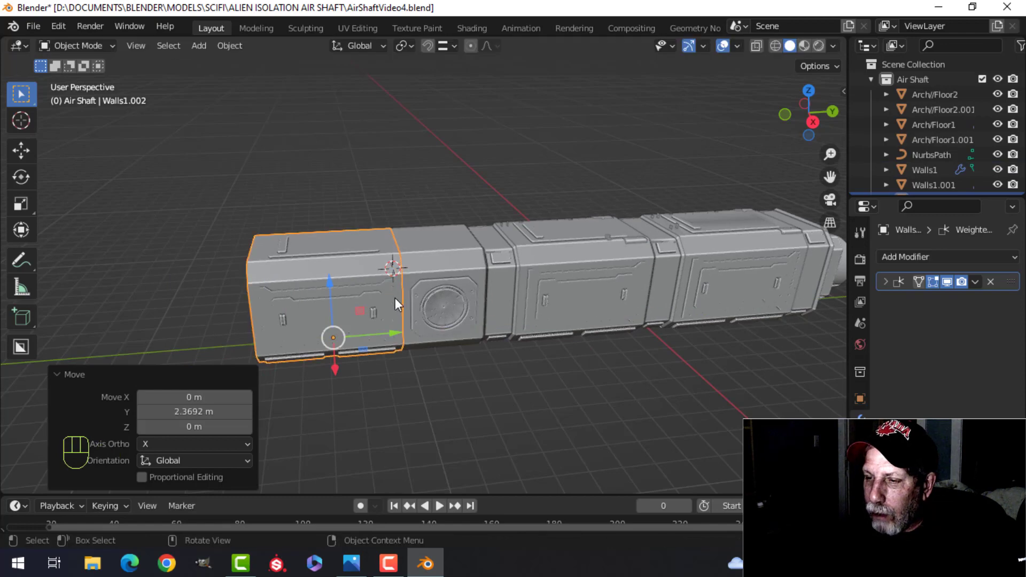
scroll(396, 297, "up", 5)
key("alt+a")
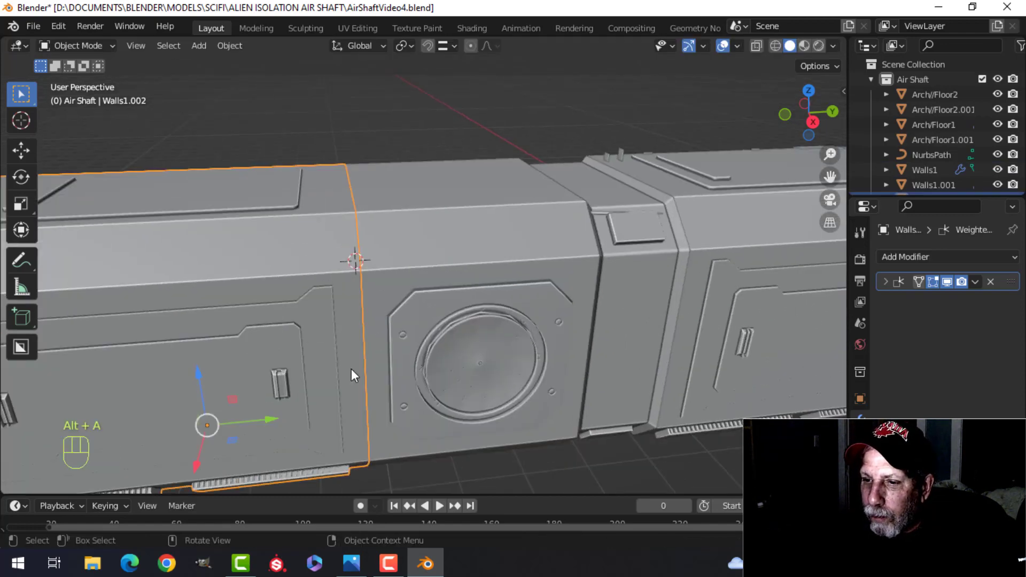
Move the duplicated wall section -1.7749 m along Y and then farther out to make room for another arch
left_click_drag(285, 416, 146, 410)
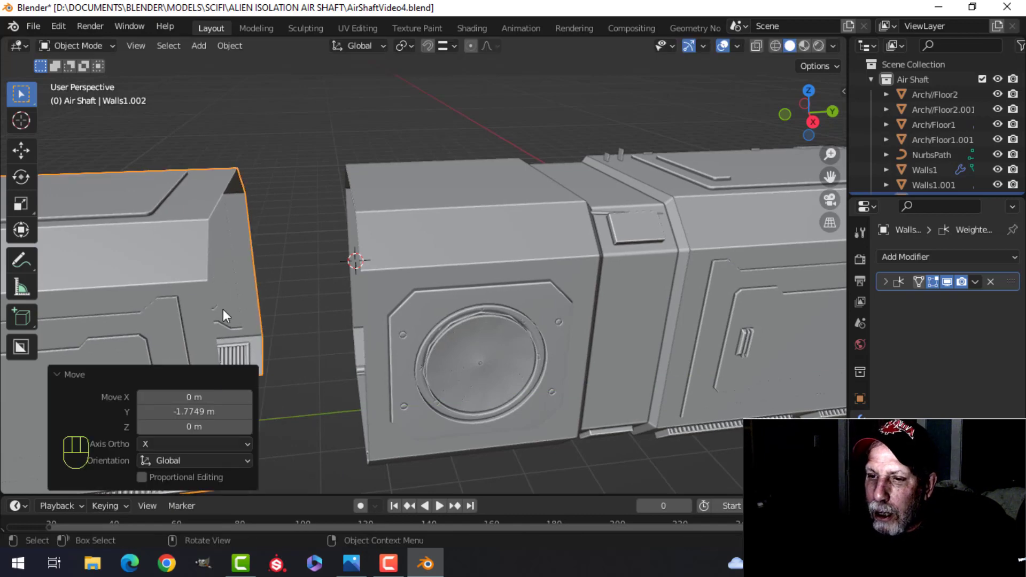
scroll(235, 305, "down", 4)
middle_click_drag(246, 303, 438, 324, "shift")
left_click_drag(444, 318, 244, 327)
Duplicate the full-length arch and floor piece between the two door-panel sections and move the copy -13.076 m along Y
middle_click_drag(585, 341, 650, 297)
left_click(669, 294)
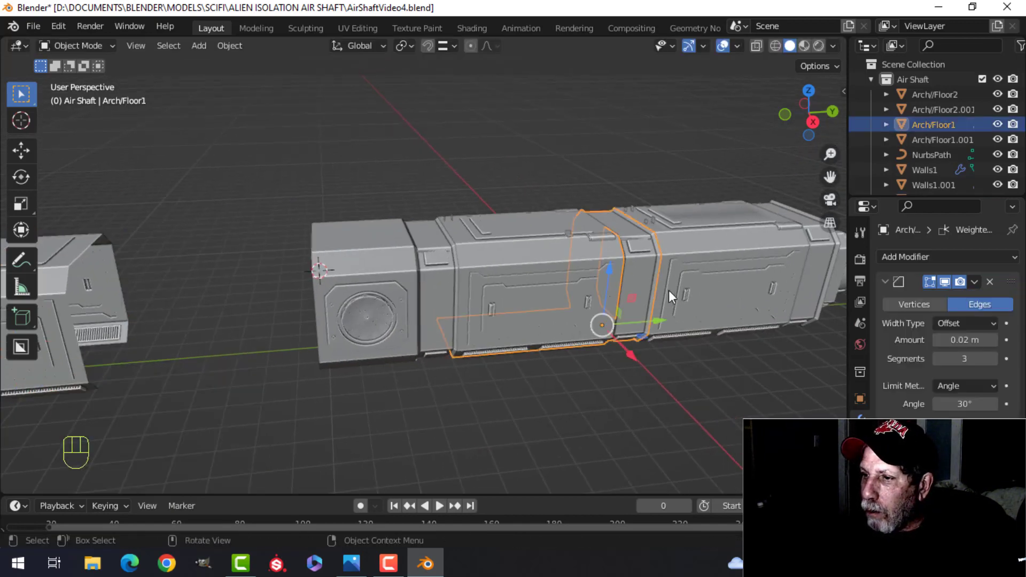
key("shift+d")
right_click(733, 299)
left_click_drag(663, 319, 333, 294)
scroll(332, 293, "up", 4)
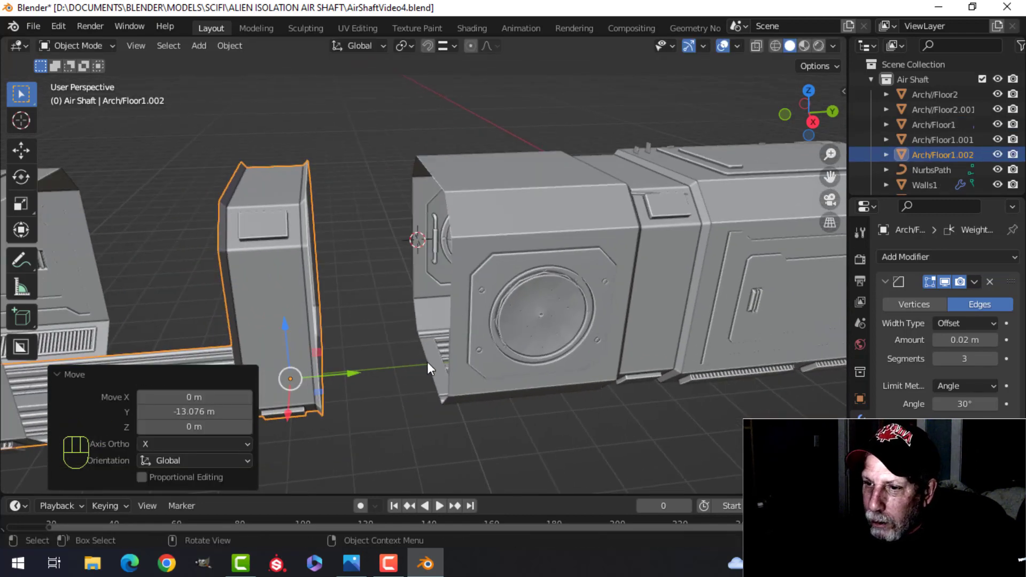
Snap the duplicated arch along Y against the open end of the fan wall section and deselect it
left_click_drag(354, 372, 412, 229, "ctrl")
scroll(509, 267, "up", 3)
scroll(509, 267, "down", 2)
key("alt+a")
Snap the duplicated door-panel wall section along Y against the new arch so it covers the exposed floor, and deselect it
middle_click_drag(524, 291, 582, 262)
scroll(534, 289, "down", 4)
scroll(582, 262, "up", 2)
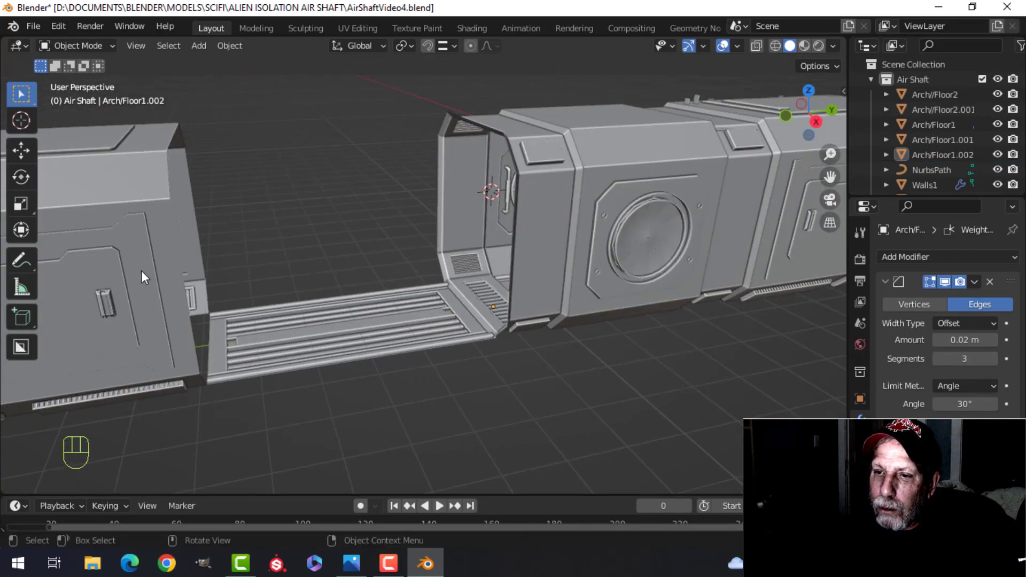
left_click(141, 271)
middle_click_drag(258, 304, 305, 288, "shift")
left_click_drag(232, 285, 508, 174, "ctrl")
middle_click_drag(640, 178, 592, 217)
scroll(599, 223, "up", 4)
key("alt+a")
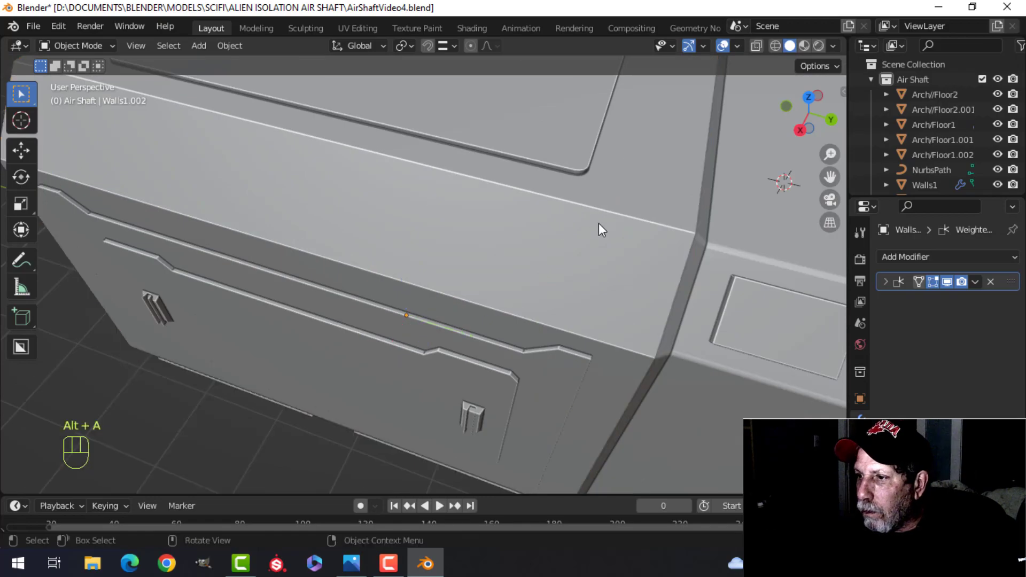
Check the extended shaft's interior from its new open end and save the file
scroll(599, 223, "down", 4)
middle_click_drag(347, 251, 610, 214, "shift")
scroll(501, 202, "up", 7)
middle_click_drag(501, 202, 492, 314, "shift")
scroll(492, 314, "up", 3)
middle_click_drag(573, 317, 438, 432, "shift")
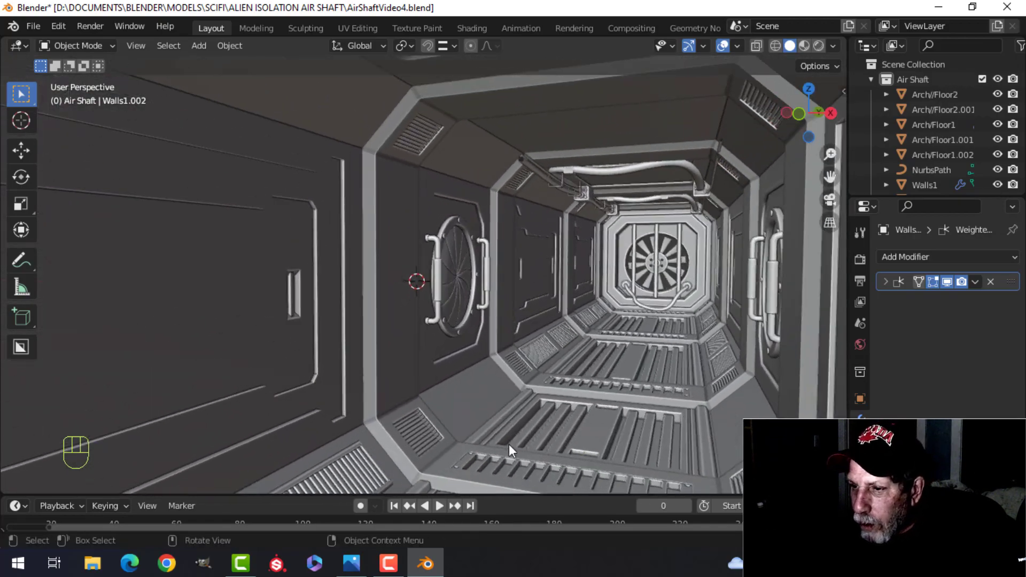
scroll(509, 444, "up", 2)
middle_click_drag(620, 426, 448, 489, "shift")
scroll(531, 298, "down", 2)
scroll(443, 318, "down", 2)
key("ctrl+s")
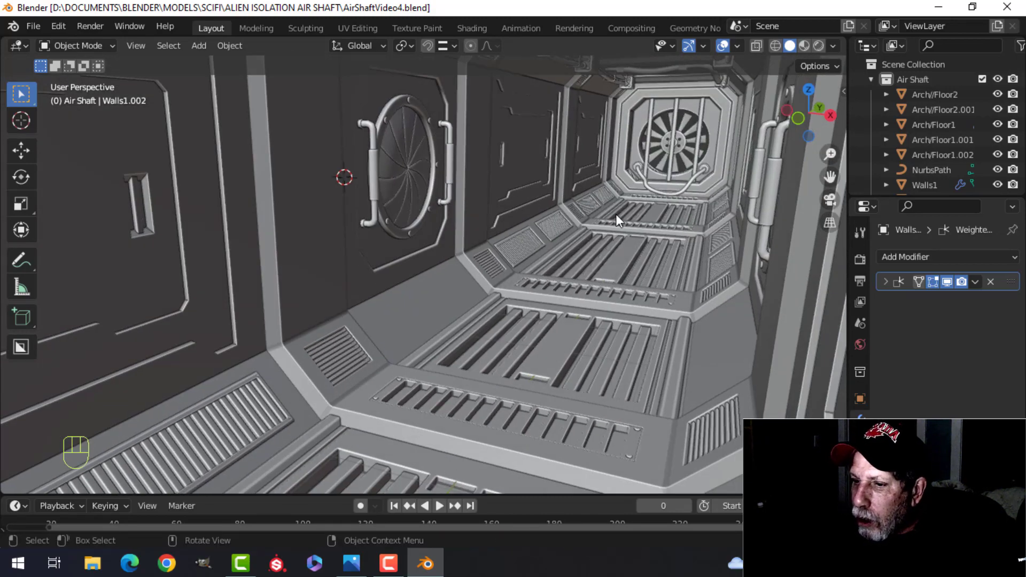
Examine the fan walls, ceiling and floor transitions between the arches inside the extended shaft
middle_click_drag(442, 200, 471, 258, "shift")
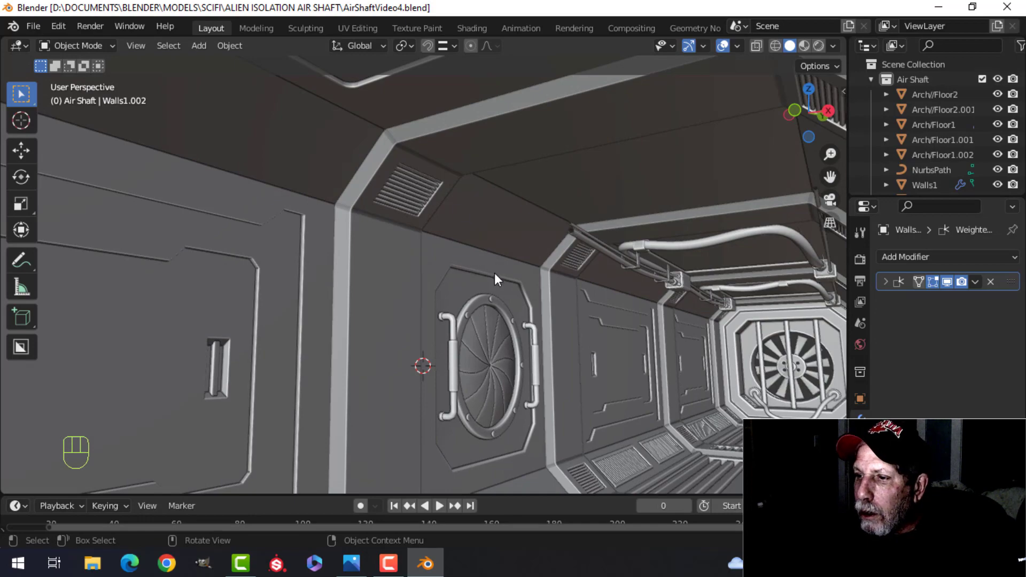
scroll(511, 341, "down", 1)
middle_click_drag(511, 341, 512, 373, "shift")
scroll(552, 365, "up", 1)
scroll(512, 329, "up", 1)
scroll(457, 329, "up", 1)
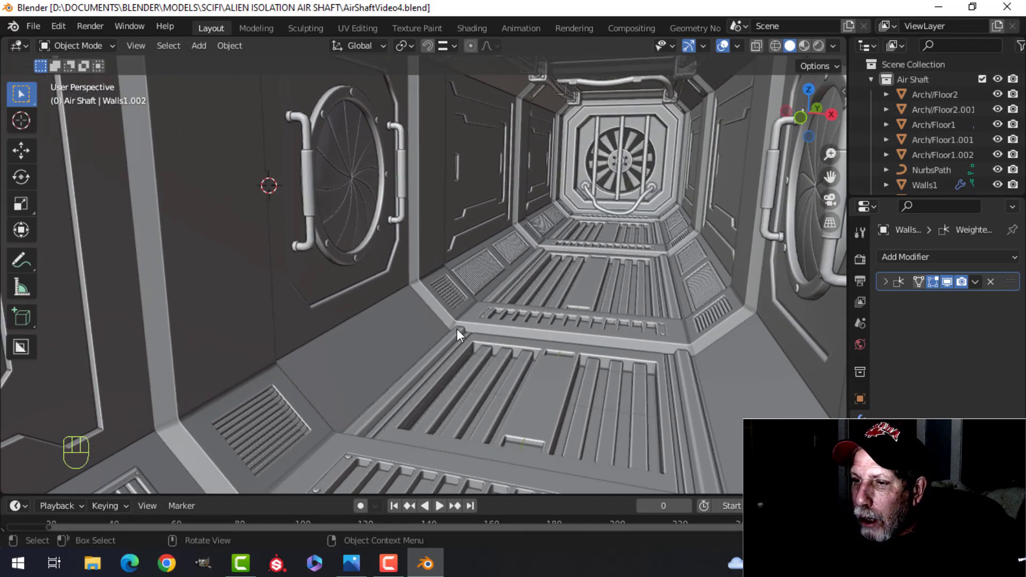
mouse_move(457, 328)
middle_mouse_down()
mouse_move(425, 281)
mouse_move(448, 228)
middle_mouse_up()
mouse_move(508, 263)
middle_mouse_down()
mouse_move(459, 293)
mouse_move(709, 119)
middle_mouse_up()
Switch the solid viewport's lighting to MatCap and enable Shadow
left_click(835, 46)
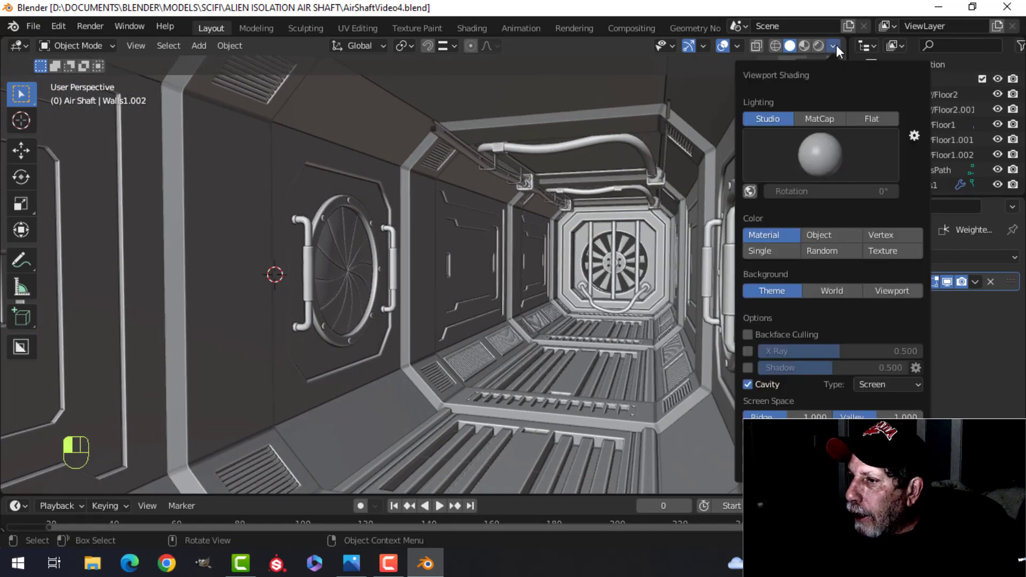
left_click(823, 120)
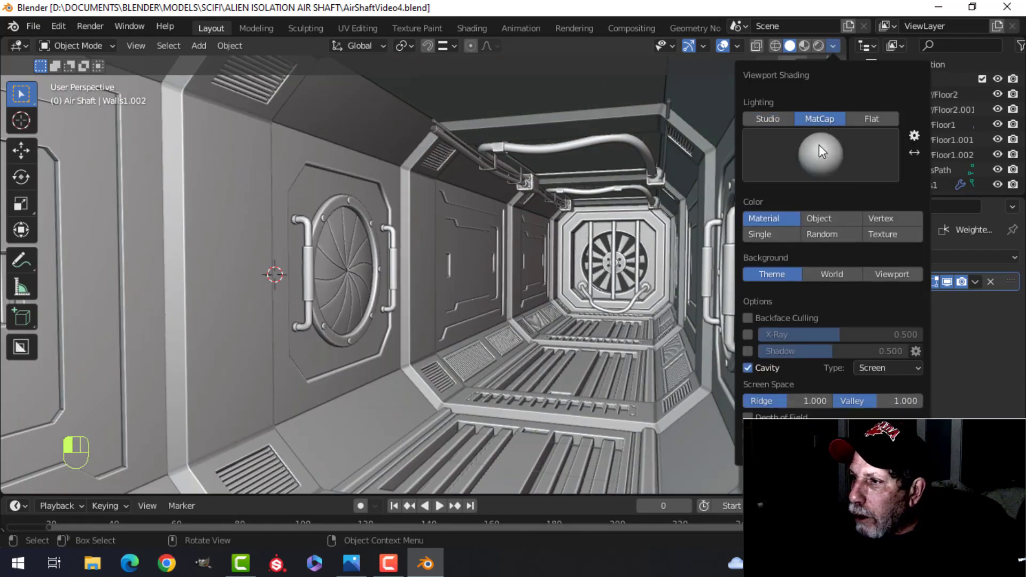
left_click(747, 352)
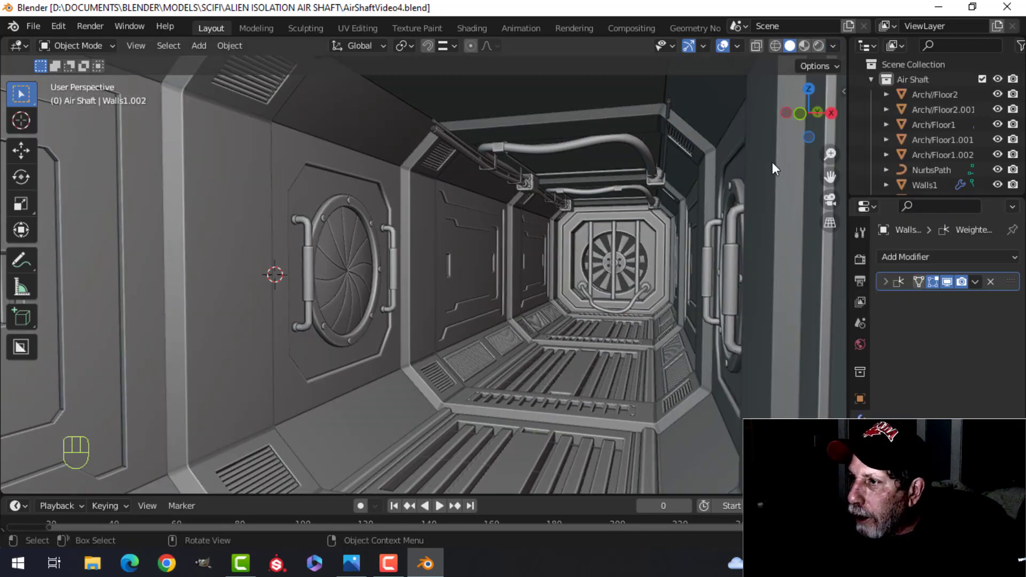
Turn off the viewport Shadow option and choose the black matcap with the bright rim
left_click(833, 47)
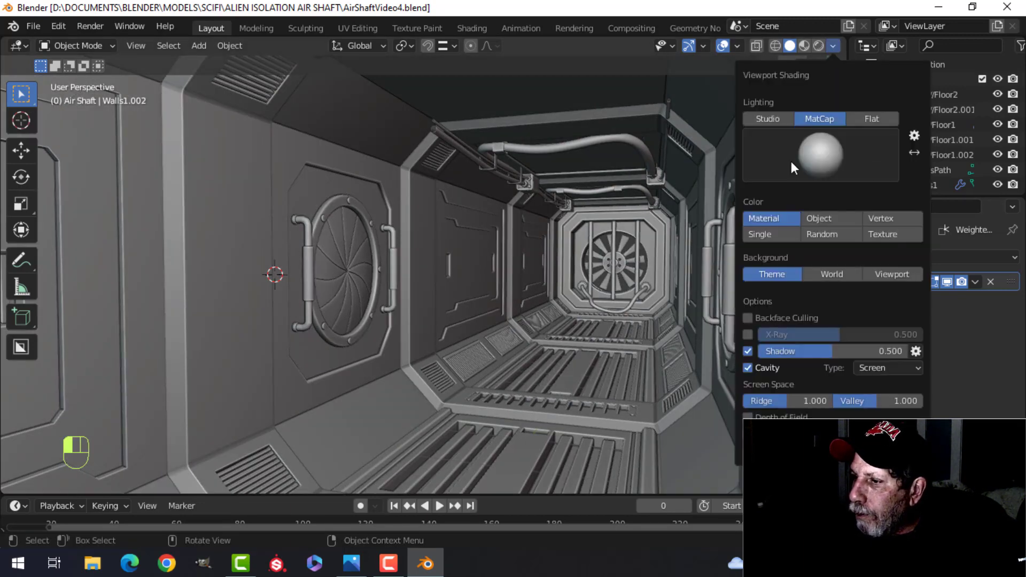
left_click(748, 351)
left_click(828, 157)
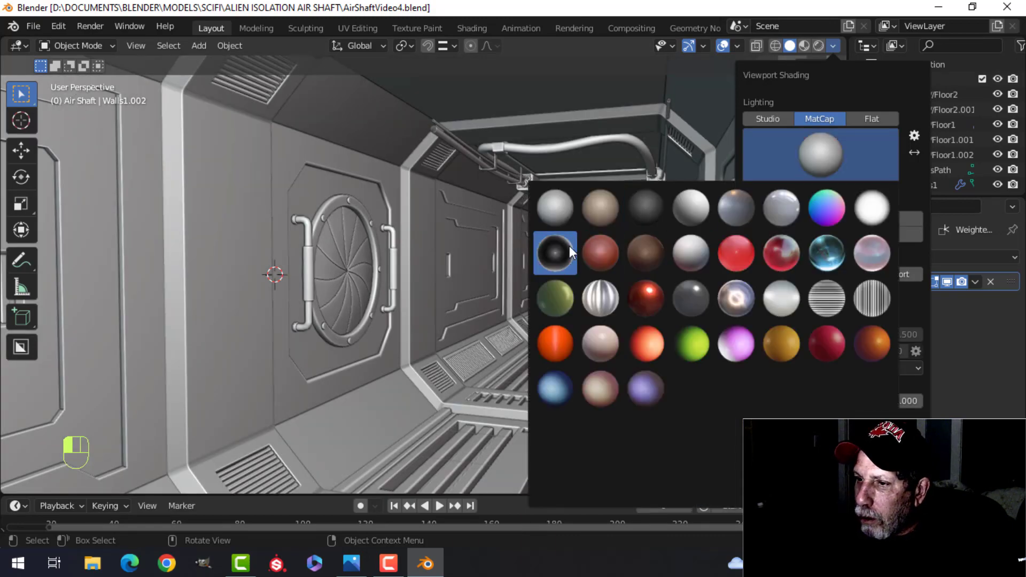
left_click(571, 253)
Examine the shaft's bladed wall rings, handles, pipes and far fan under the dark matcap from several interior viewpoints
scroll(558, 332, "up", 1)
scroll(556, 329, "up", 1)
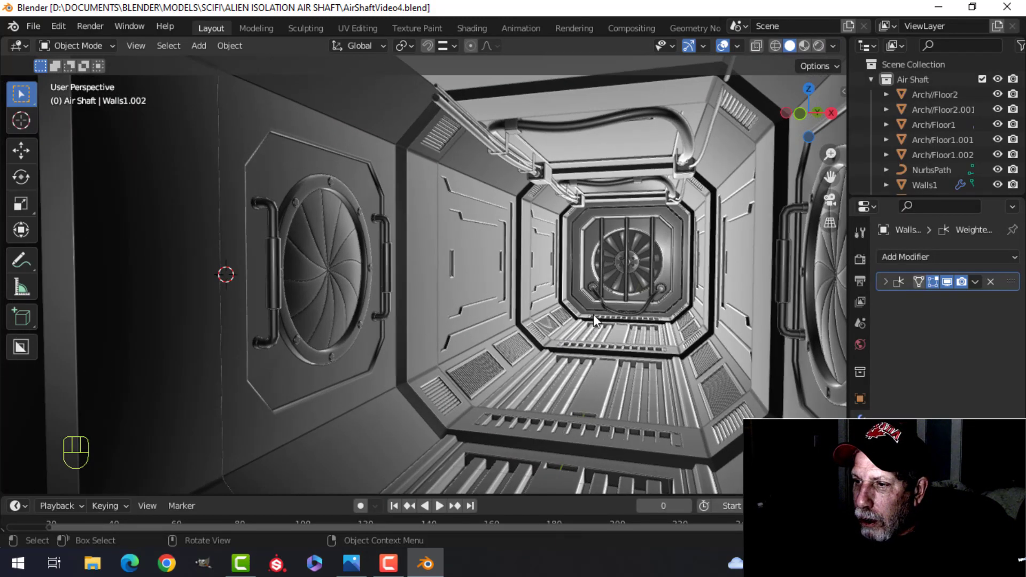
scroll(601, 312, "up", 2)
mouse_move(601, 312)
middle_mouse_down()
mouse_move(619, 313)
mouse_move(606, 294)
middle_mouse_up()
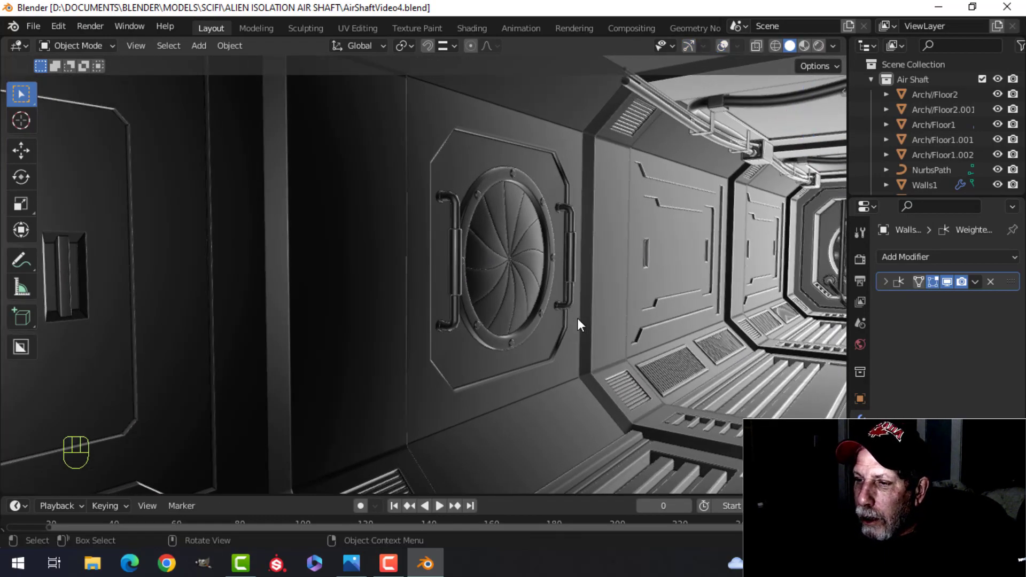
middle_click_drag(550, 300, 578, 214)
scroll(556, 227, "up", 4)
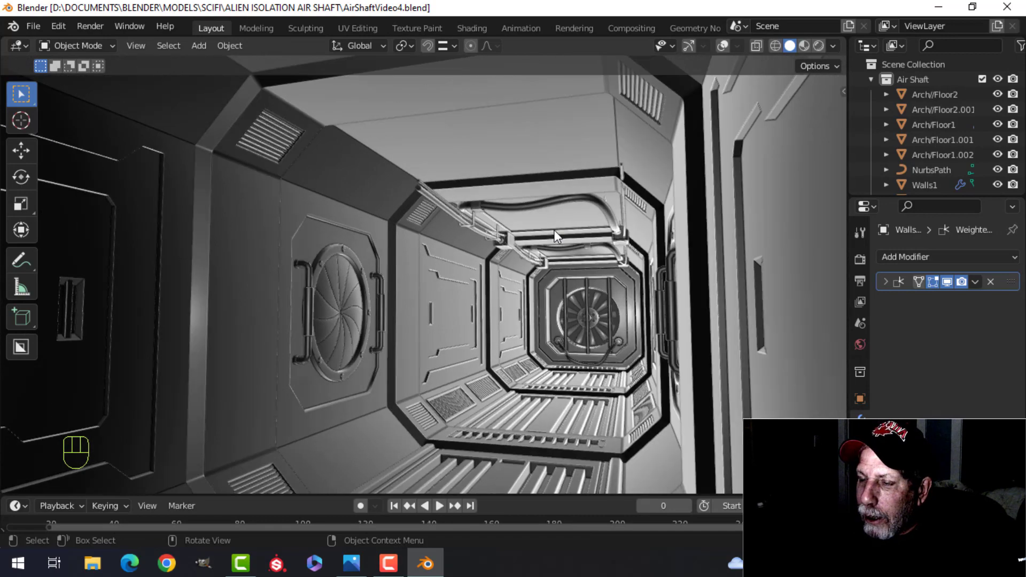
scroll(549, 233, "up", 3)
middle_click_drag(659, 298, 549, 342, "shift")
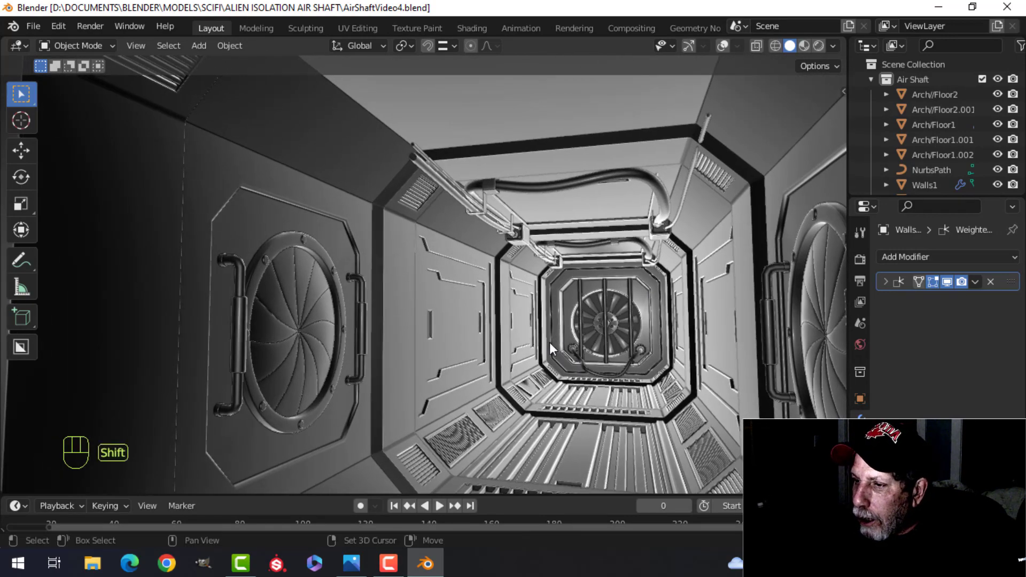
scroll(707, 283, "up", 3)
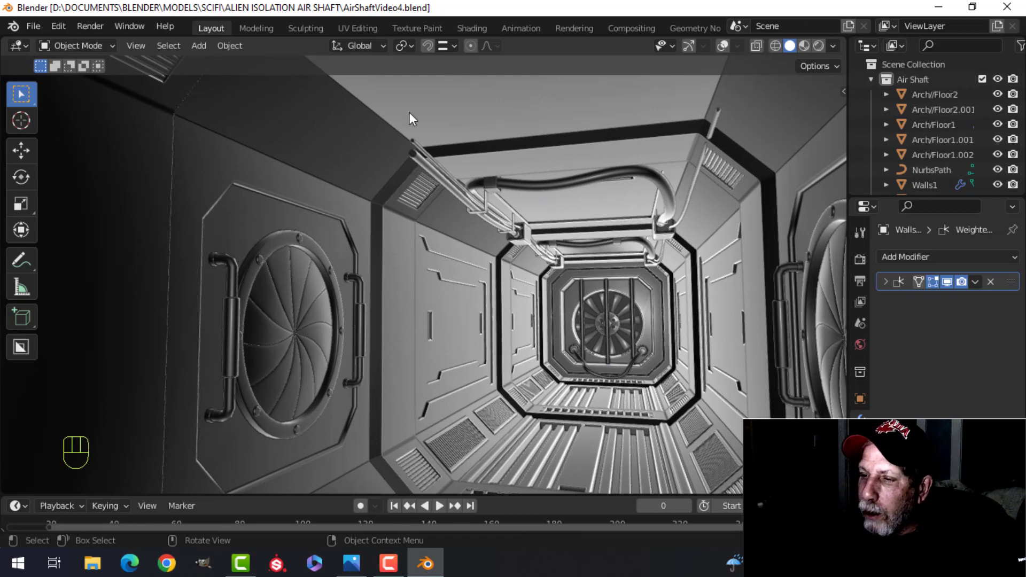
scroll(509, 298, "down", 4)
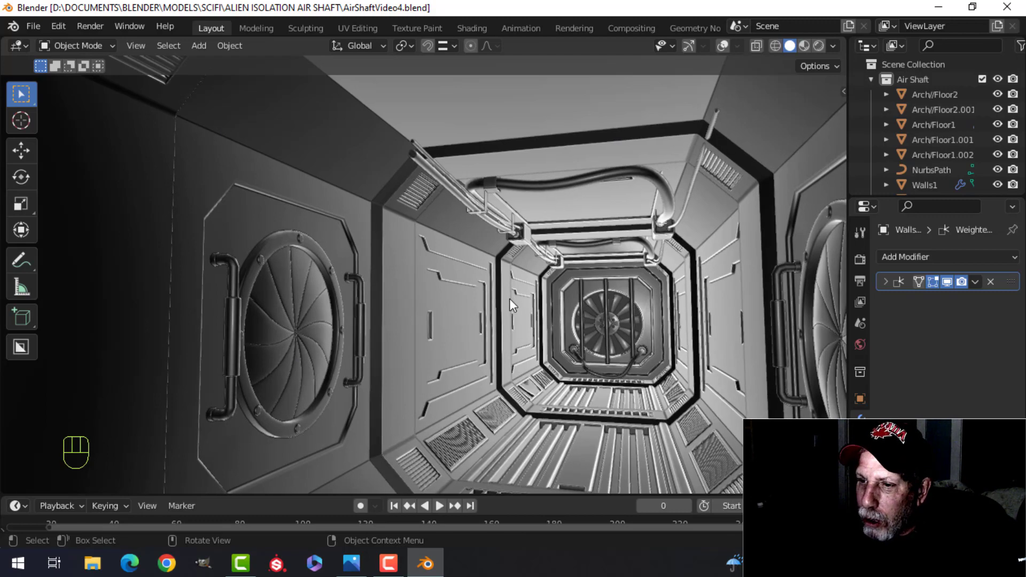
scroll(357, 337, "down", 3)
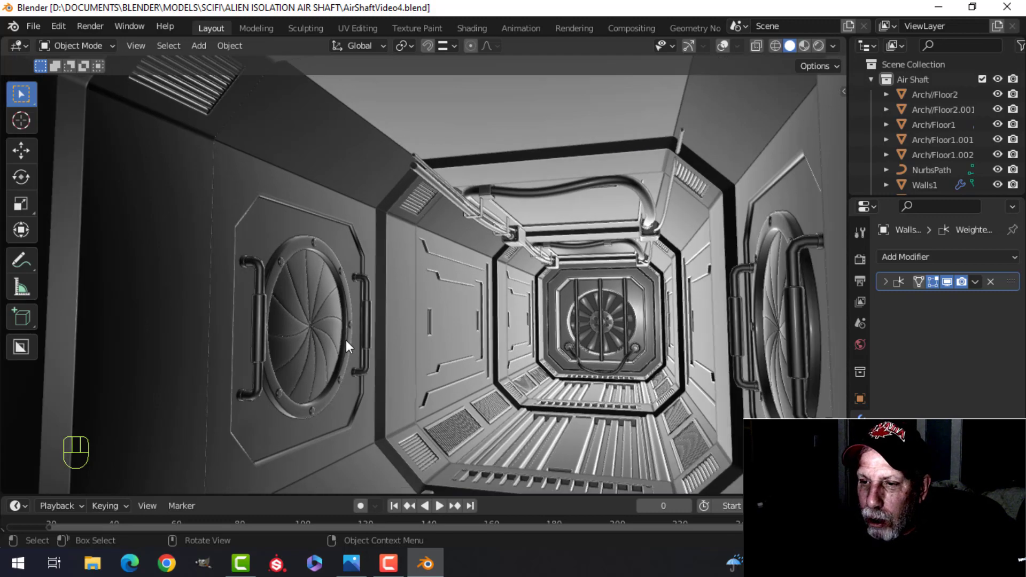
scroll(402, 327, "down", 1)
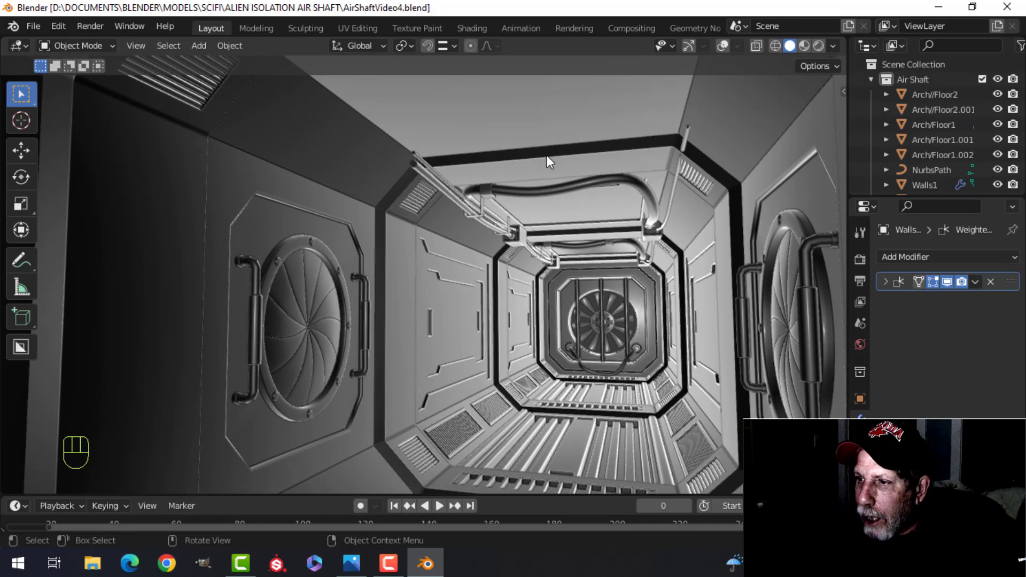
middle_click_drag(493, 261, 461, 271)
scroll(460, 267, "down", 3)
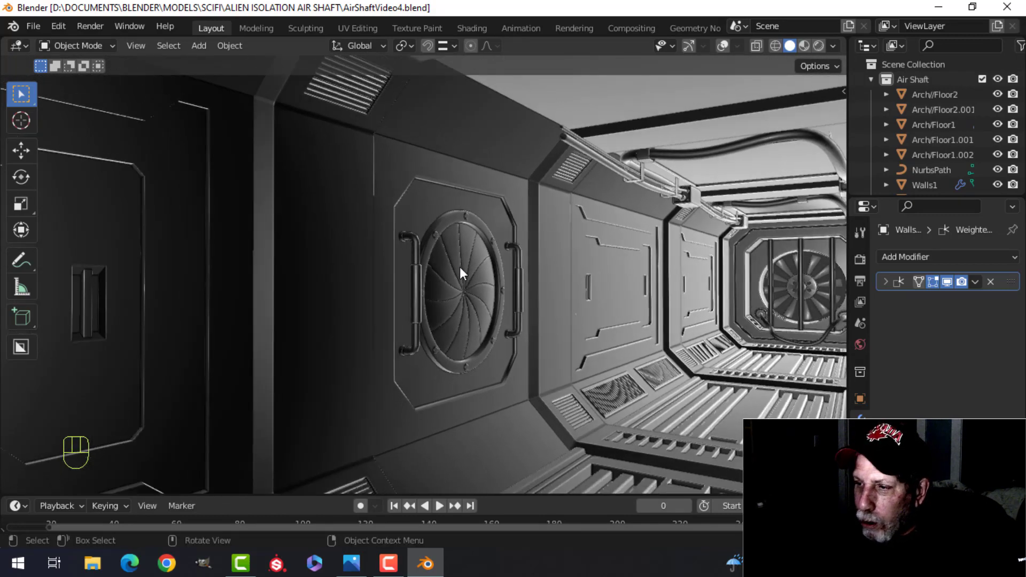
scroll(518, 318, "up", 3)
mouse_move(505, 306)
middle_mouse_down("shift")
mouse_move(482, 306)
mouse_move(491, 307)
middle_mouse_up("shift")
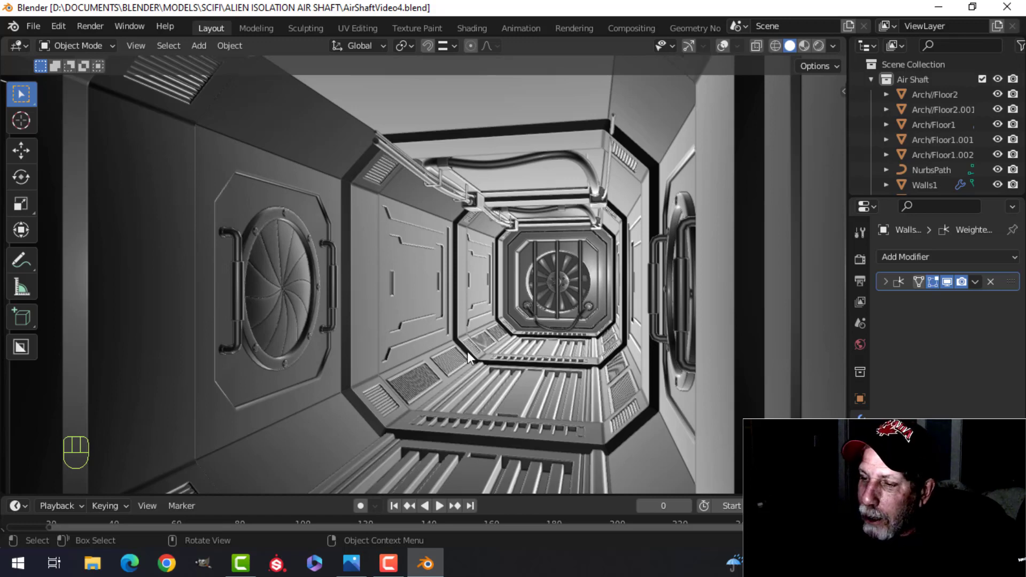